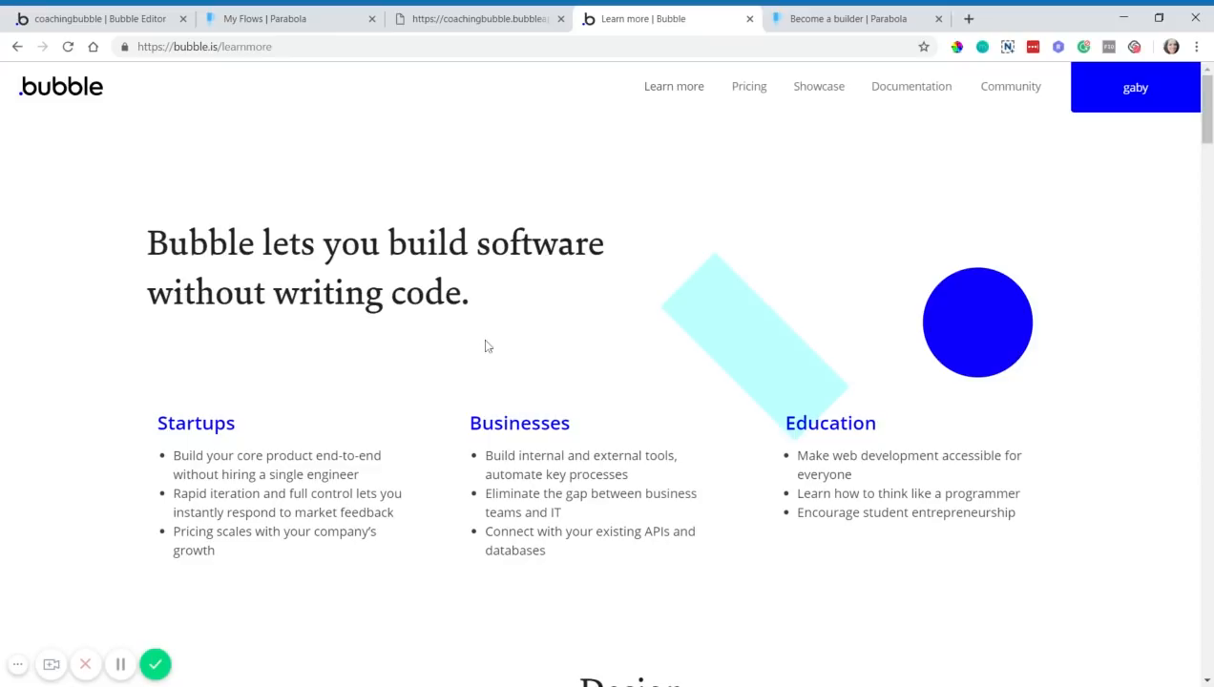
- Switch browser tabs to the coachingbubble Bubble Editor showing its All Users records
{"action": "left_click", "coordinate": [876, 19]}
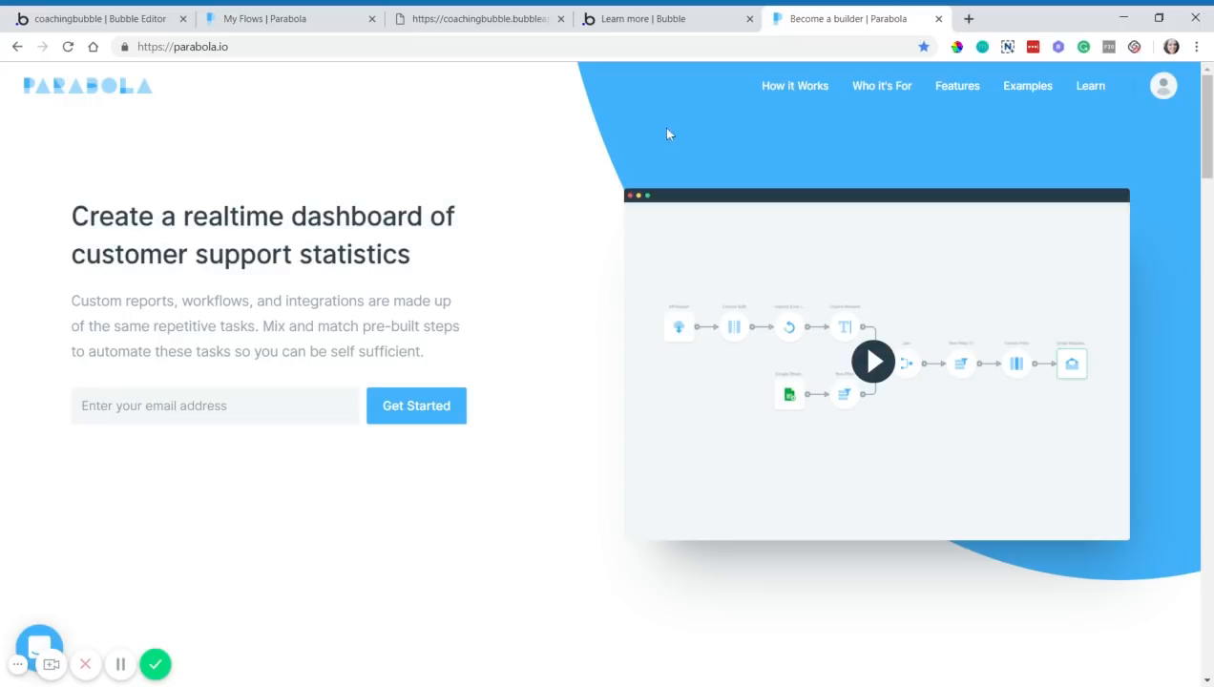
{"action": "left_click", "coordinate": [660, 21]}
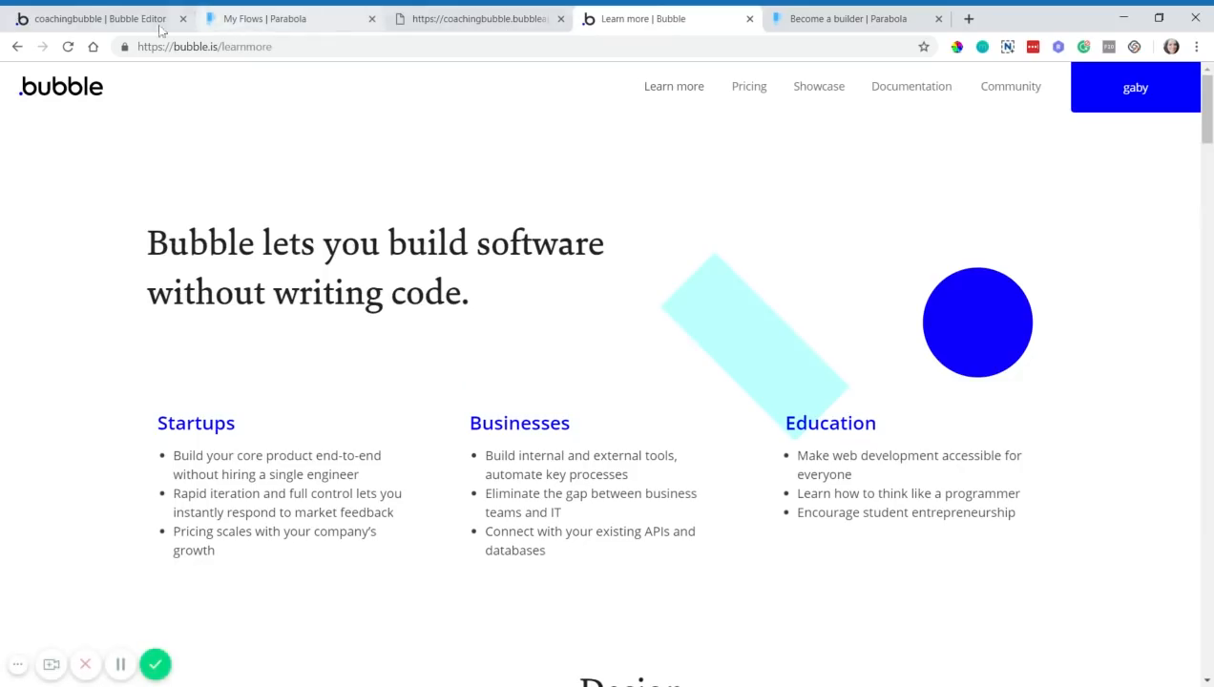
{"action": "left_click", "coordinate": [121, 23]}
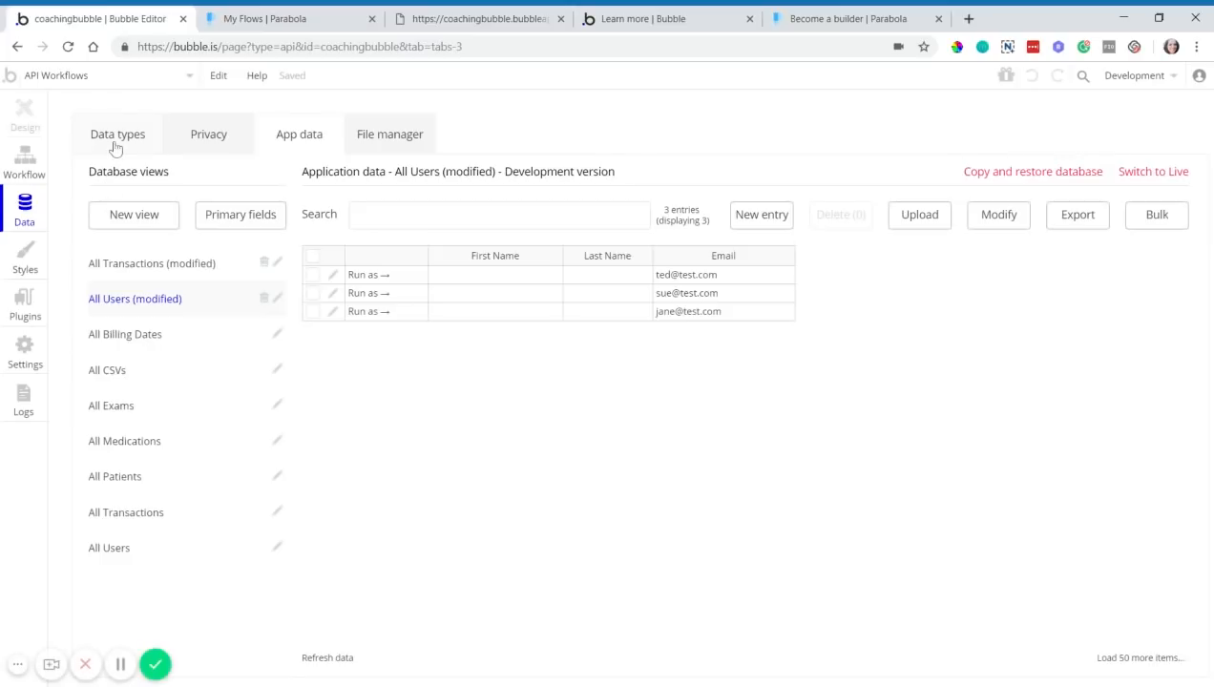
- Inspect the Transaction data type's Amount and Customer Email fields
{"action": "left_click", "coordinate": [81, 143]}
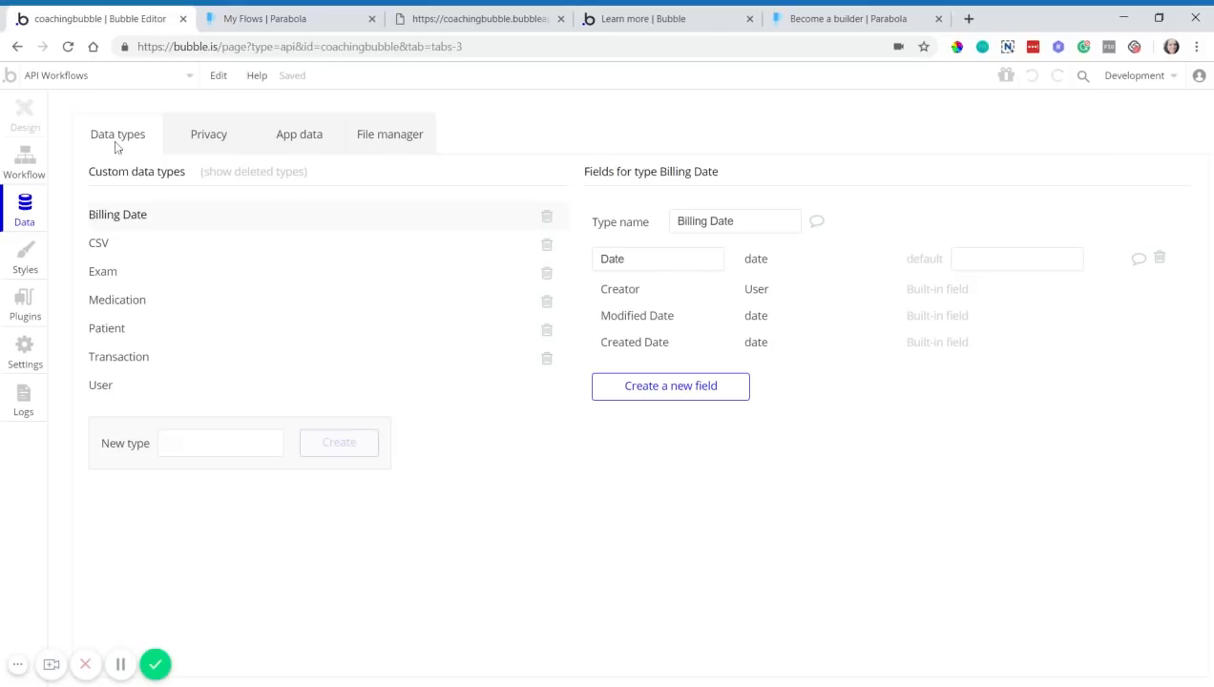
{"action": "left_click", "coordinate": [127, 356]}
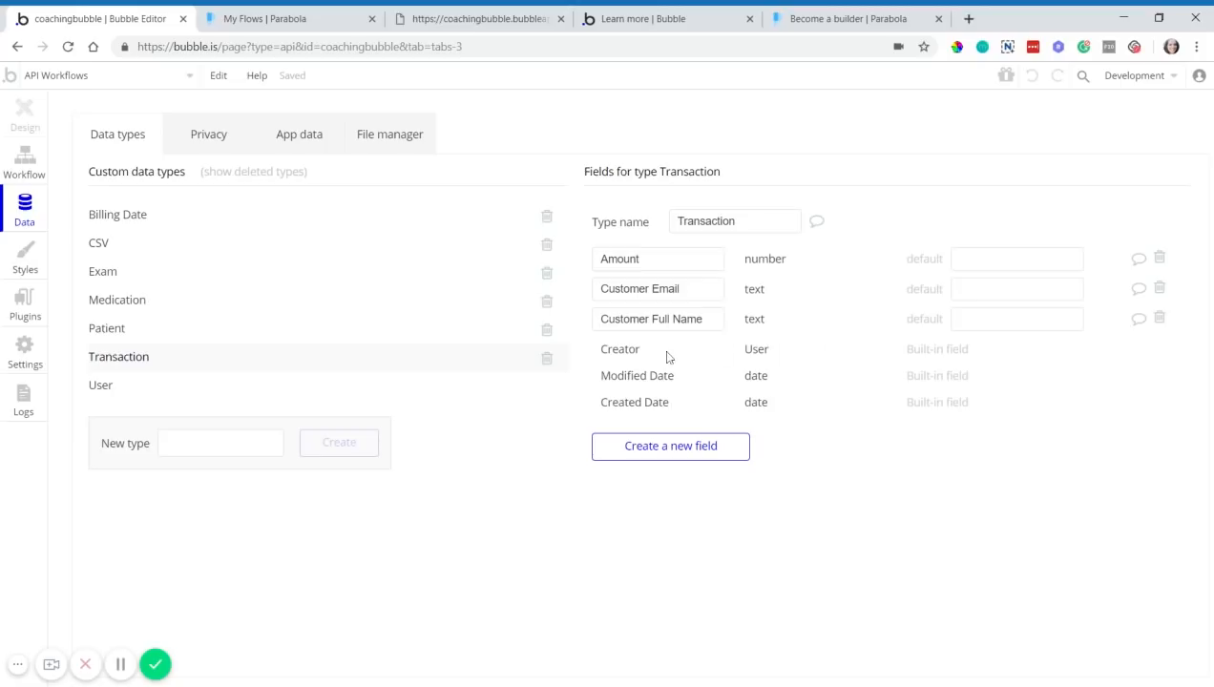
{"action": "mouse_move", "coordinate": [671, 359]}
{"action": "left_click_drag", "start_coordinate": [640, 260], "coordinate": [595, 263]}
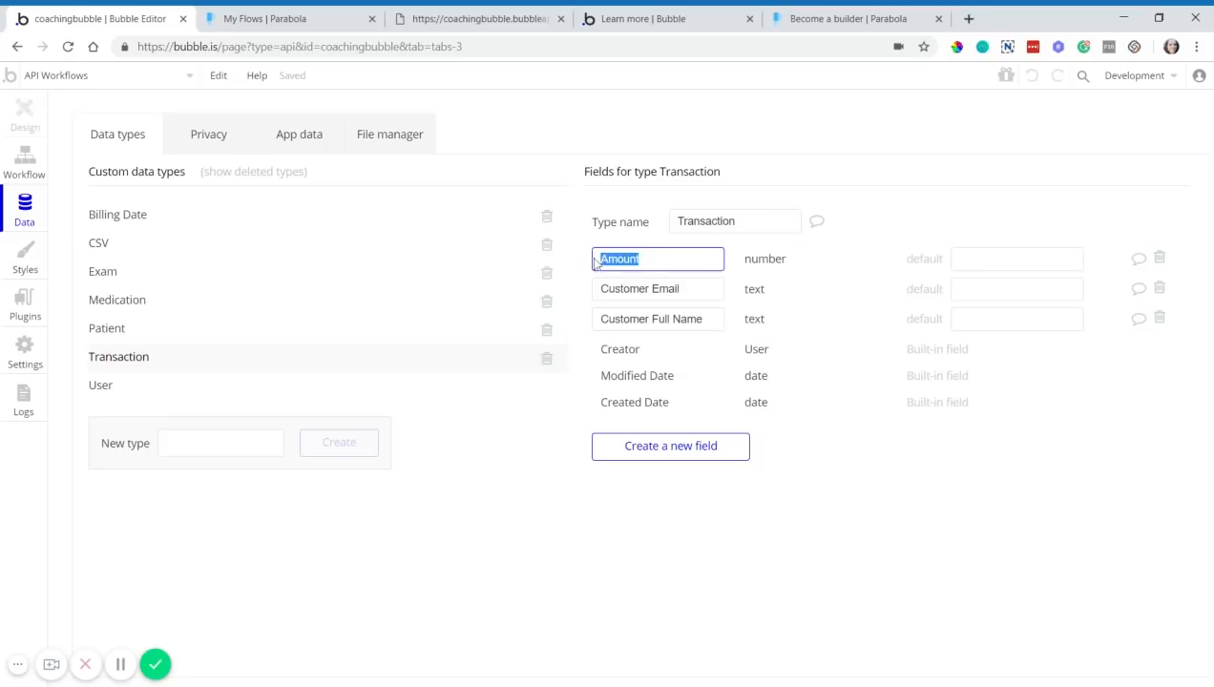
{"action": "left_click", "coordinate": [679, 288]}
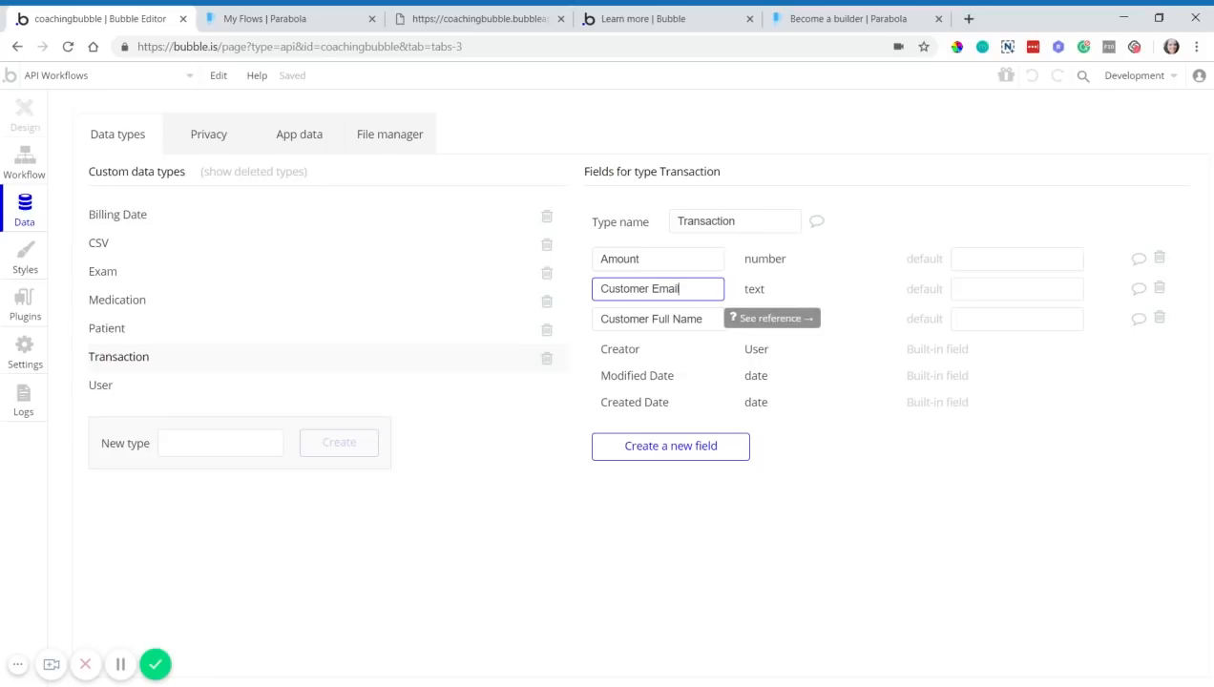
{"action": "left_click", "coordinate": [715, 339]}
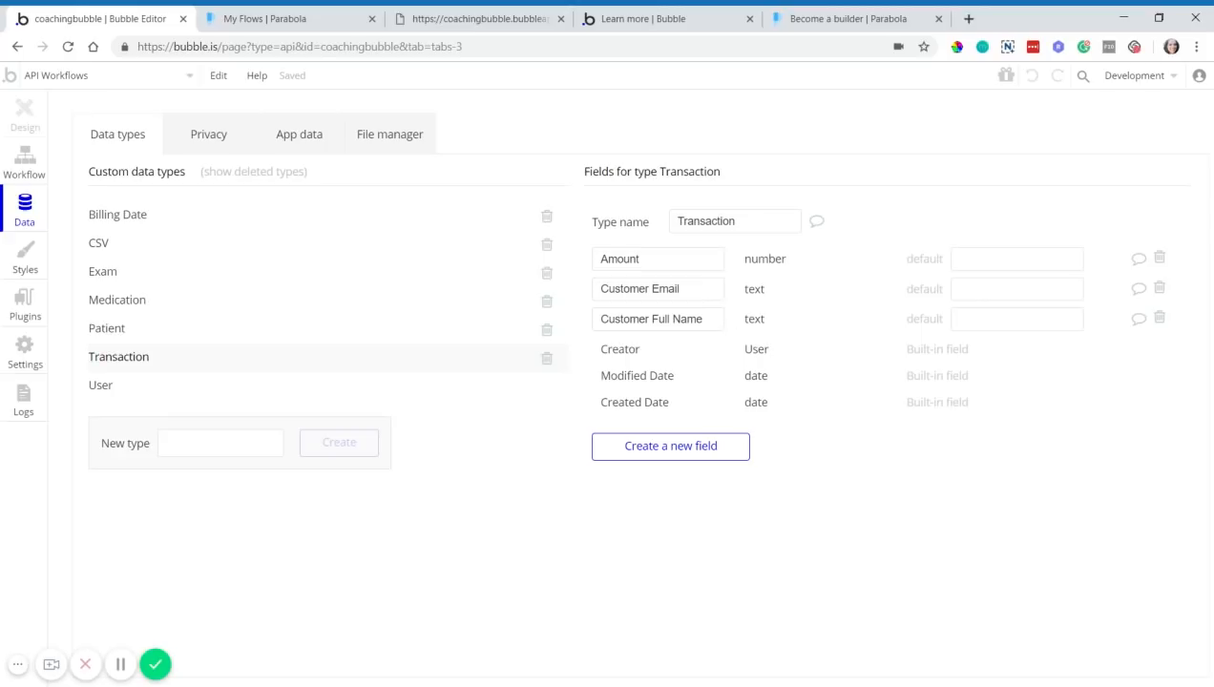
- Check the customer names in all Transaction records, then return to the data types list
{"action": "left_click", "coordinate": [310, 143]}
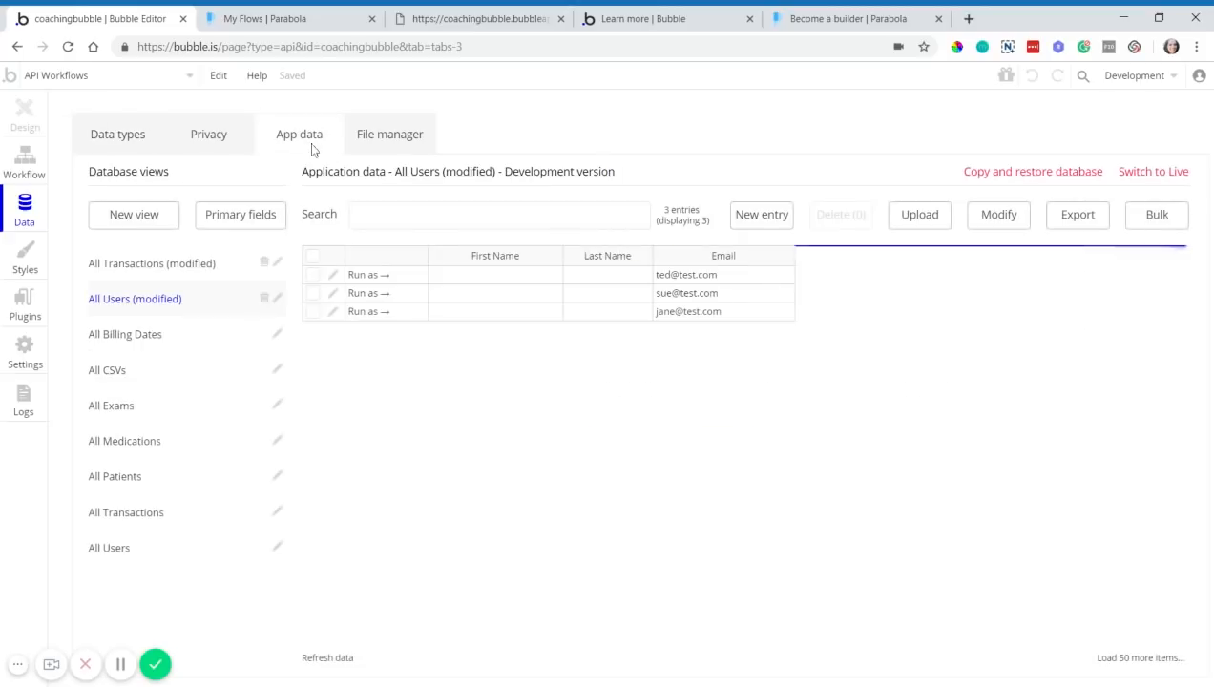
{"action": "left_click", "coordinate": [235, 264]}
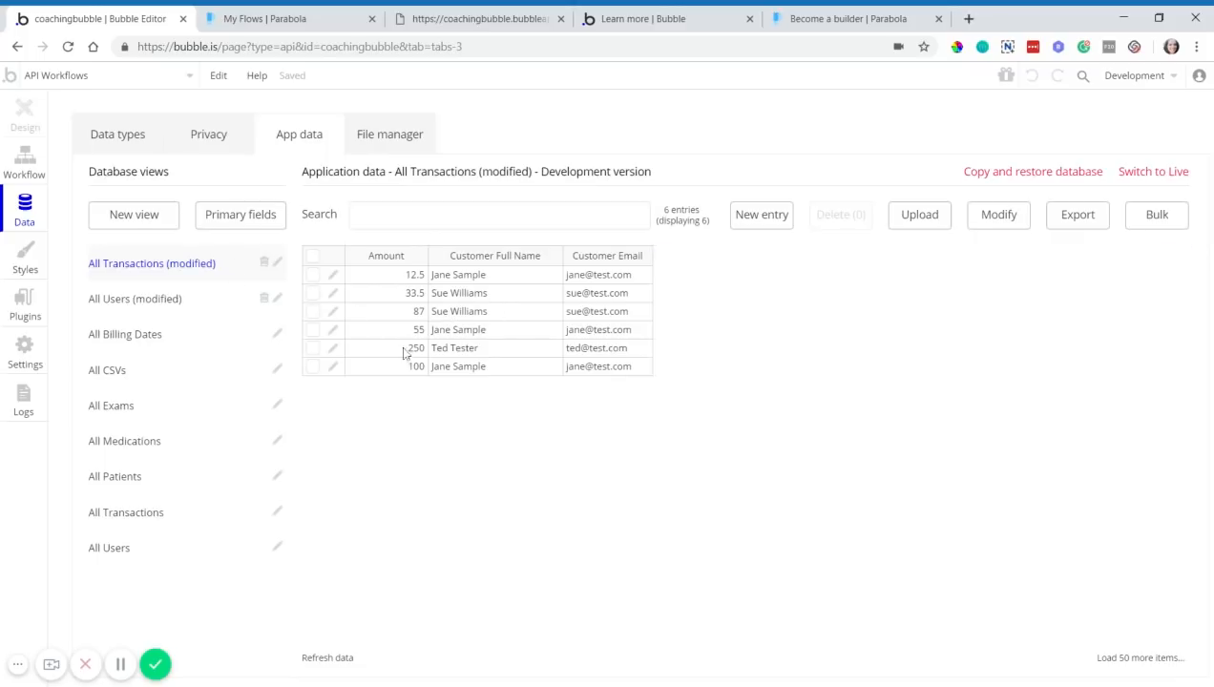
{"action": "left_click", "coordinate": [462, 293]}
{"action": "left_click", "coordinate": [463, 311]}
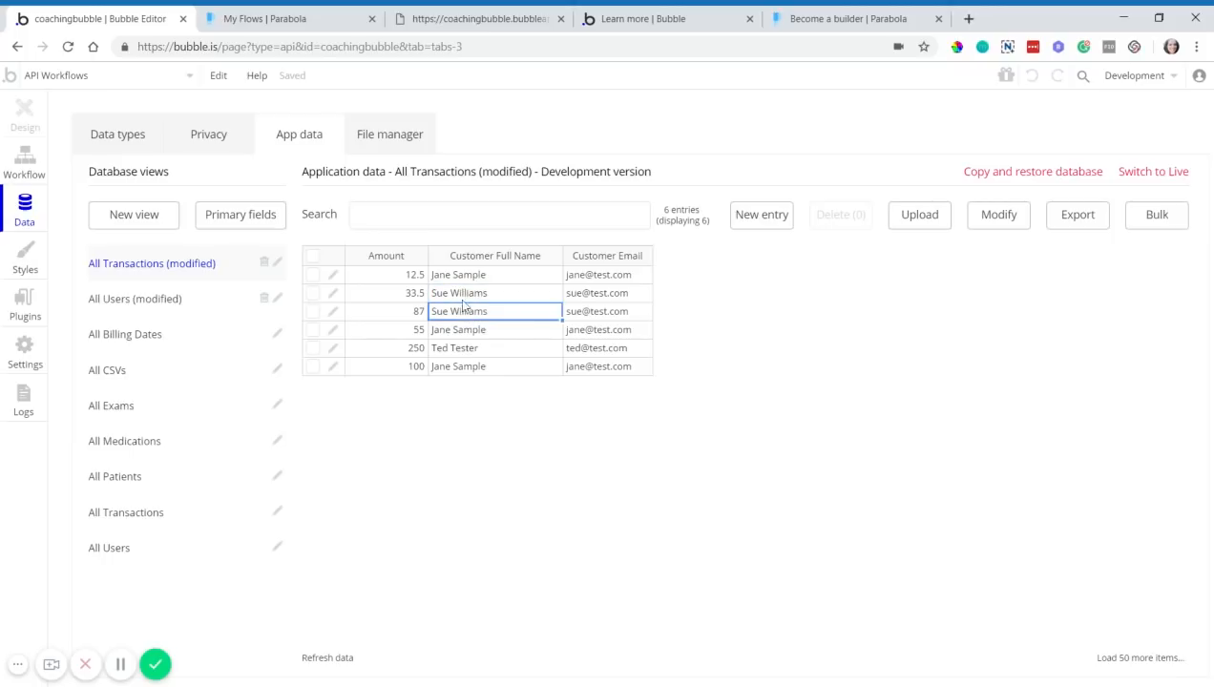
{"action": "left_click", "coordinate": [464, 277]}
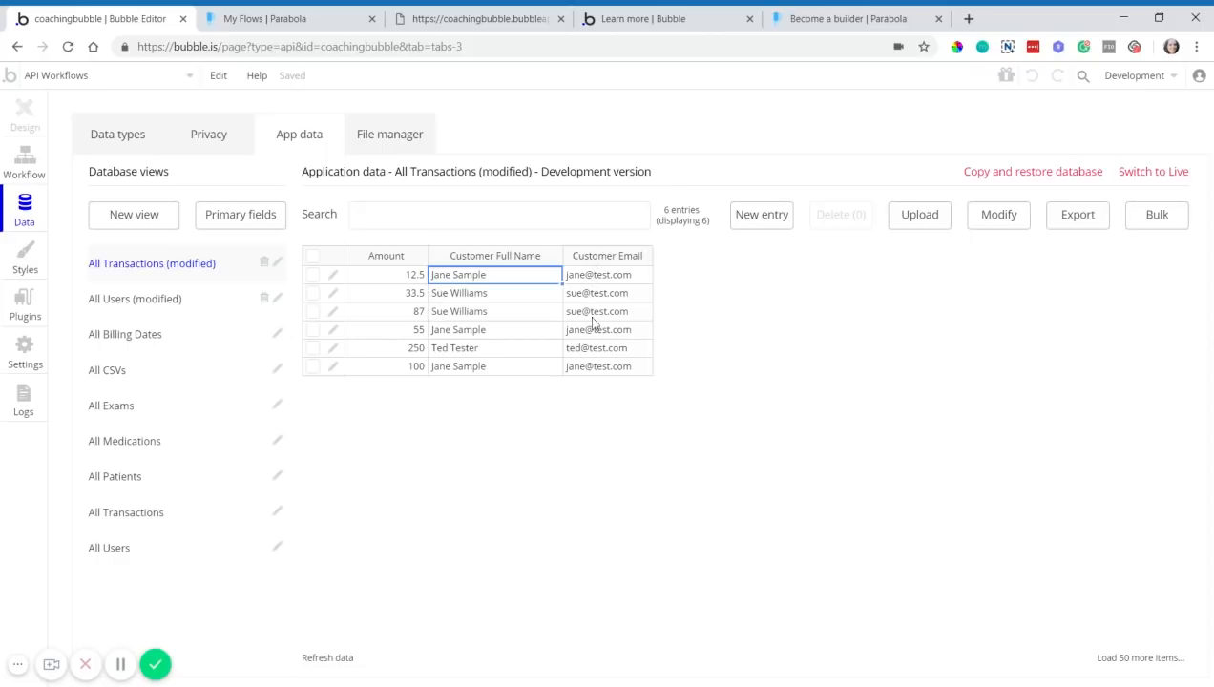
{"action": "left_click", "coordinate": [130, 151]}
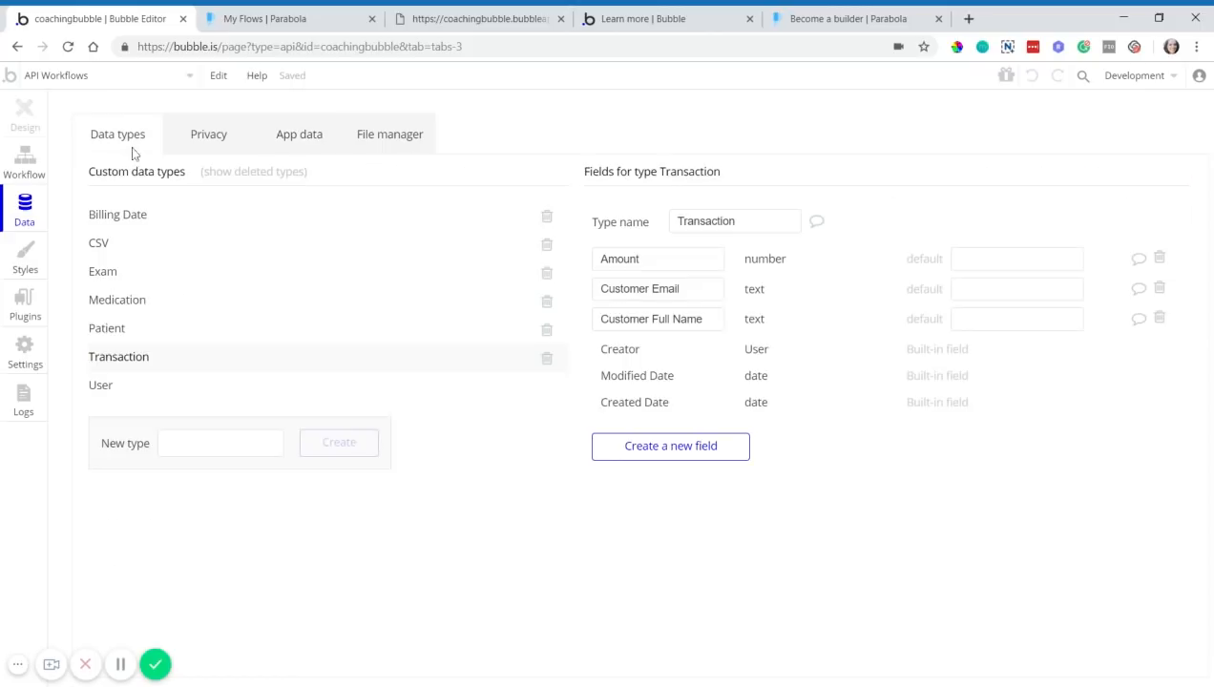
- Inspect the User type's First Name and Last Name fields
{"action": "left_click", "coordinate": [130, 391]}
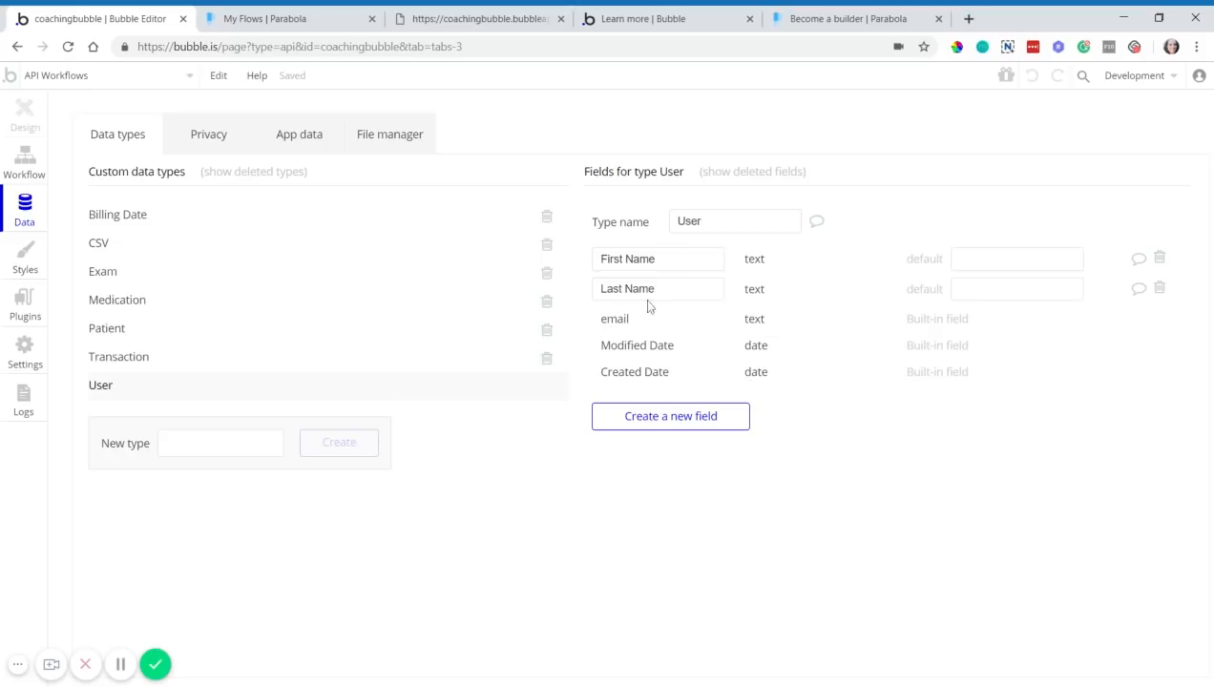
{"action": "left_click", "coordinate": [659, 258]}
{"action": "left_click", "coordinate": [661, 288]}
- Review the three users' emails, comparing the All Users and All Transactions views
{"action": "left_click", "coordinate": [271, 141]}
{"action": "left_click", "coordinate": [223, 300]}
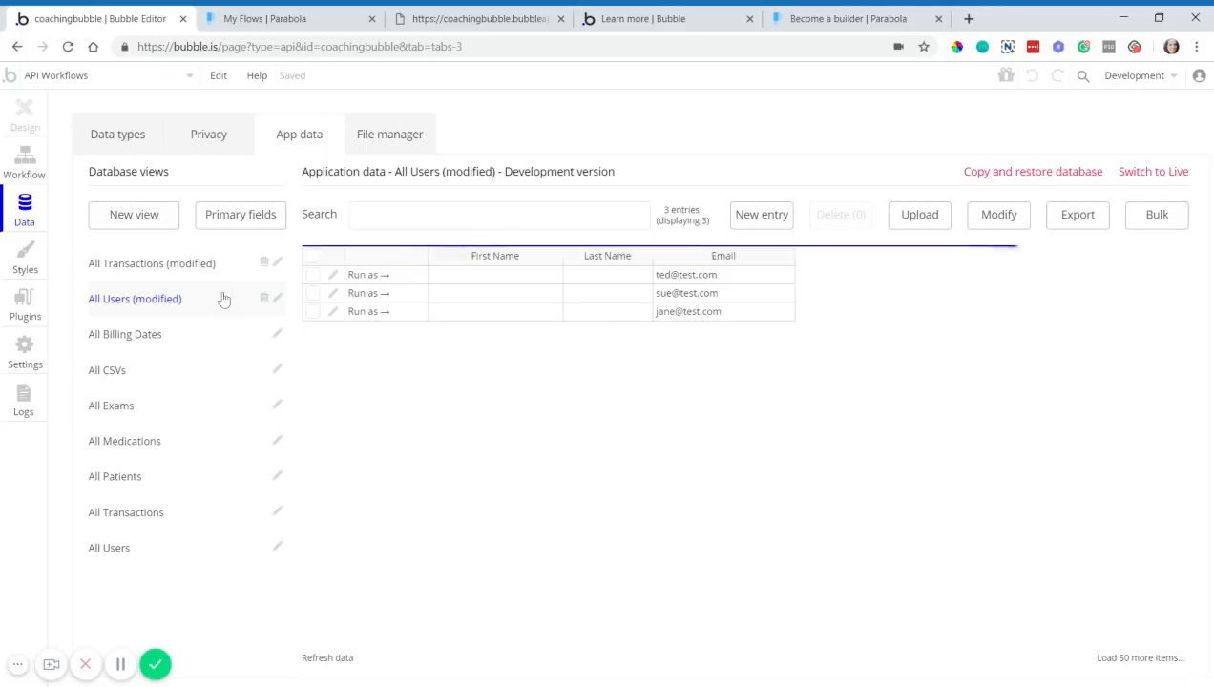
{"action": "left_click", "coordinate": [669, 279]}
{"action": "left_click", "coordinate": [668, 295]}
{"action": "left_click", "coordinate": [668, 312]}
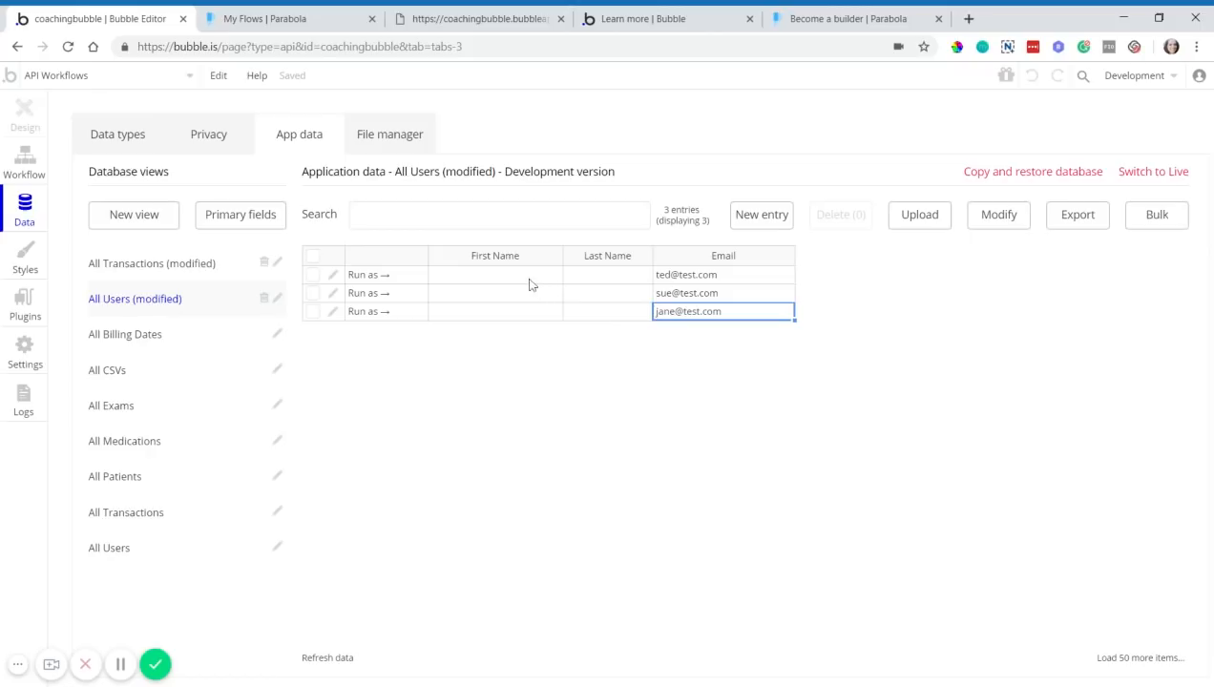
{"action": "left_click", "coordinate": [232, 272]}
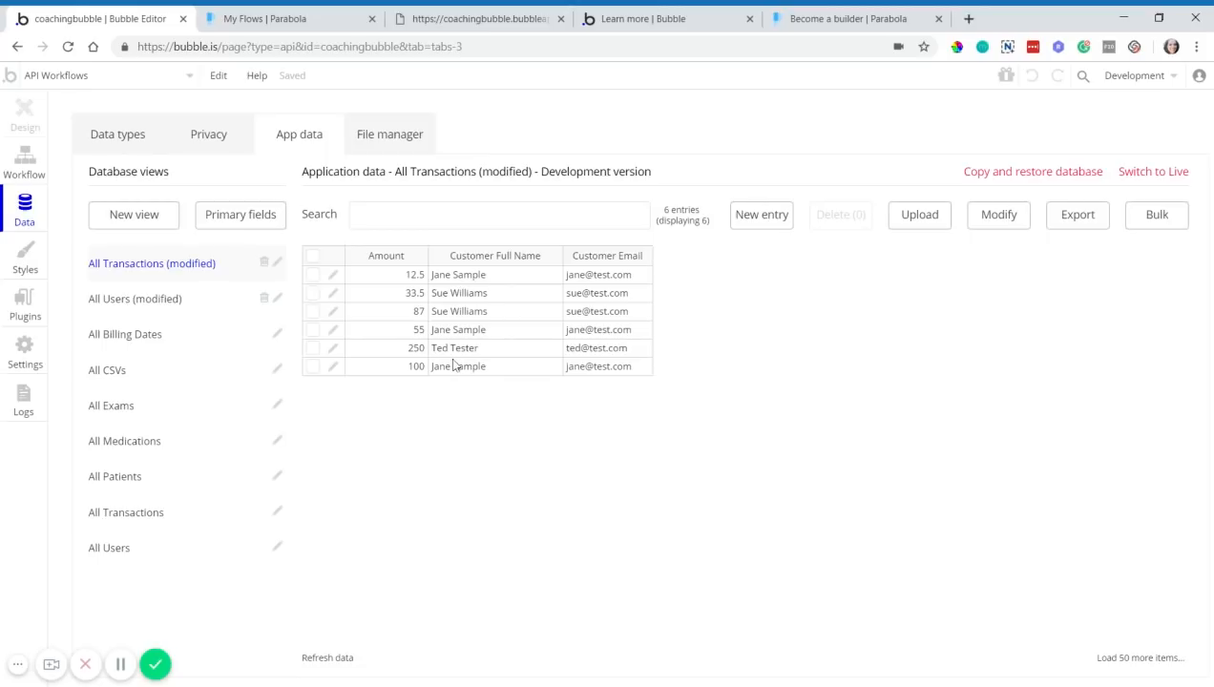
{"action": "left_click", "coordinate": [228, 307]}
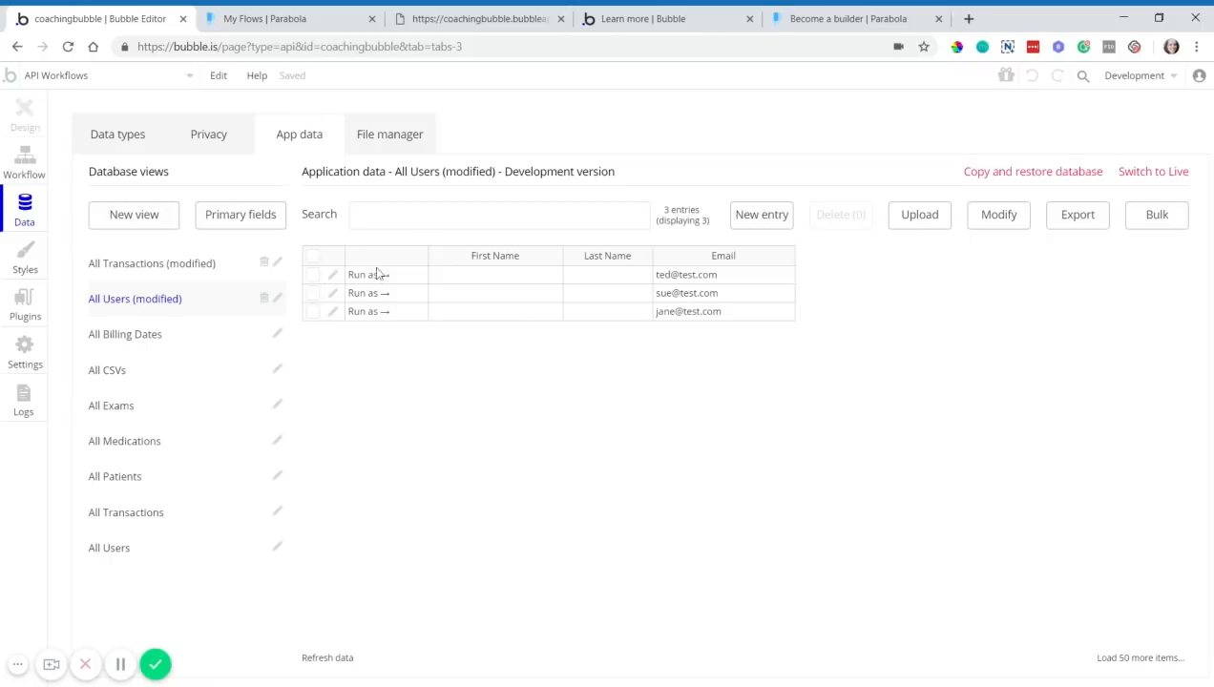
{"action": "left_click", "coordinate": [232, 270]}
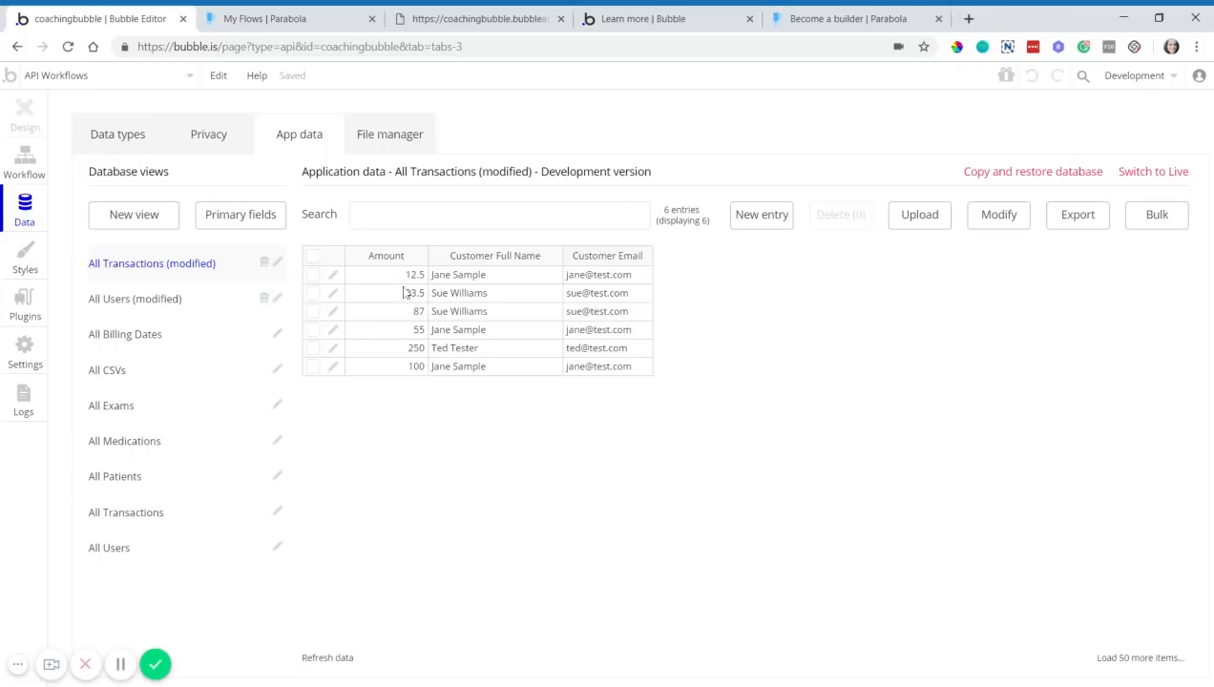
- Select the Customer Full Name column, compare against user records, then go to Parabola
{"action": "left_click", "coordinate": [462, 275]}
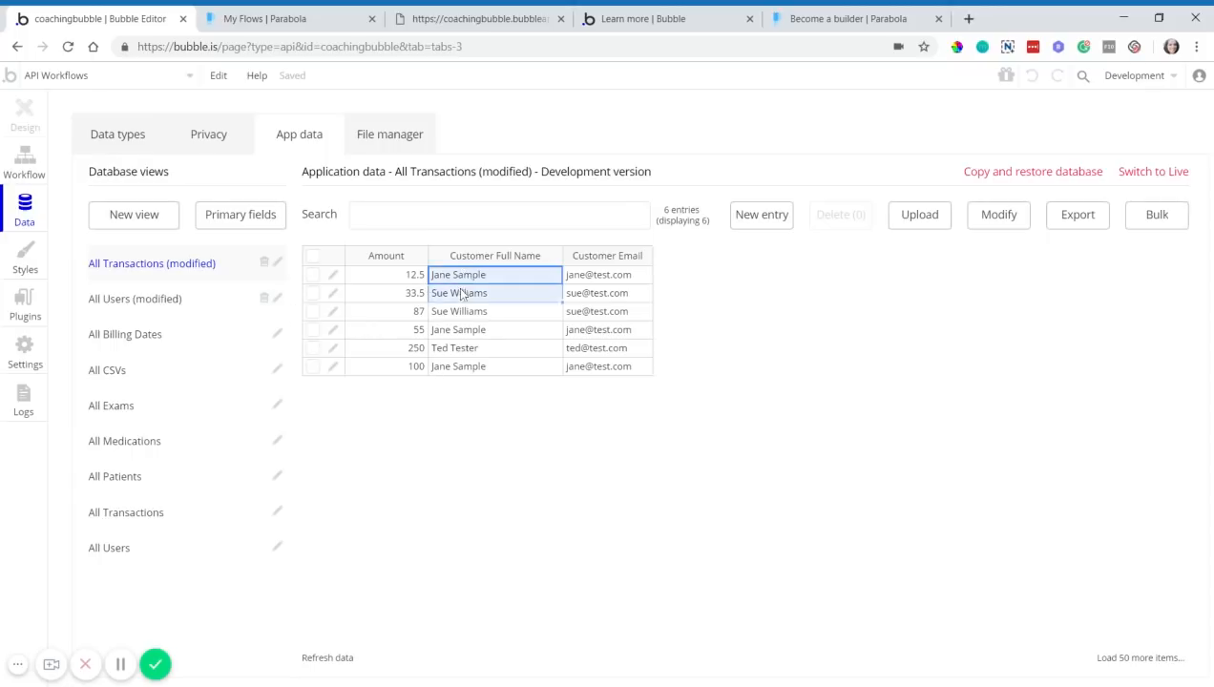
{"action": "left_click_drag", "start_coordinate": [461, 296], "coordinate": [461, 367]}
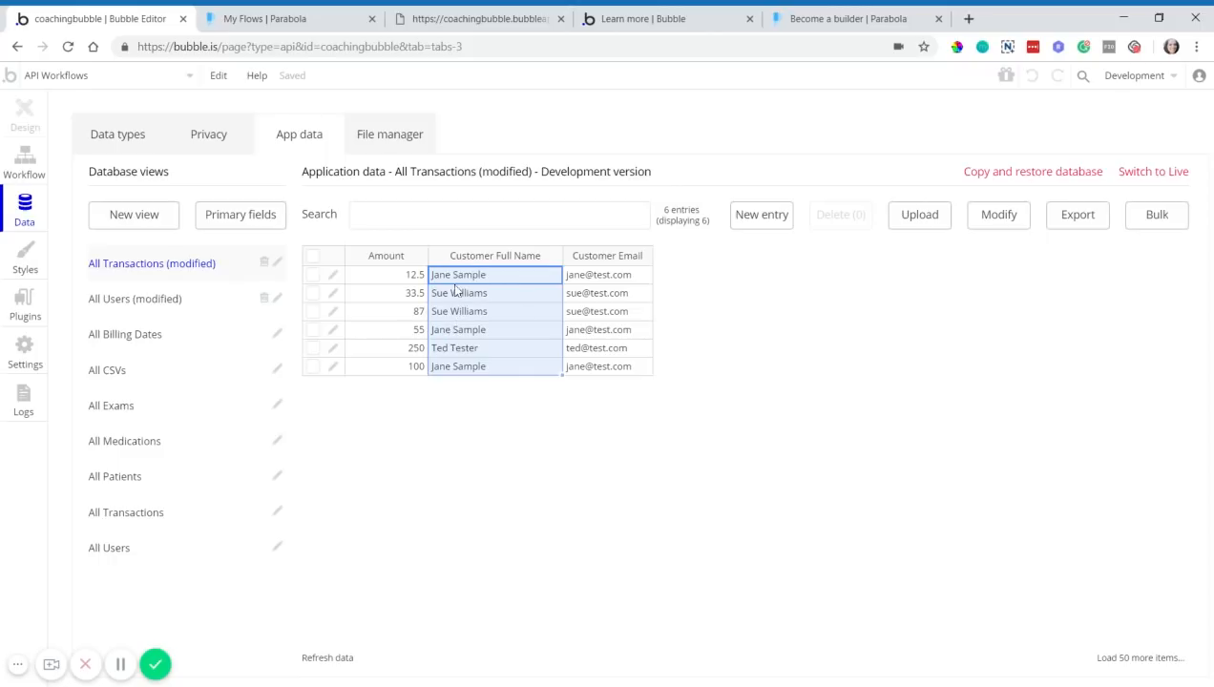
{"action": "left_click", "coordinate": [232, 298]}
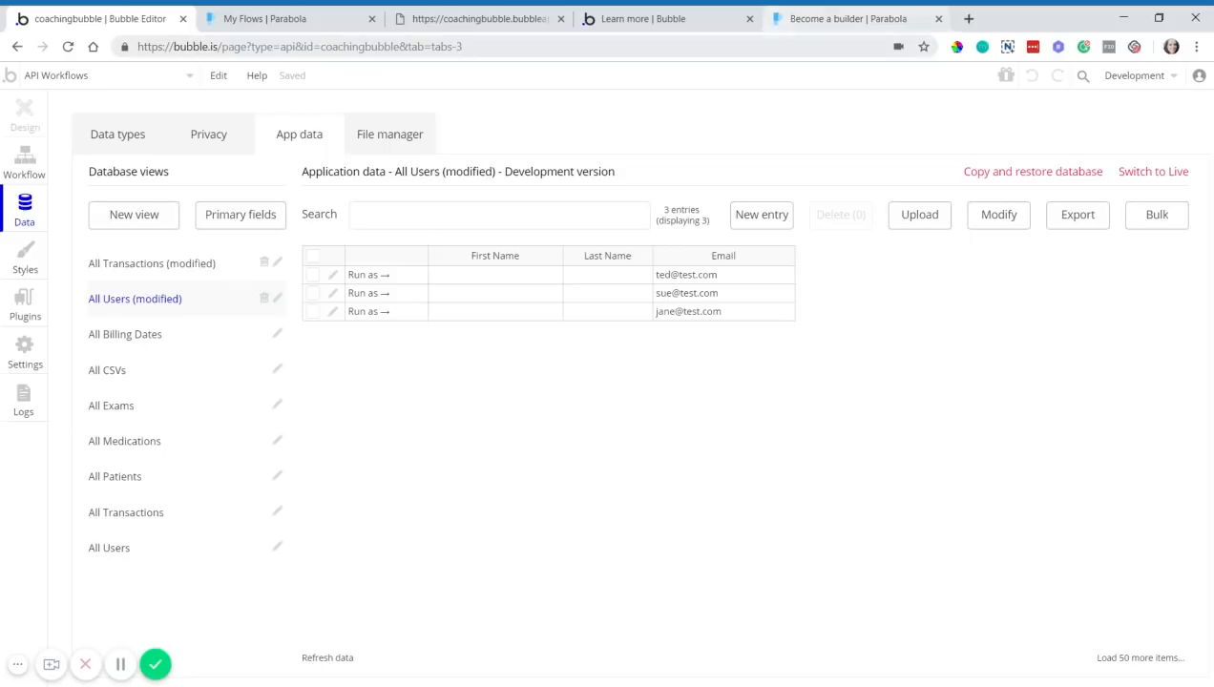
{"action": "left_click", "coordinate": [228, 263]}
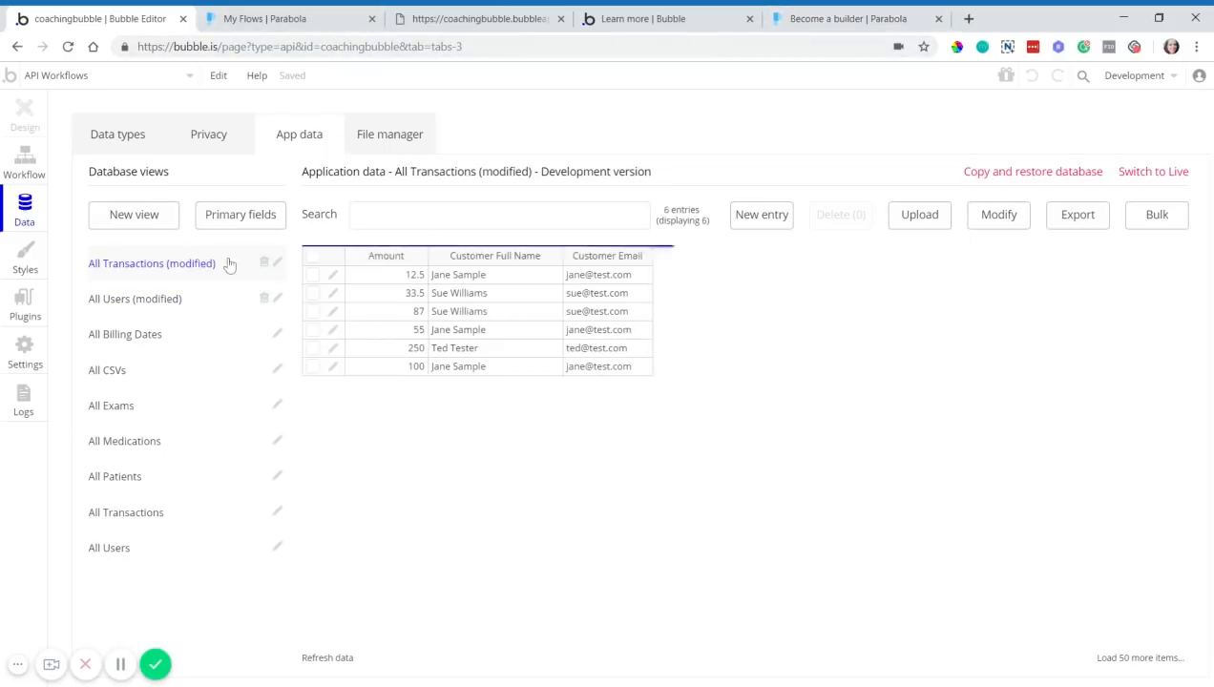
{"action": "left_click", "coordinate": [213, 318]}
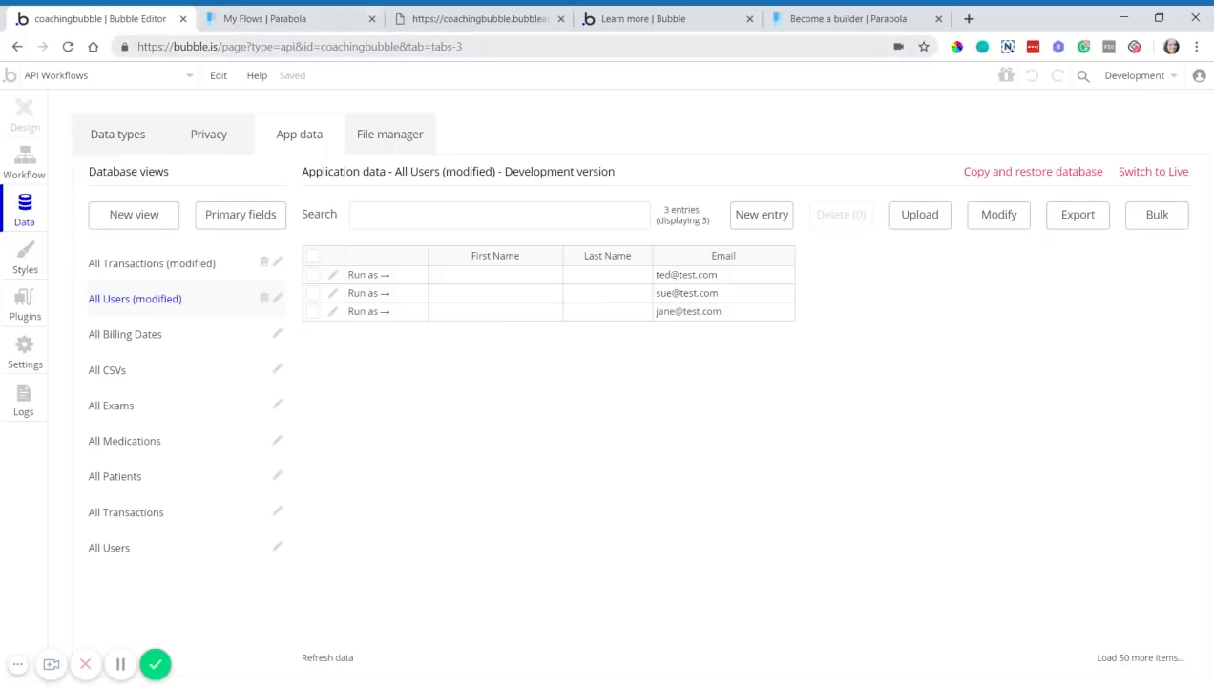
{"action": "left_click", "coordinate": [229, 29]}
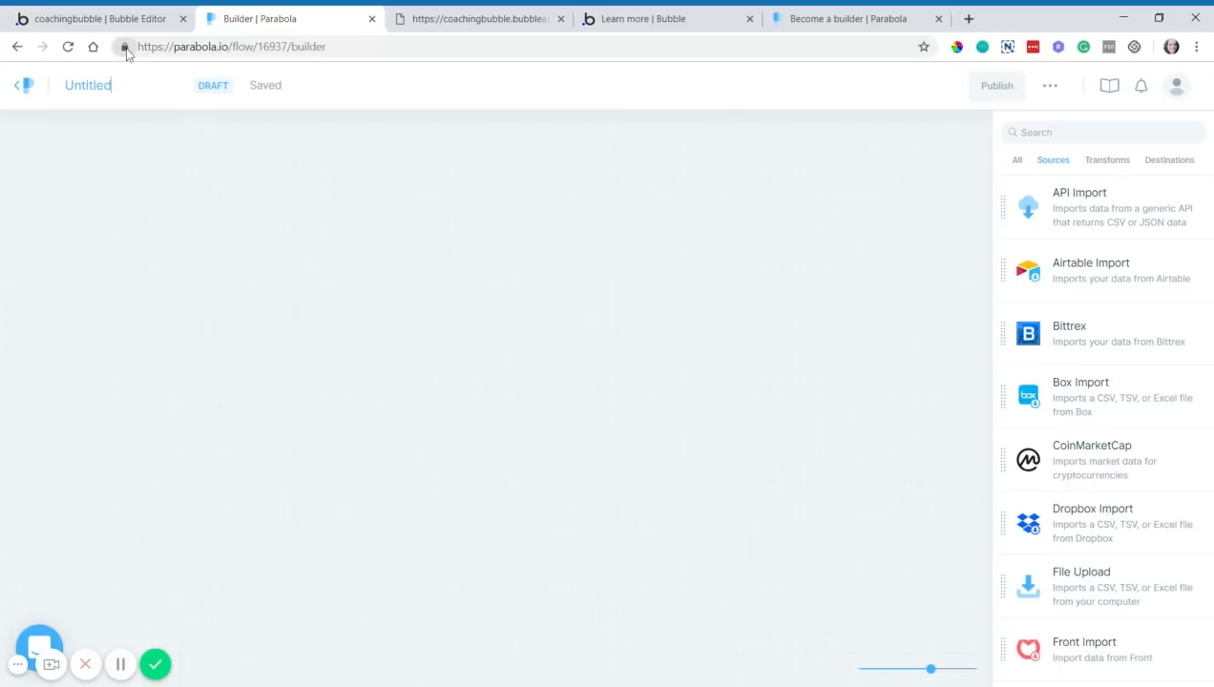
- Rename the untitled flow to 'Split Full Name'
{"action": "key", "text": "ctrl+a"}
{"action": "type", "text": "Split Full Name"}
{"action": "left_click", "coordinate": [258, 194]}
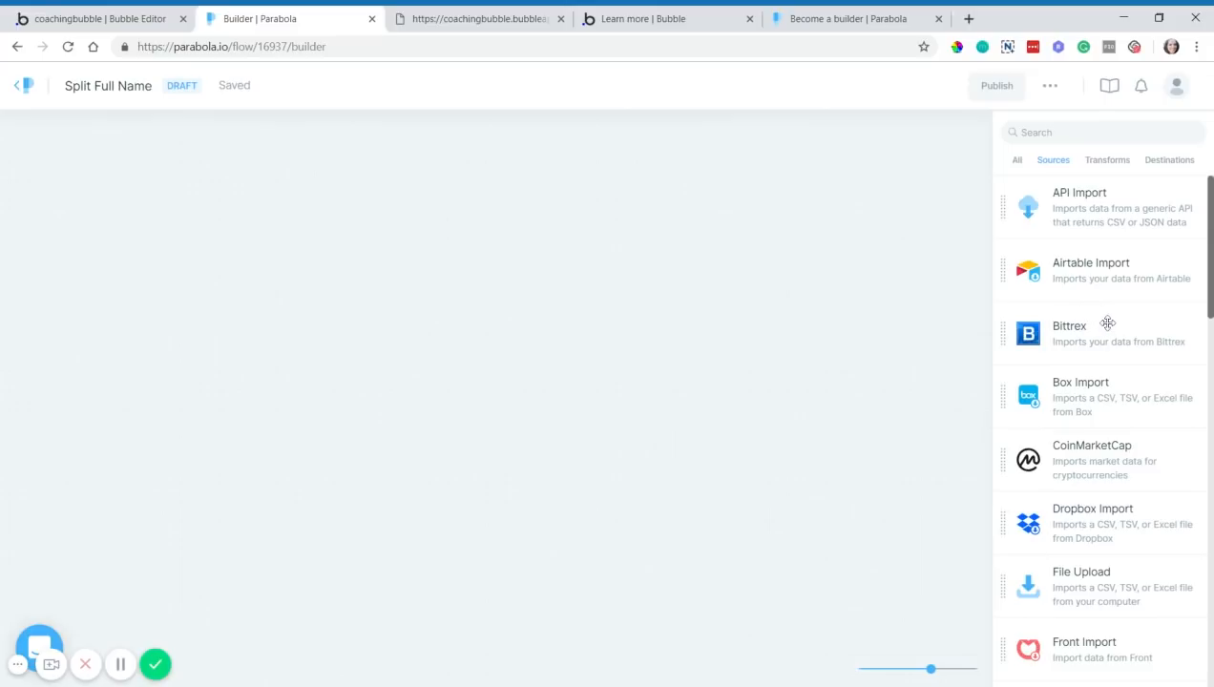
- Scroll the Sources list until API Import appears at the top
{"action": "scroll", "coordinate": [1103, 286], "scroll_direction": "down", "scroll_amount": 1}
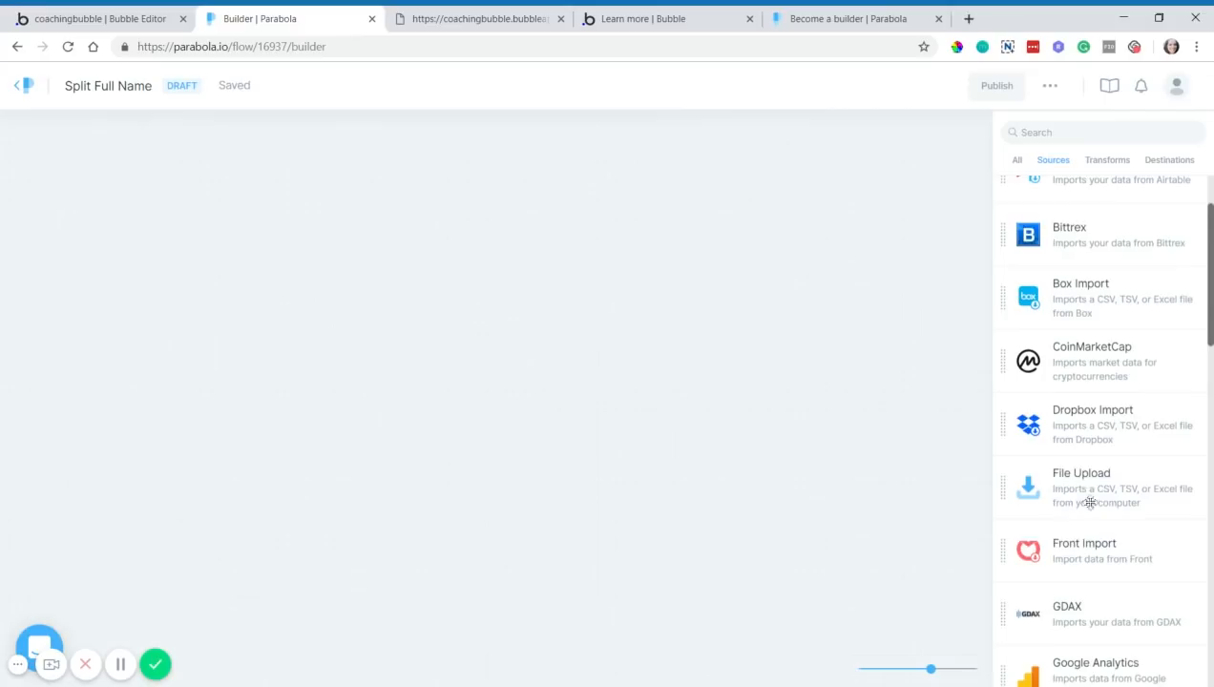
{"action": "scroll", "coordinate": [1091, 479], "scroll_direction": "down", "scroll_amount": 4}
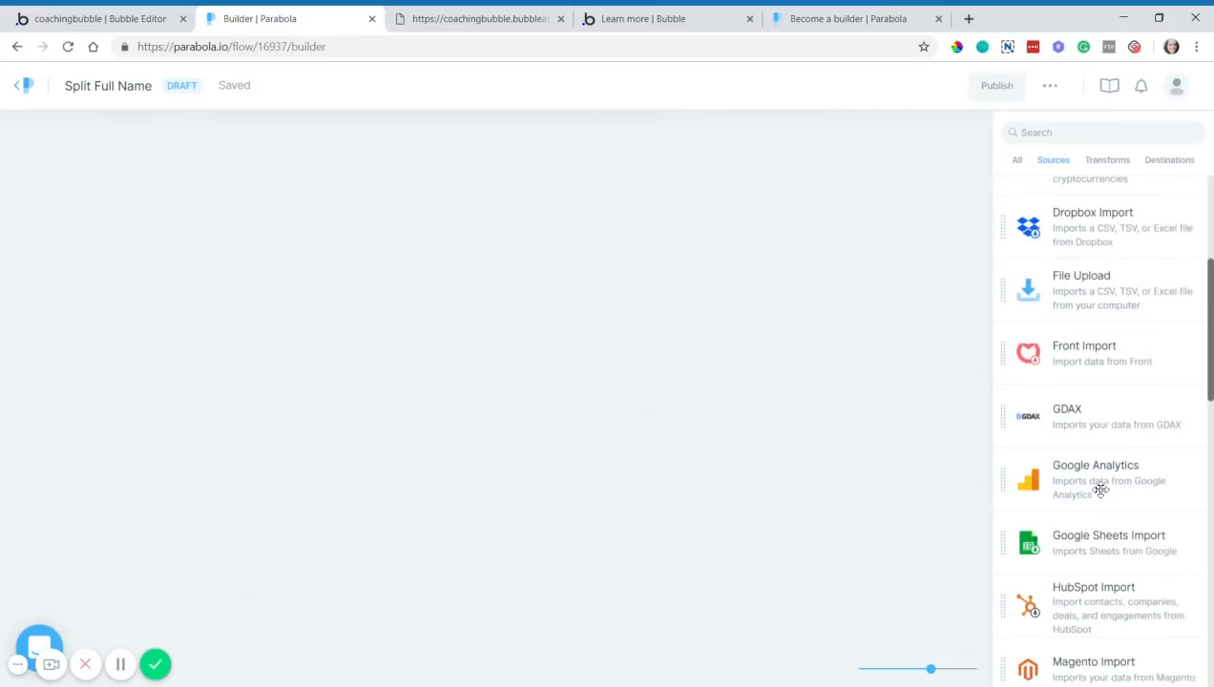
{"action": "scroll", "coordinate": [1097, 548], "scroll_direction": "down", "scroll_amount": 7}
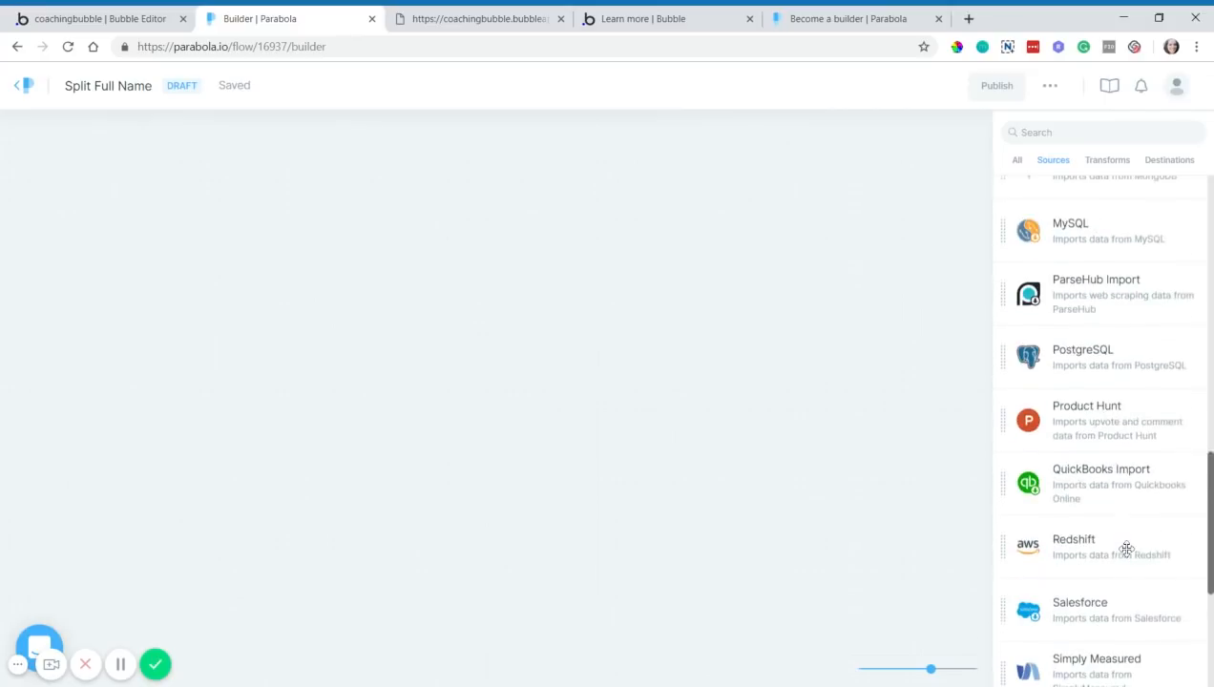
{"action": "scroll", "coordinate": [1122, 544], "scroll_direction": "down", "scroll_amount": 2}
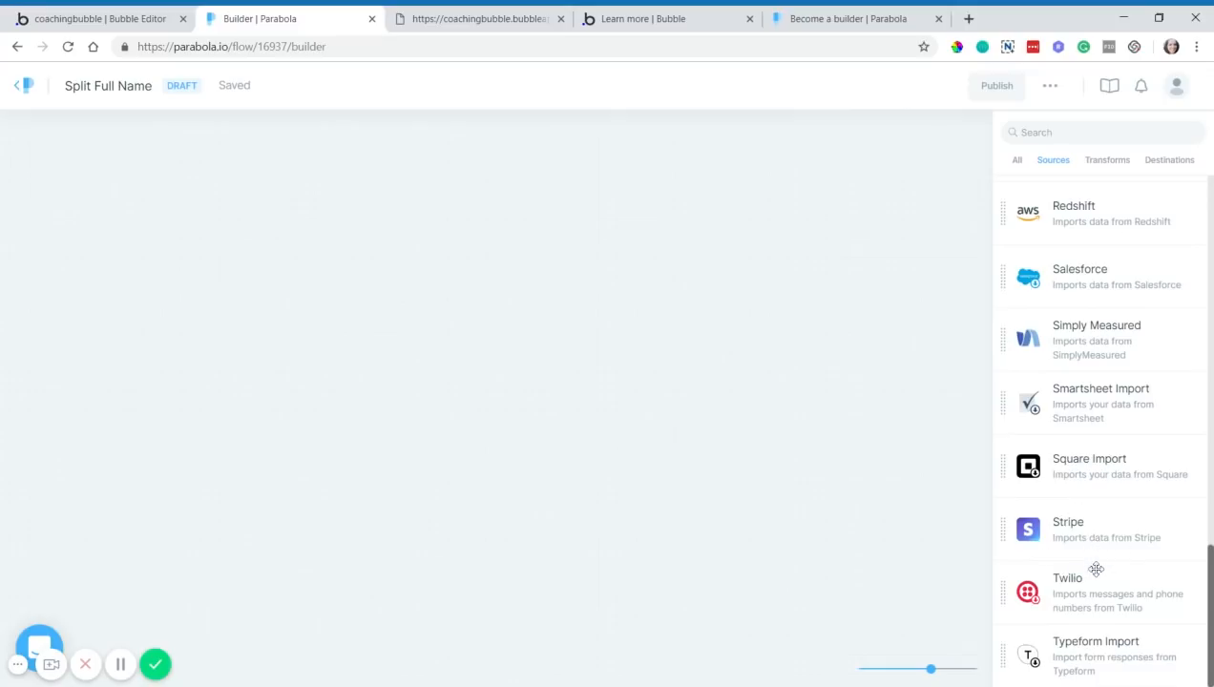
{"action": "scroll", "coordinate": [1088, 660], "scroll_direction": "up", "scroll_amount": 6}
{"action": "scroll", "coordinate": [1093, 660], "scroll_direction": "up", "scroll_amount": 1}
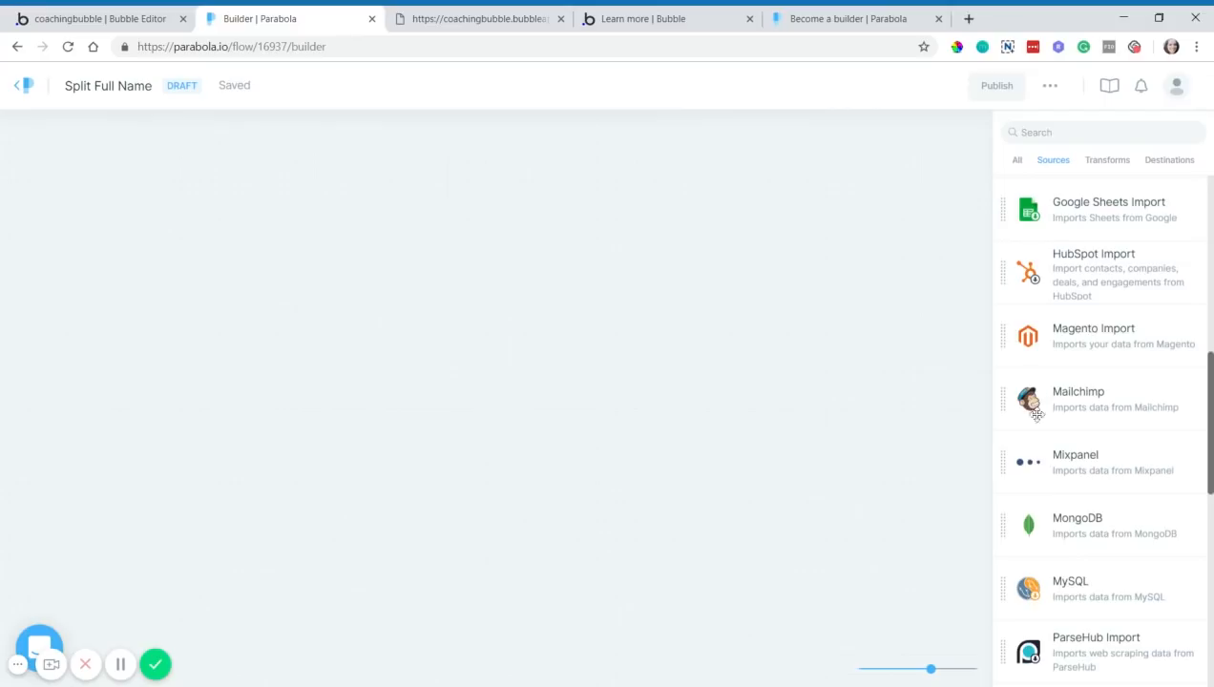
{"action": "scroll", "coordinate": [1141, 456], "scroll_direction": "up", "scroll_amount": 5}
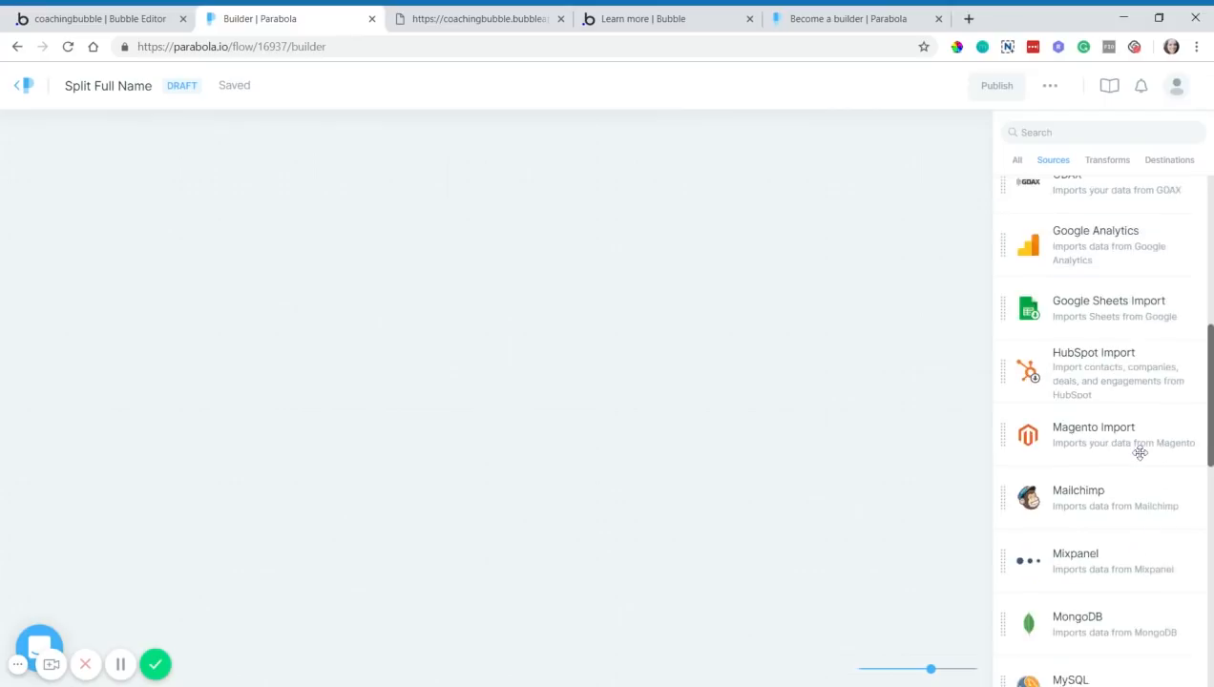
{"action": "scroll", "coordinate": [1135, 445], "scroll_direction": "up", "scroll_amount": 2}
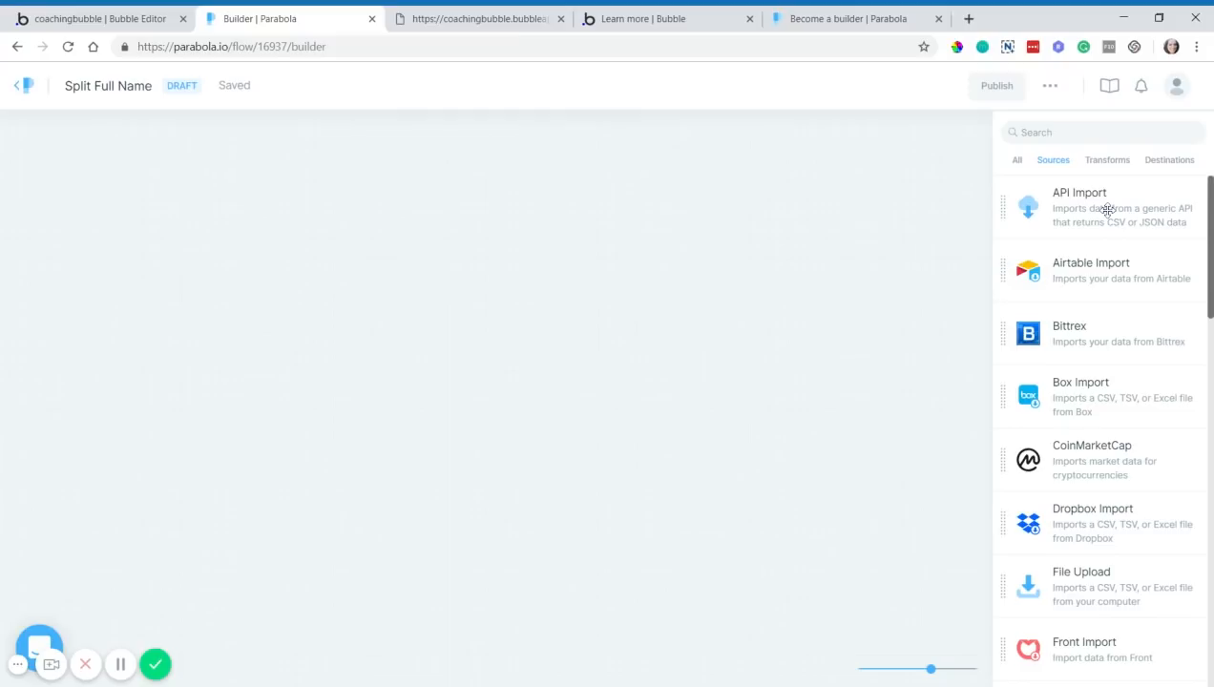
- Place an API Import step on the flow canvas, open its settings, then return to Bubble
{"action": "left_click_drag", "start_coordinate": [1106, 211], "coordinate": [267, 229]}
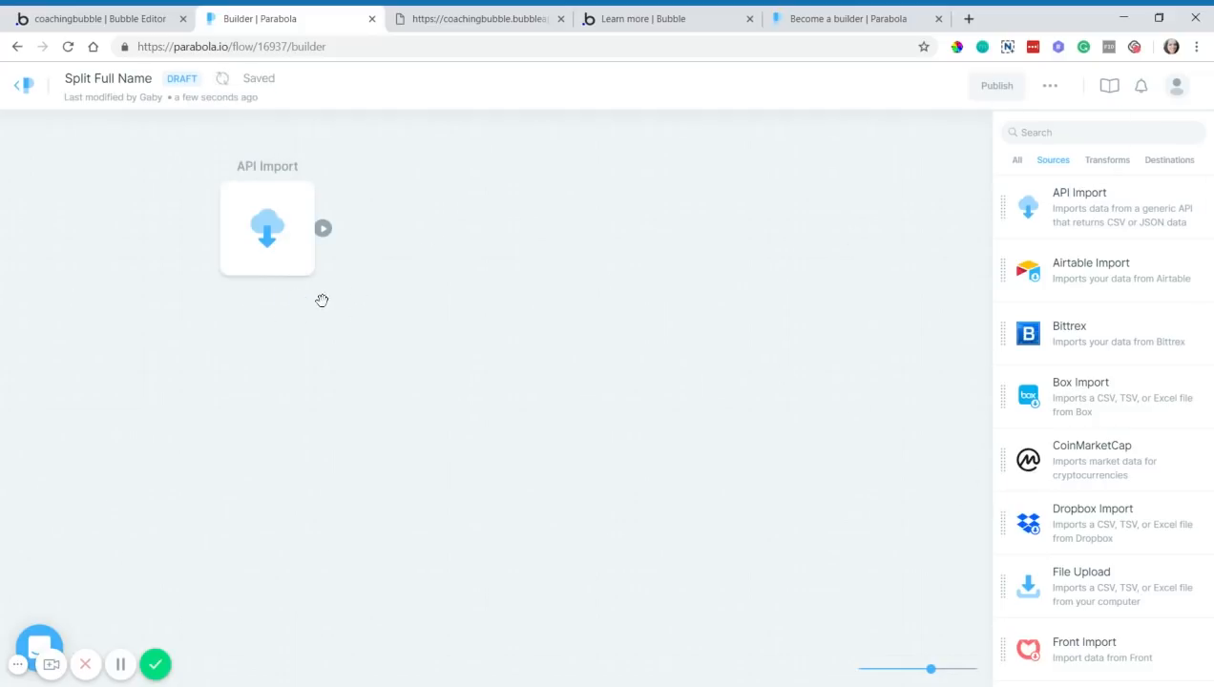
{"action": "mouse_move", "coordinate": [273, 236]}
{"action": "left_click", "coordinate": [275, 229]}
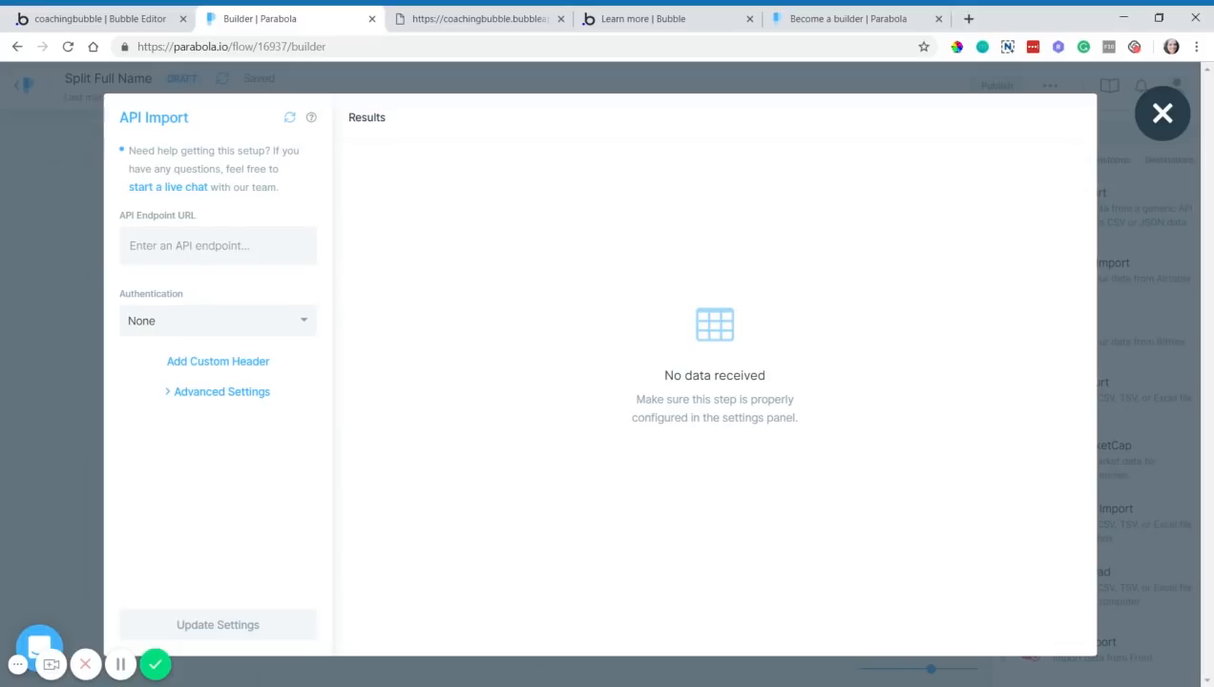
{"action": "left_click", "coordinate": [140, 18]}
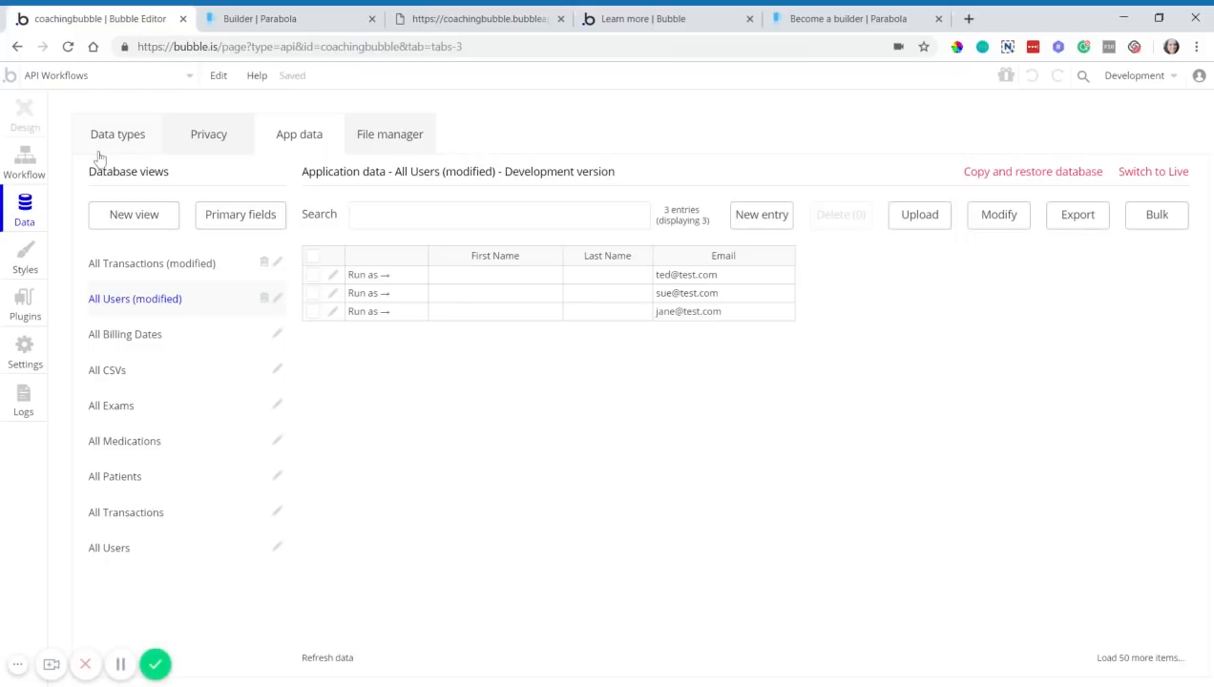
- Keep the Data API on for Transaction and User, drop Patient, and delete the API token
{"action": "left_click", "coordinate": [32, 358]}
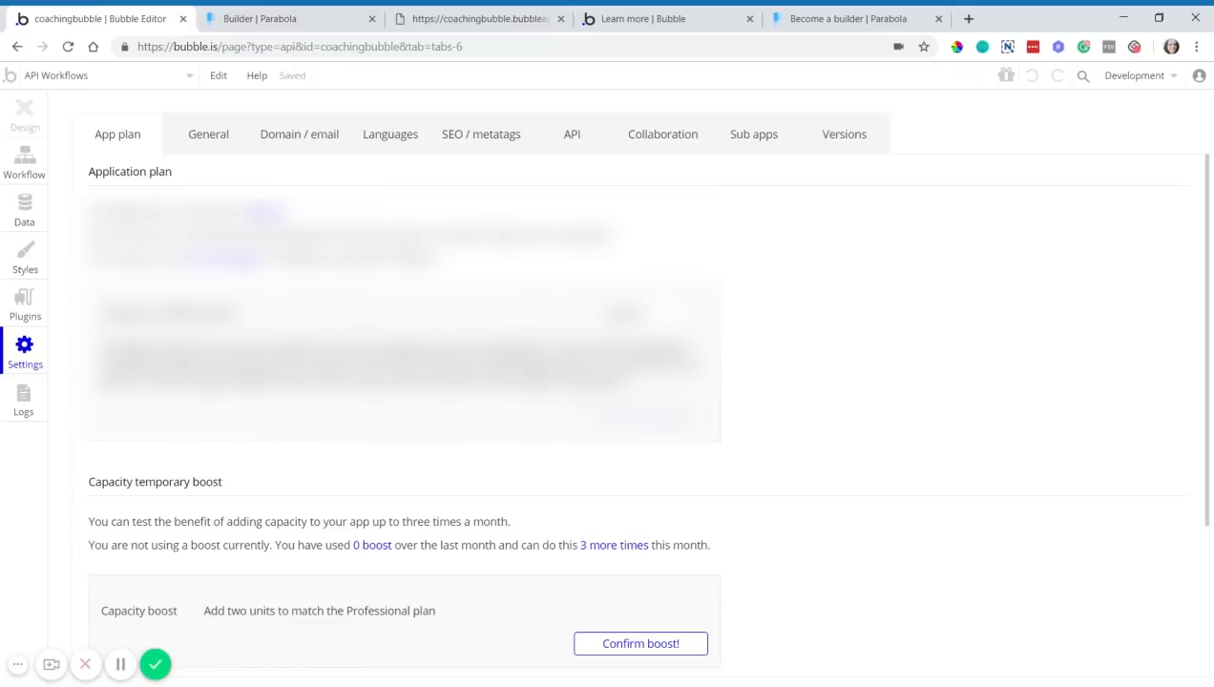
{"action": "left_click", "coordinate": [563, 134]}
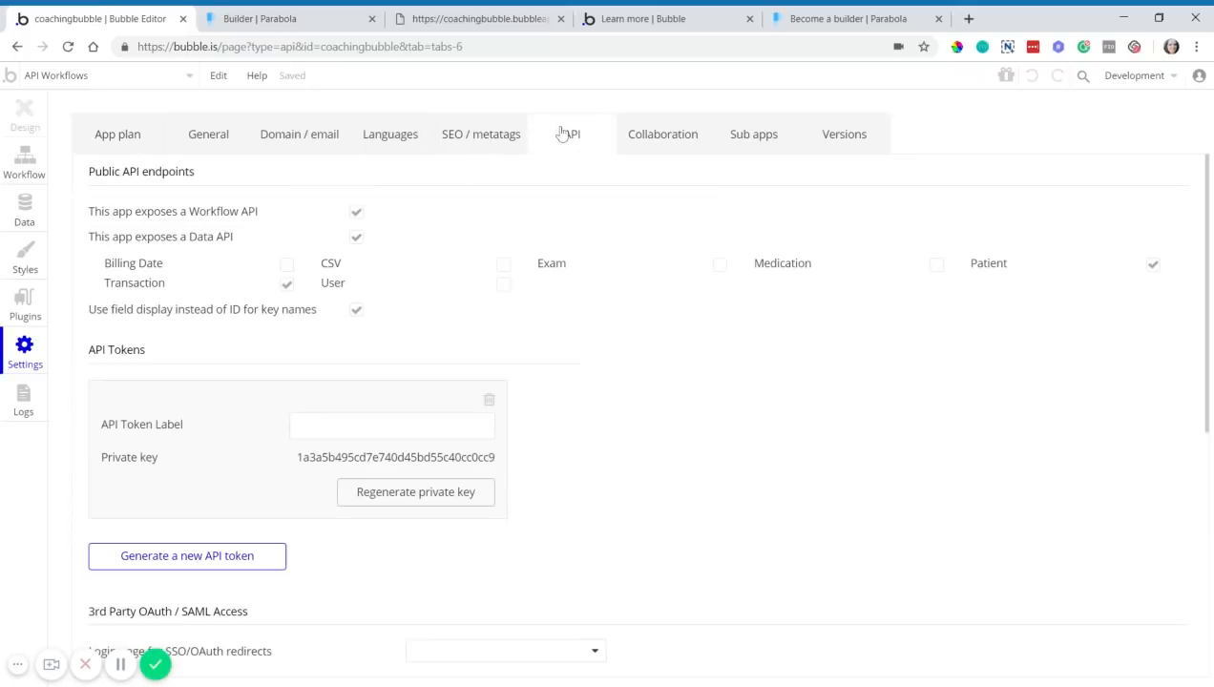
{"action": "left_click", "coordinate": [356, 239]}
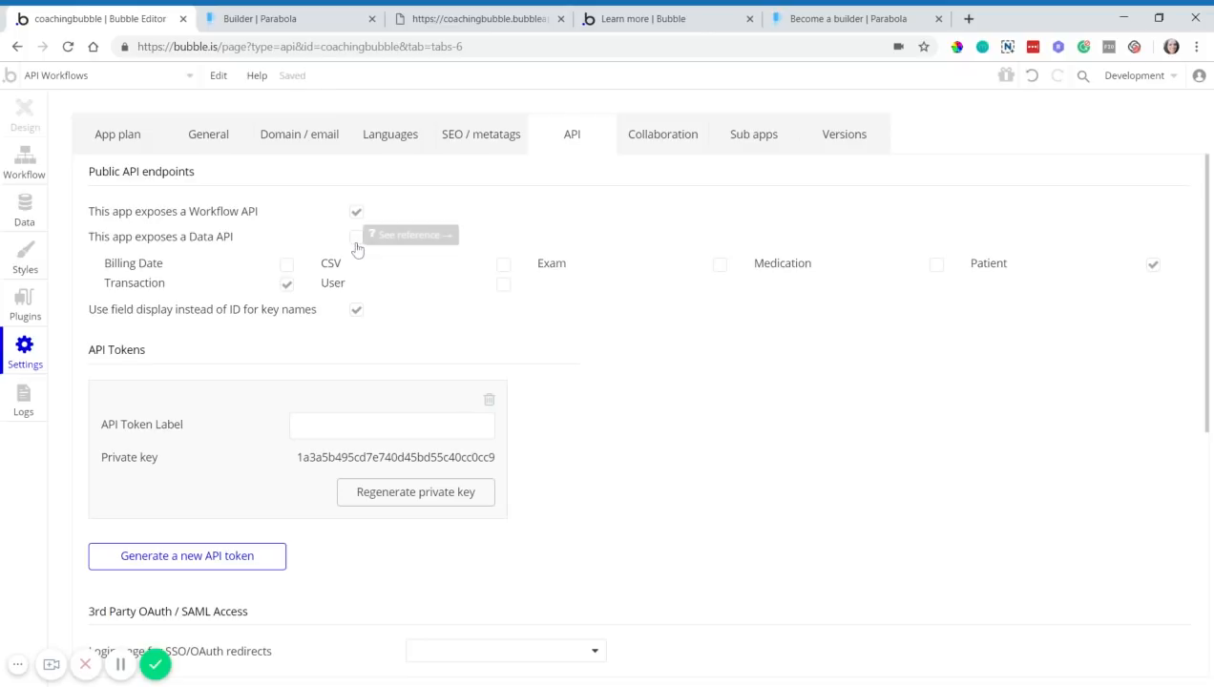
{"action": "left_click", "coordinate": [355, 239]}
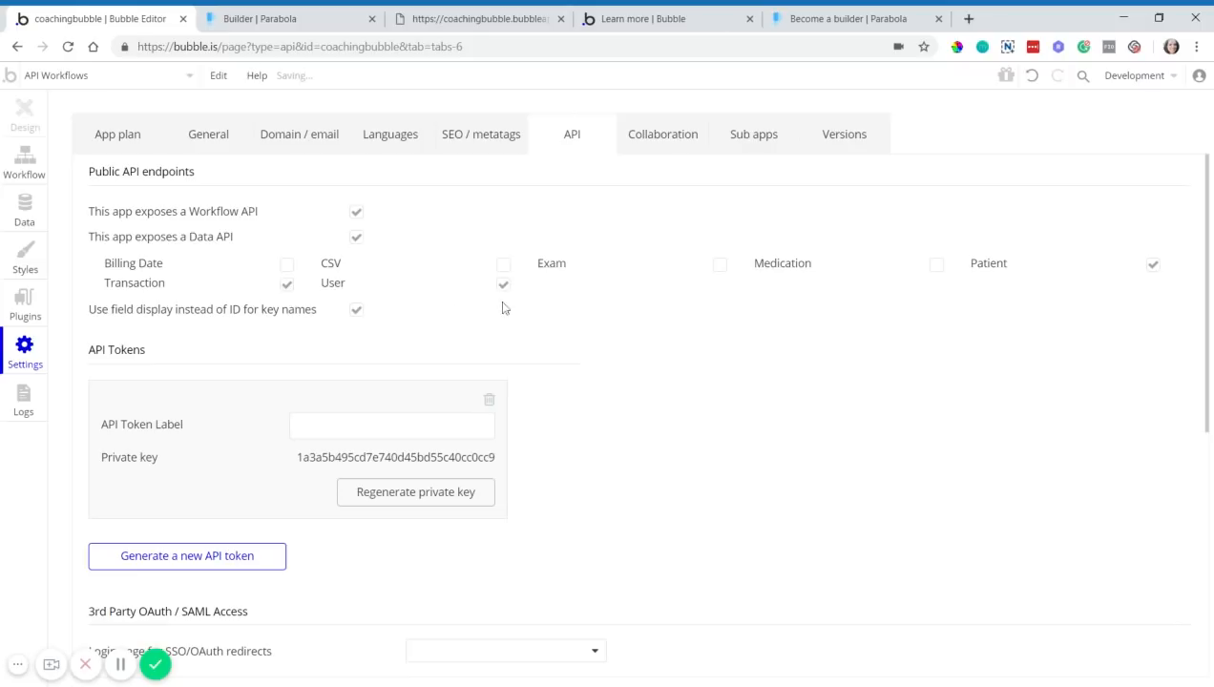
{"action": "left_click", "coordinate": [1153, 267]}
{"action": "left_click", "coordinate": [489, 401]}
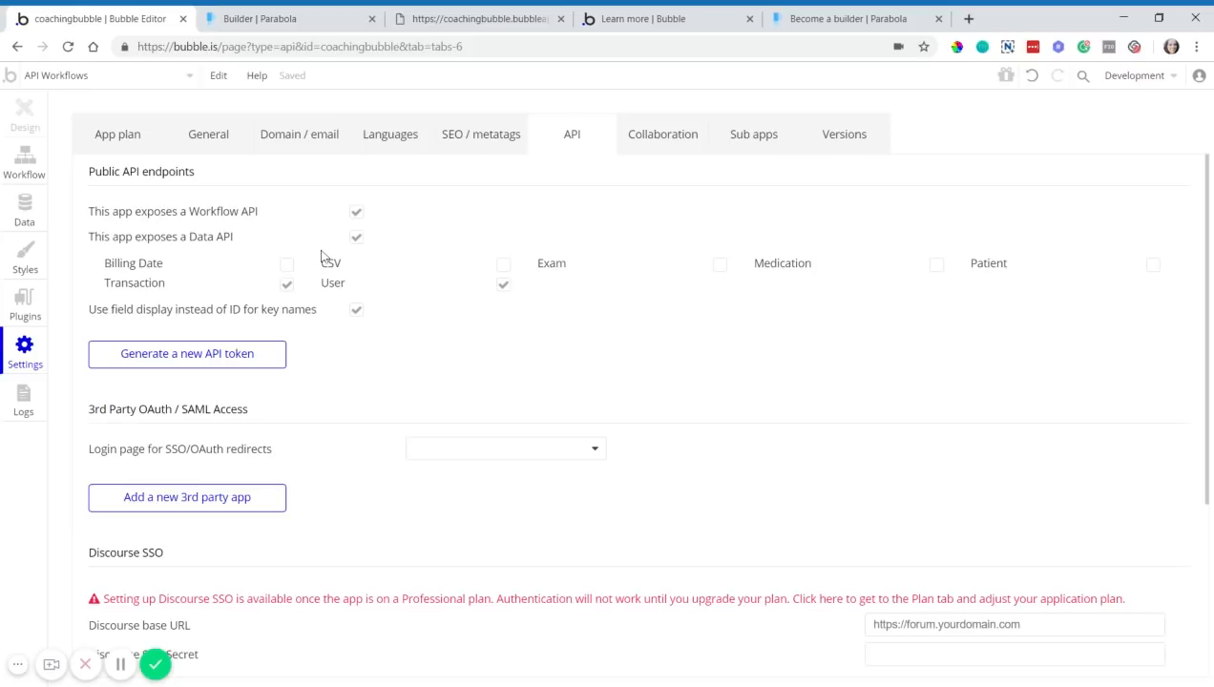
- View the /api/1.1/obj/transaction JSON response and highlight the app domain in its address
{"action": "left_click", "coordinate": [466, 21]}
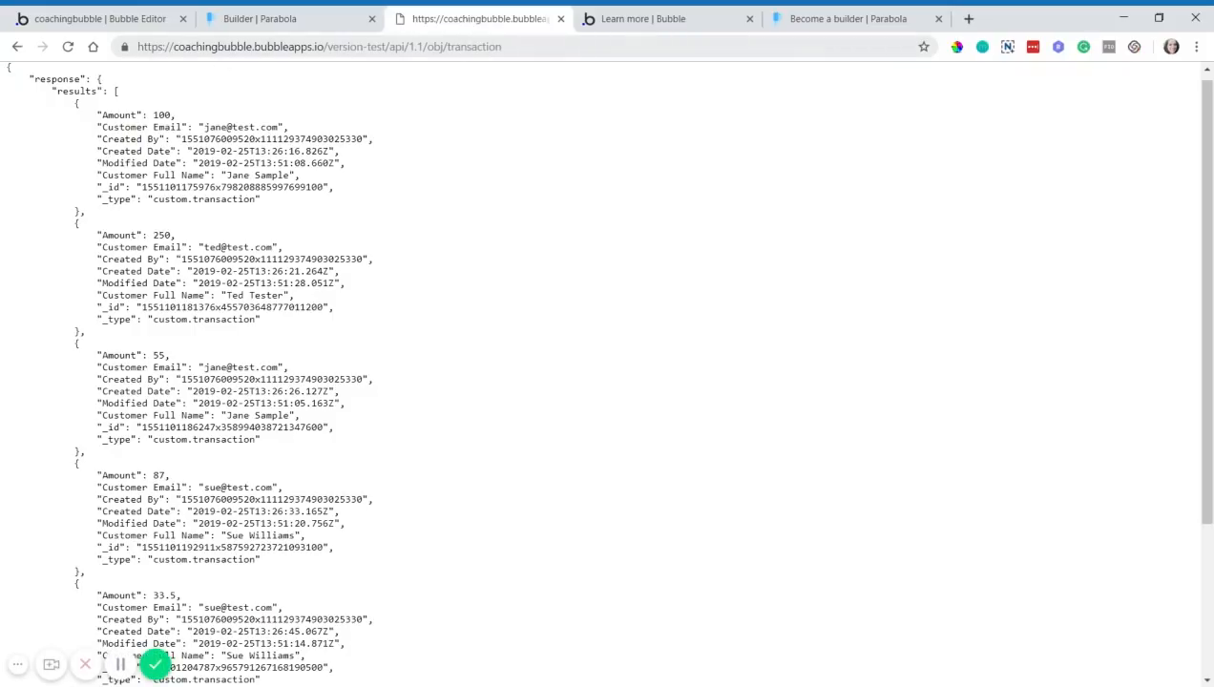
{"action": "left_click_drag", "start_coordinate": [174, 46], "coordinate": [260, 46]}
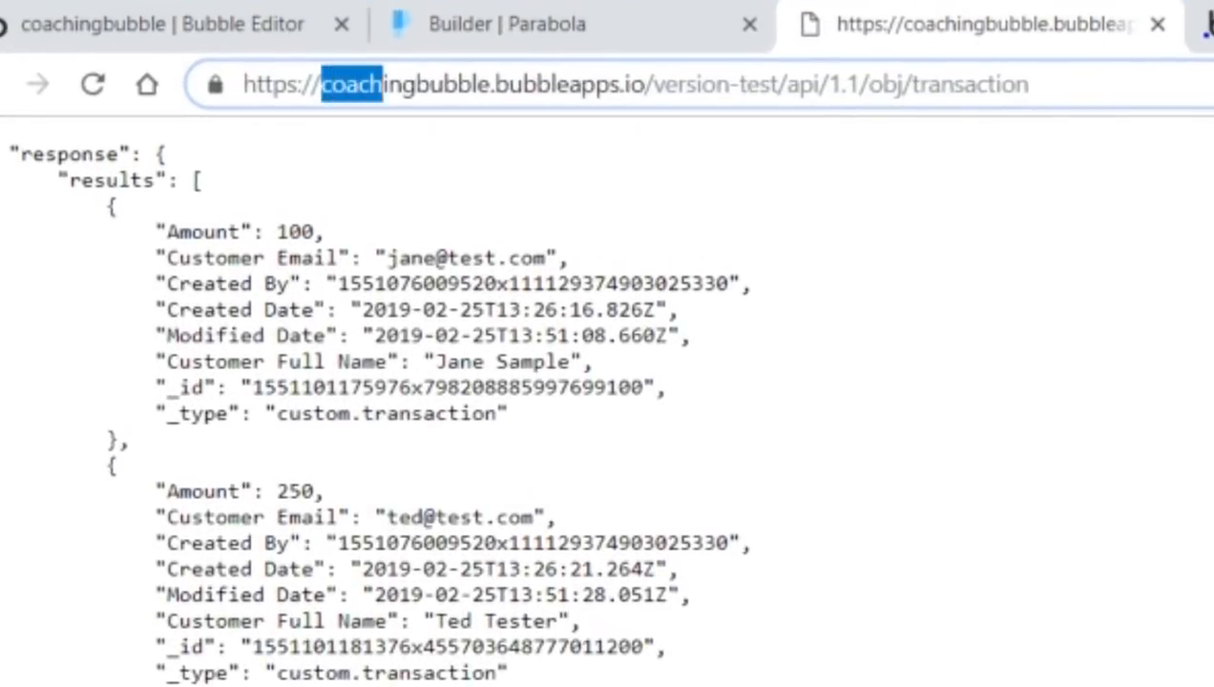
{"action": "left_click_drag", "start_coordinate": [510, 85], "coordinate": [646, 85]}
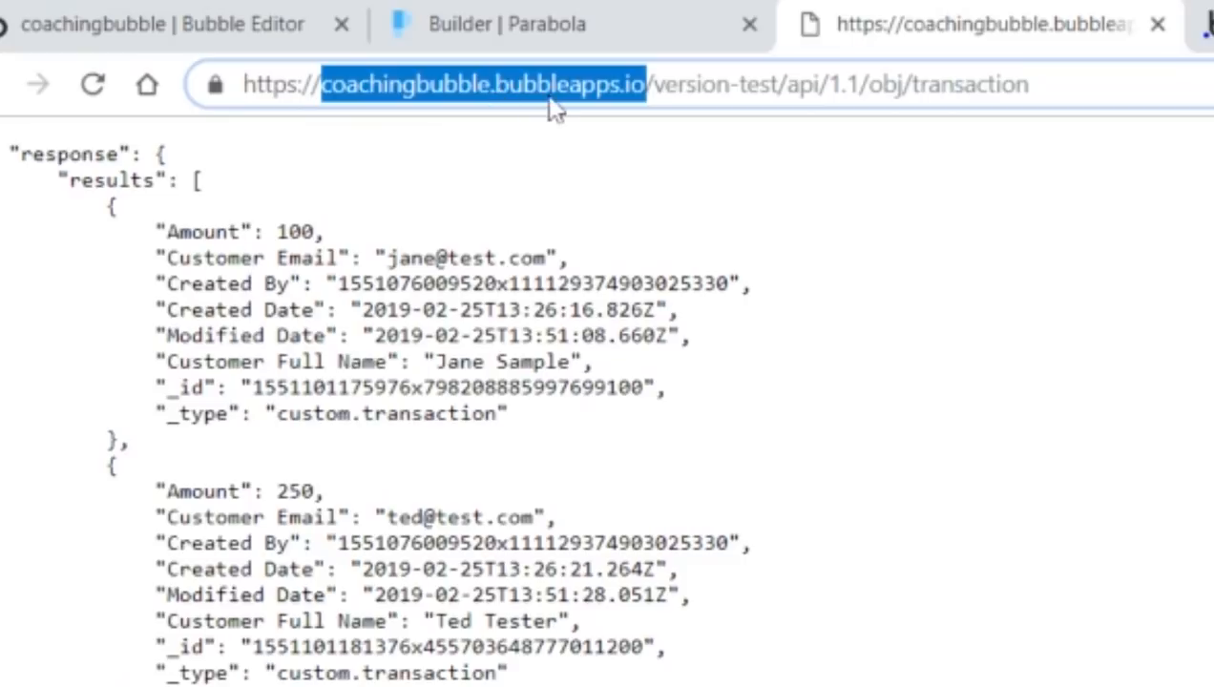
- Highlight the coachingbubble.bubbleapps.io domain, /version-test and transaction parts of the endpoint URL
{"action": "left_click", "coordinate": [647, 84]}
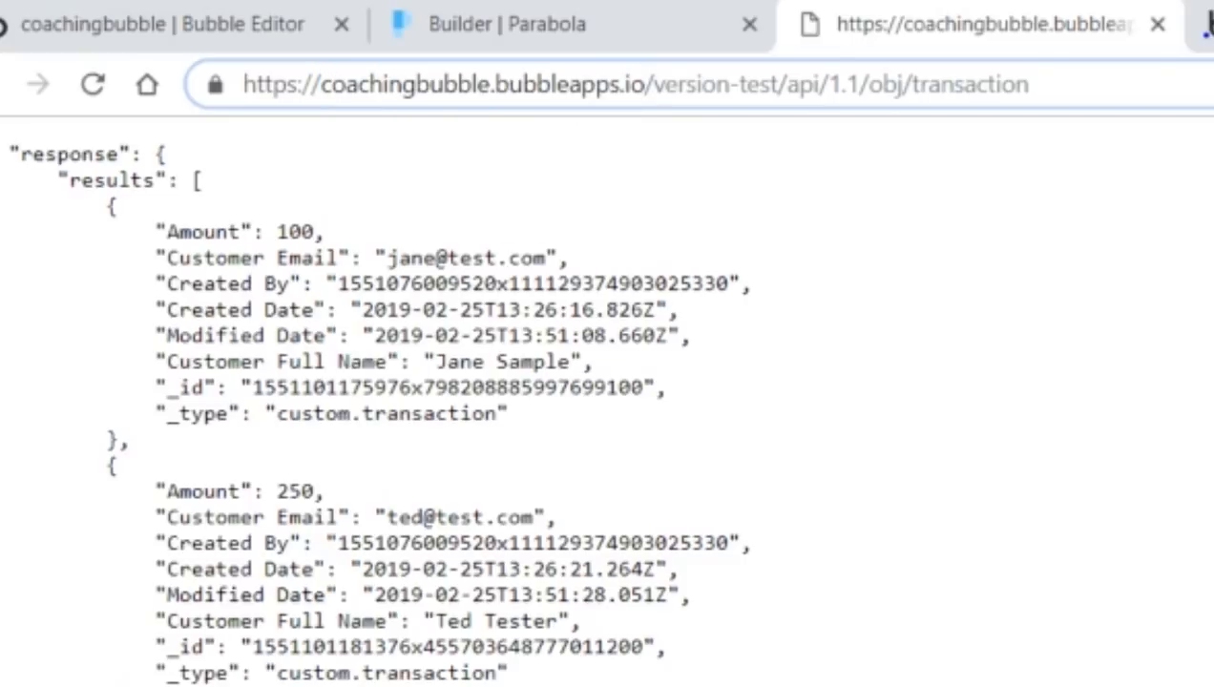
{"action": "left_click_drag", "start_coordinate": [648, 92], "coordinate": [324, 96]}
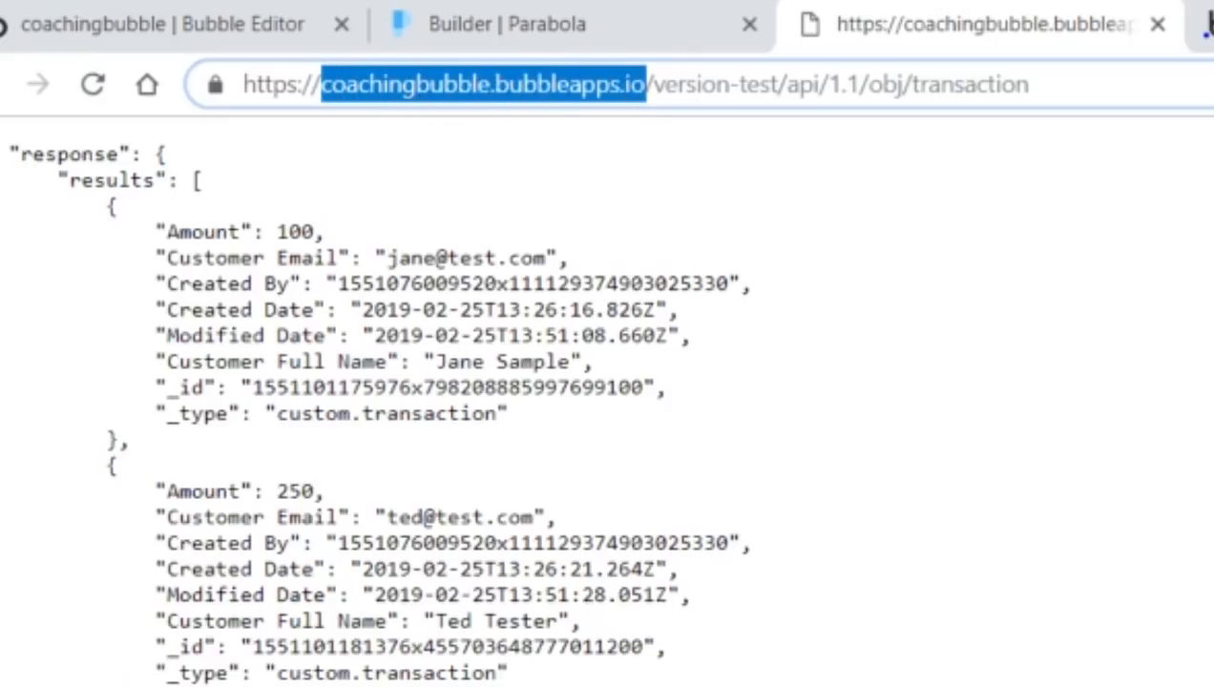
{"action": "left_click", "coordinate": [677, 84]}
{"action": "left_click_drag", "start_coordinate": [646, 84], "coordinate": [778, 84]}
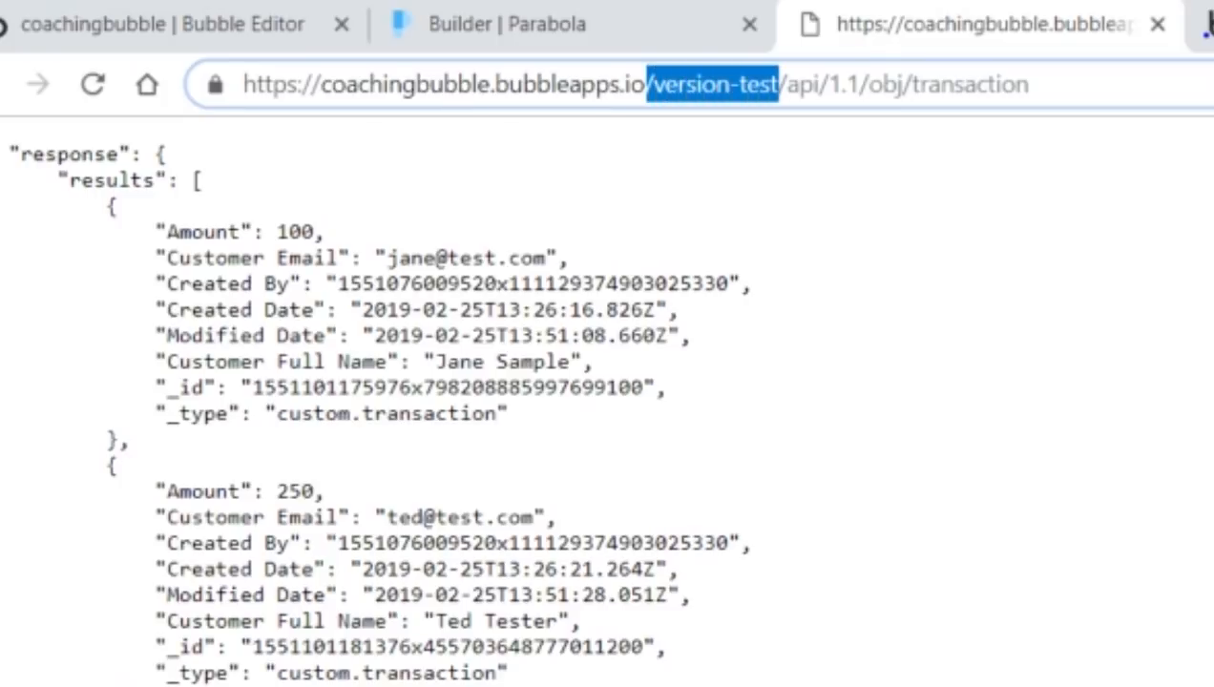
{"action": "left_click", "coordinate": [745, 96]}
{"action": "left_click_drag", "start_coordinate": [778, 85], "coordinate": [648, 85]}
{"action": "left_click", "coordinate": [778, 99]}
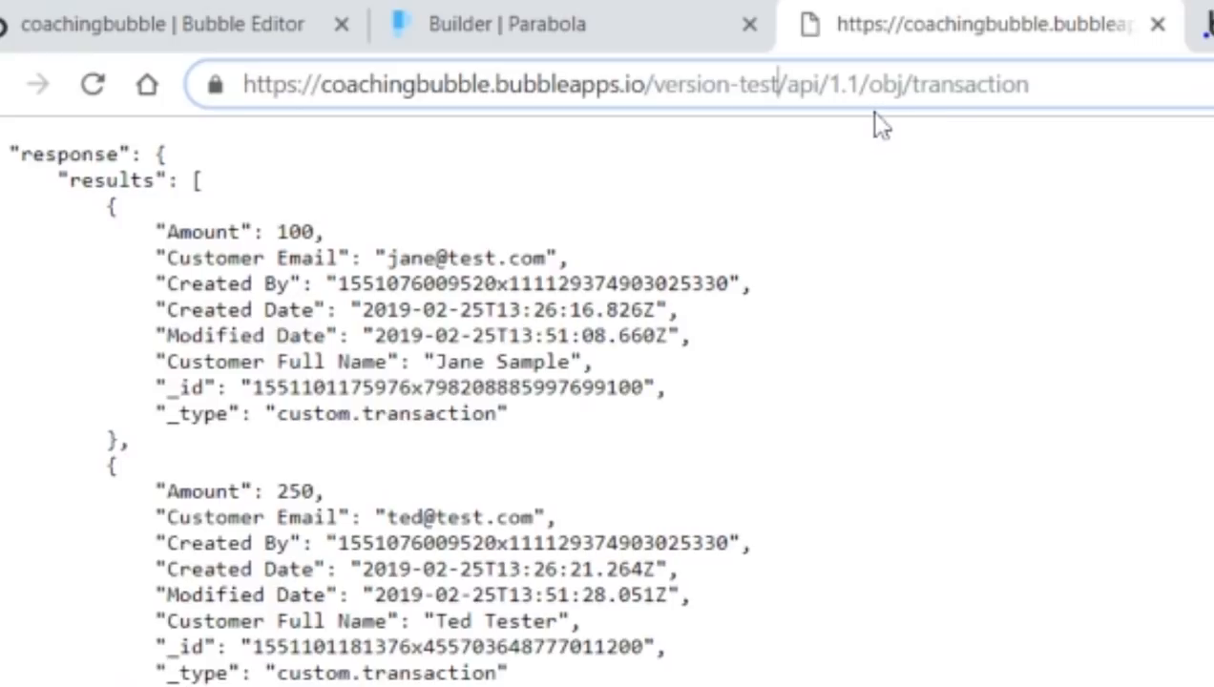
{"action": "left_click", "coordinate": [908, 84]}
{"action": "left_click_drag", "start_coordinate": [911, 84], "coordinate": [1029, 84]}
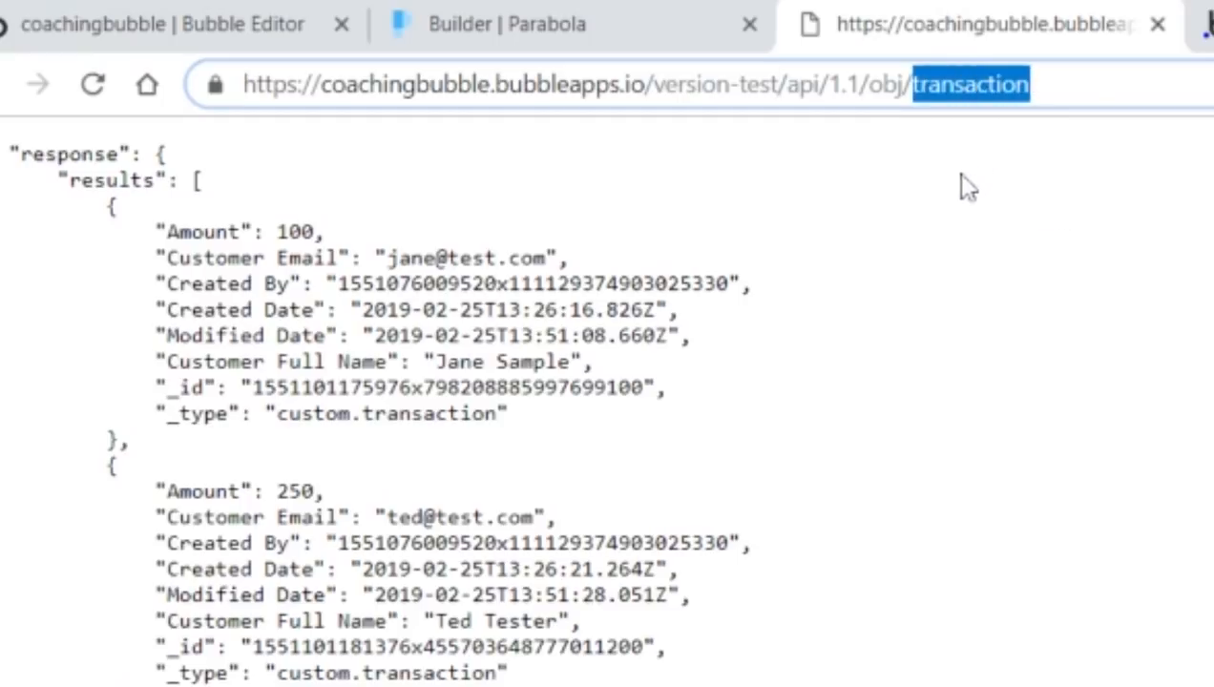
{"action": "left_click", "coordinate": [856, 285]}
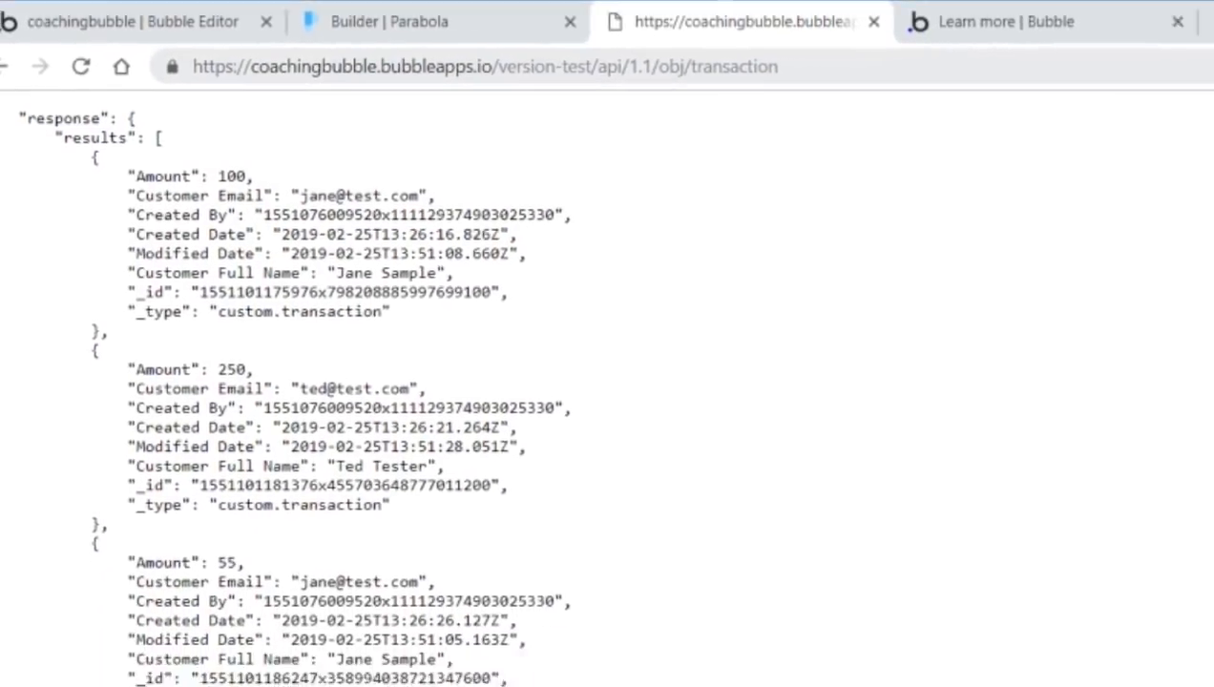
- Open the Transaction data type in Bubble and highlight its Customer Full Name field
{"action": "left_click", "coordinate": [76, 21]}
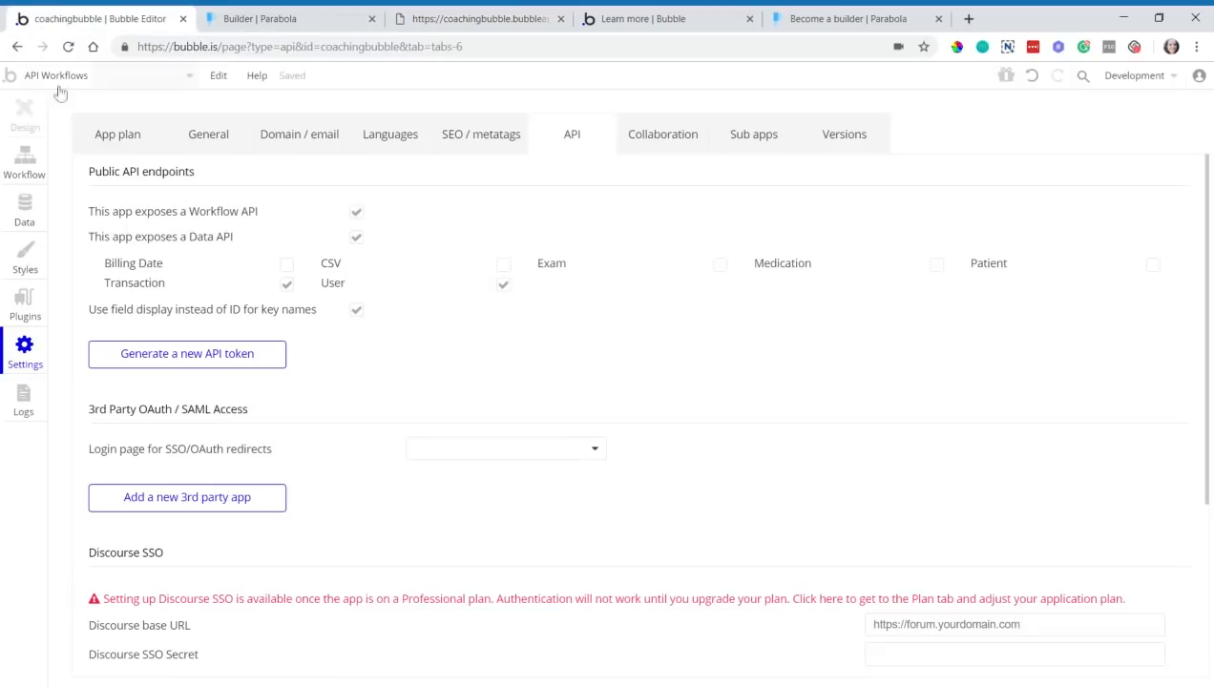
{"action": "left_click", "coordinate": [24, 210]}
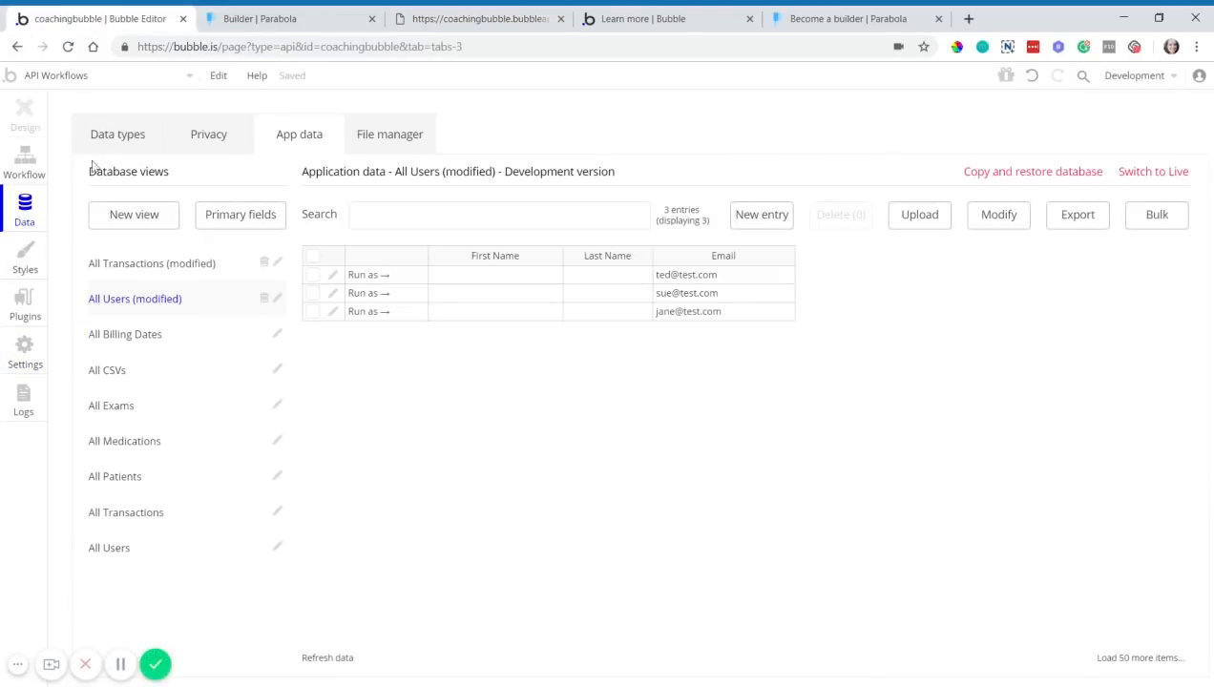
{"action": "left_click", "coordinate": [126, 141]}
{"action": "left_click", "coordinate": [105, 366]}
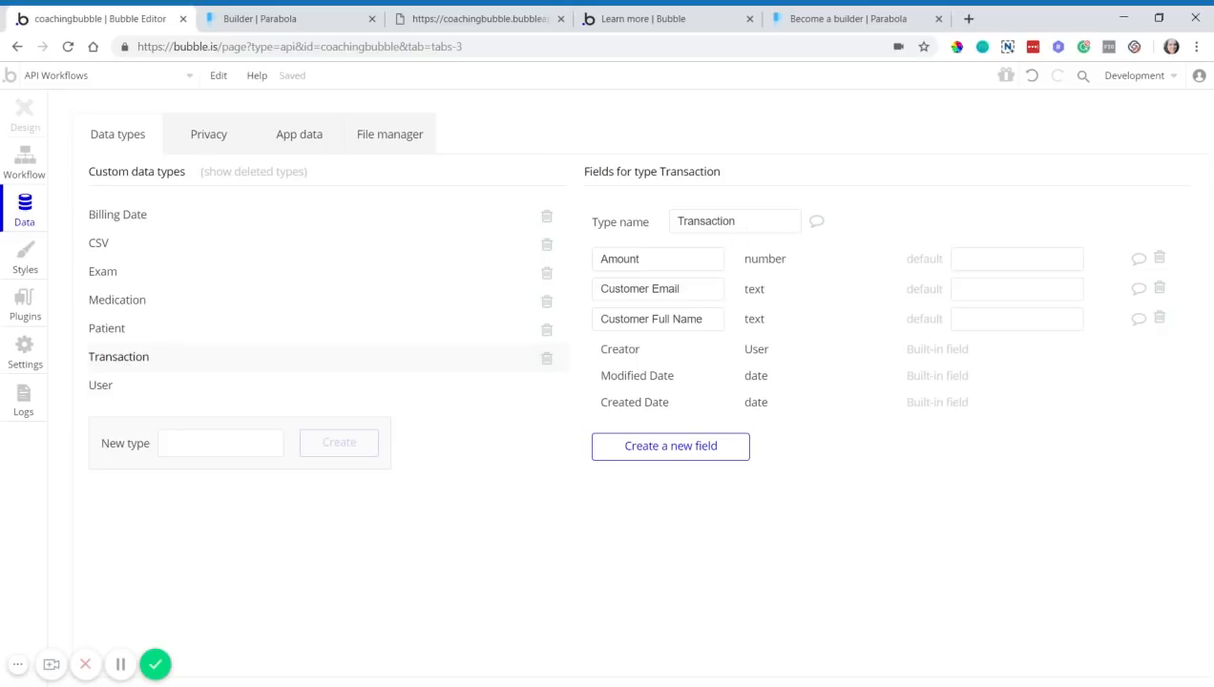
{"action": "left_click_drag", "start_coordinate": [644, 319], "coordinate": [711, 321]}
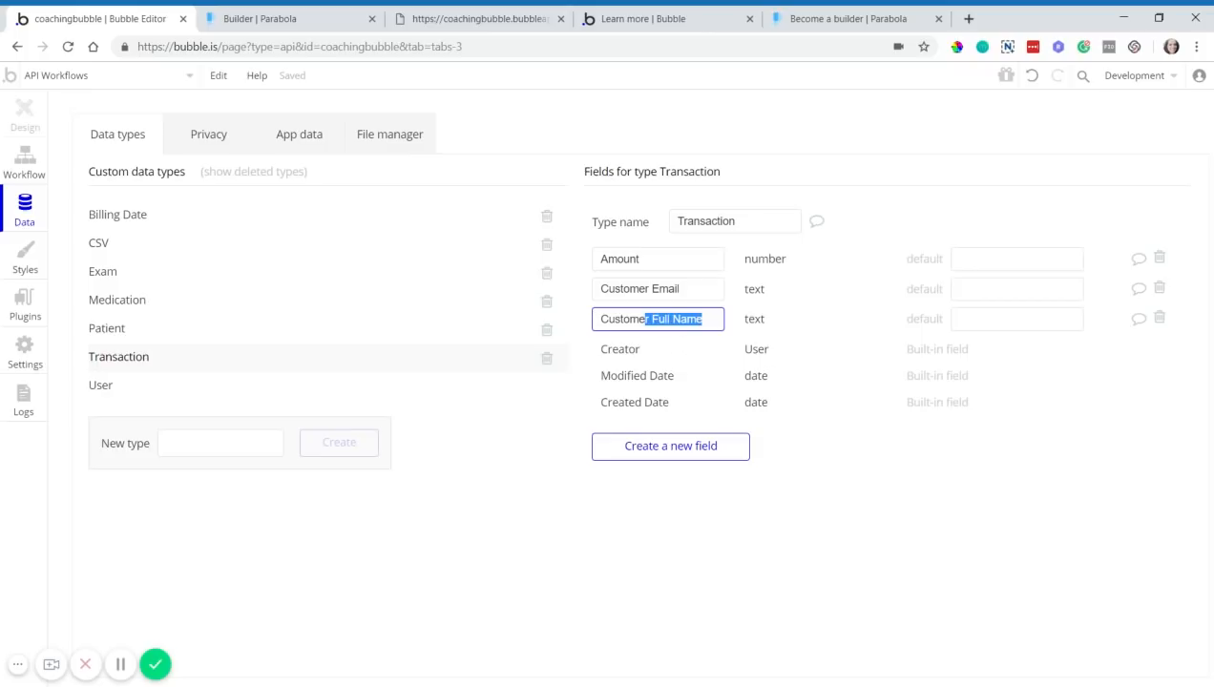
- Compare the Transaction fields against the transactions JSON response, ending on the JSON
{"action": "left_click", "coordinate": [534, 20]}
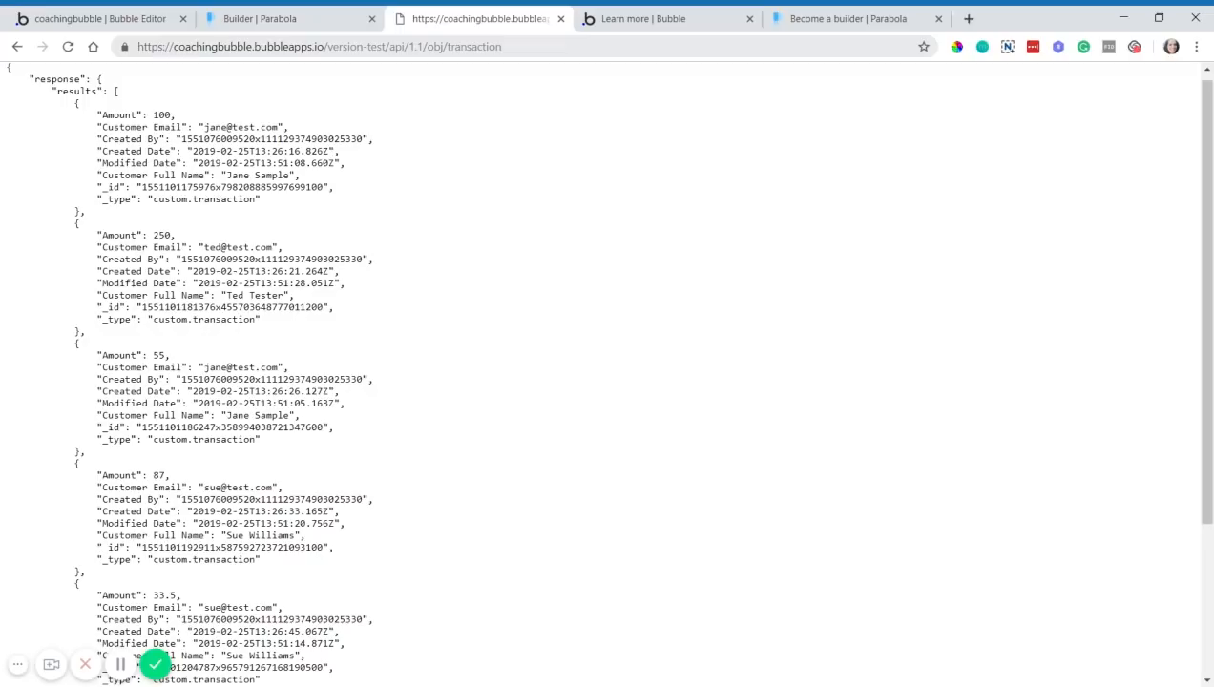
{"action": "left_click", "coordinate": [95, 18]}
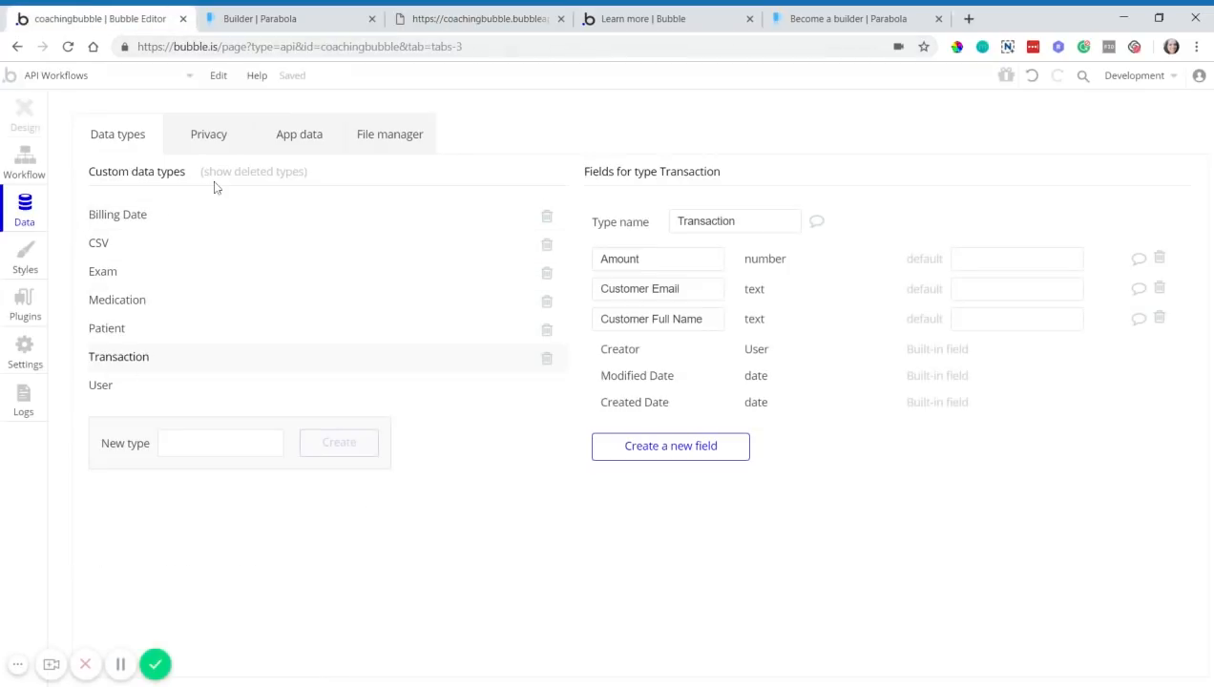
{"action": "left_click", "coordinate": [416, 23]}
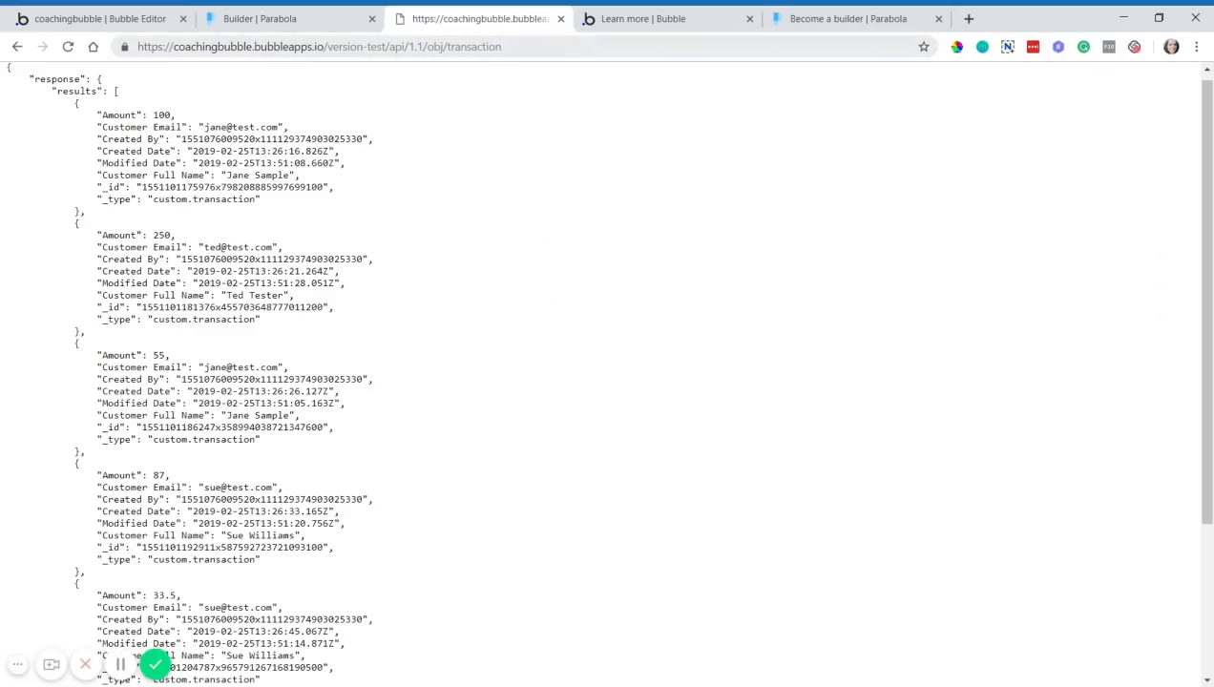
{"action": "triple_click", "coordinate": [463, 47]}
{"action": "key", "text": "ctrl+c"}
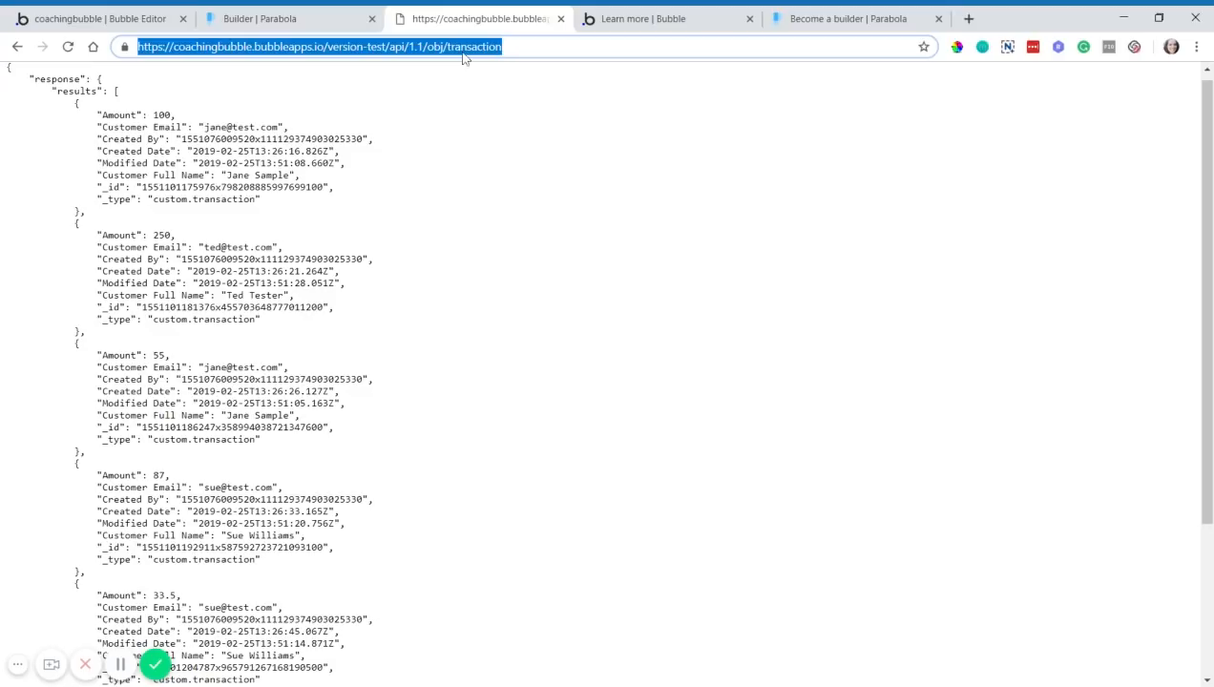
{"action": "left_click", "coordinate": [294, 28]}
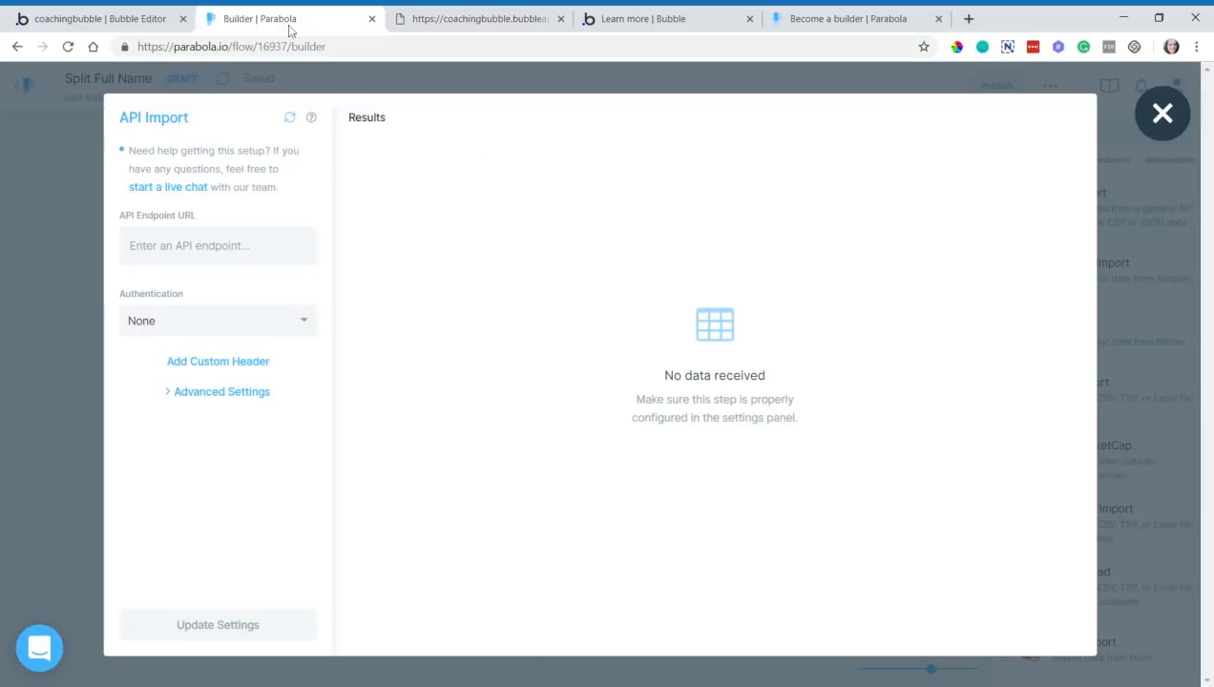
{"action": "left_click", "coordinate": [179, 244]}
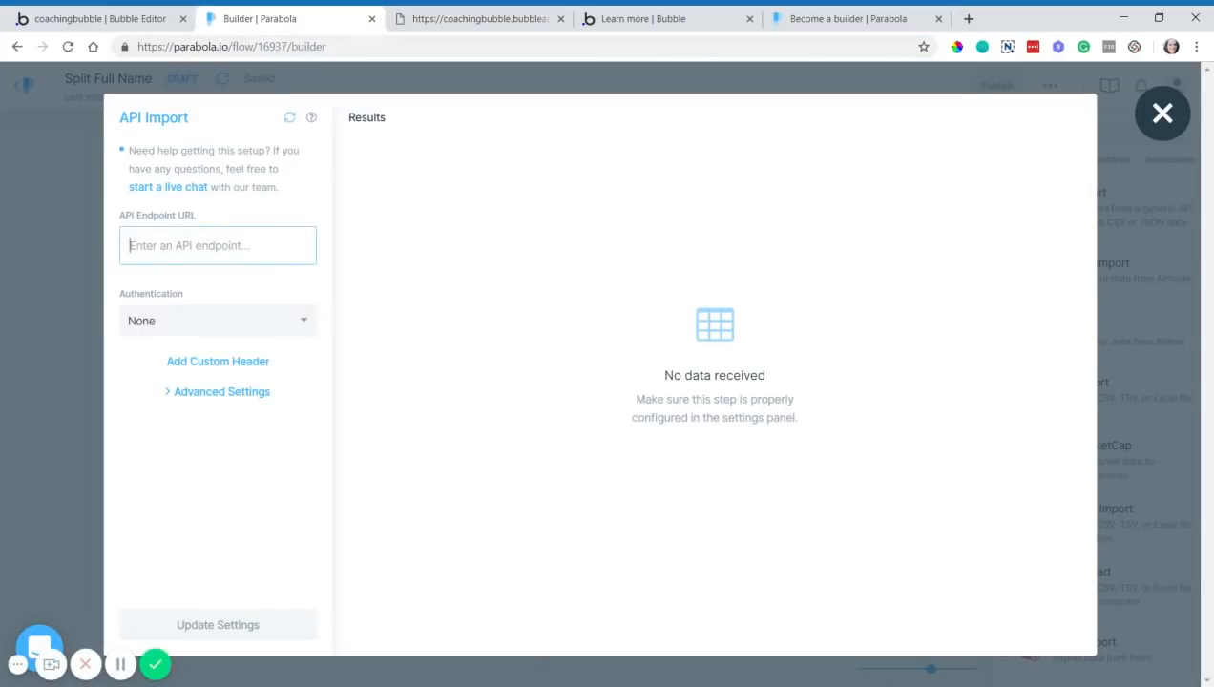
{"action": "key", "text": "ctrl+v"}
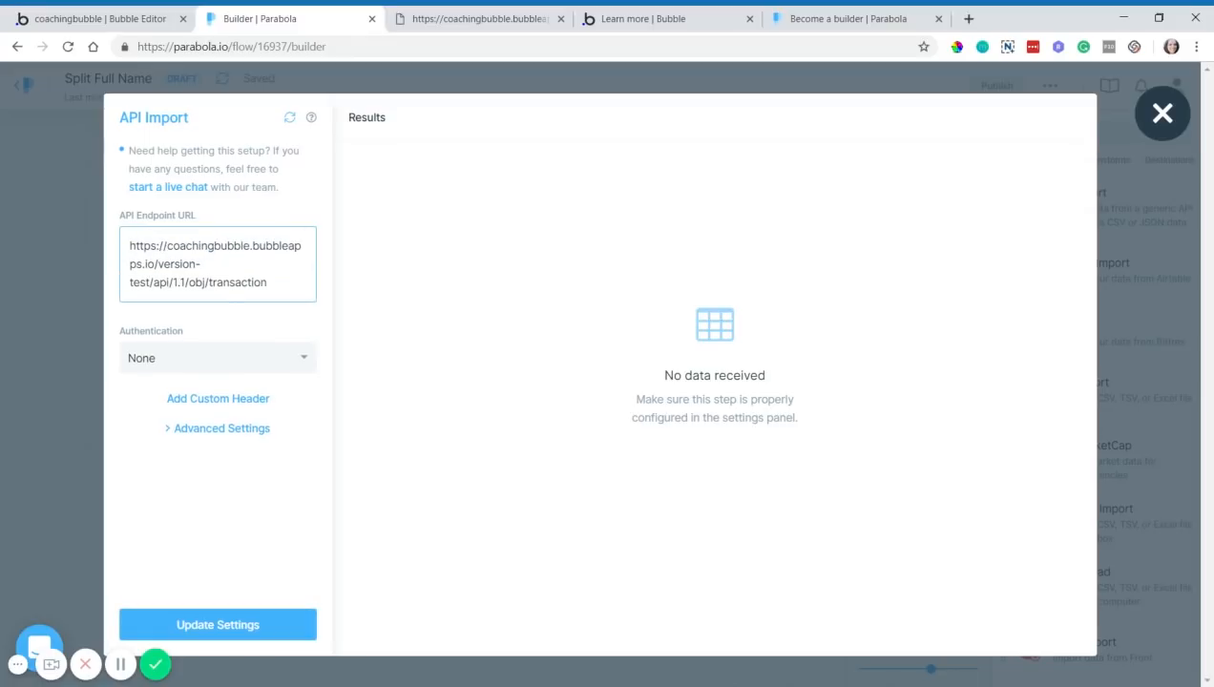
{"action": "left_click", "coordinate": [237, 318]}
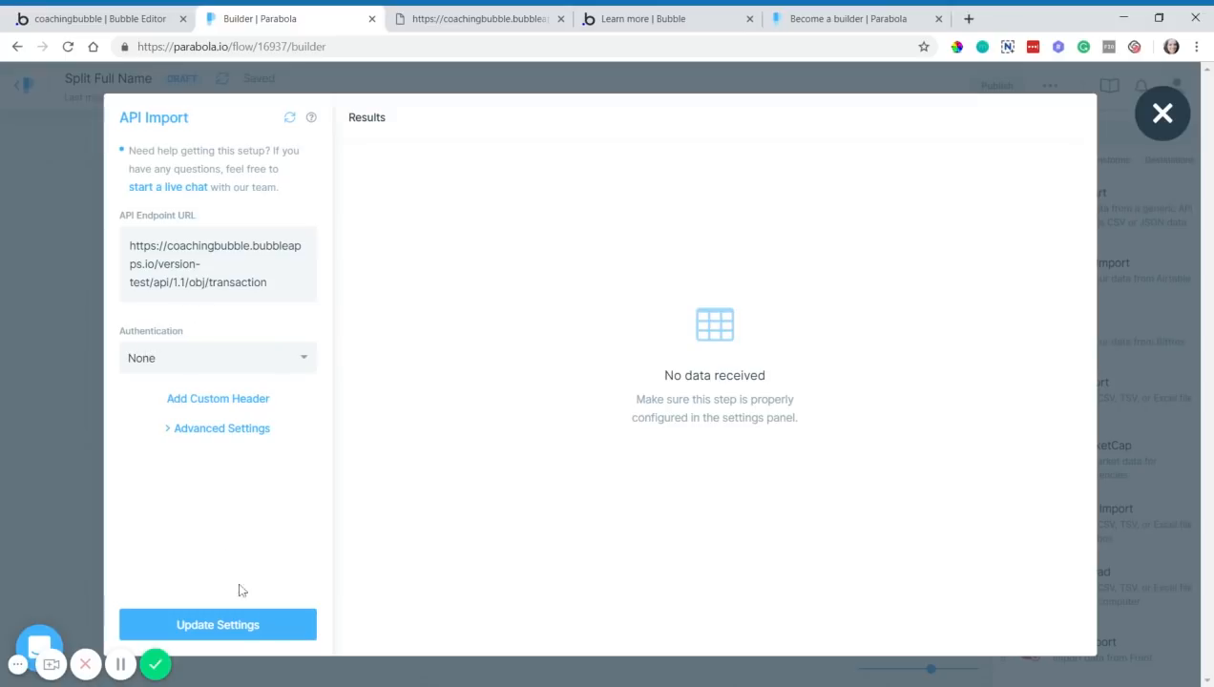
- Fetch the transactions, yielding one row and one raw JSON column starting with Amount 100
{"action": "left_click", "coordinate": [289, 117]}
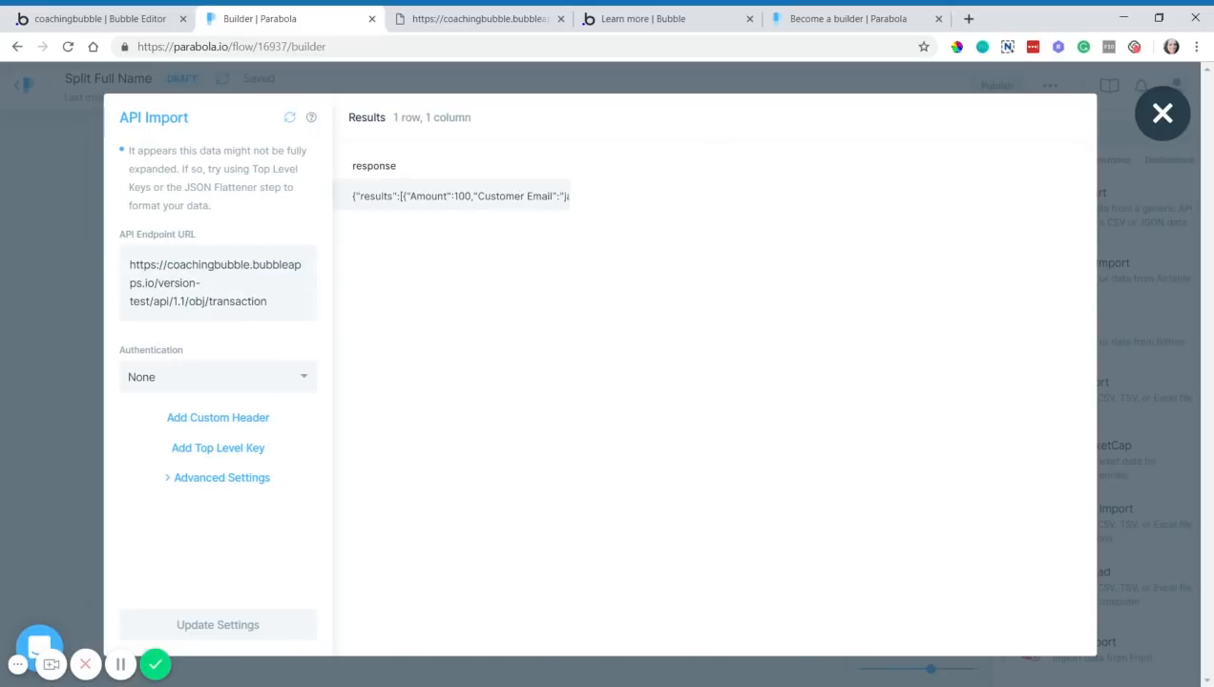
{"action": "left_click_drag", "start_coordinate": [402, 196], "coordinate": [570, 210]}
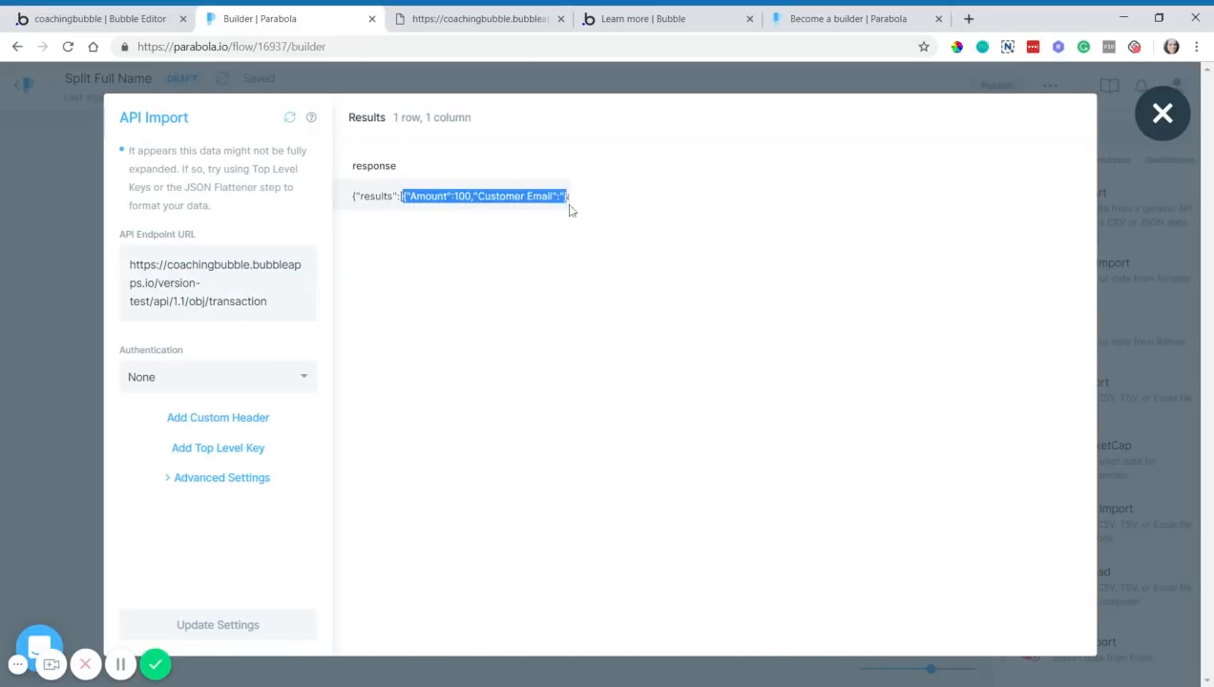
{"action": "left_click", "coordinate": [420, 207]}
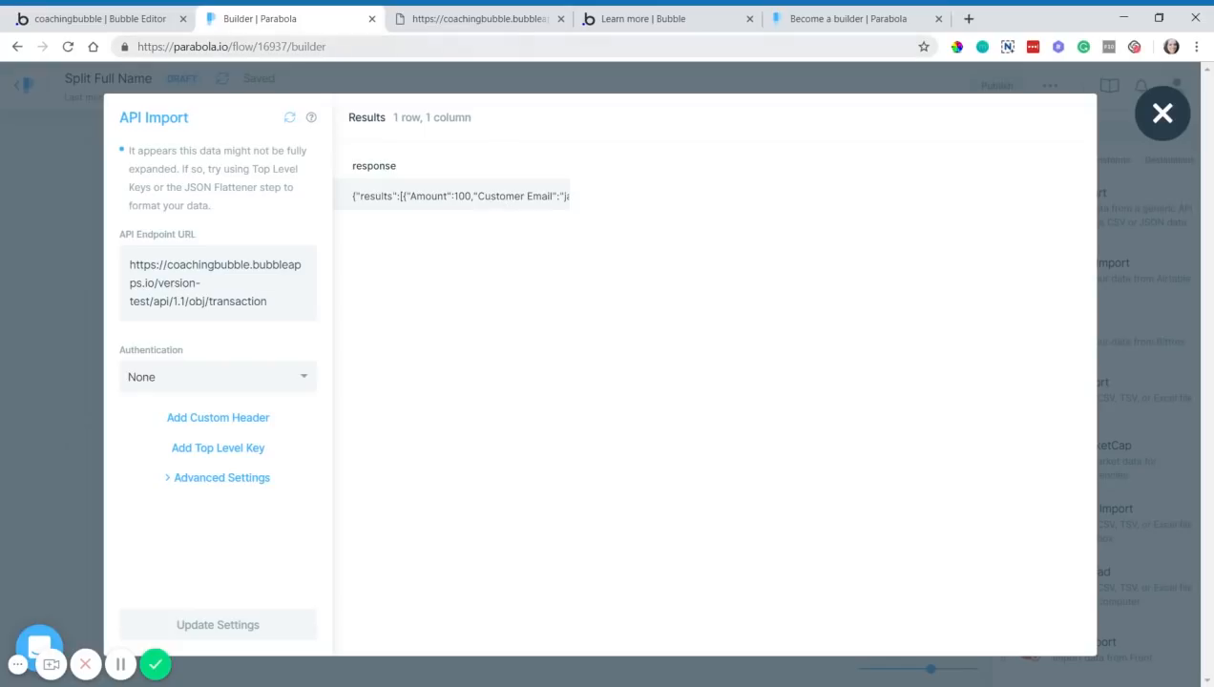
{"action": "left_click", "coordinate": [506, 21]}
- Scroll through the transaction records in the raw Bubble Data API JSON response
{"action": "scroll", "coordinate": [274, 233], "scroll_direction": "down", "scroll_amount": 3}
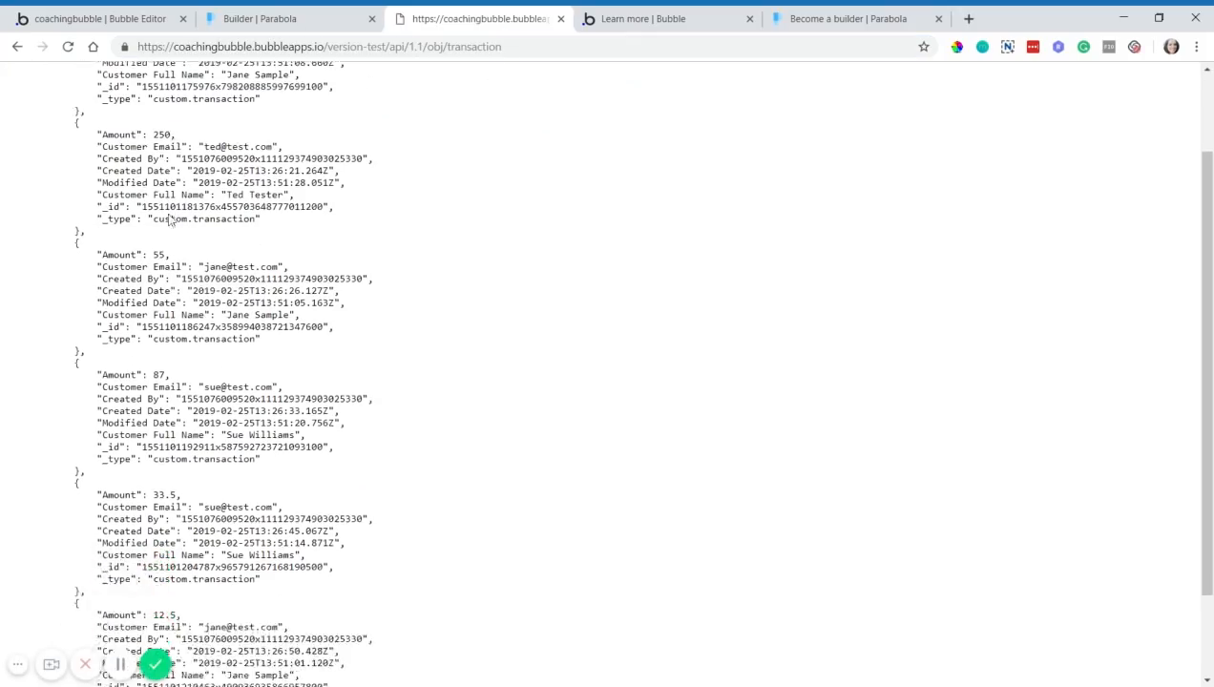
{"action": "scroll", "coordinate": [607, 372], "scroll_direction": "up", "scroll_amount": 2}
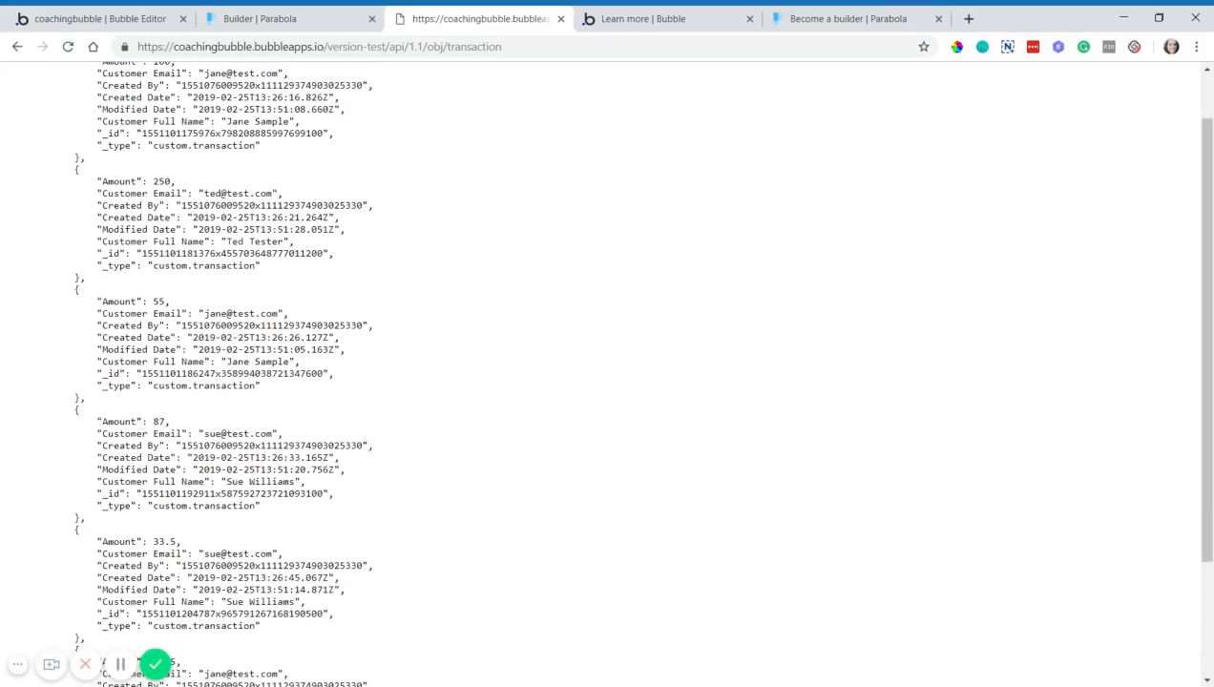
{"action": "scroll", "coordinate": [241, 310], "scroll_direction": "up", "scroll_amount": 1}
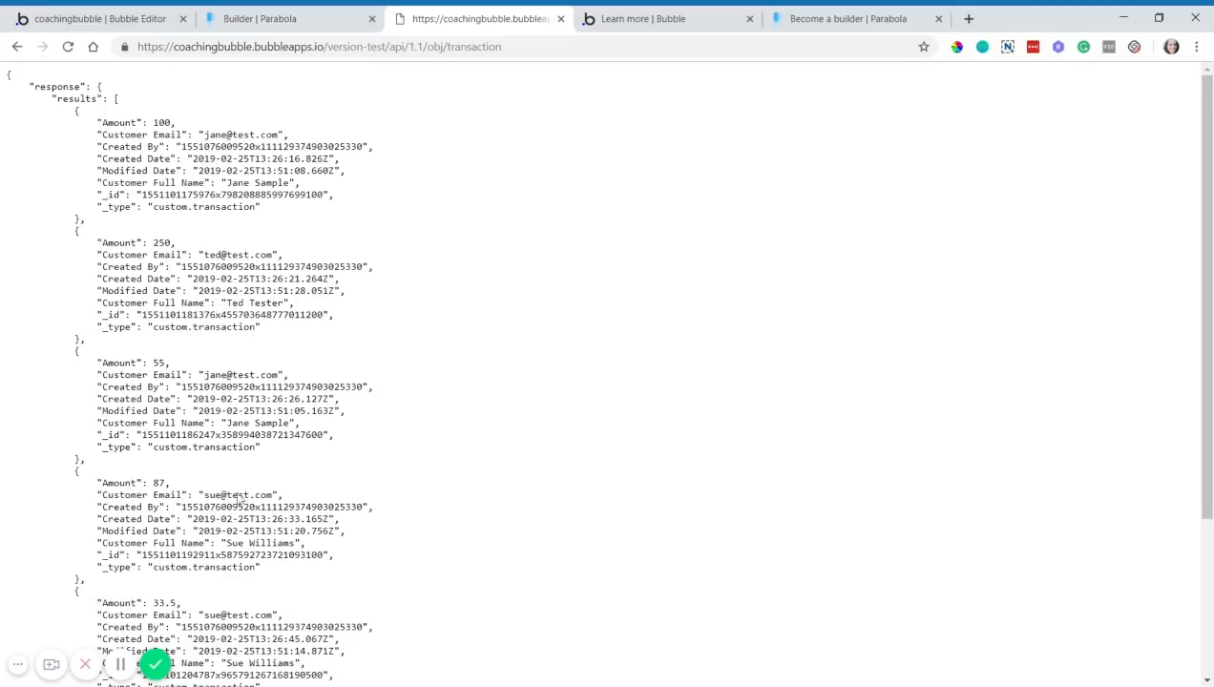
{"action": "scroll", "coordinate": [265, 464], "scroll_direction": "down", "scroll_amount": 1}
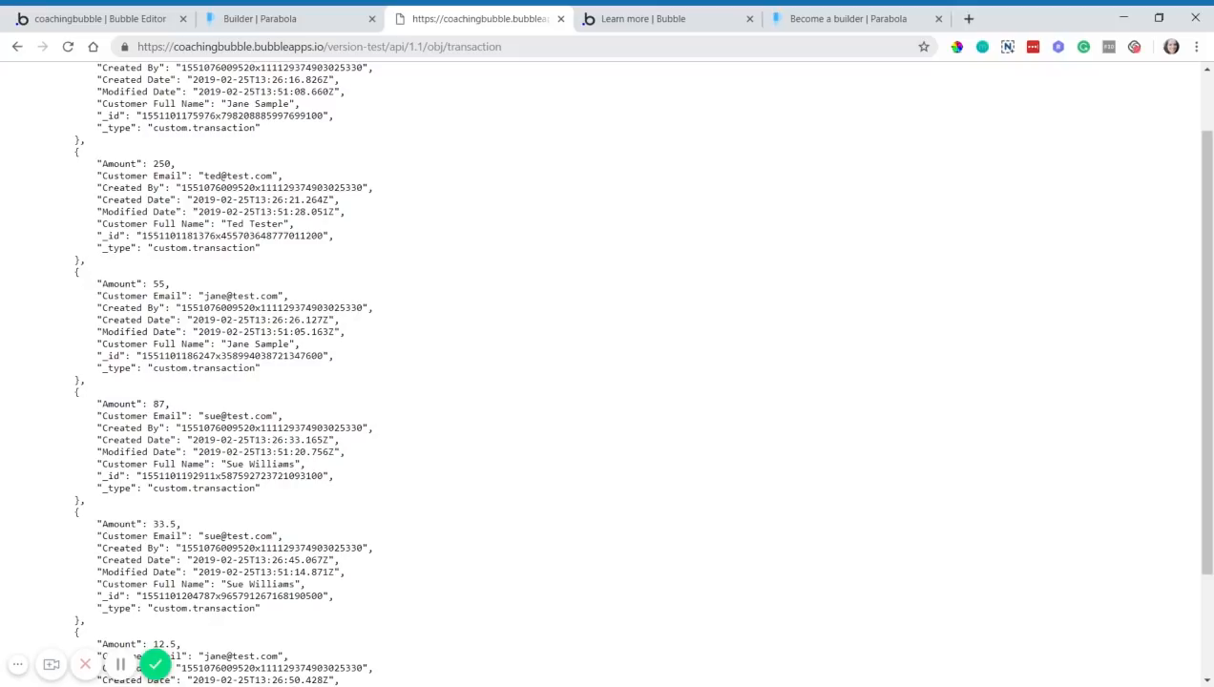
- Check the data types exposed in Bubble's Settings > API against the JSON data
{"action": "left_click", "coordinate": [96, 19]}
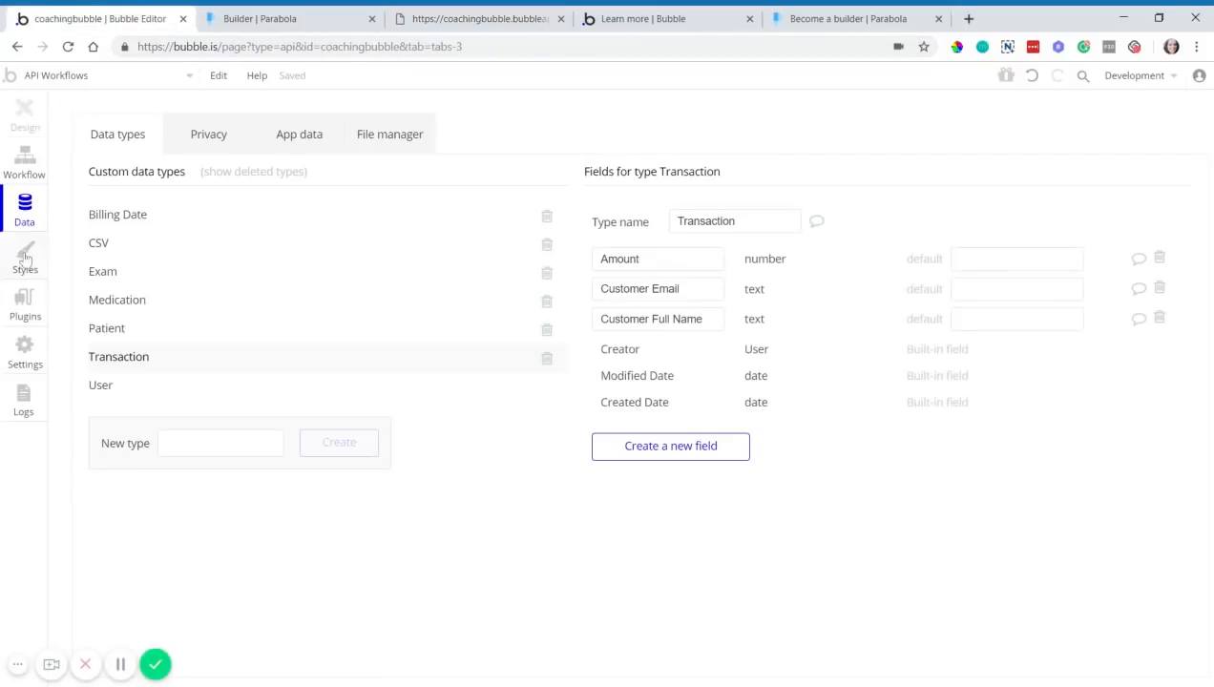
{"action": "left_click", "coordinate": [25, 350]}
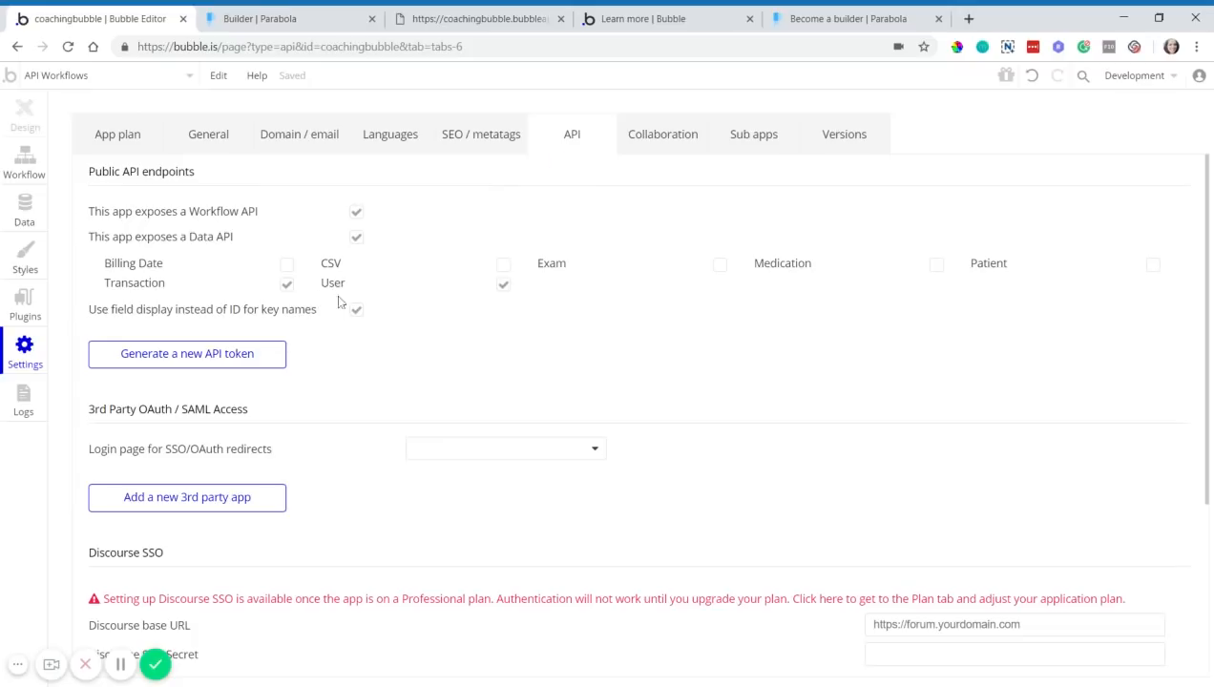
{"action": "left_click", "coordinate": [439, 19]}
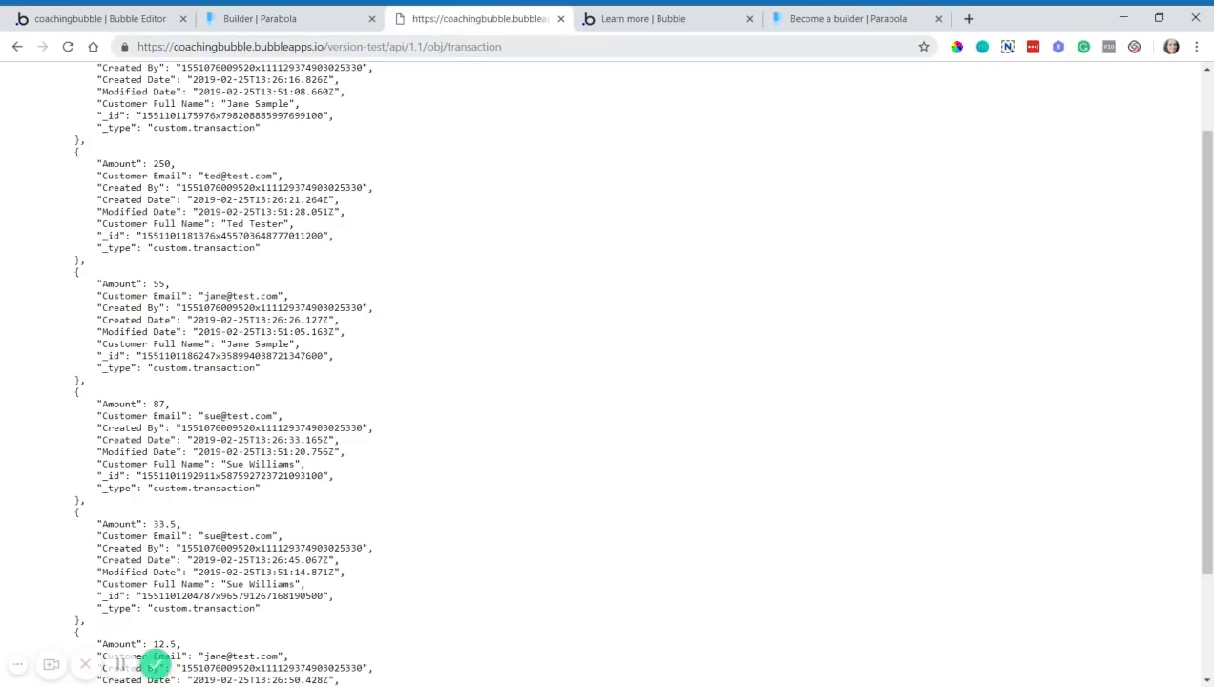
{"action": "left_click", "coordinate": [68, 19]}
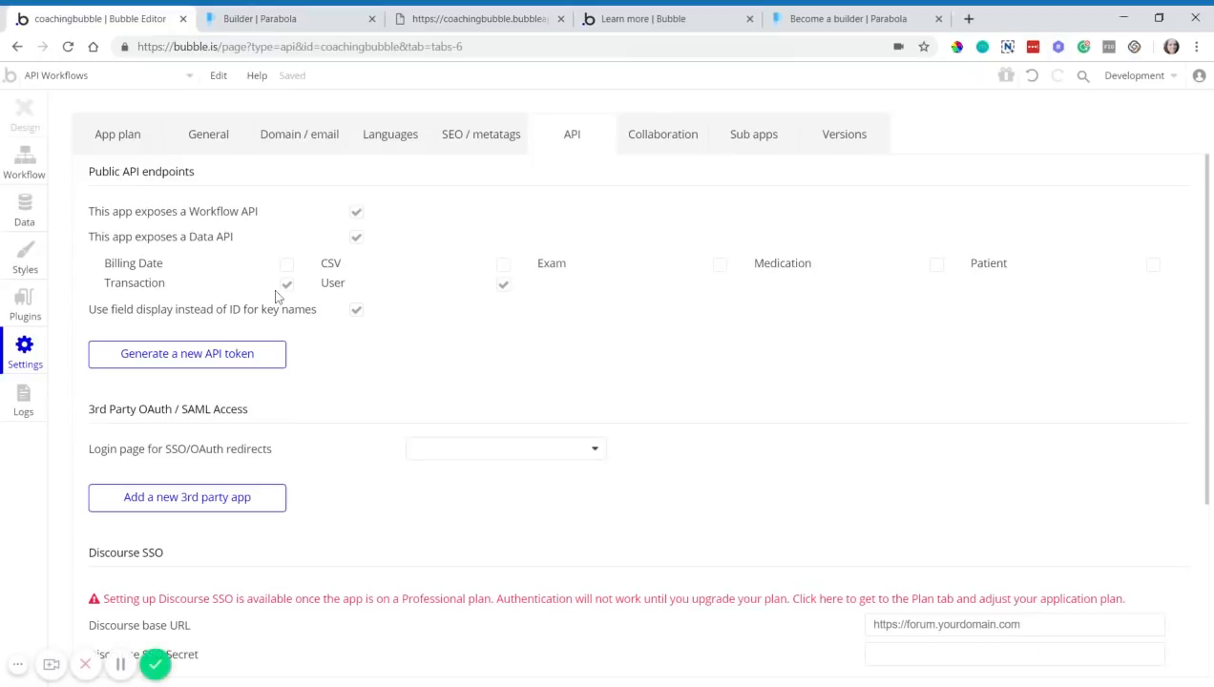
{"action": "mouse_move", "coordinate": [318, 290]}
{"action": "left_click", "coordinate": [336, 12]}
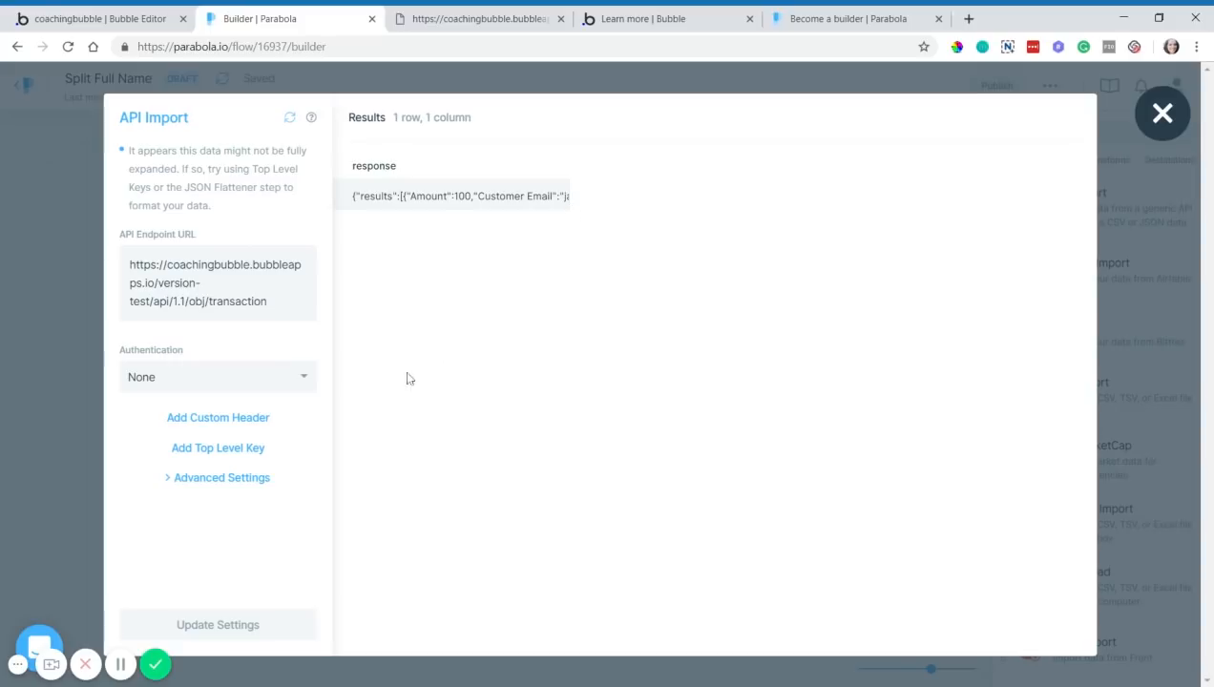
- Set the API Import authentication to Bearer Token, leaving the token field empty
{"action": "left_click", "coordinate": [229, 376]}
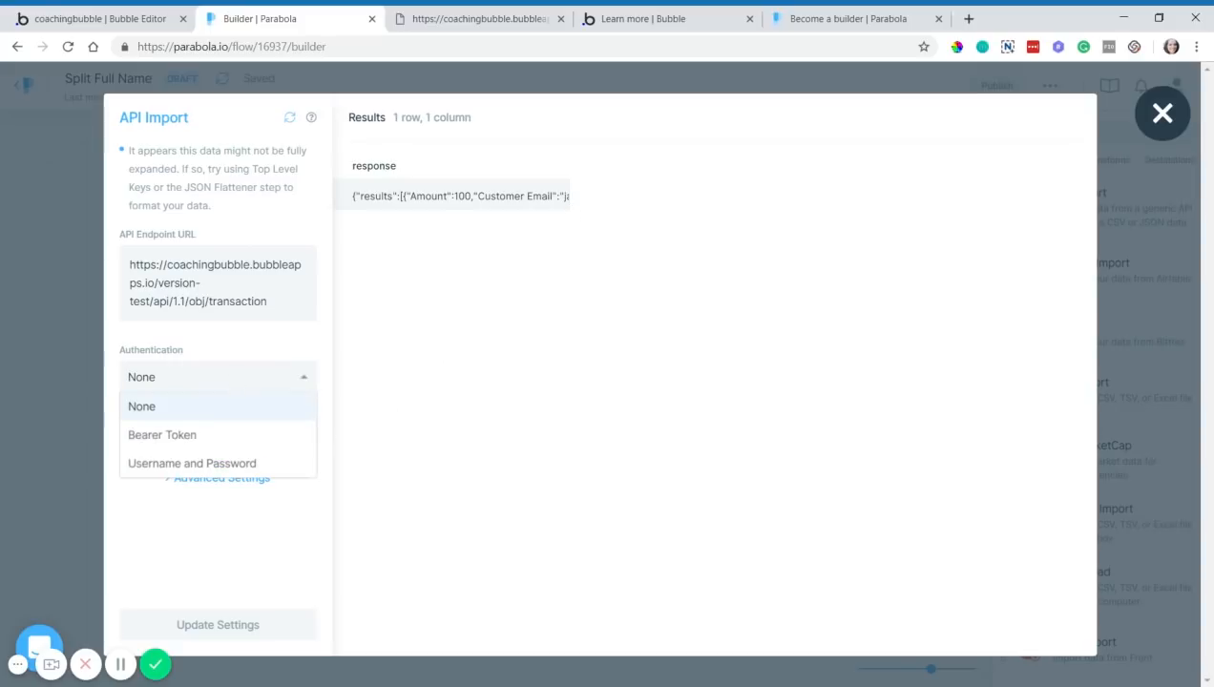
{"action": "left_click", "coordinate": [143, 435]}
{"action": "left_click", "coordinate": [143, 445]}
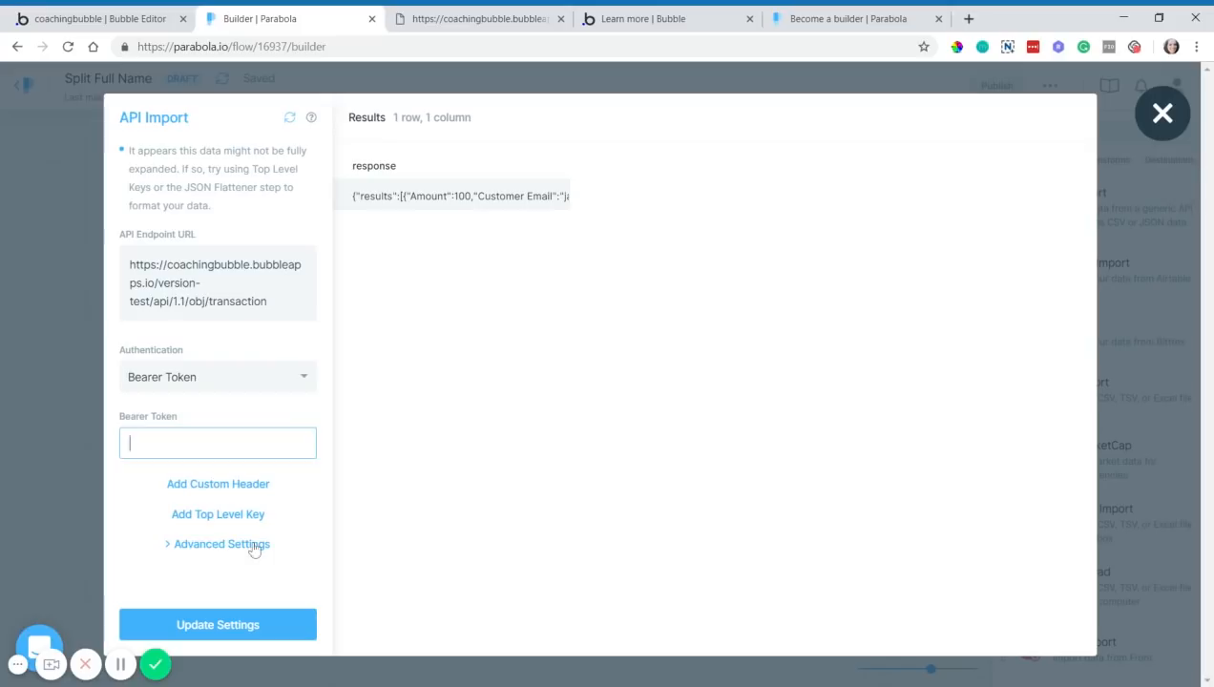
{"action": "left_click", "coordinate": [102, 13]}
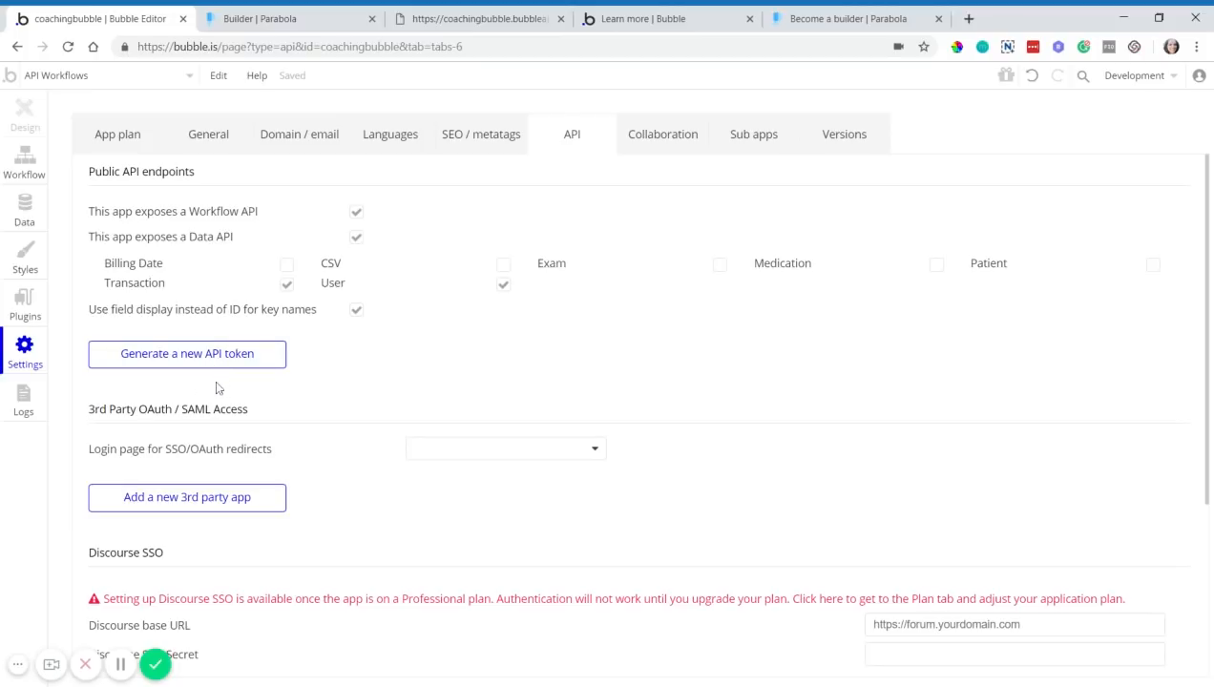
- Generate a new Bubble API token labelled 'Parabola' and copy its private key
{"action": "left_click", "coordinate": [150, 370]}
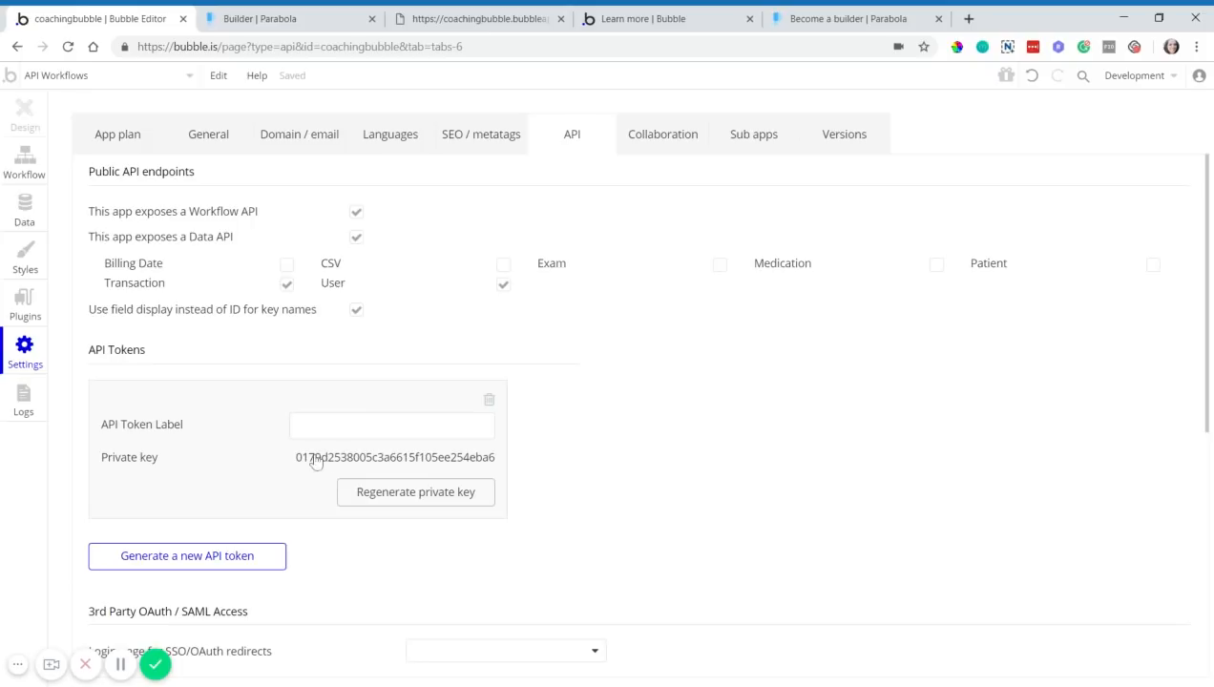
{"action": "left_click", "coordinate": [297, 425]}
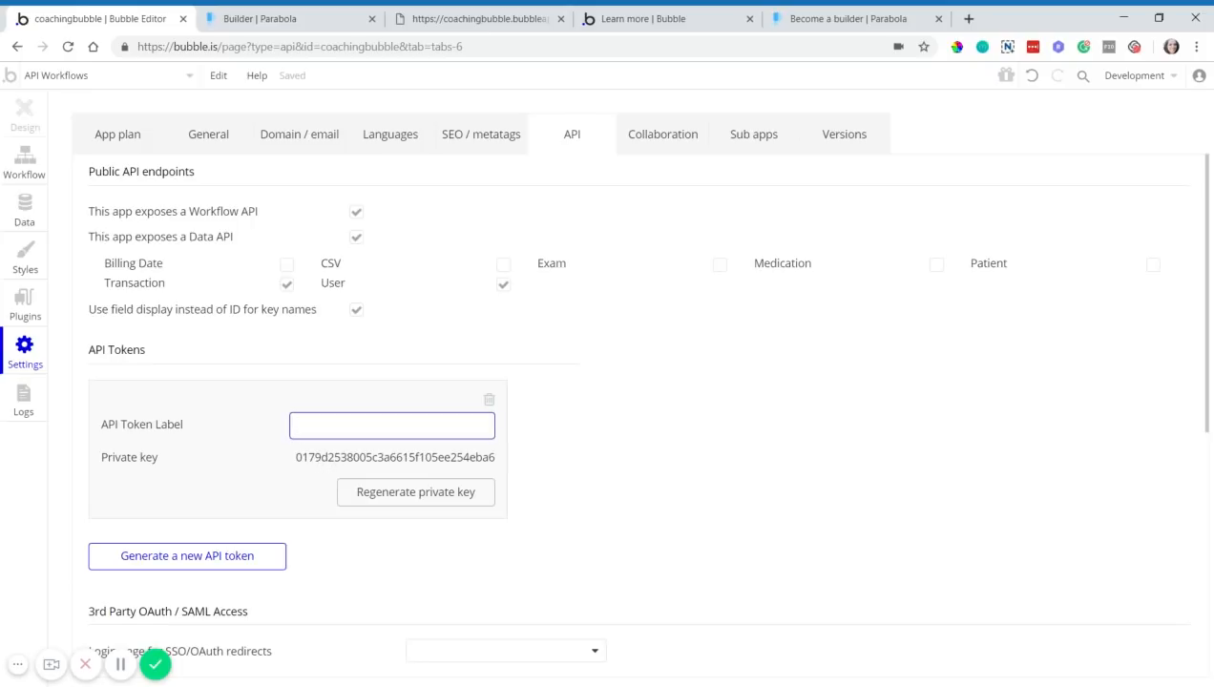
{"action": "type", "text": "Parabola"}
{"action": "key", "text": "Return"}
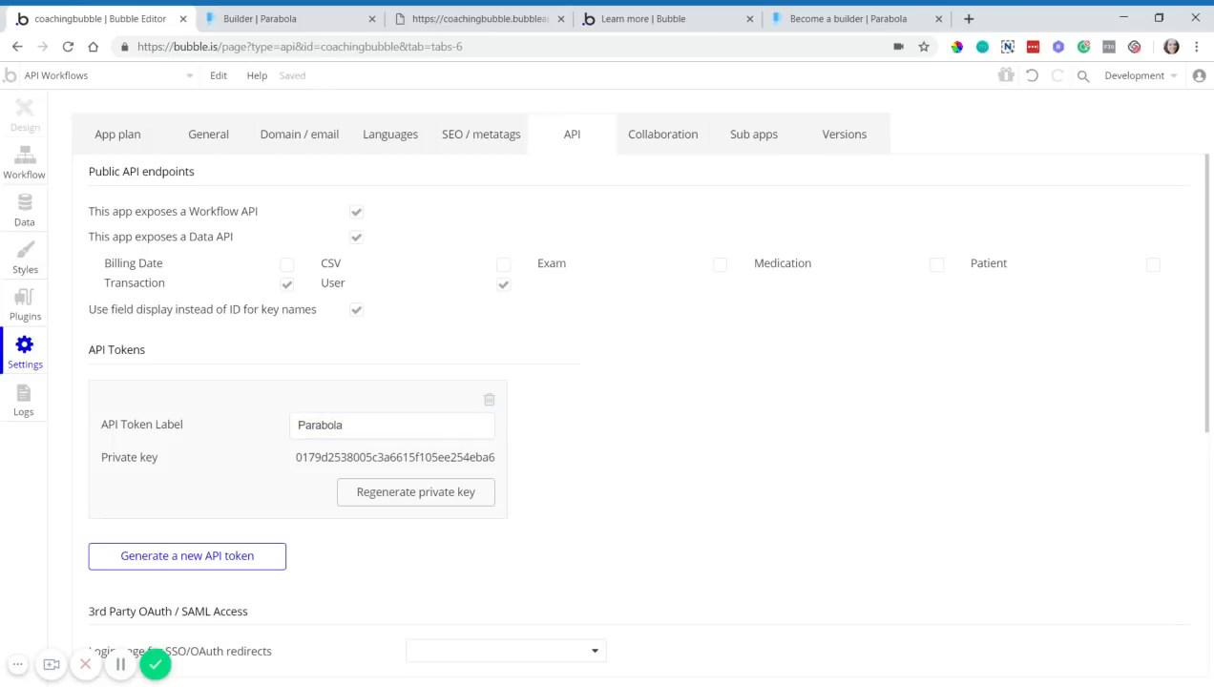
{"action": "left_click", "coordinate": [326, 462]}
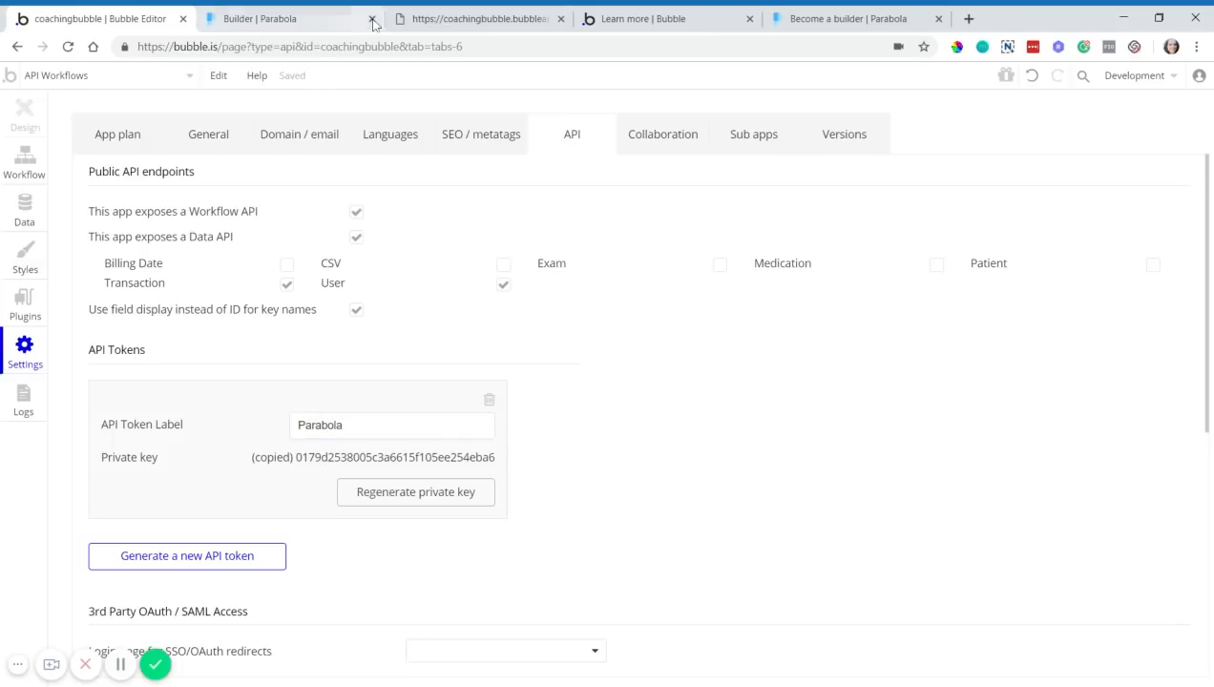
{"action": "left_click", "coordinate": [336, 20]}
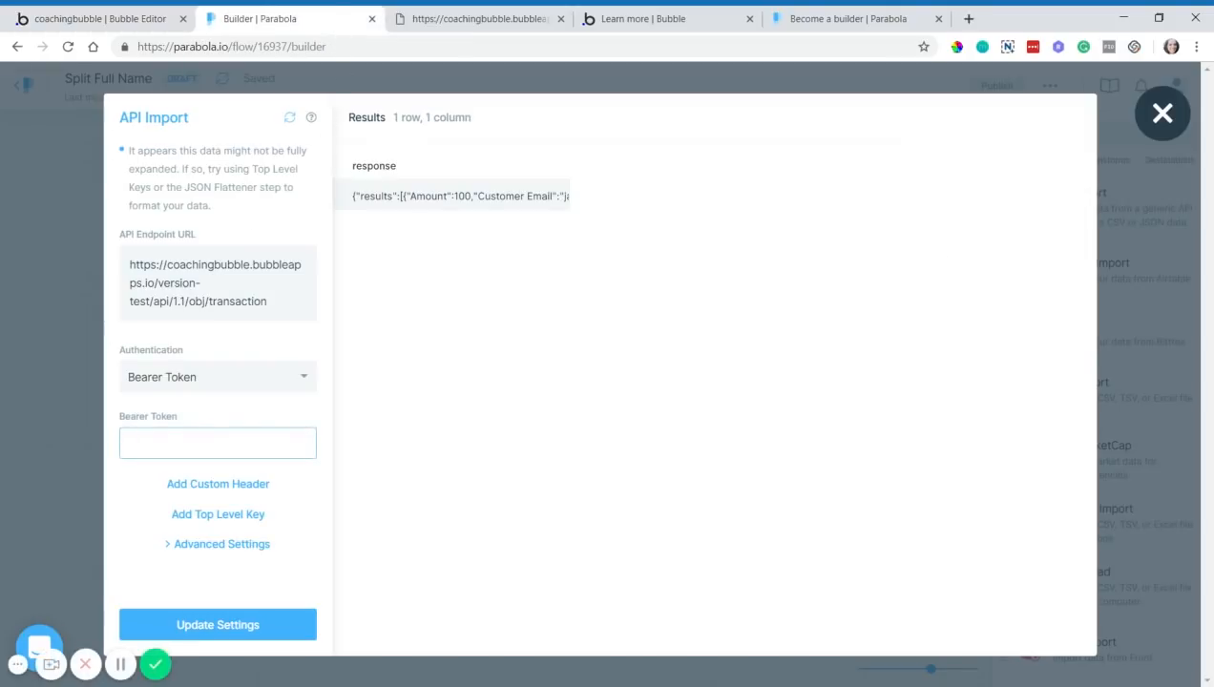
- Paste the copied private key into the Bearer Token field and rerun the import
{"action": "key", "text": "ctrl+v"}
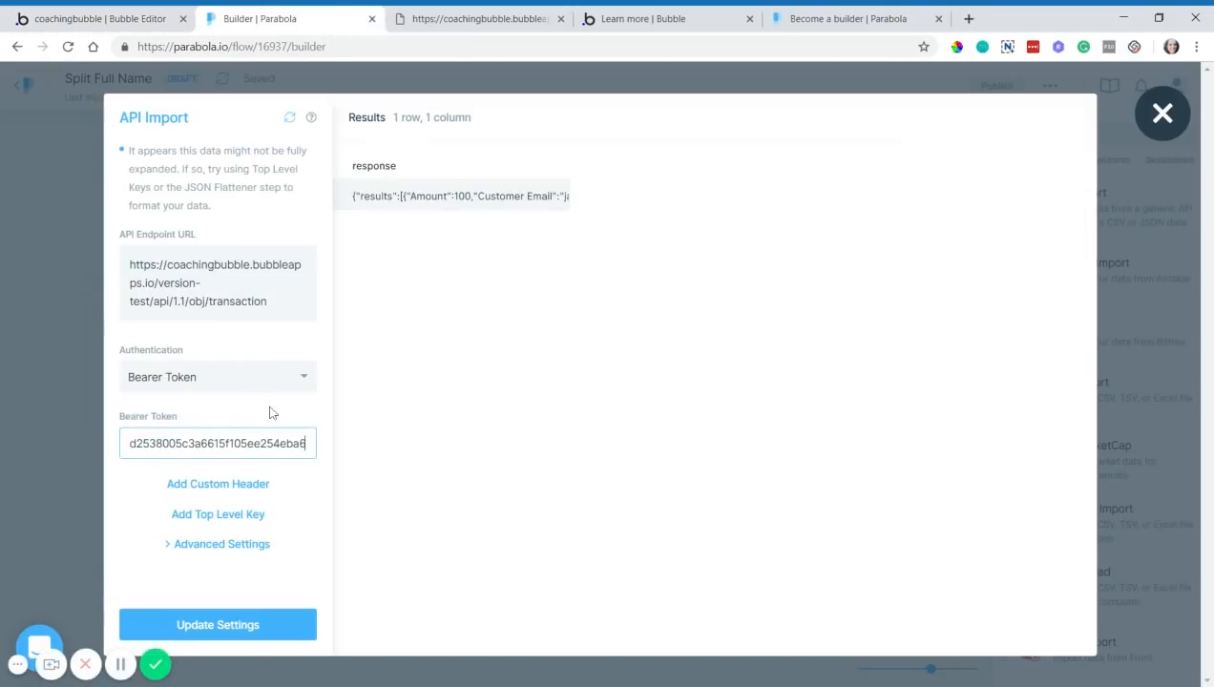
{"action": "left_click", "coordinate": [290, 117]}
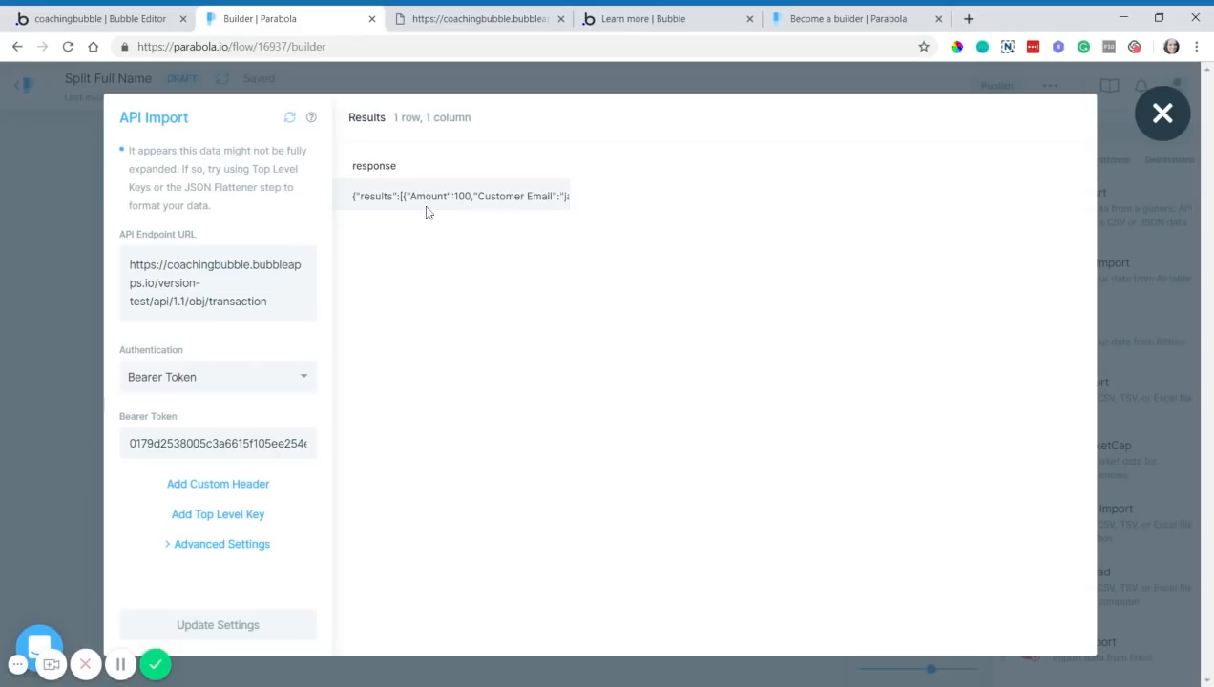
{"action": "left_click", "coordinate": [116, 21]}
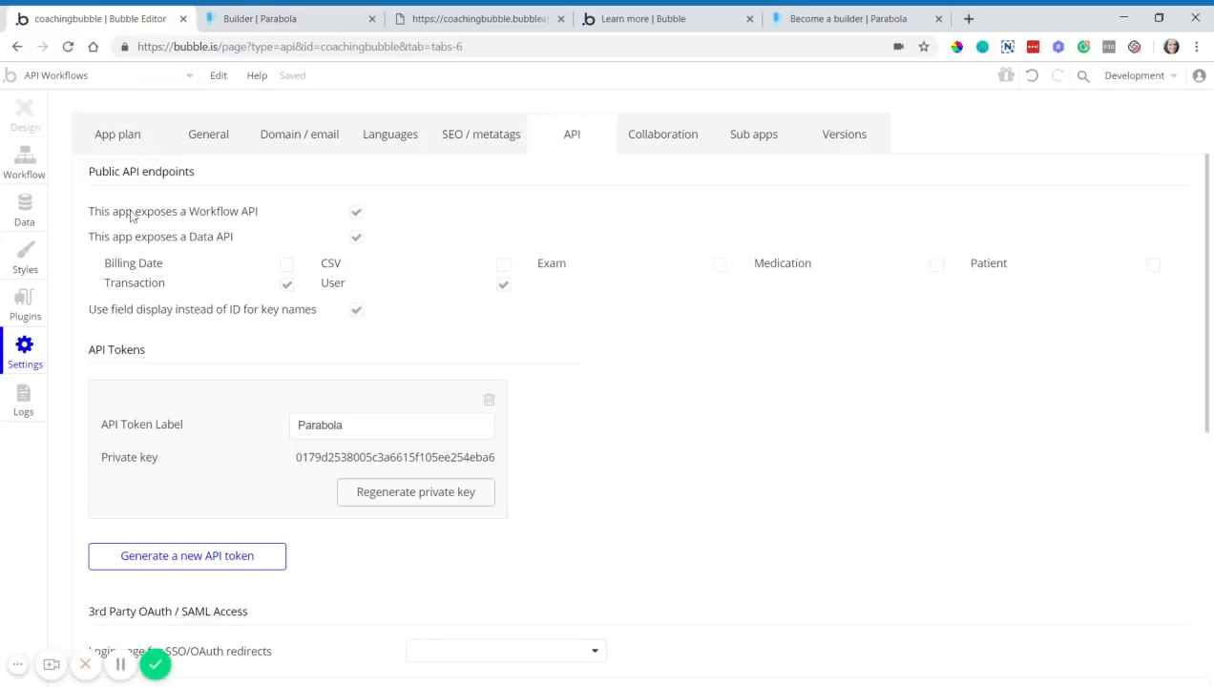
- Add a 'Logged In Users' privacy role to the Transaction data type
{"action": "left_click", "coordinate": [35, 218]}
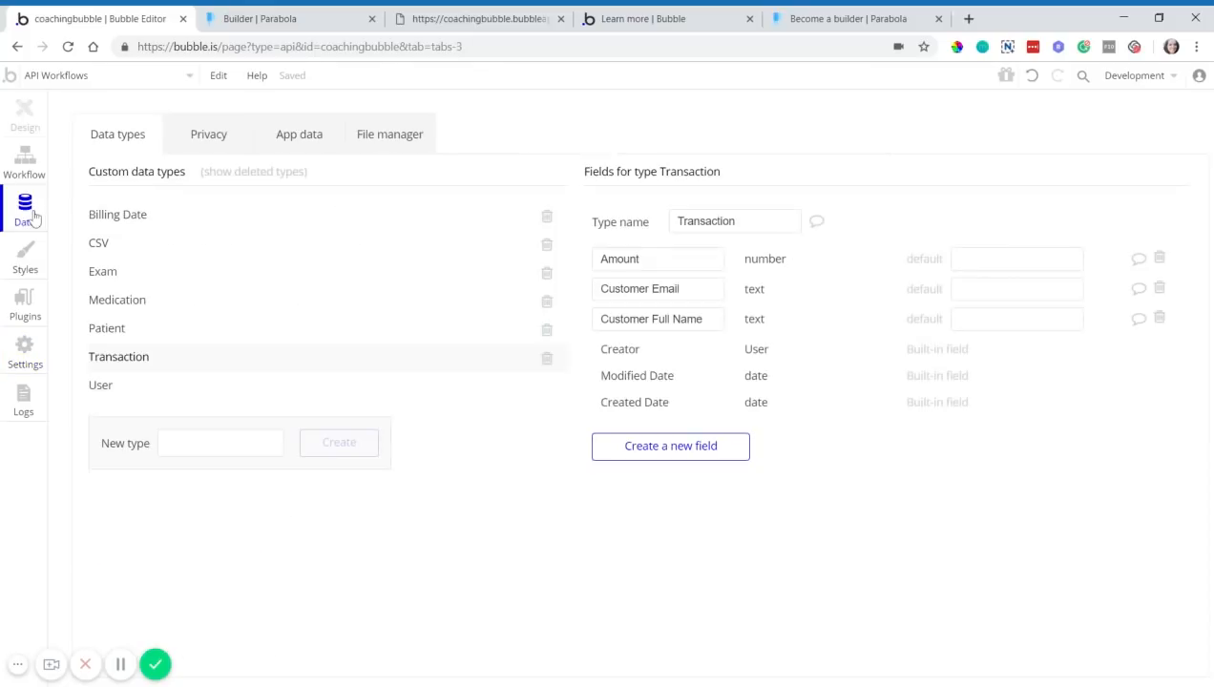
{"action": "left_click", "coordinate": [212, 143]}
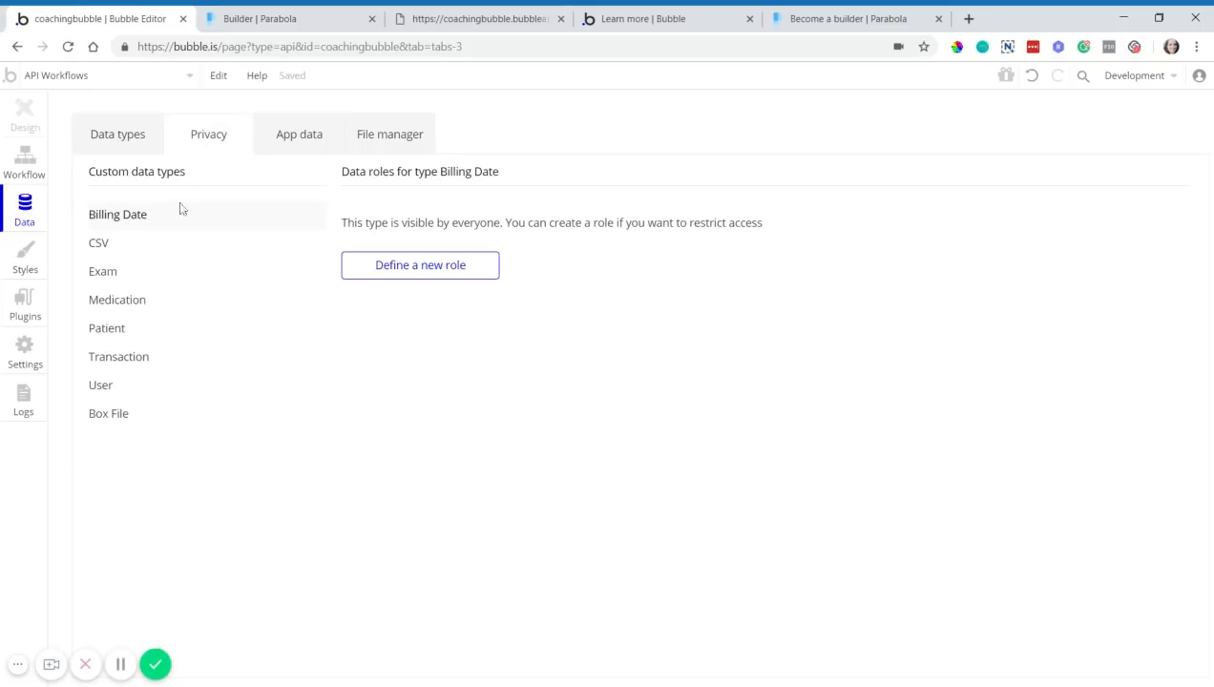
{"action": "left_click", "coordinate": [188, 369]}
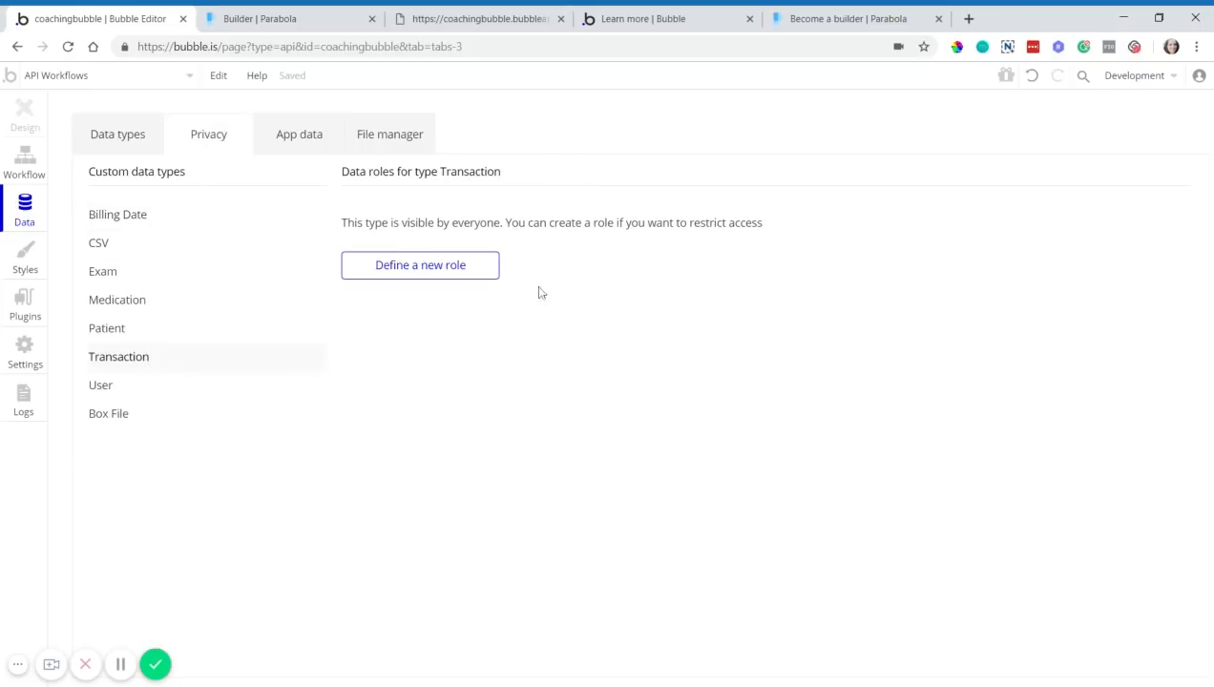
{"action": "left_click", "coordinate": [469, 274]}
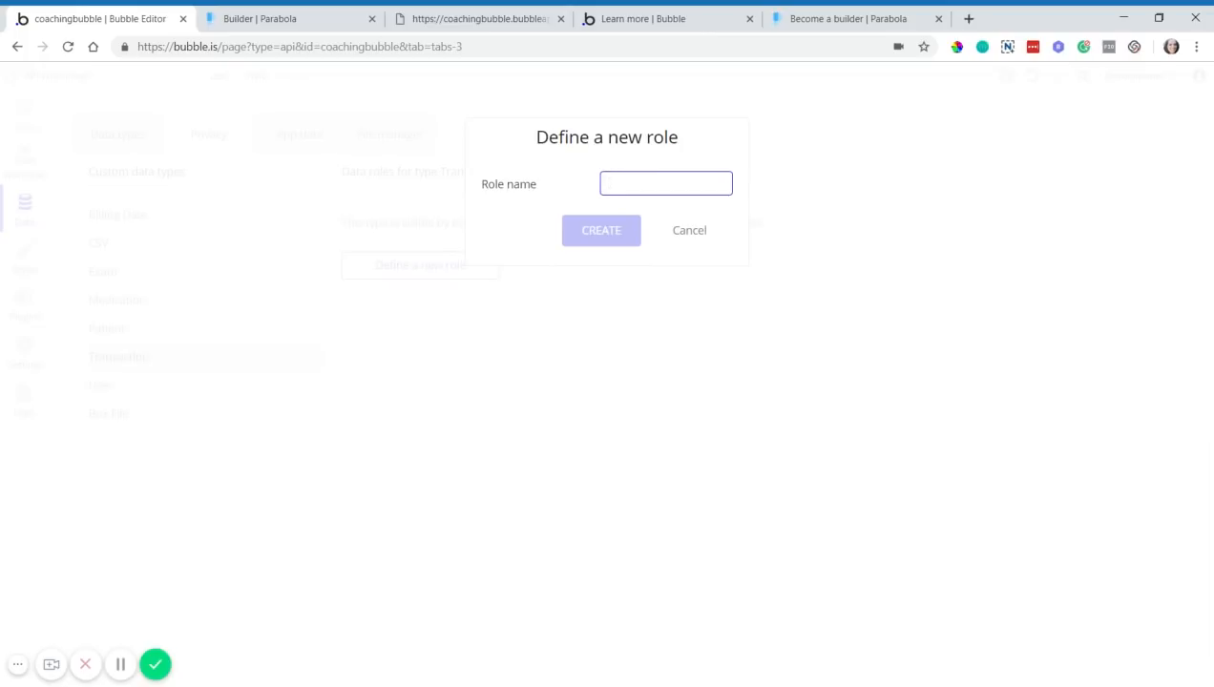
{"action": "type", "text": "Logged In Users"}
{"action": "key", "text": "Return"}
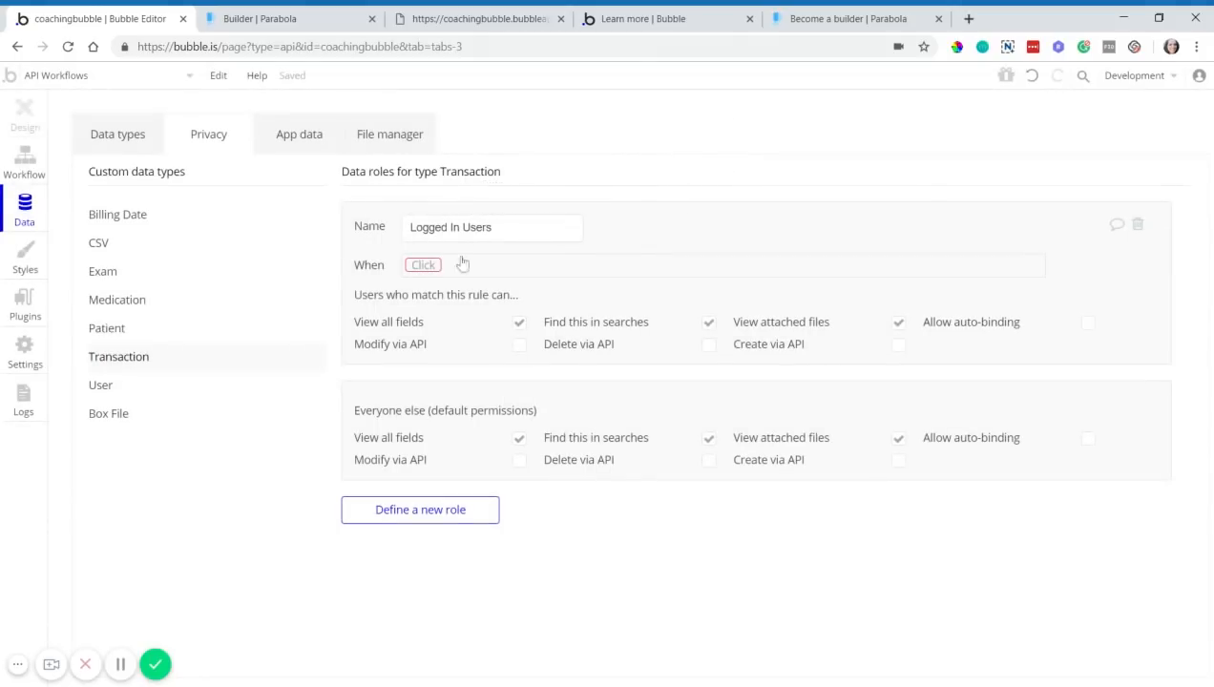
{"action": "left_click", "coordinate": [319, 20]}
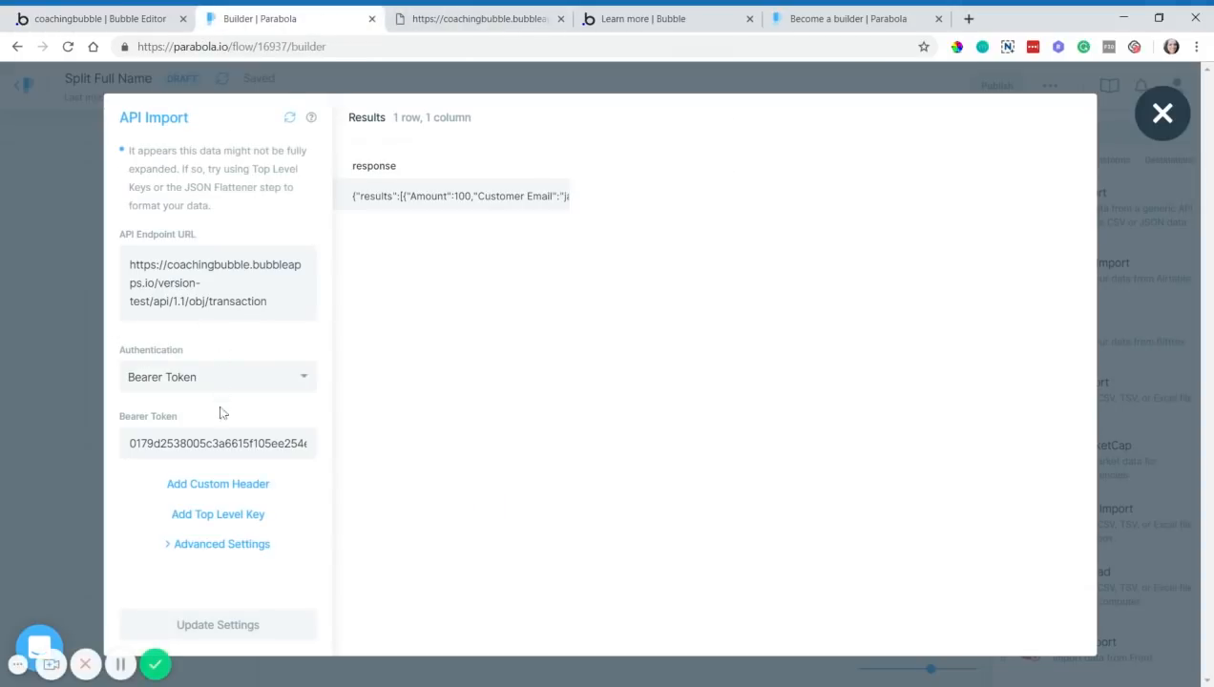
- Return to the Transaction privacy roles in the Bubble editor
{"action": "left_click", "coordinate": [161, 17]}
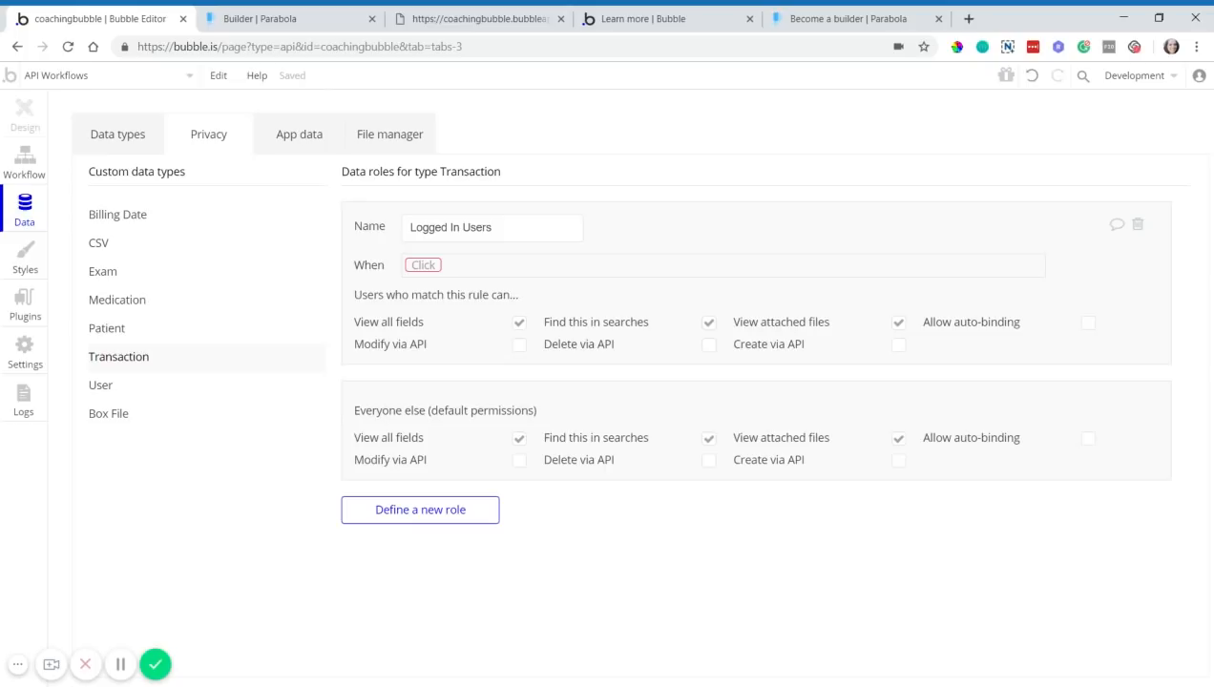
- Apply Logged In Users when Current User is logged in; deny everyone else viewing, files, and searches
{"action": "left_click", "coordinate": [421, 265]}
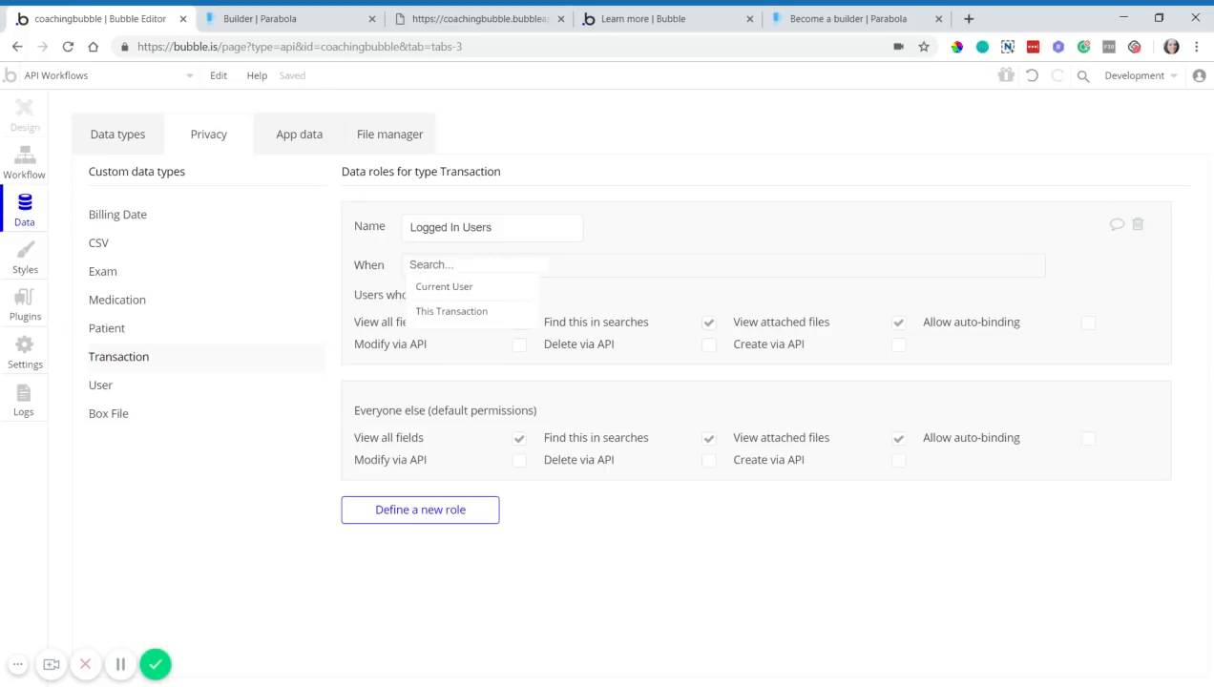
{"action": "left_click", "coordinate": [451, 289]}
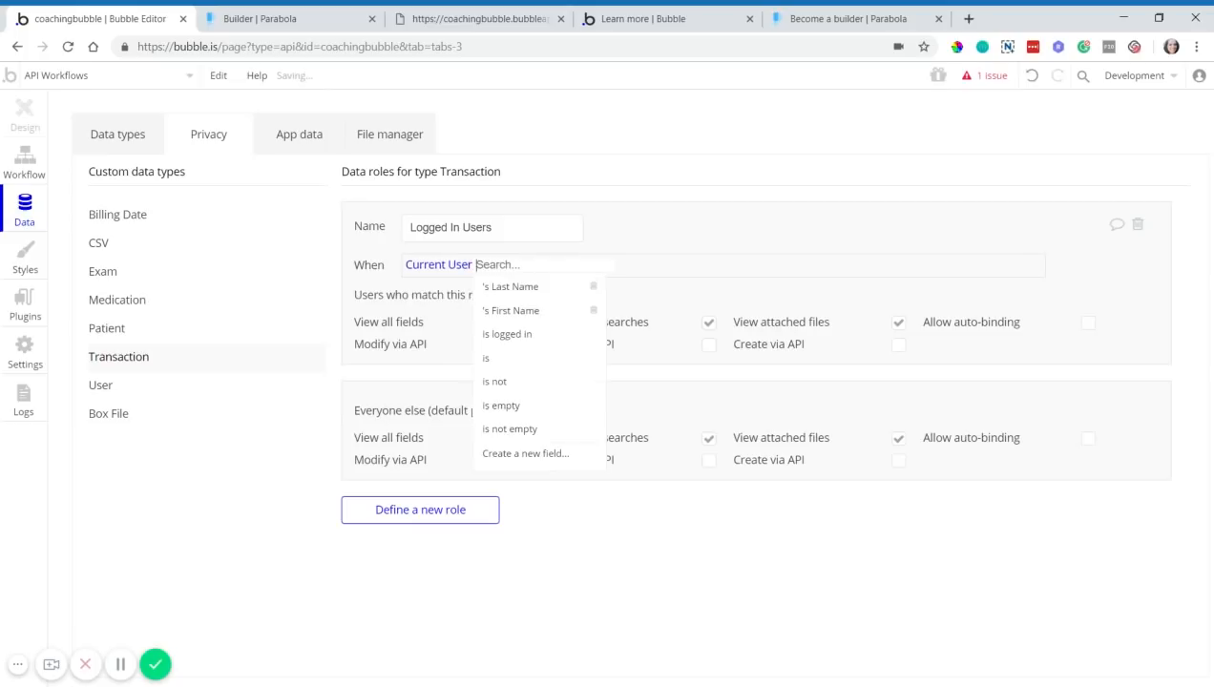
{"action": "left_click", "coordinate": [501, 334]}
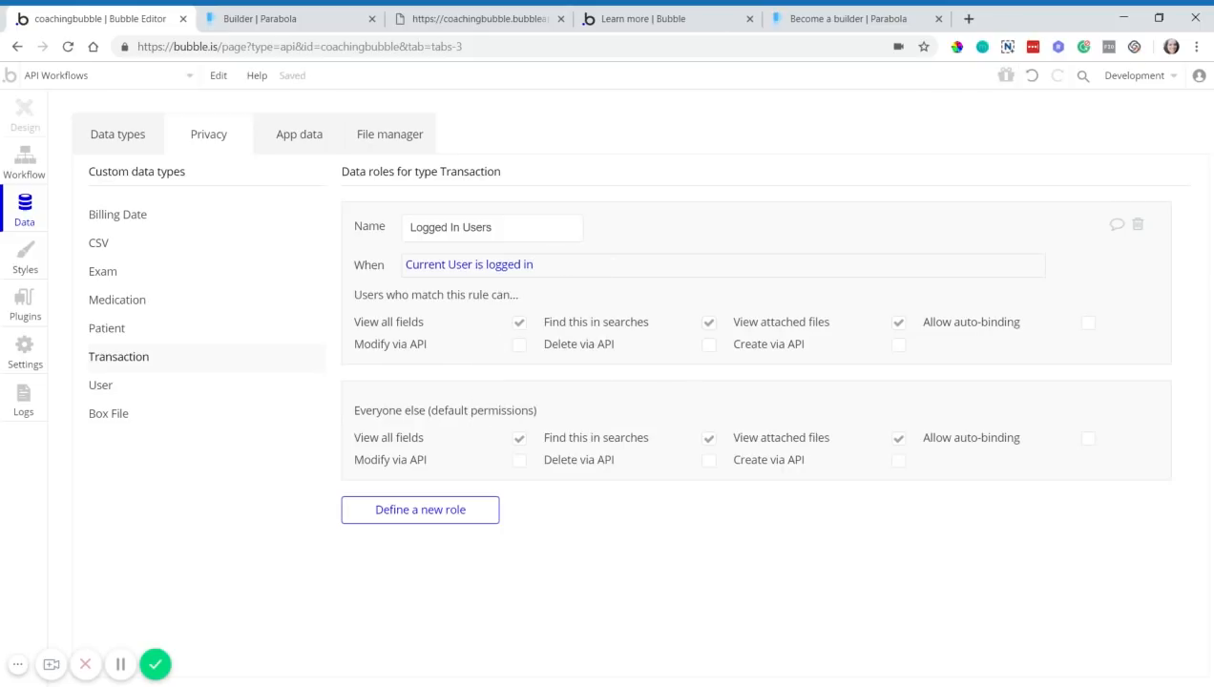
{"action": "left_click", "coordinate": [519, 437]}
{"action": "left_click", "coordinate": [708, 504]}
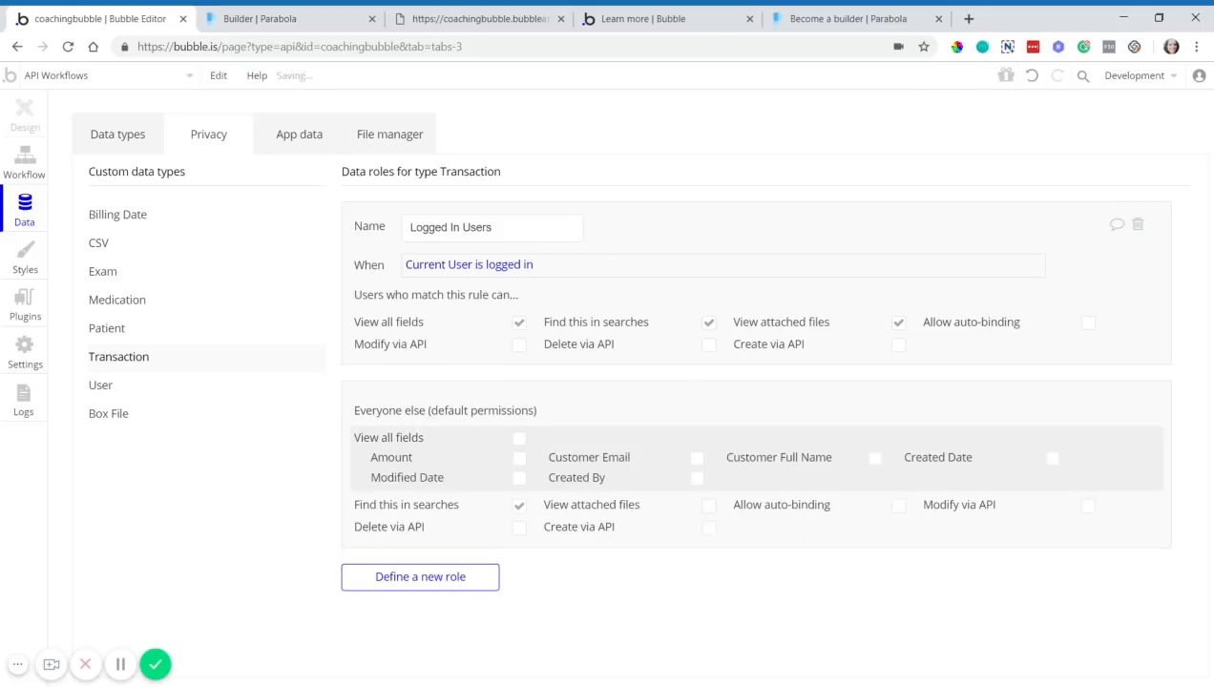
{"action": "left_click", "coordinate": [519, 505]}
{"action": "left_click", "coordinate": [322, 22]}
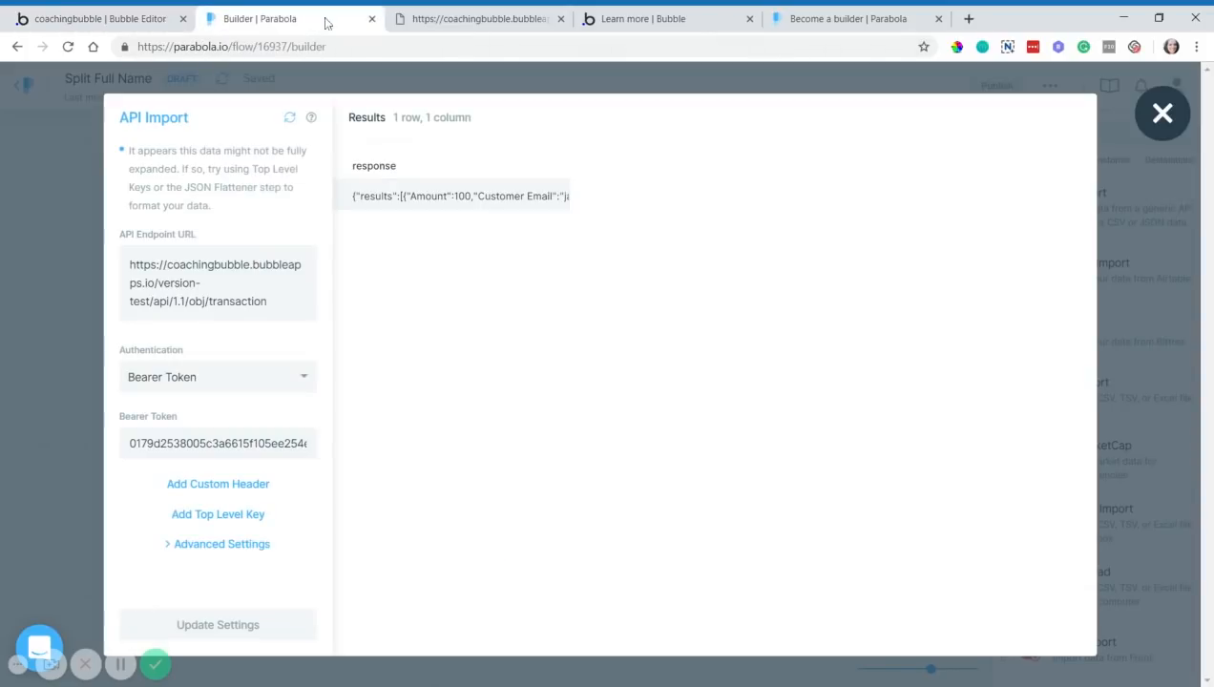
- Set authentication to None and rerun the import to confirm no data returns
{"action": "left_click", "coordinate": [304, 389]}
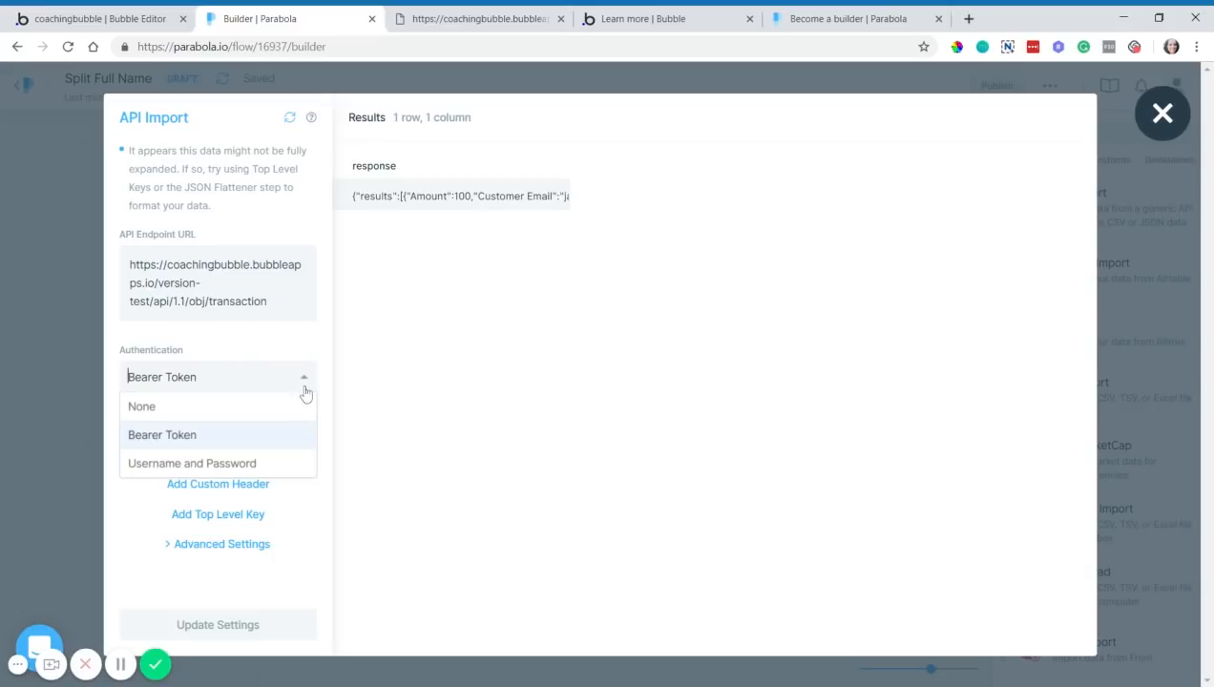
{"action": "left_click", "coordinate": [186, 412]}
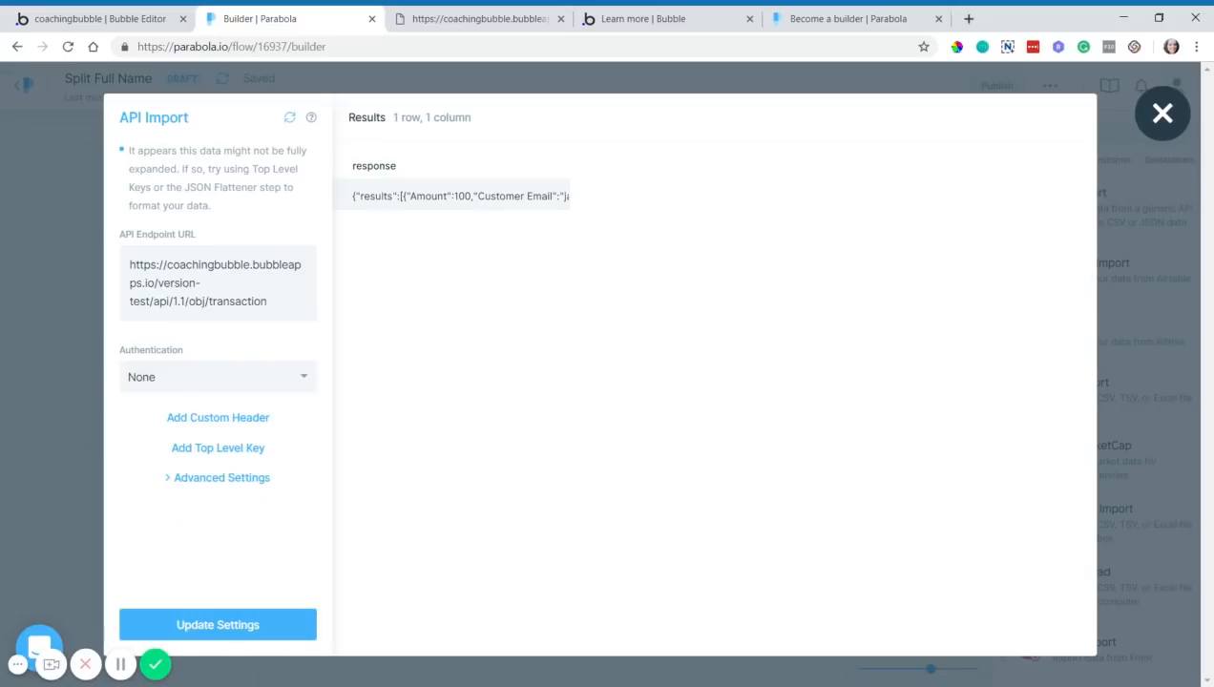
{"action": "left_click", "coordinate": [290, 119]}
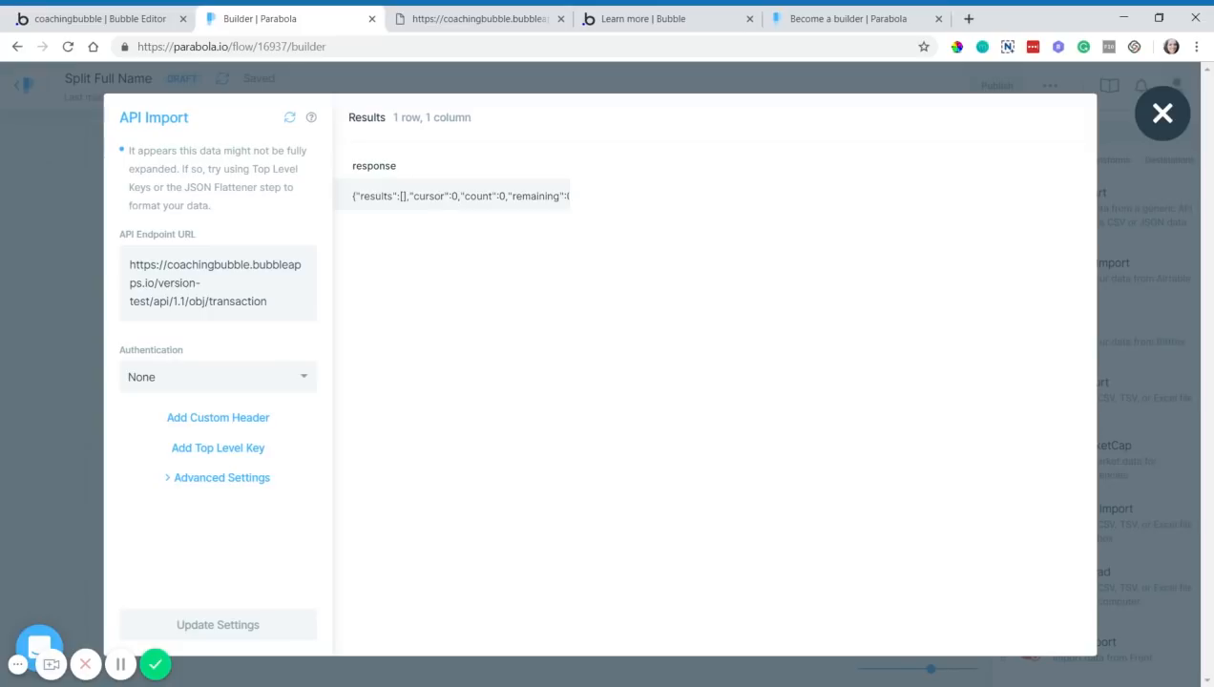
- Restore Bearer Token authentication and rerun, getting transaction records starting with Amount 100
{"action": "left_click", "coordinate": [311, 388]}
{"action": "left_click", "coordinate": [213, 441]}
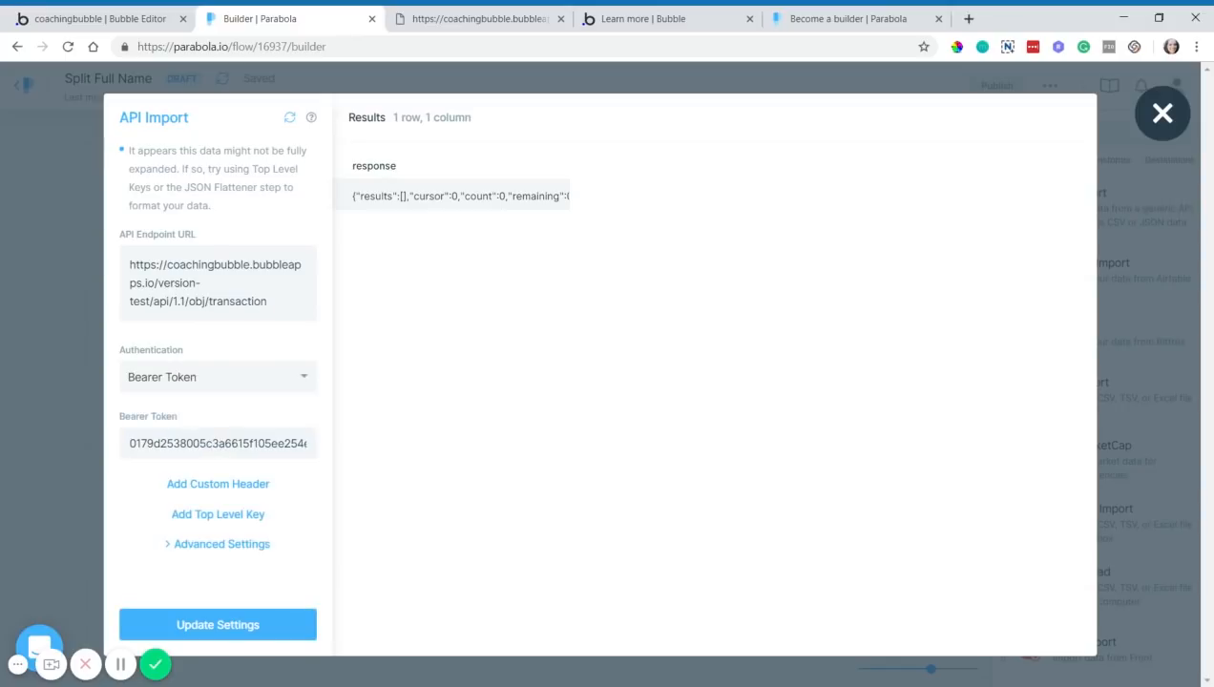
{"action": "left_click", "coordinate": [290, 118]}
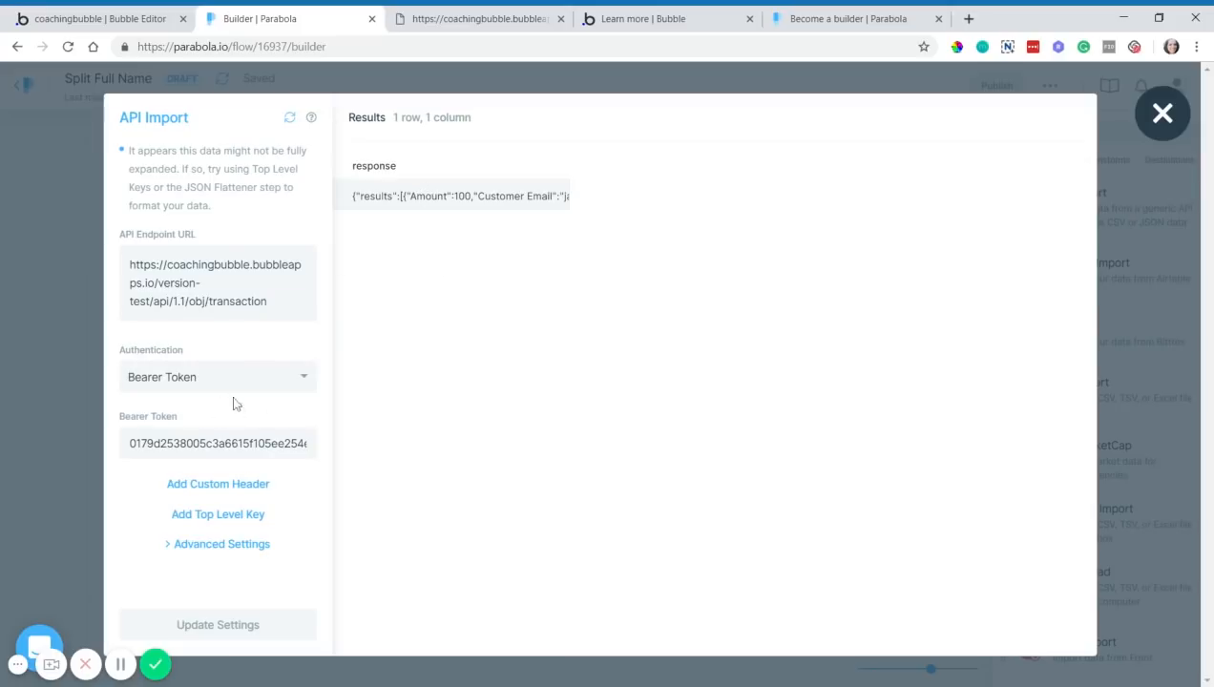
{"action": "left_click", "coordinate": [162, 18]}
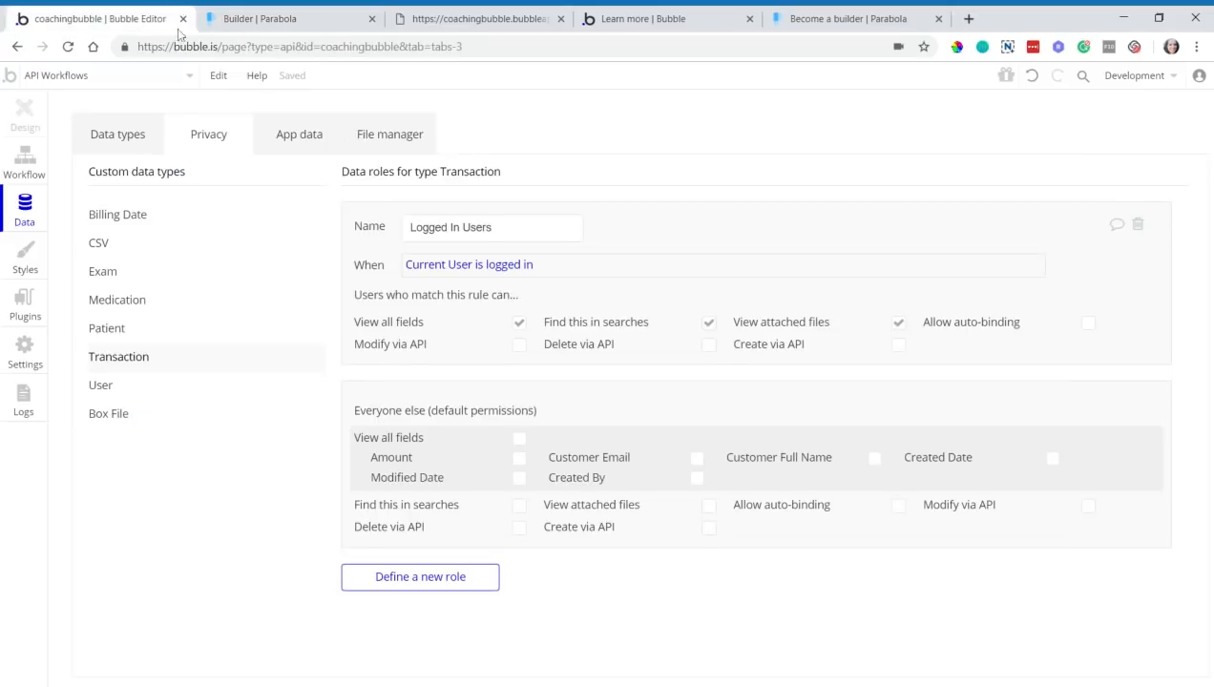
- Check the Parabola API token in Bubble's API settings, then go back to Parabola's API Import
{"action": "left_click", "coordinate": [42, 352]}
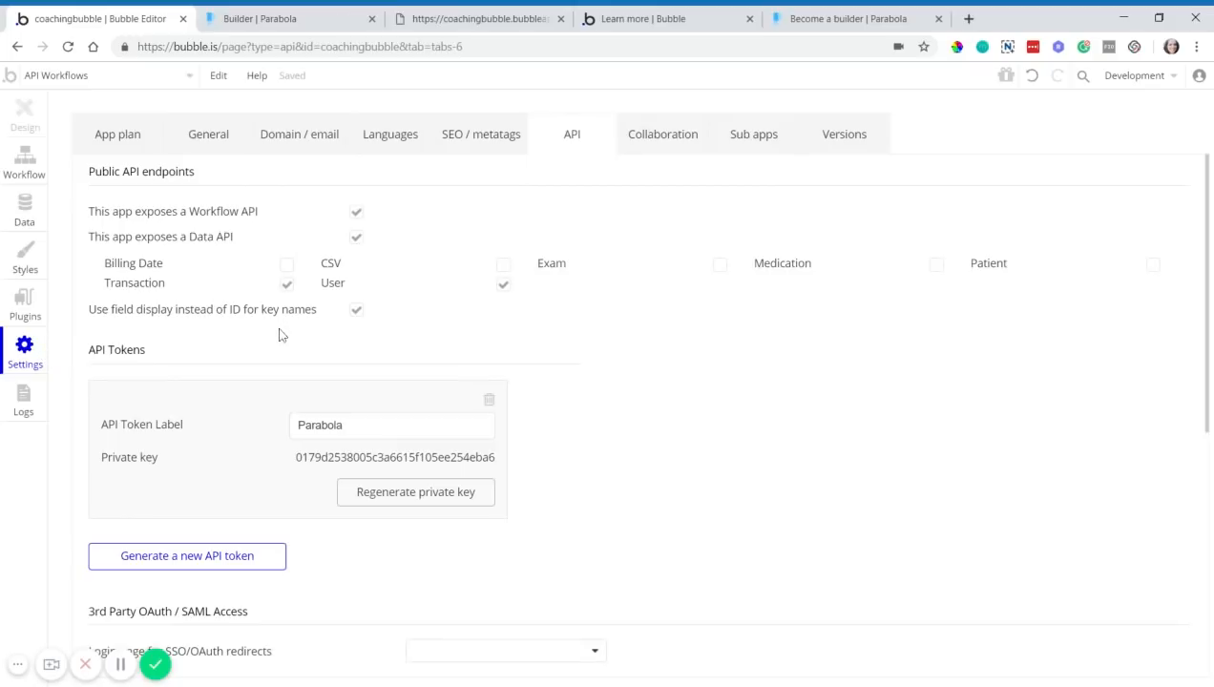
{"action": "left_click", "coordinate": [329, 21]}
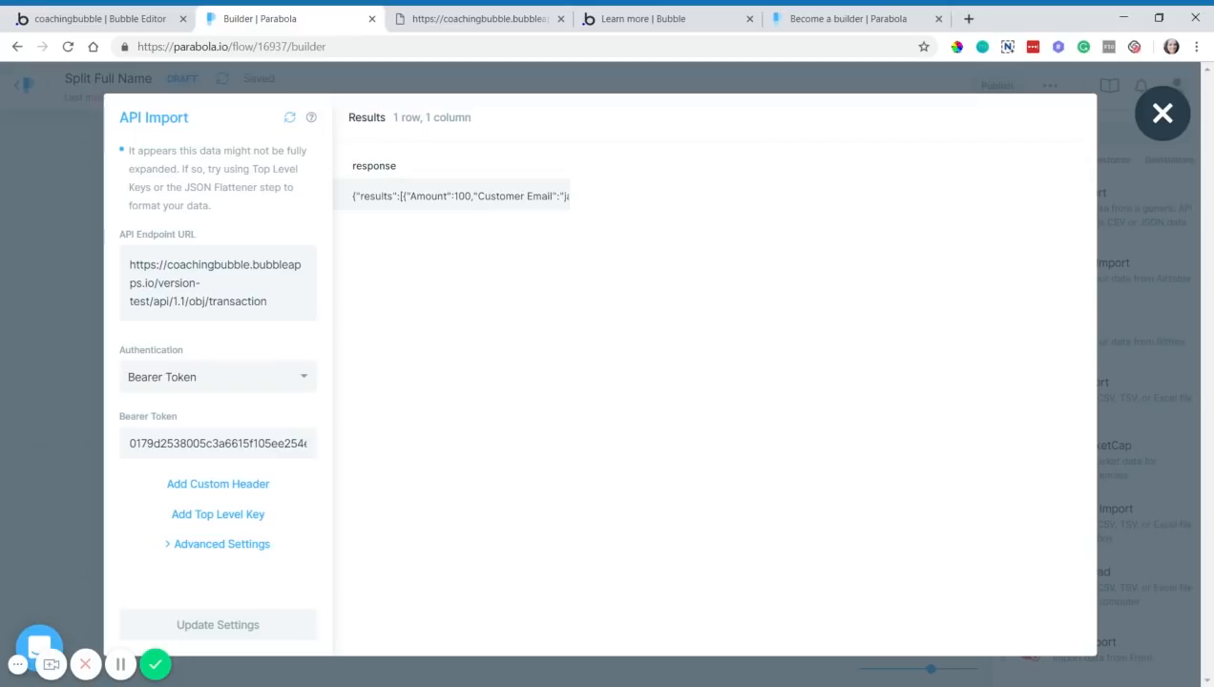
- After reviewing the raw transaction JSON, add a JSON Flattener step fed by API Import's output
{"action": "left_click", "coordinate": [78, 263]}
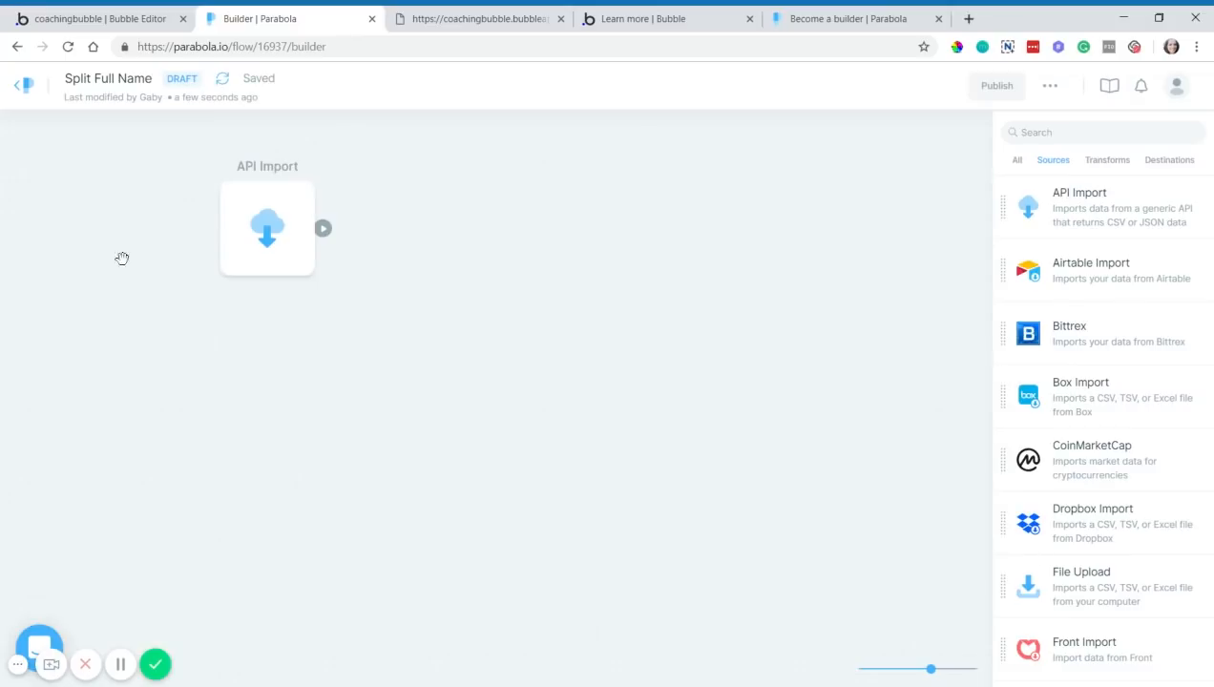
{"action": "left_click", "coordinate": [1097, 171]}
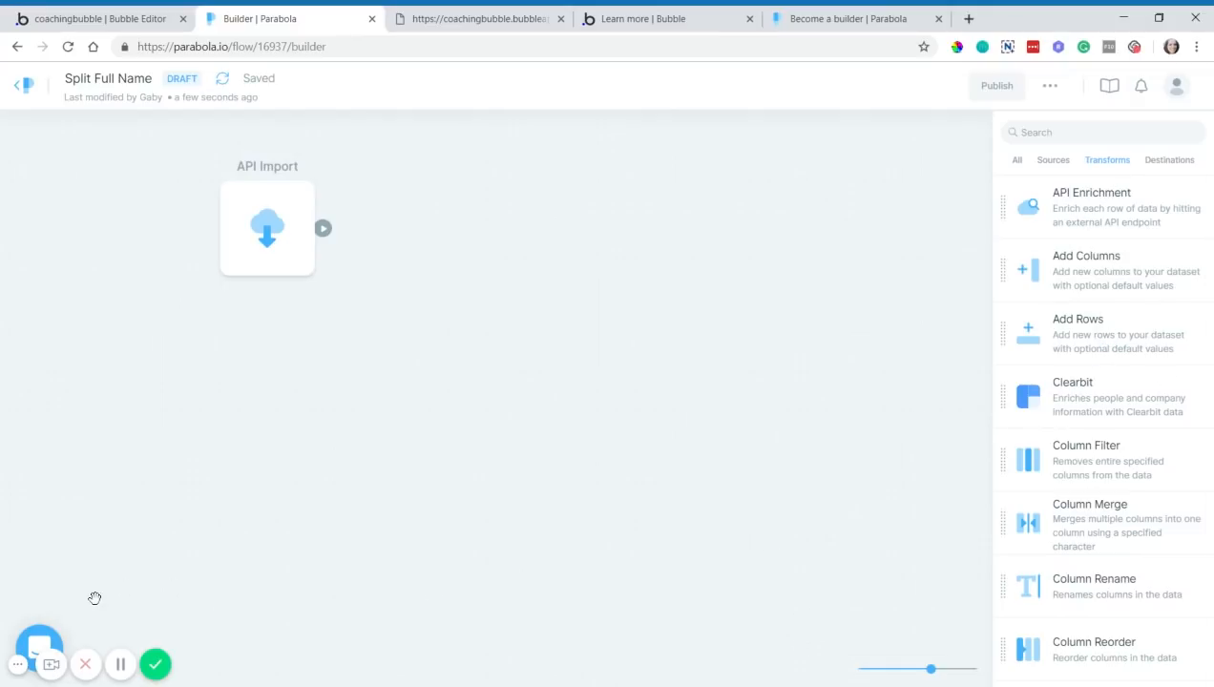
{"action": "left_click", "coordinate": [29, 668]}
{"action": "left_click", "coordinate": [30, 670]}
{"action": "left_click", "coordinate": [20, 666]}
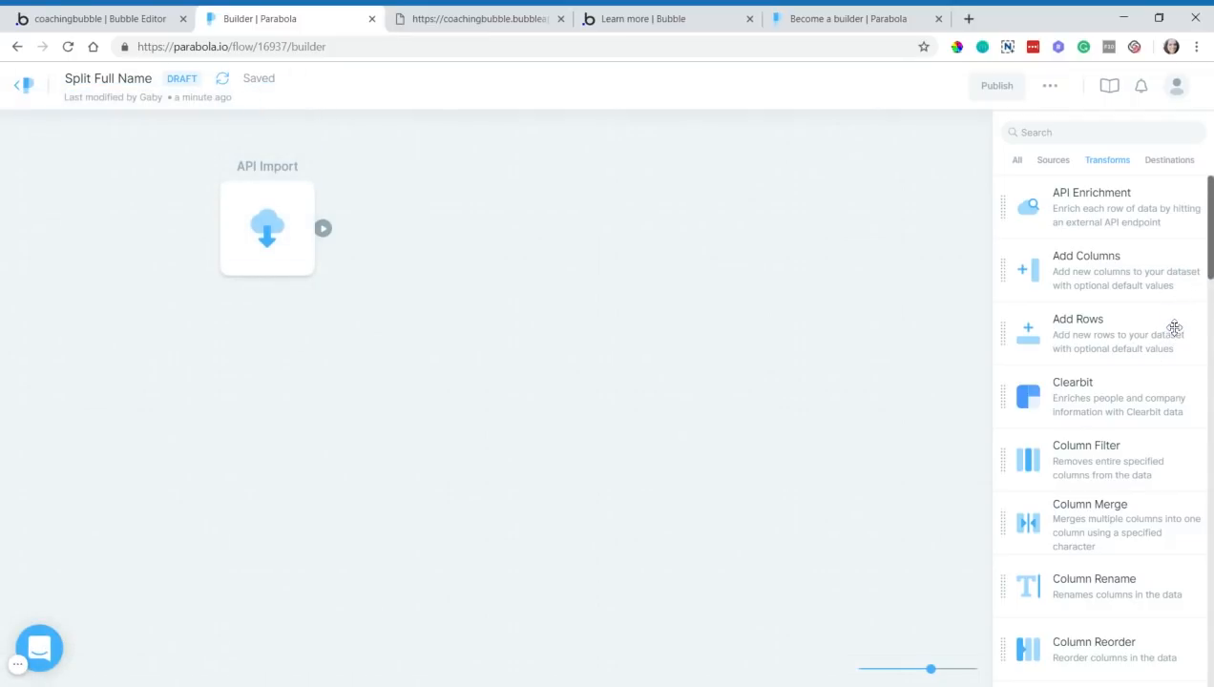
{"action": "scroll", "coordinate": [1172, 329], "scroll_direction": "down", "scroll_amount": 4}
{"action": "scroll", "coordinate": [1173, 323], "scroll_direction": "down", "scroll_amount": 7}
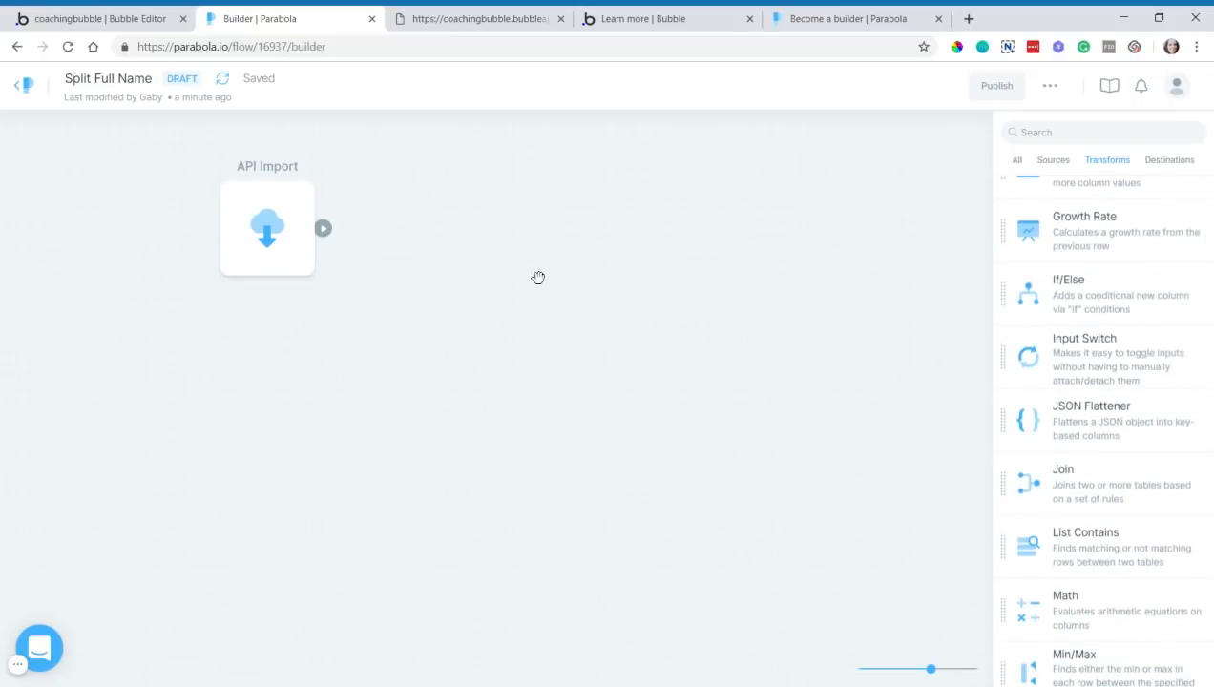
{"action": "left_click", "coordinate": [479, 18]}
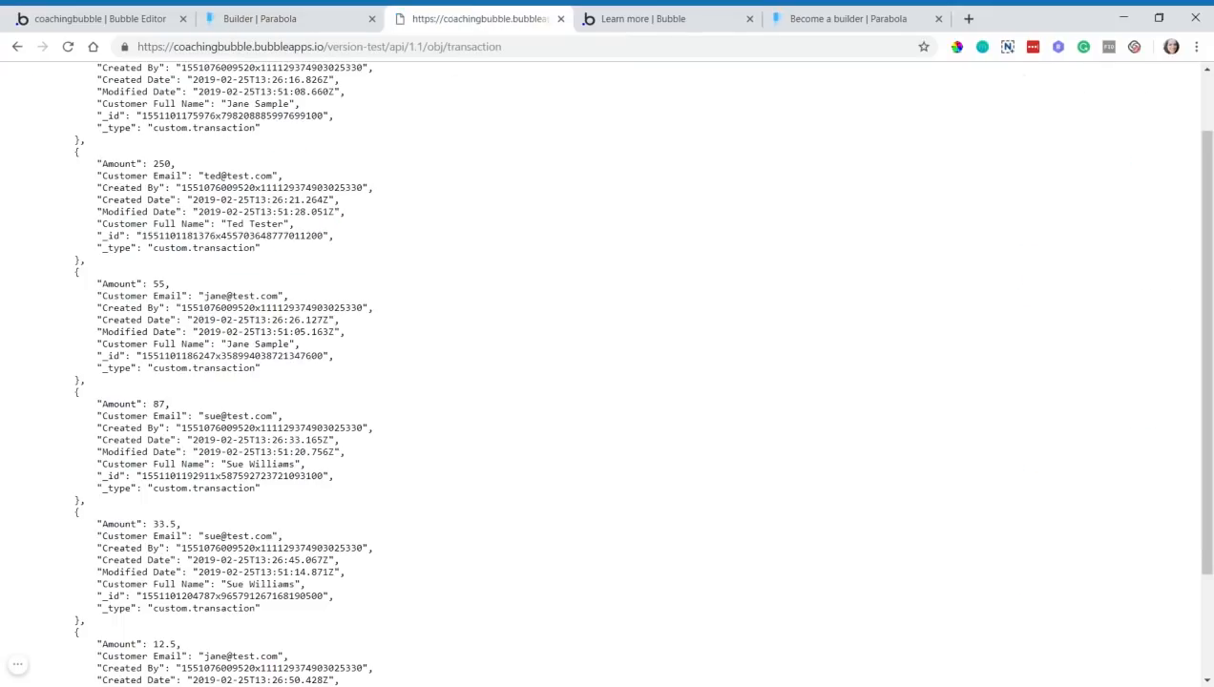
{"action": "scroll", "coordinate": [606, 372], "scroll_direction": "up", "scroll_amount": 1}
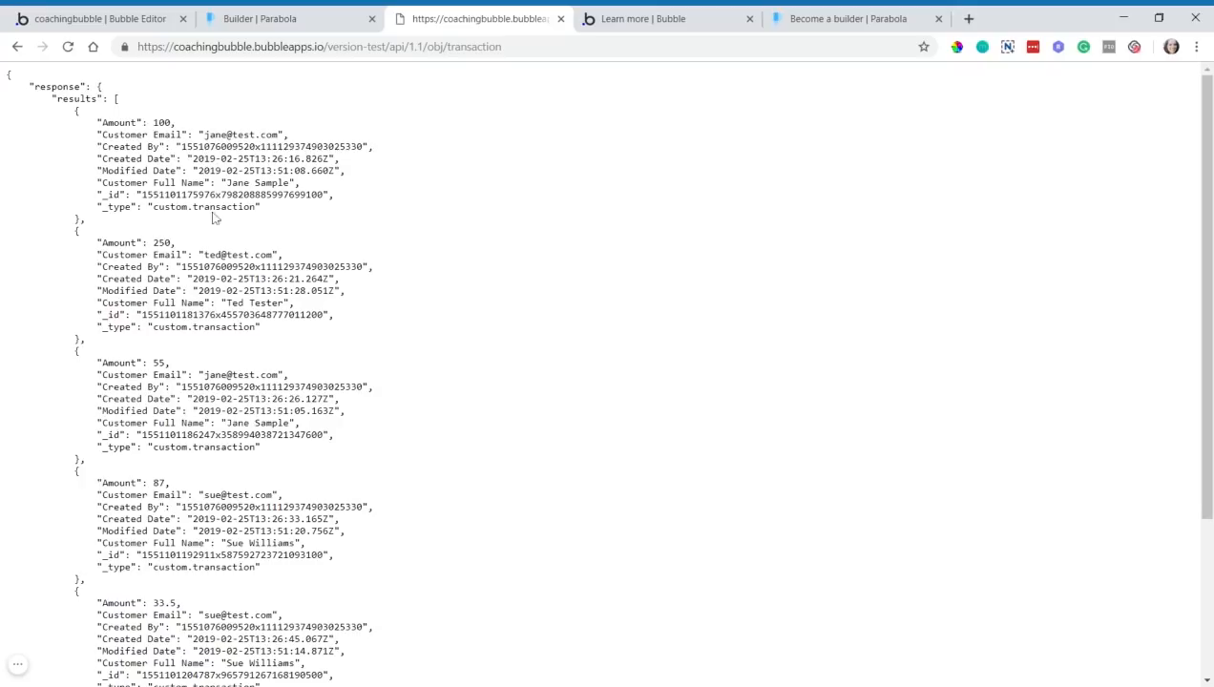
{"action": "left_click", "coordinate": [202, 15]}
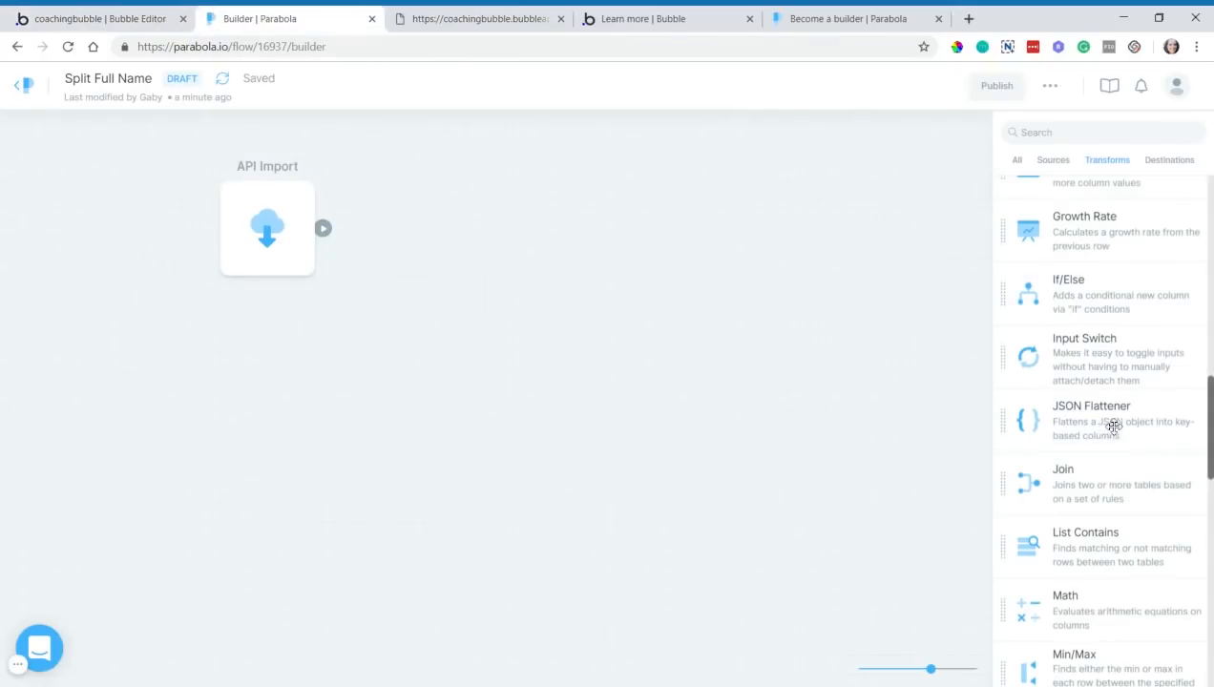
{"action": "left_click", "coordinate": [1147, 423]}
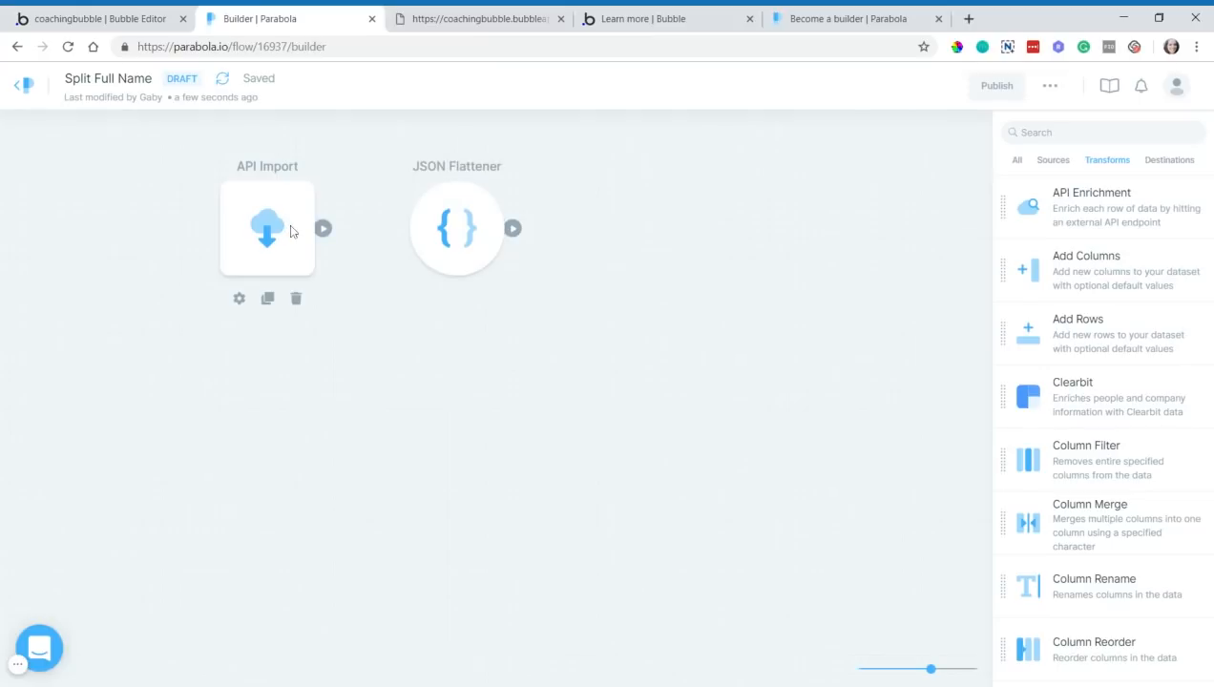
{"action": "left_click_drag", "start_coordinate": [323, 229], "coordinate": [419, 236]}
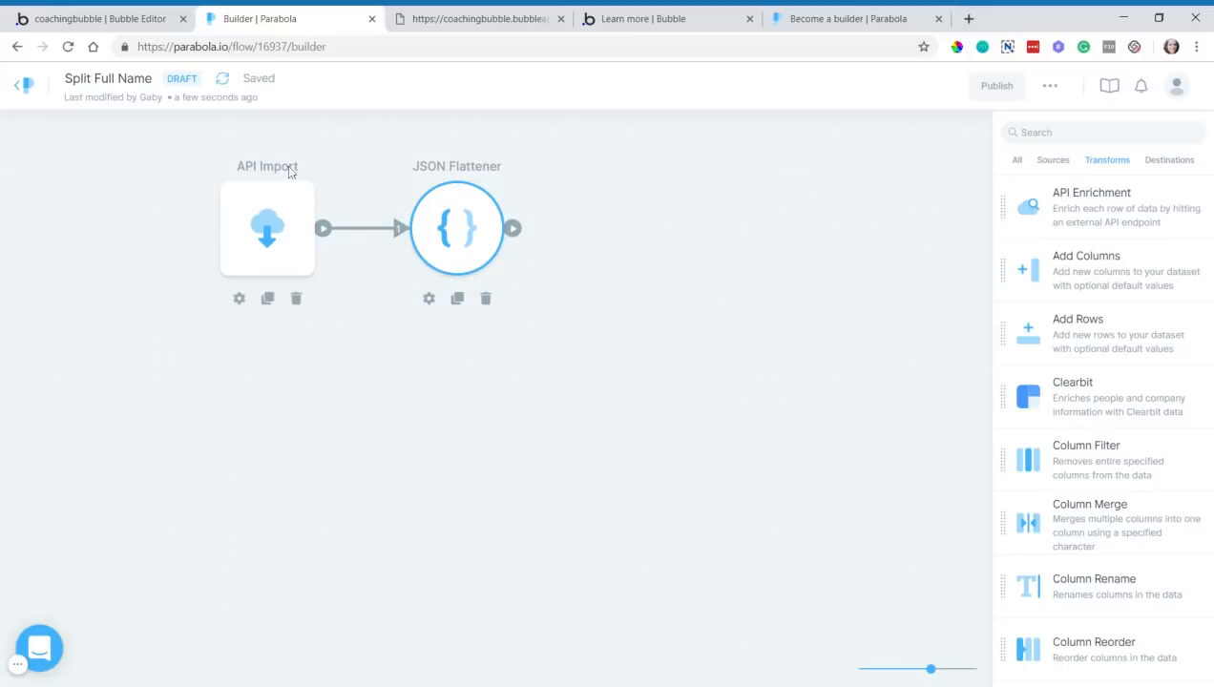
- In the JSON Flattener settings, set Flatten to flatten only chosen columns
{"action": "left_click", "coordinate": [453, 253]}
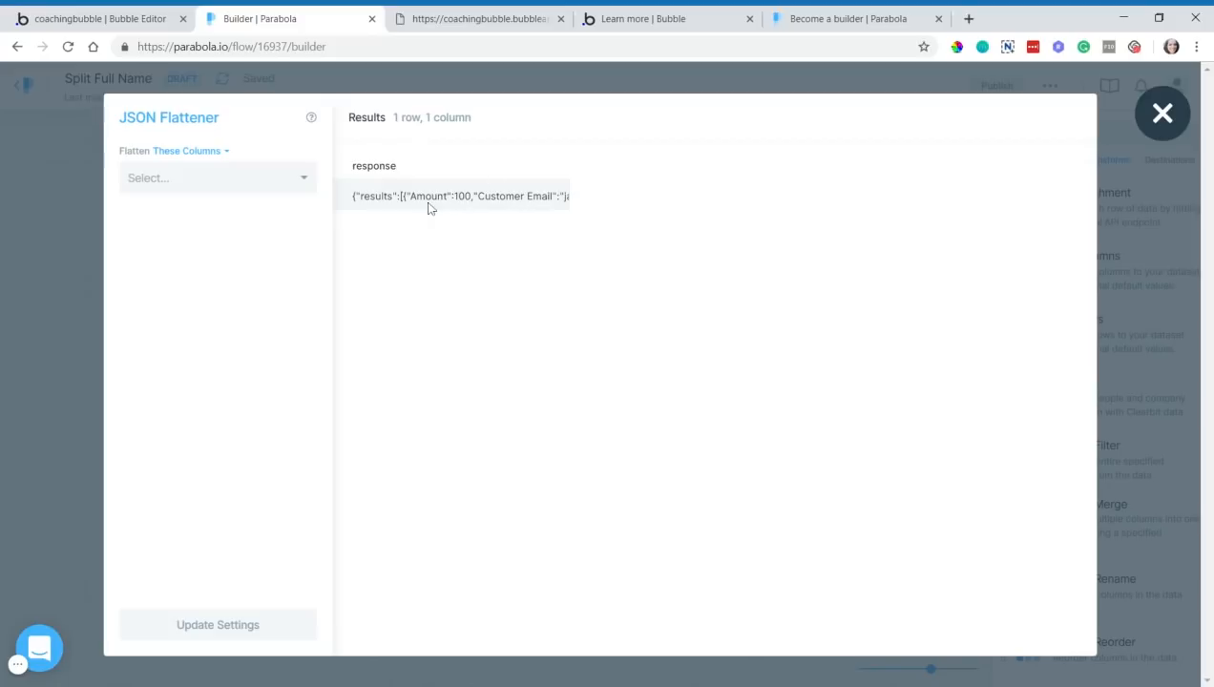
{"action": "left_click", "coordinate": [197, 162]}
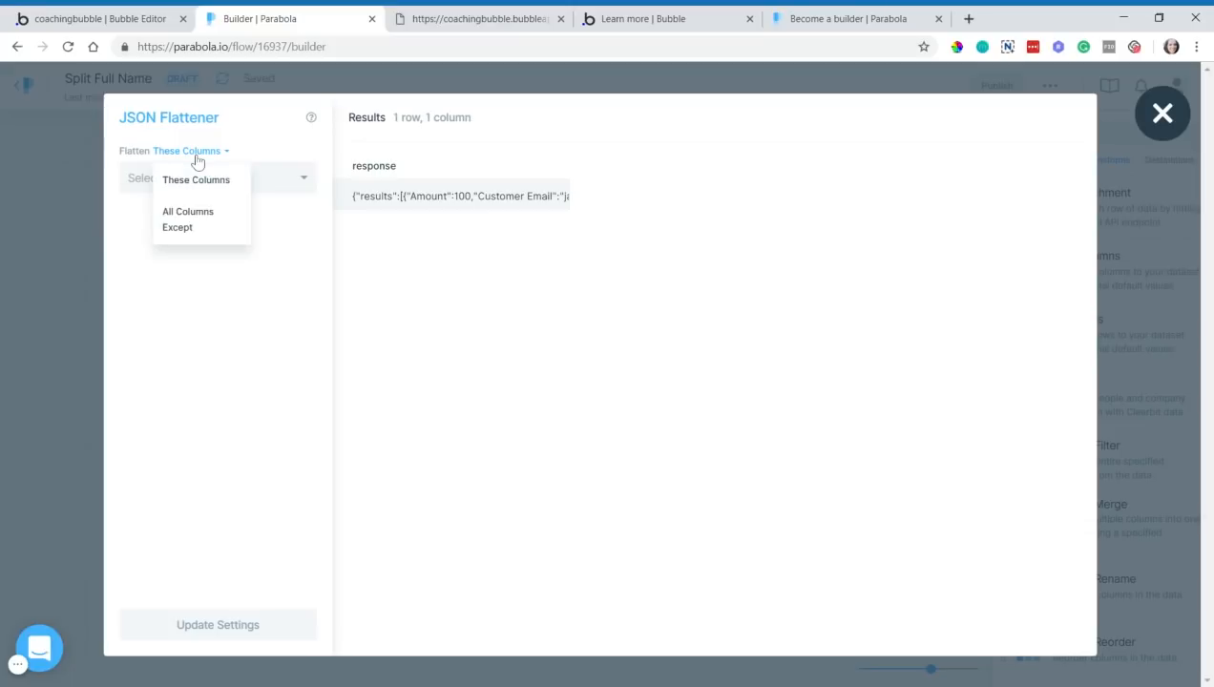
{"action": "left_click", "coordinate": [250, 186]}
{"action": "left_click", "coordinate": [240, 141]}
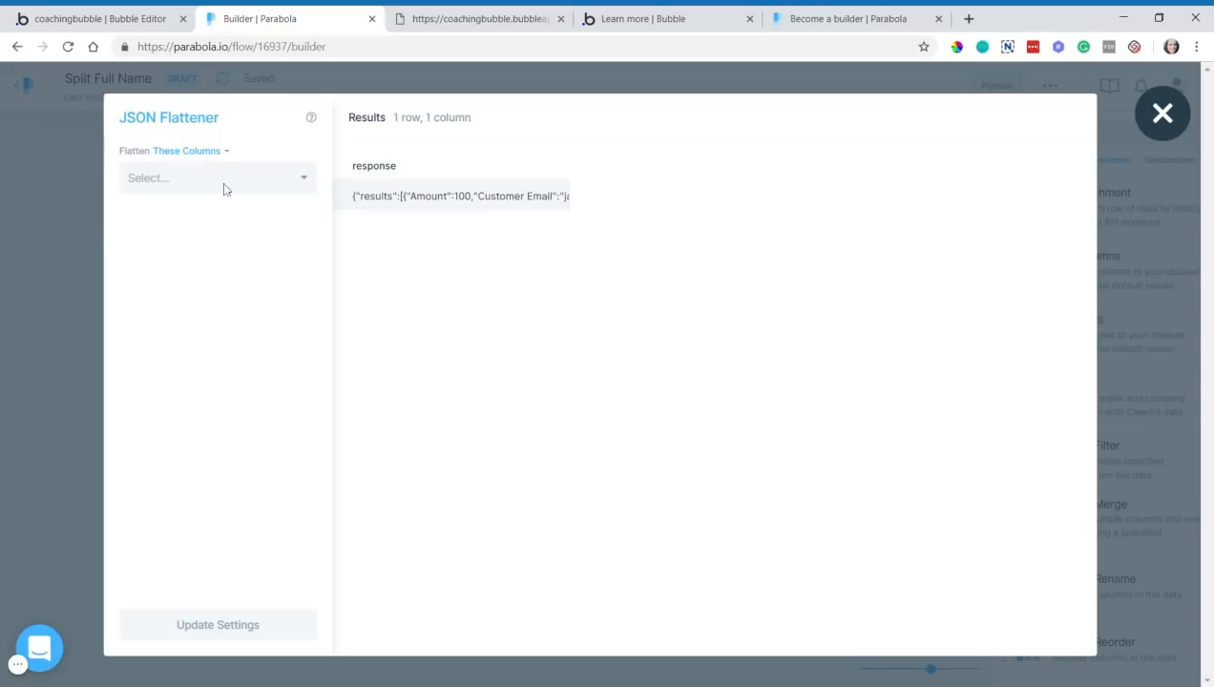
{"action": "left_click", "coordinate": [225, 189]}
{"action": "left_click", "coordinate": [205, 153]}
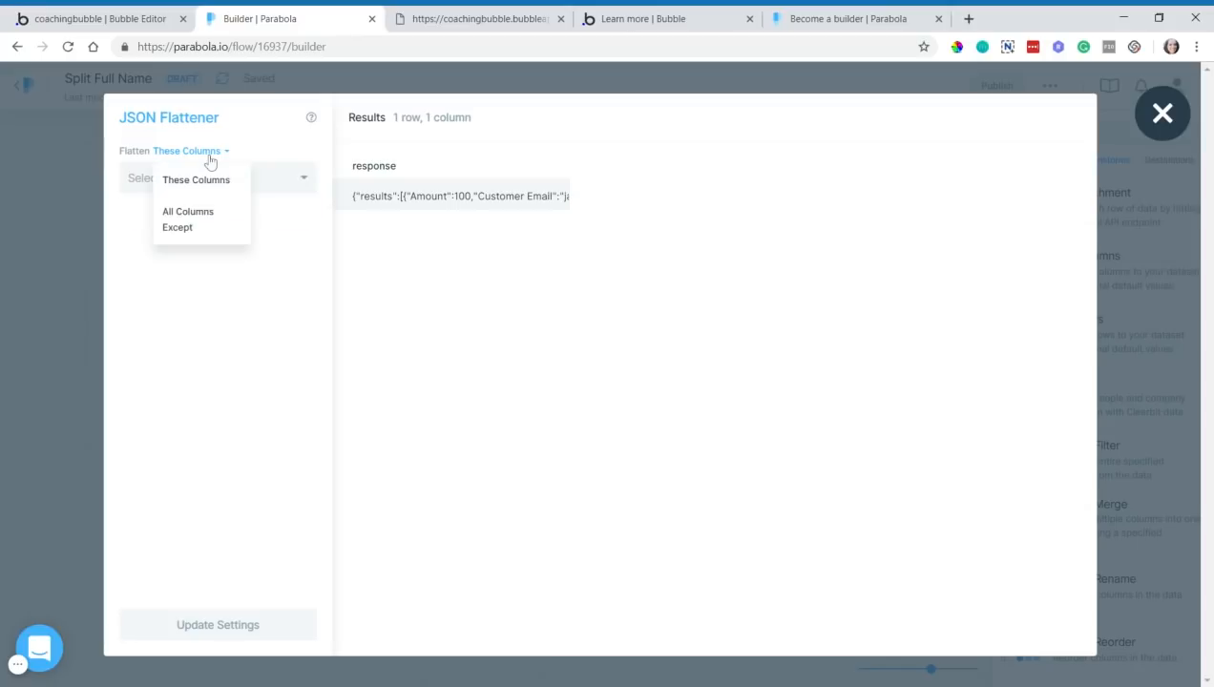
{"action": "left_click", "coordinate": [204, 223]}
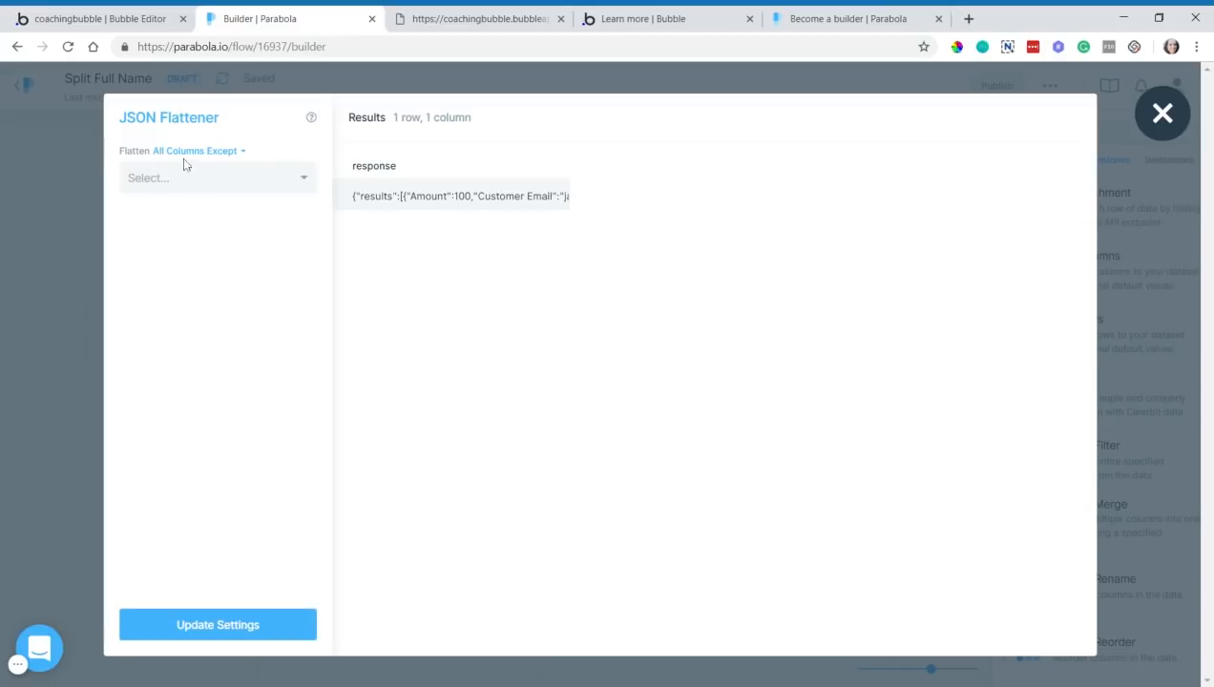
{"action": "left_click", "coordinate": [216, 175]}
{"action": "left_click", "coordinate": [213, 161]}
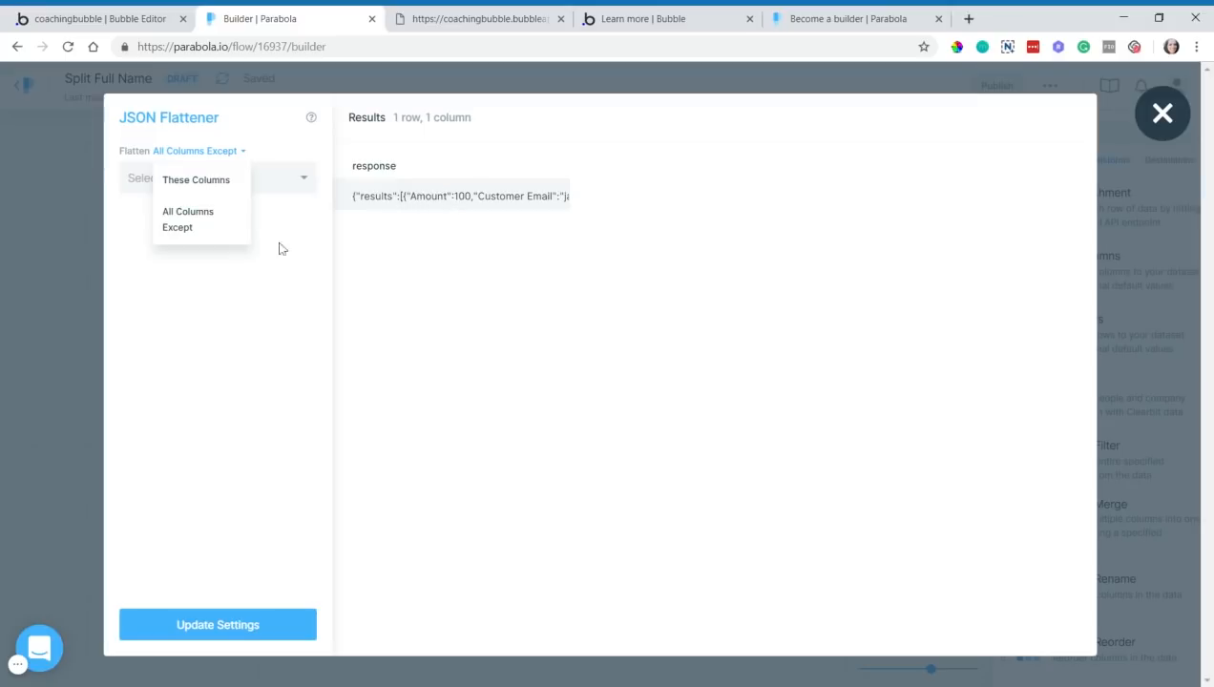
{"action": "left_click", "coordinate": [202, 183]}
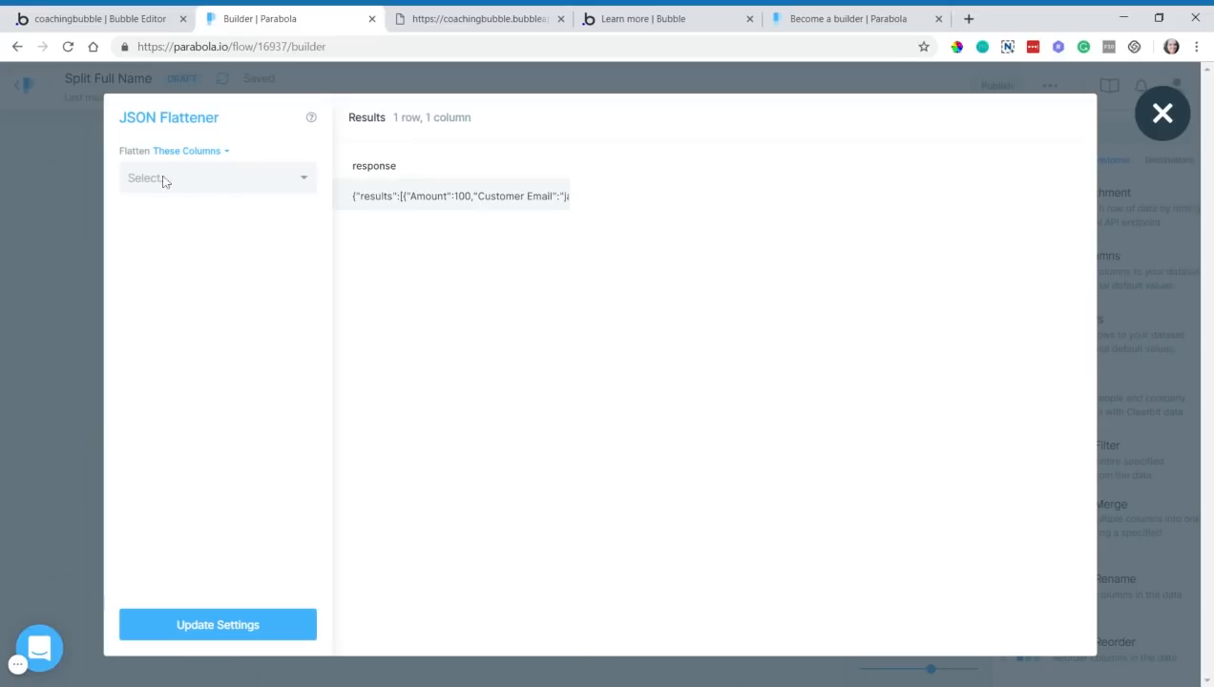
{"action": "left_click", "coordinate": [164, 181]}
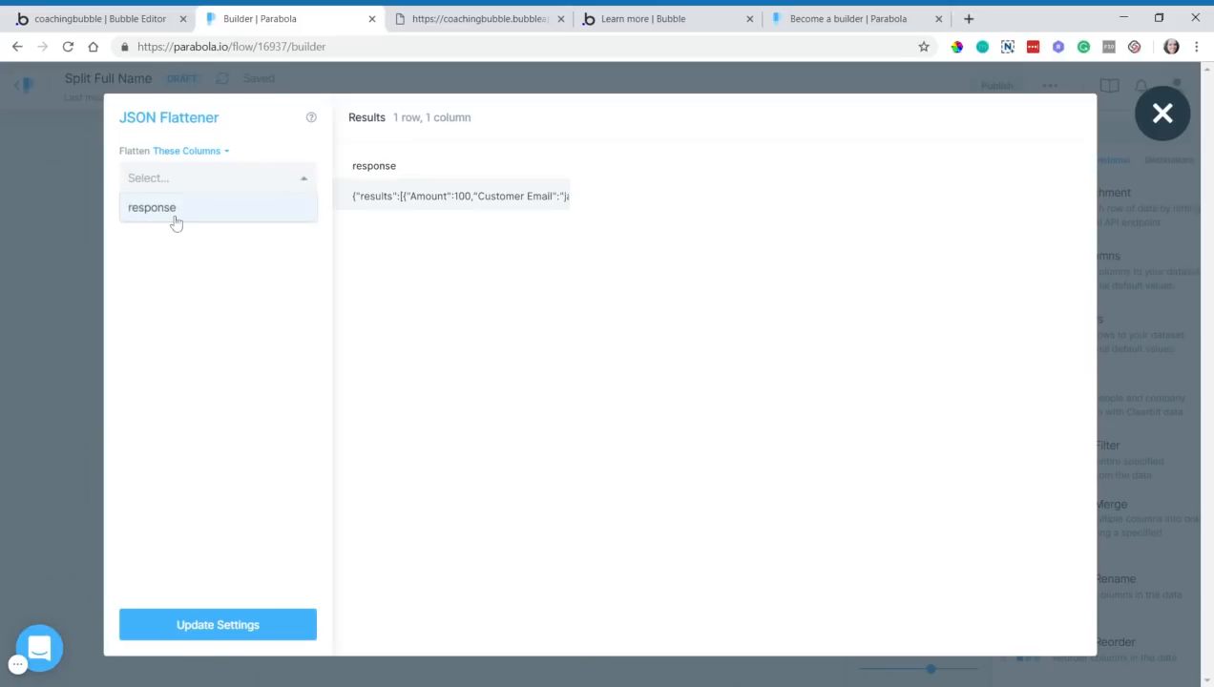
- Pick the 'response' column to flatten and update settings, giving 52 columns
{"action": "left_click", "coordinate": [477, 18]}
{"action": "left_click_drag", "start_coordinate": [35, 86], "coordinate": [64, 86]}
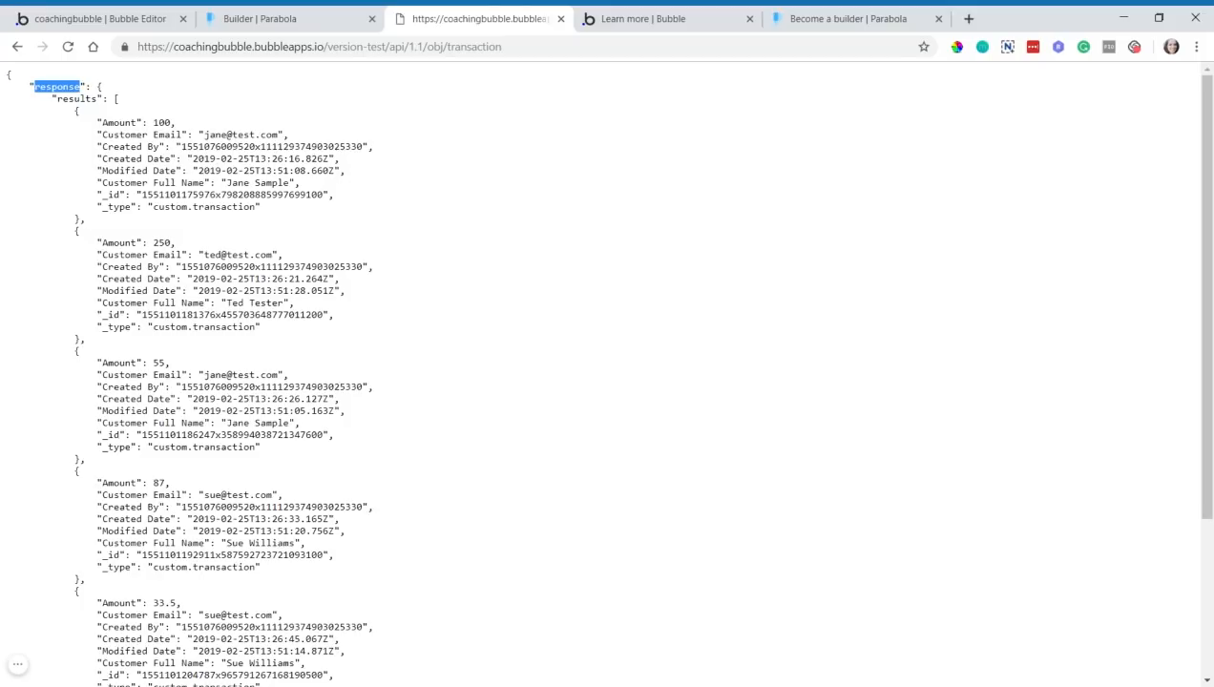
{"action": "left_click", "coordinate": [293, 22]}
{"action": "left_click", "coordinate": [200, 178]}
{"action": "left_click", "coordinate": [171, 212]}
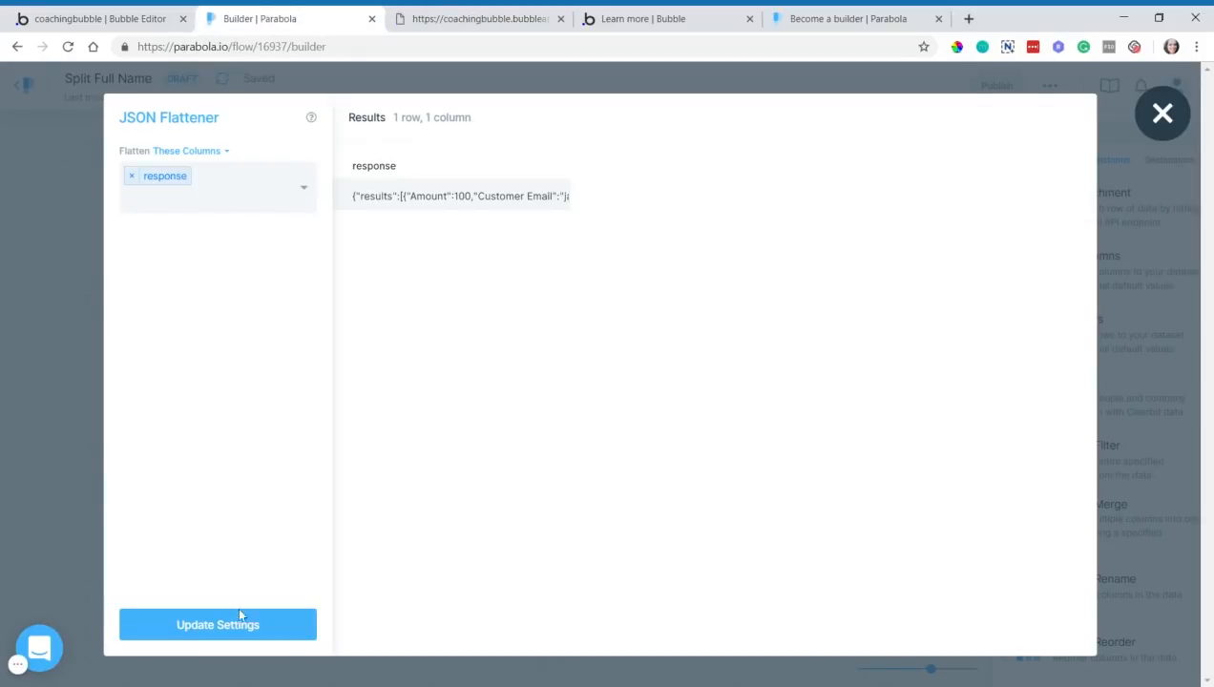
{"action": "left_click", "coordinate": [283, 630]}
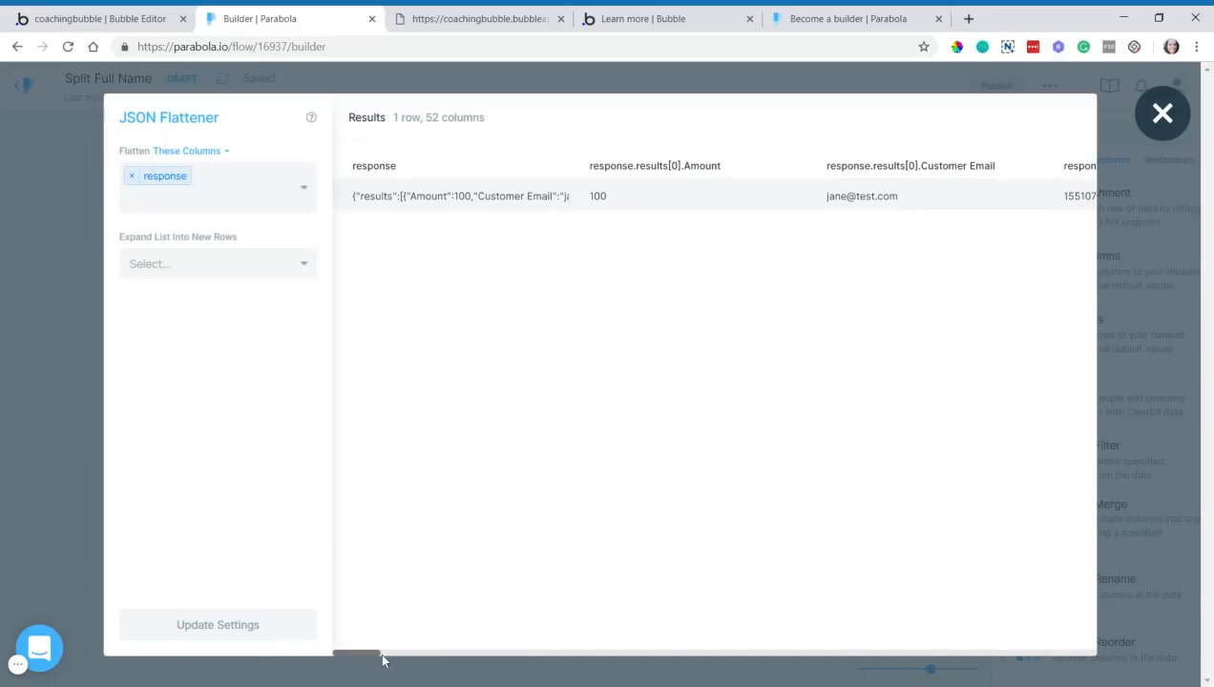
- Expand the 'response > results' list into new rows, yielding 6 rows of 12 columns
{"action": "left_click_drag", "start_coordinate": [375, 658], "coordinate": [400, 653]}
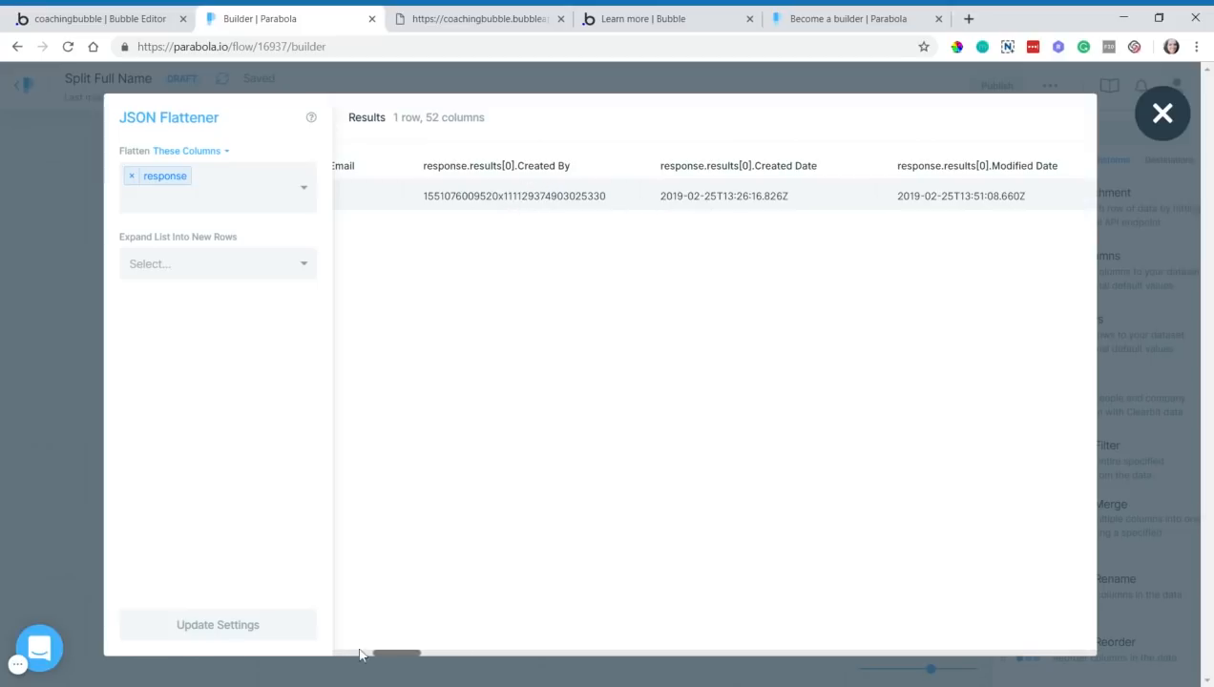
{"action": "left_click_drag", "start_coordinate": [390, 654], "coordinate": [593, 658]}
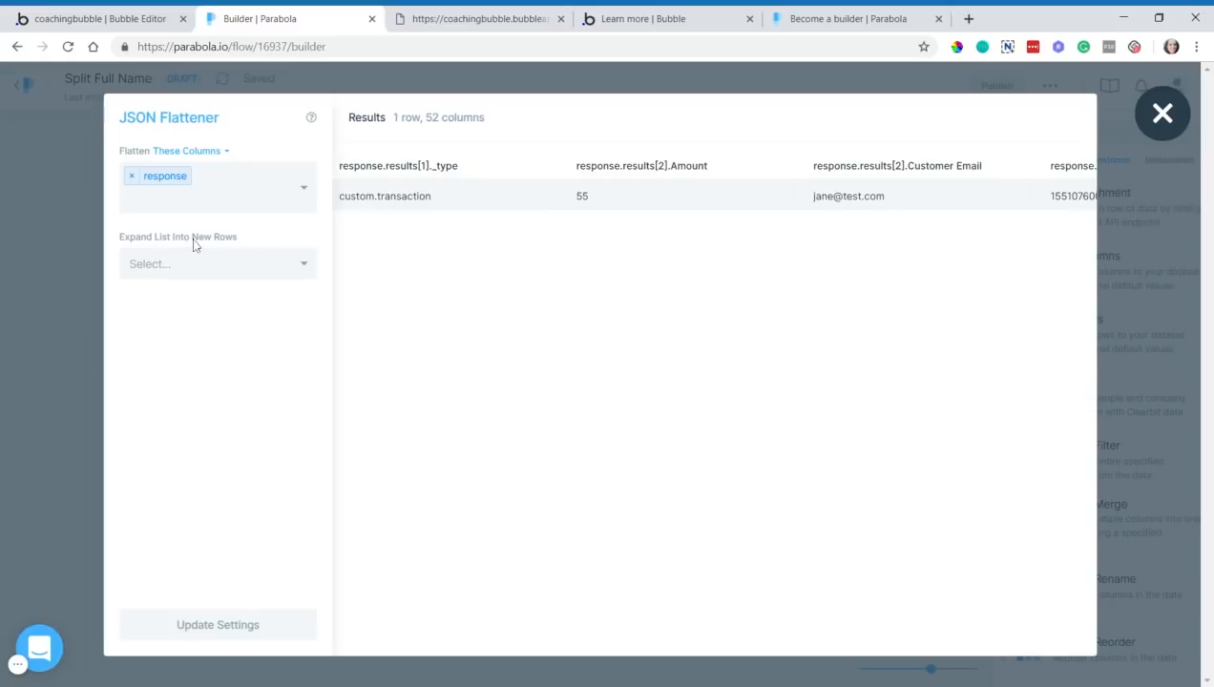
{"action": "left_click", "coordinate": [264, 268]}
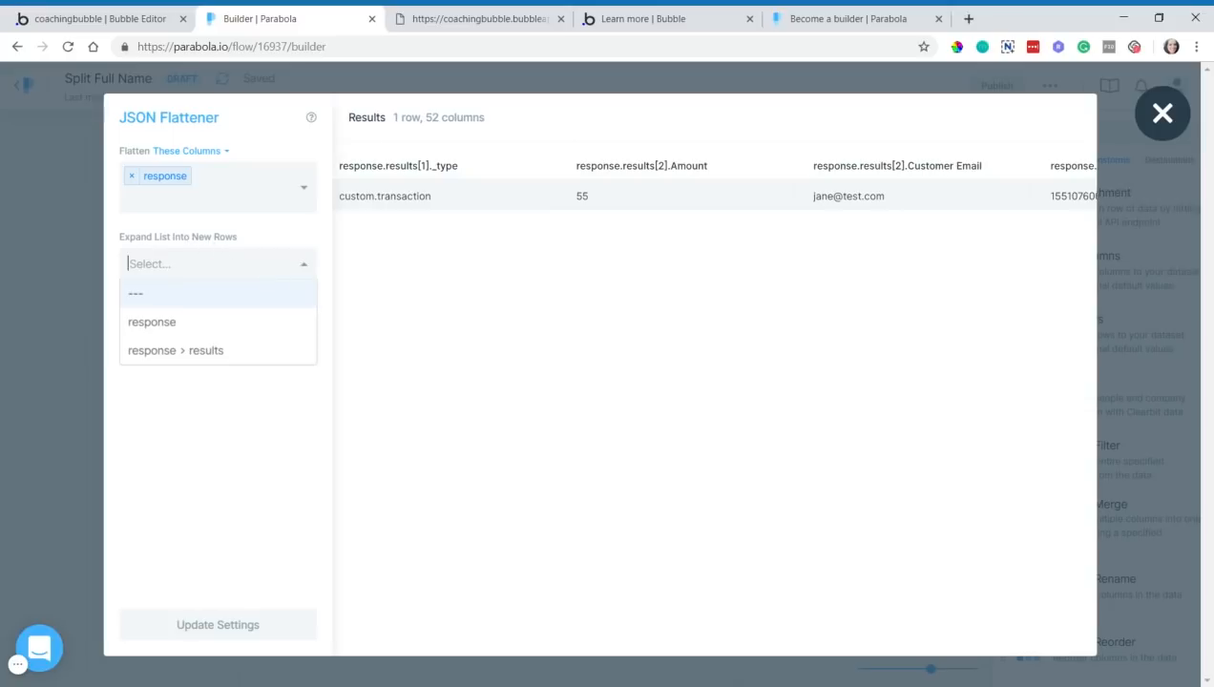
{"action": "left_click", "coordinate": [201, 368]}
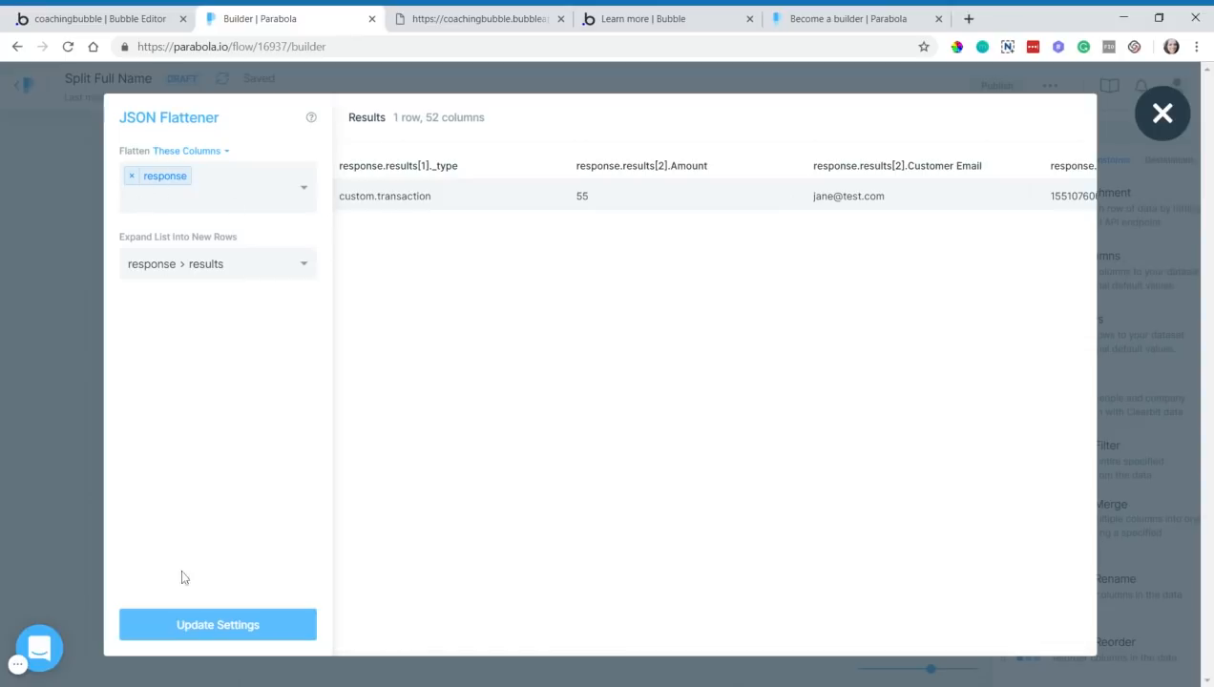
{"action": "left_click", "coordinate": [162, 628]}
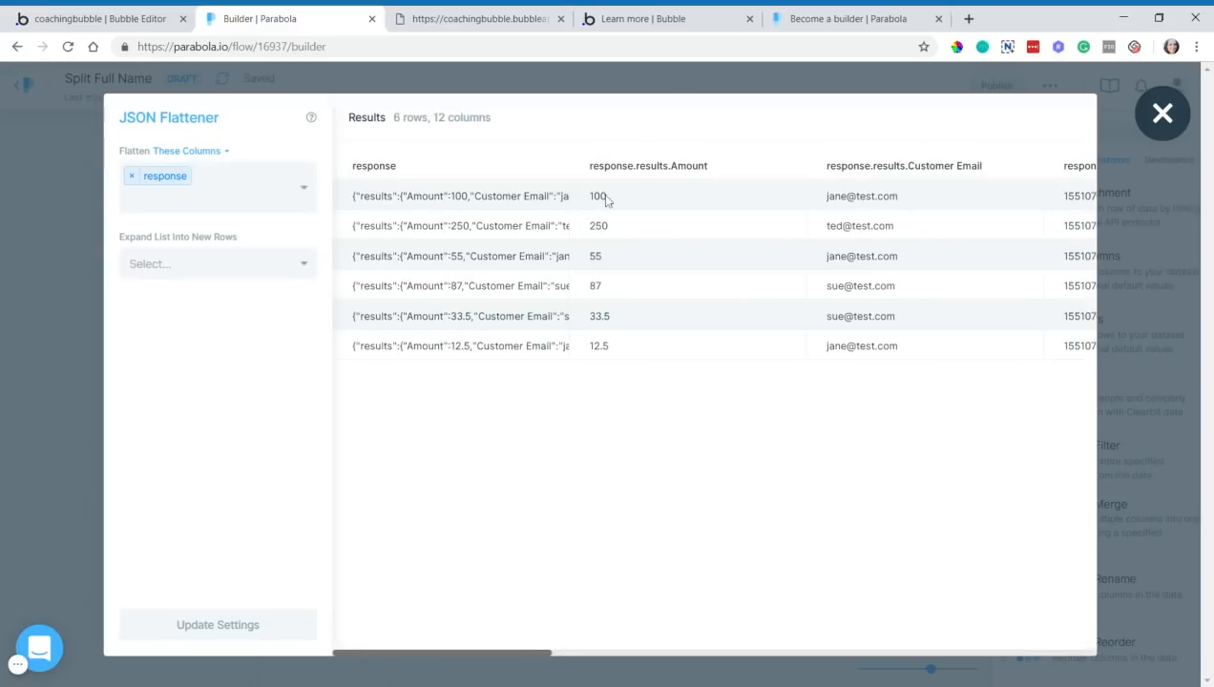
{"action": "left_click_drag", "start_coordinate": [540, 657], "coordinate": [586, 658]}
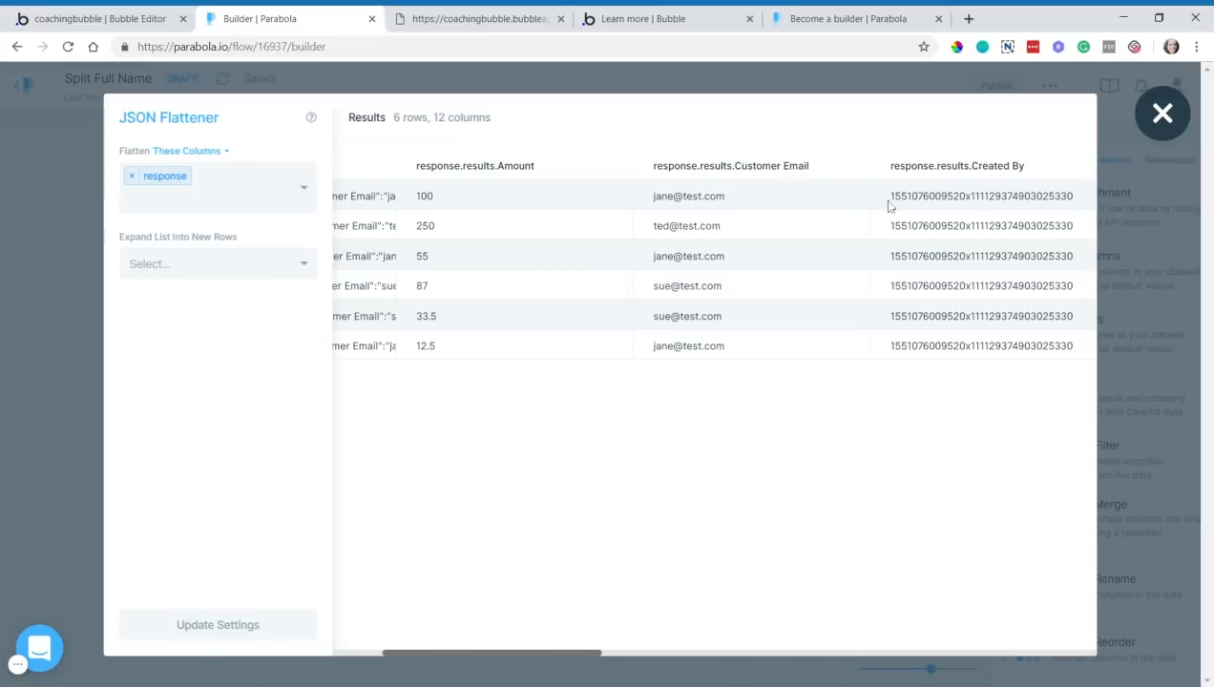
{"action": "left_click_drag", "start_coordinate": [608, 659], "coordinate": [412, 625]}
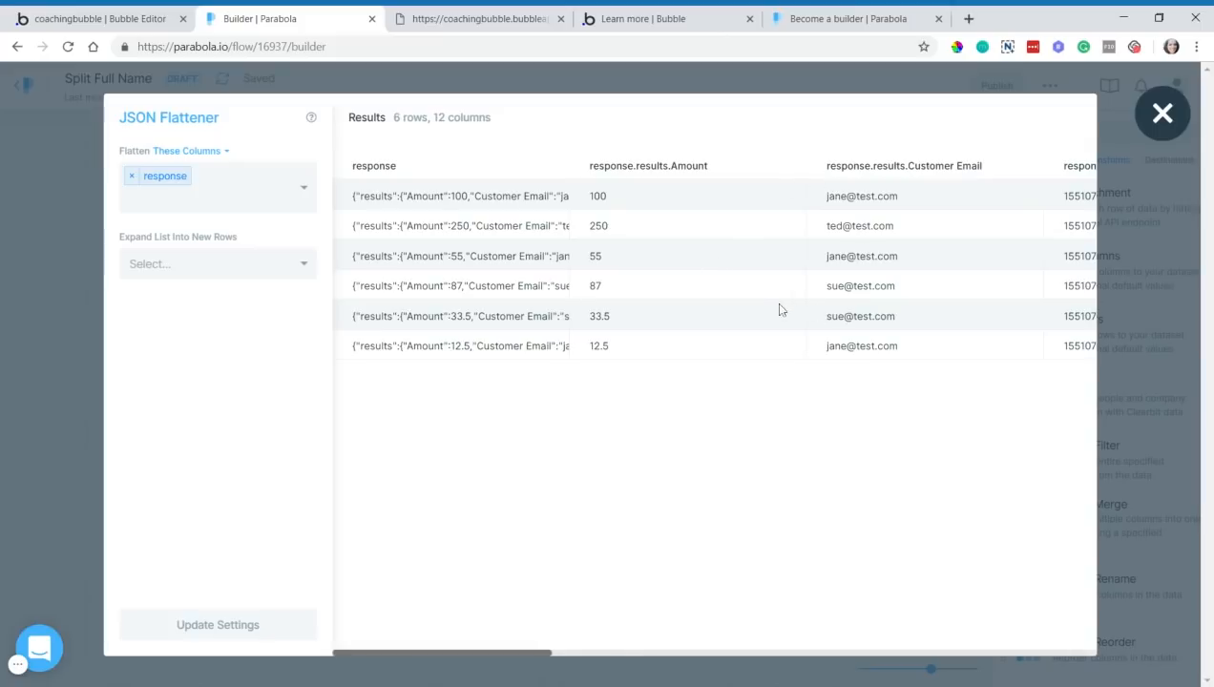
- Place a Name Parser right of JSON Flattener, wire the flattener's output into it, and open its settings
{"action": "left_click", "coordinate": [1165, 128]}
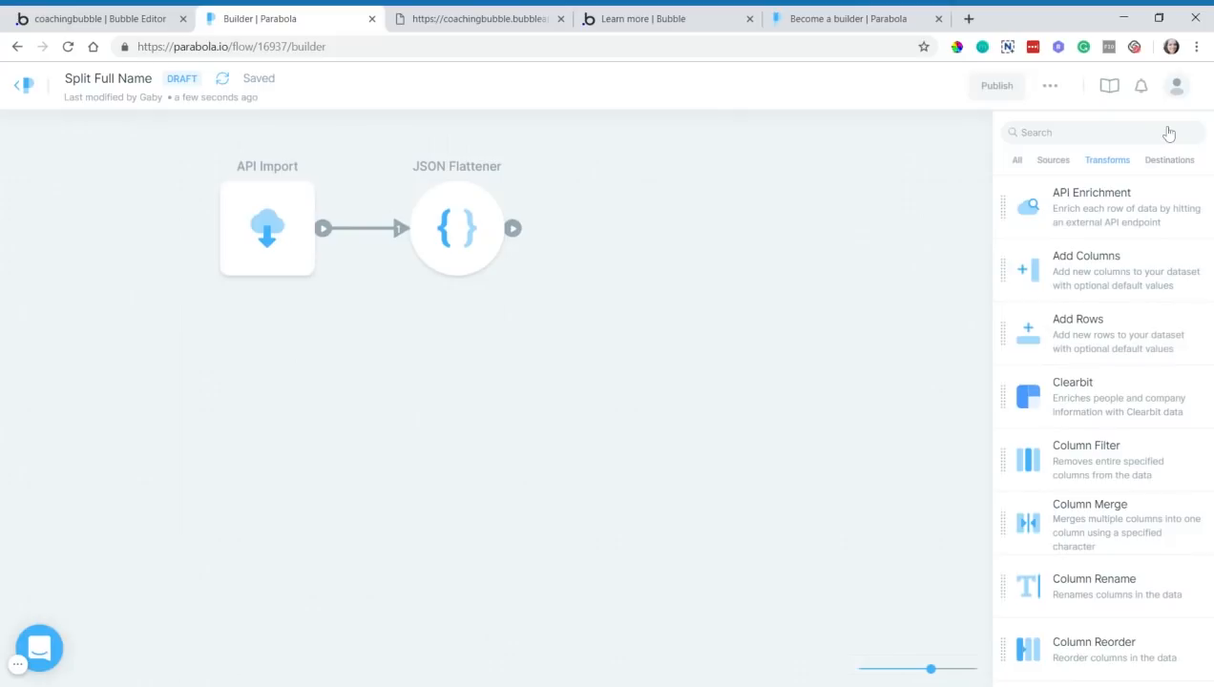
{"action": "mouse_move", "coordinate": [497, 241]}
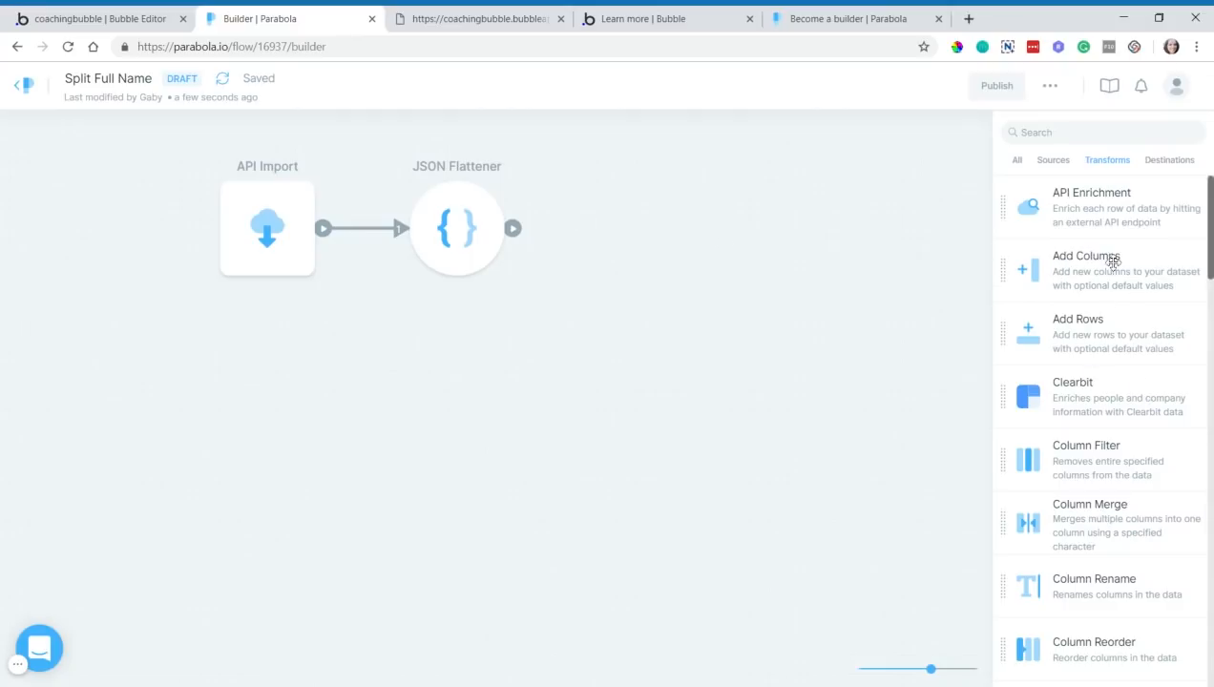
{"action": "scroll", "coordinate": [1118, 292], "scroll_direction": "down", "scroll_amount": 5}
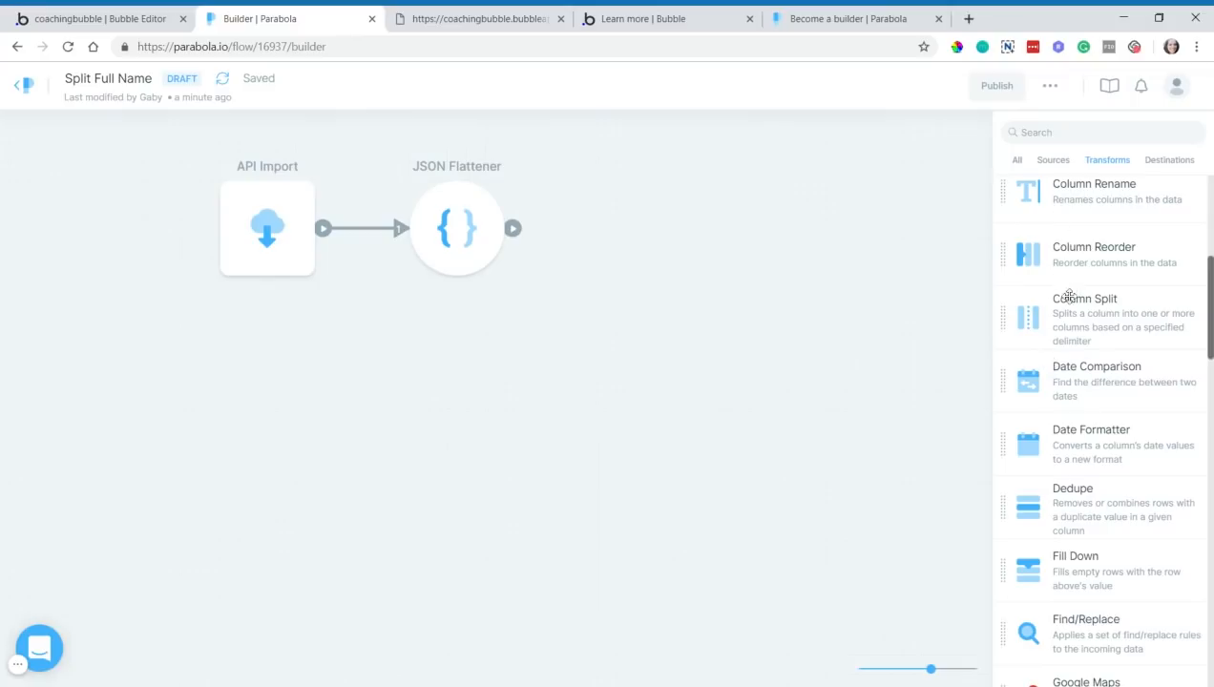
{"action": "scroll", "coordinate": [1113, 504], "scroll_direction": "down", "scroll_amount": 3}
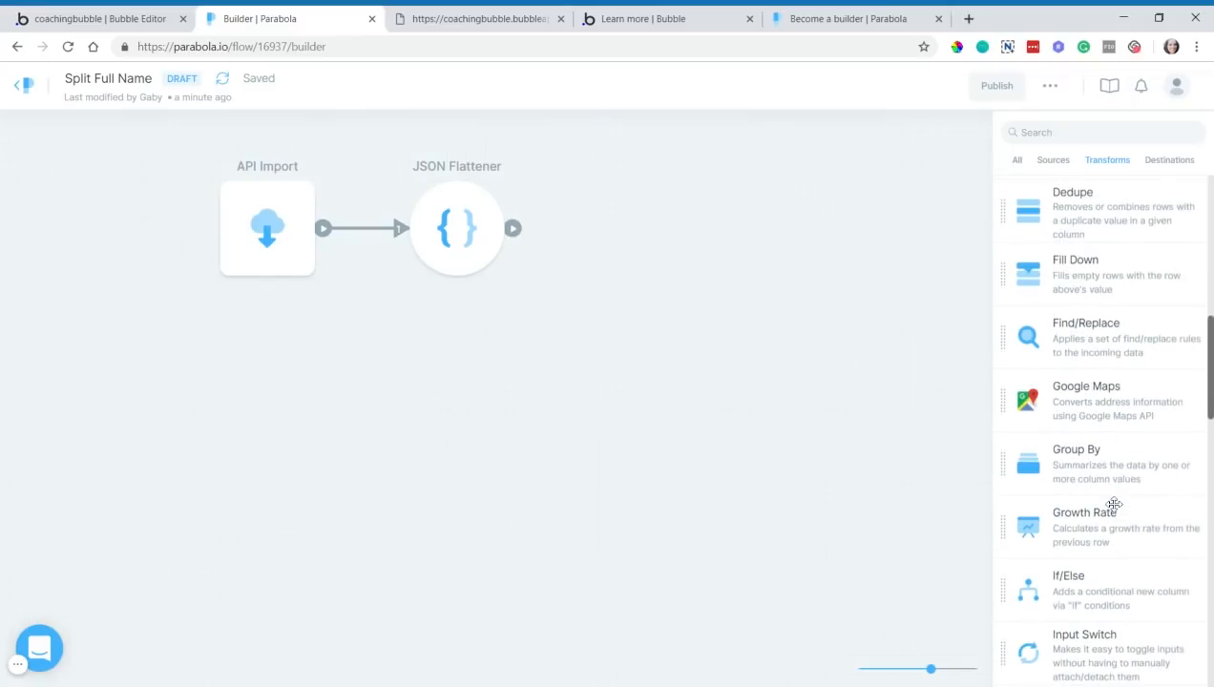
{"action": "scroll", "coordinate": [1113, 504], "scroll_direction": "down", "scroll_amount": 2}
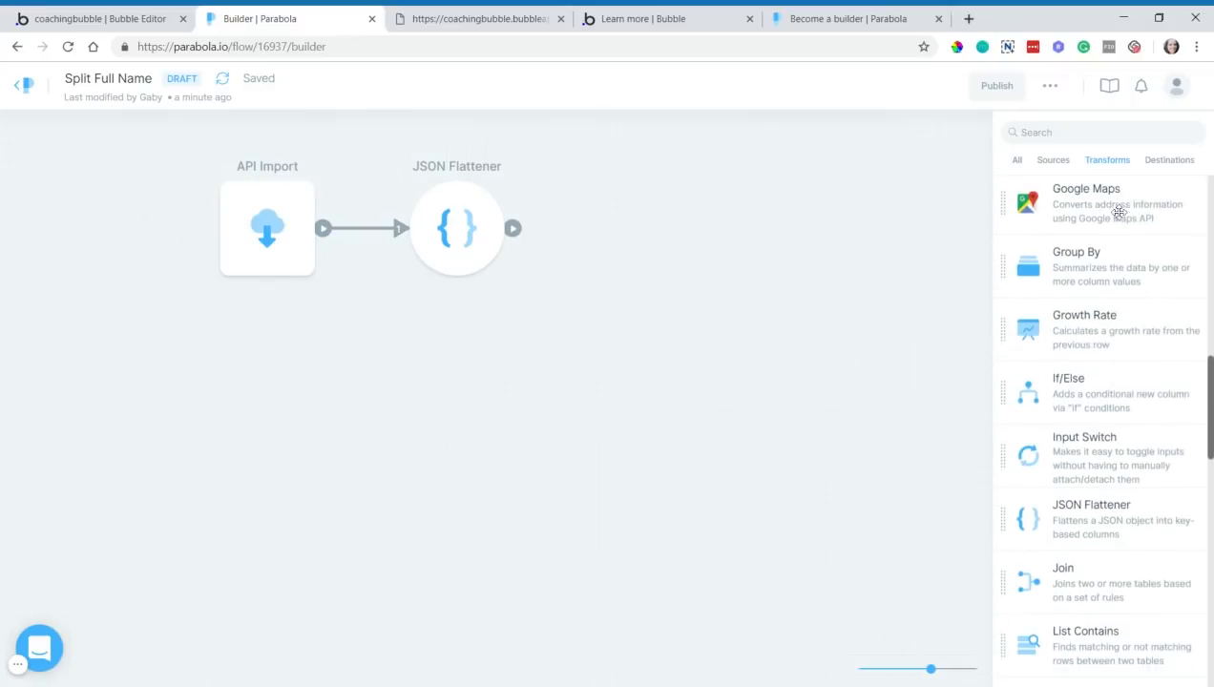
{"action": "scroll", "coordinate": [1141, 349], "scroll_direction": "down", "scroll_amount": 2}
{"action": "scroll", "coordinate": [1143, 359], "scroll_direction": "down", "scroll_amount": 1}
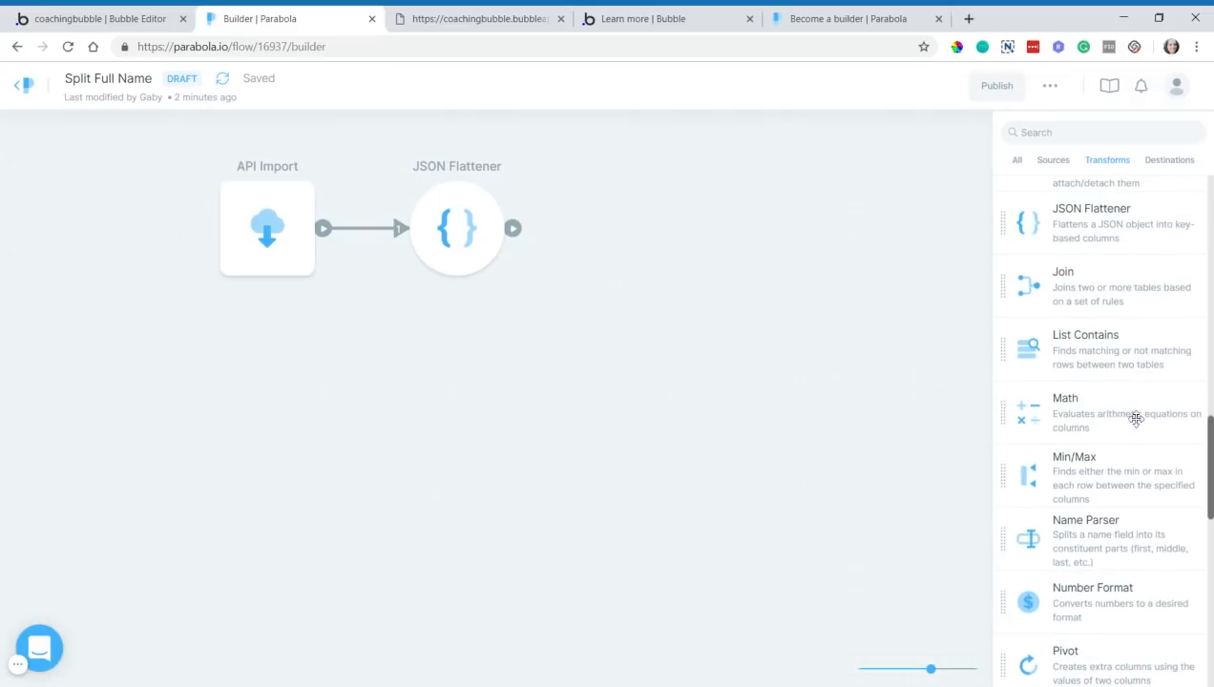
{"action": "scroll", "coordinate": [1130, 401], "scroll_direction": "down", "scroll_amount": 2}
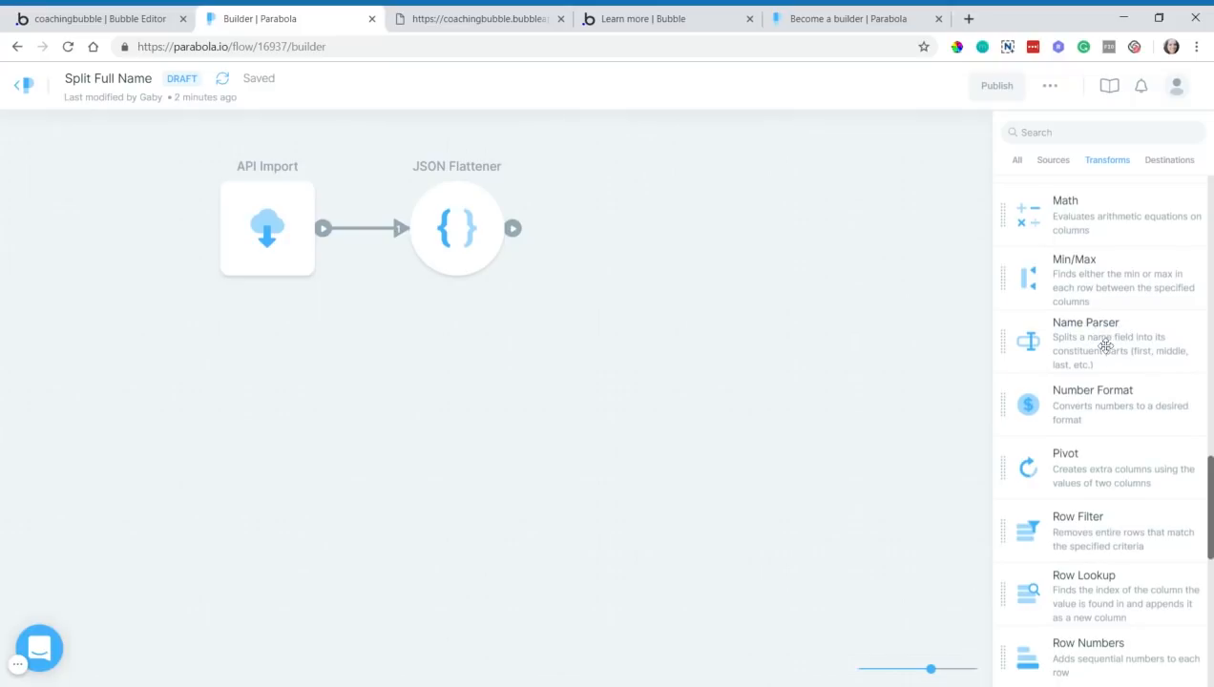
{"action": "left_click_drag", "start_coordinate": [1102, 343], "coordinate": [614, 226]}
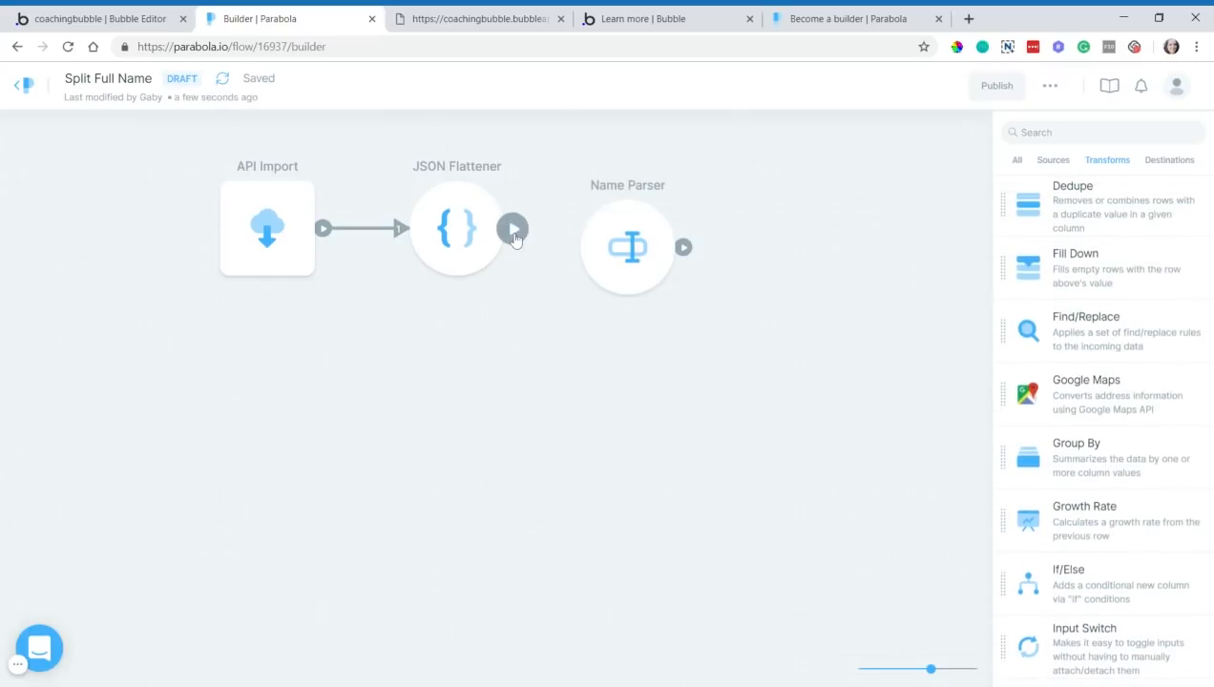
{"action": "left_click_drag", "start_coordinate": [514, 229], "coordinate": [598, 235]}
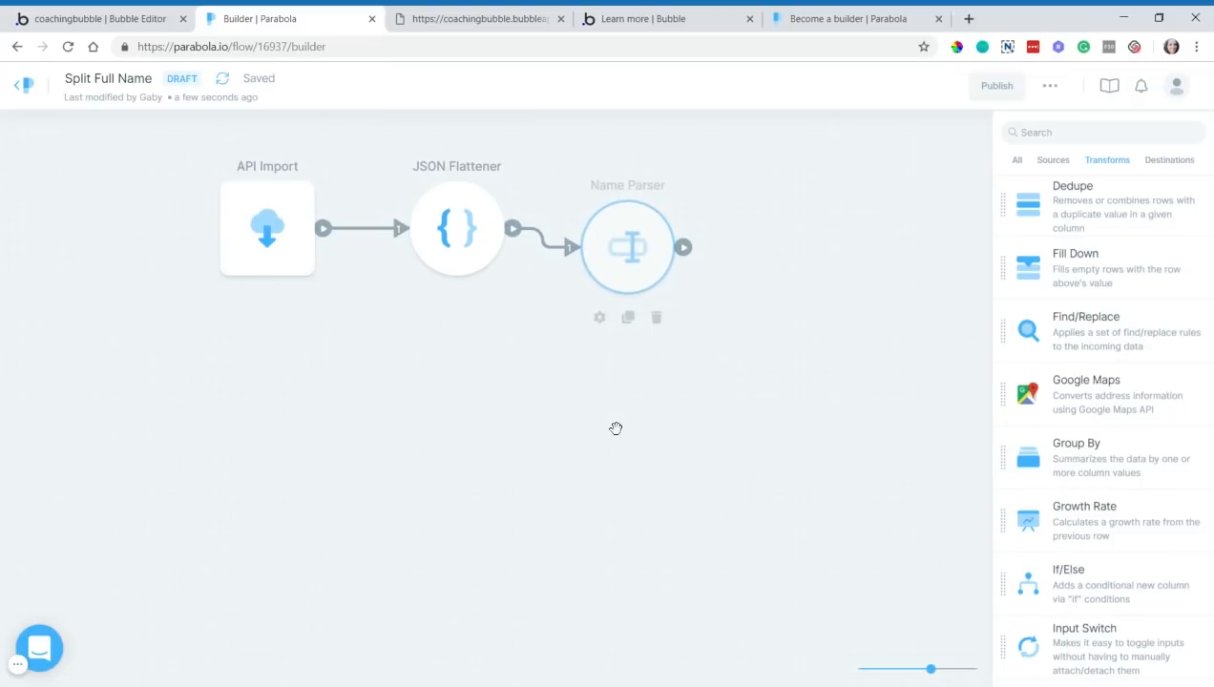
{"action": "left_click", "coordinate": [645, 273]}
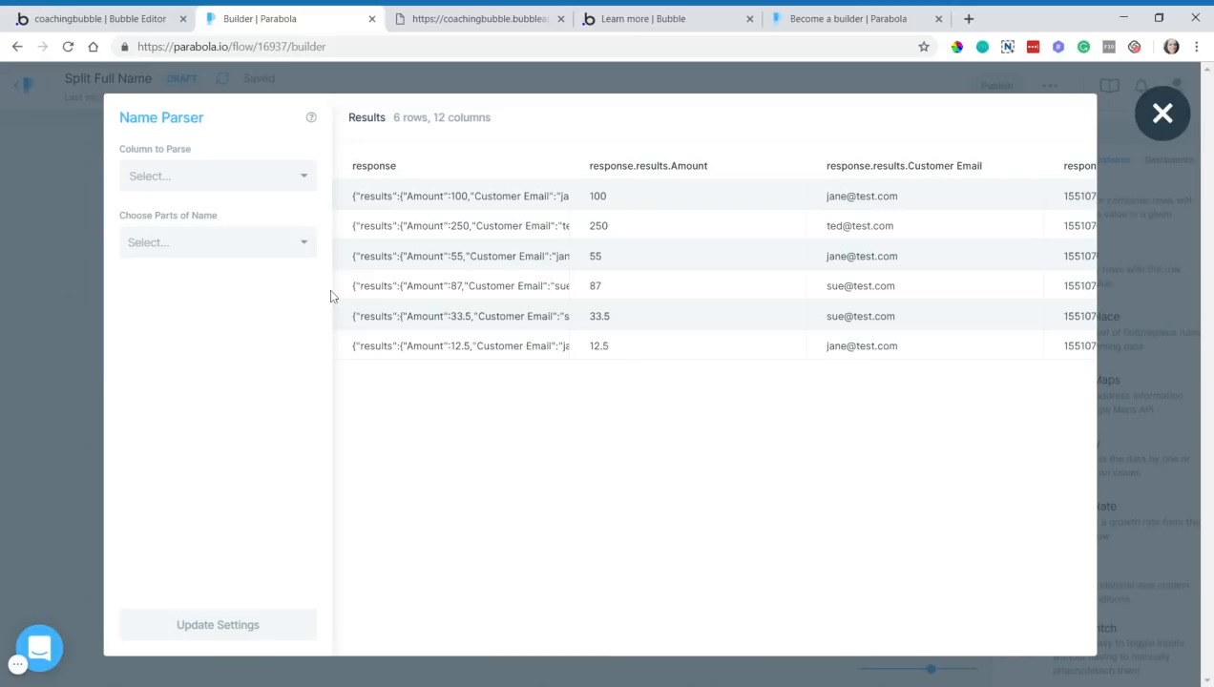
- Choose Customer Full Name as the column for the Name Parser to parse
{"action": "left_click", "coordinate": [186, 180]}
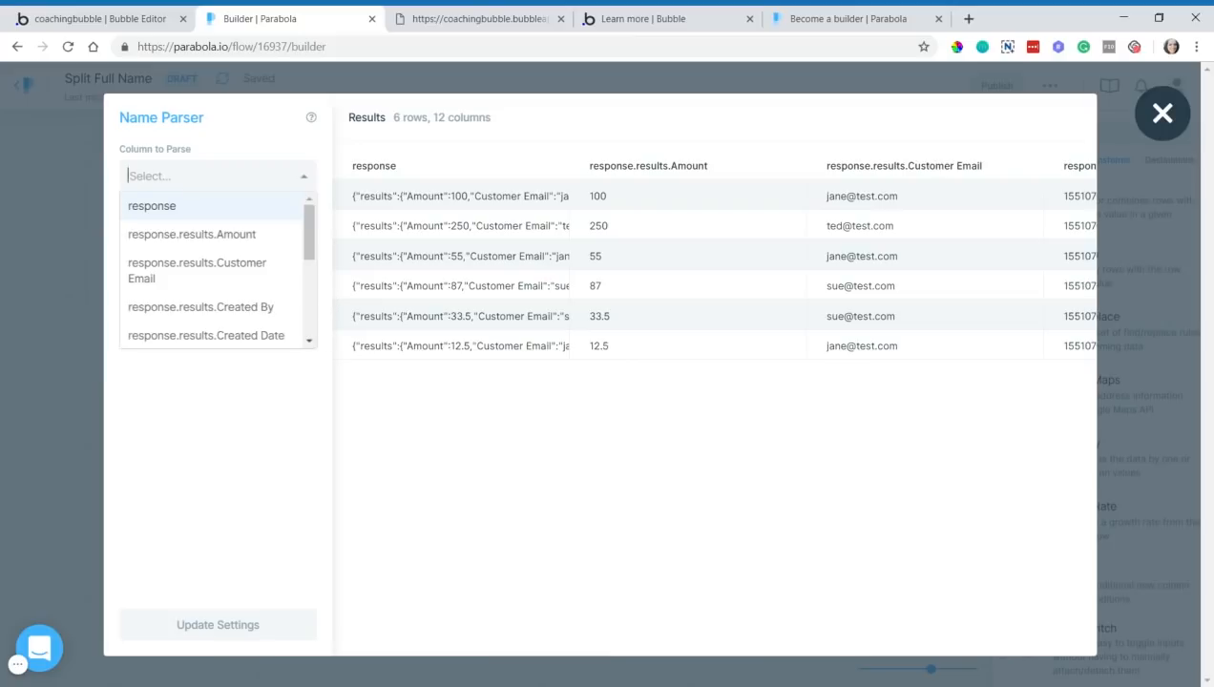
{"action": "scroll", "coordinate": [216, 286], "scroll_direction": "down", "scroll_amount": 1}
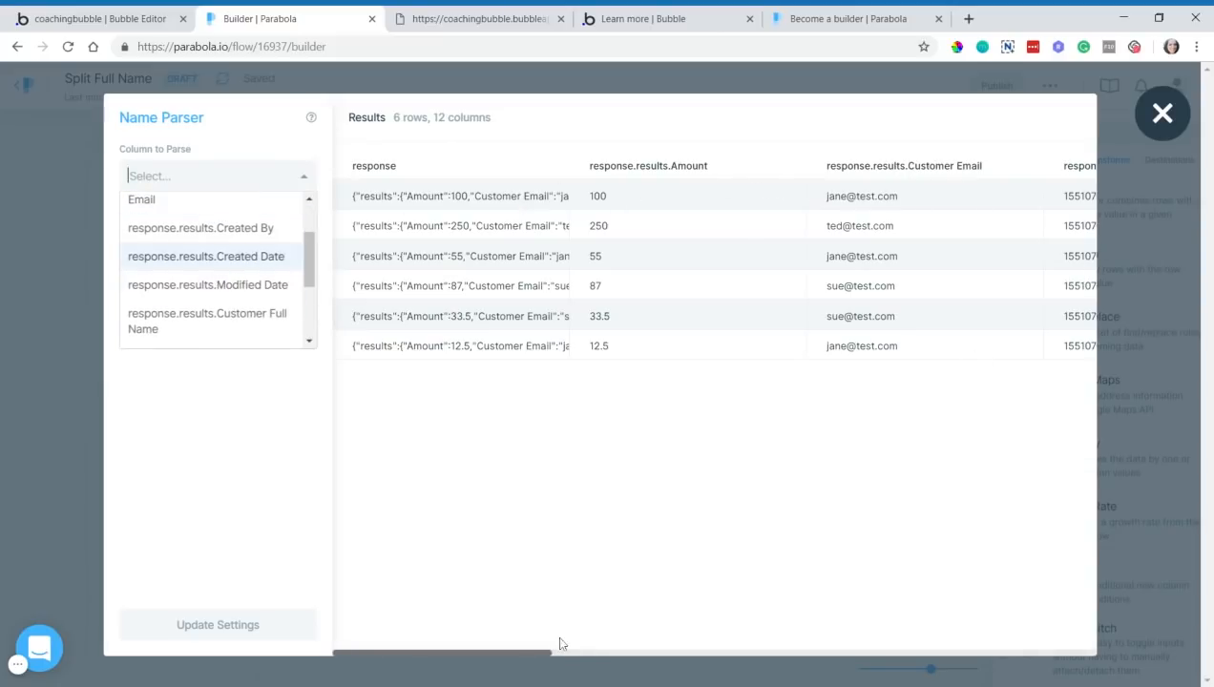
{"action": "left_click_drag", "start_coordinate": [541, 658], "coordinate": [920, 622]}
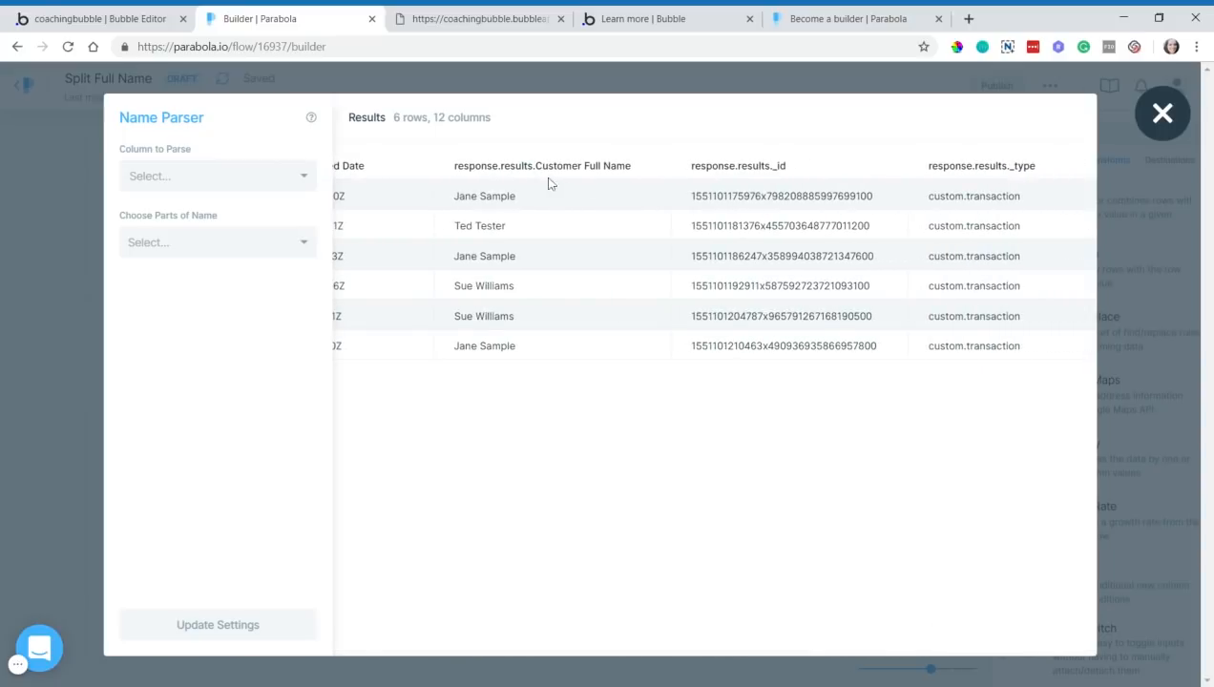
{"action": "left_click", "coordinate": [246, 183]}
{"action": "scroll", "coordinate": [255, 286], "scroll_direction": "down", "scroll_amount": 3}
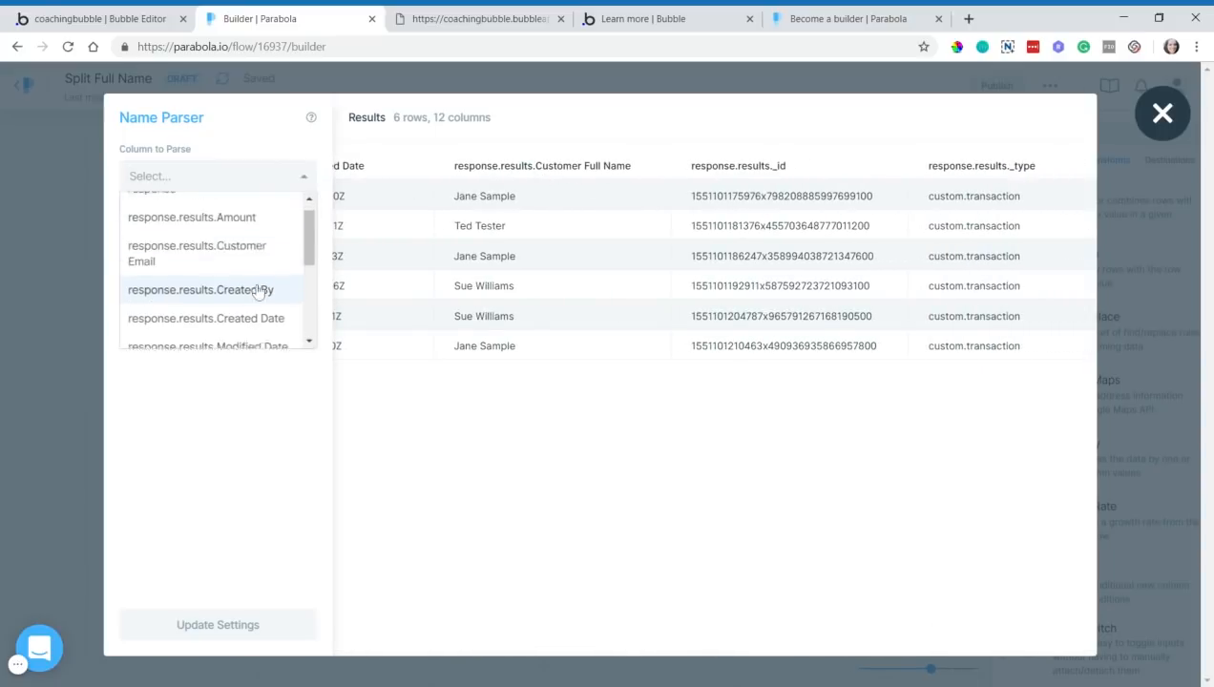
{"action": "left_click", "coordinate": [253, 324]}
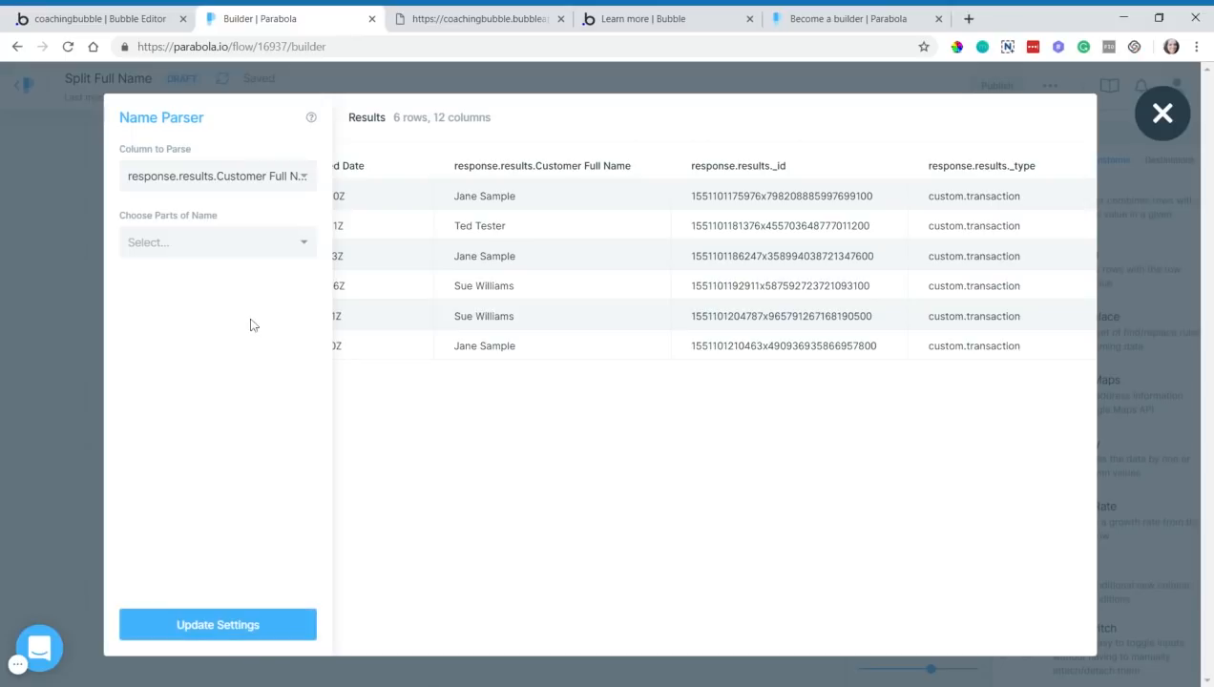
- Extract the First Name and Last Name parts and apply the settings
{"action": "left_click", "coordinate": [186, 246]}
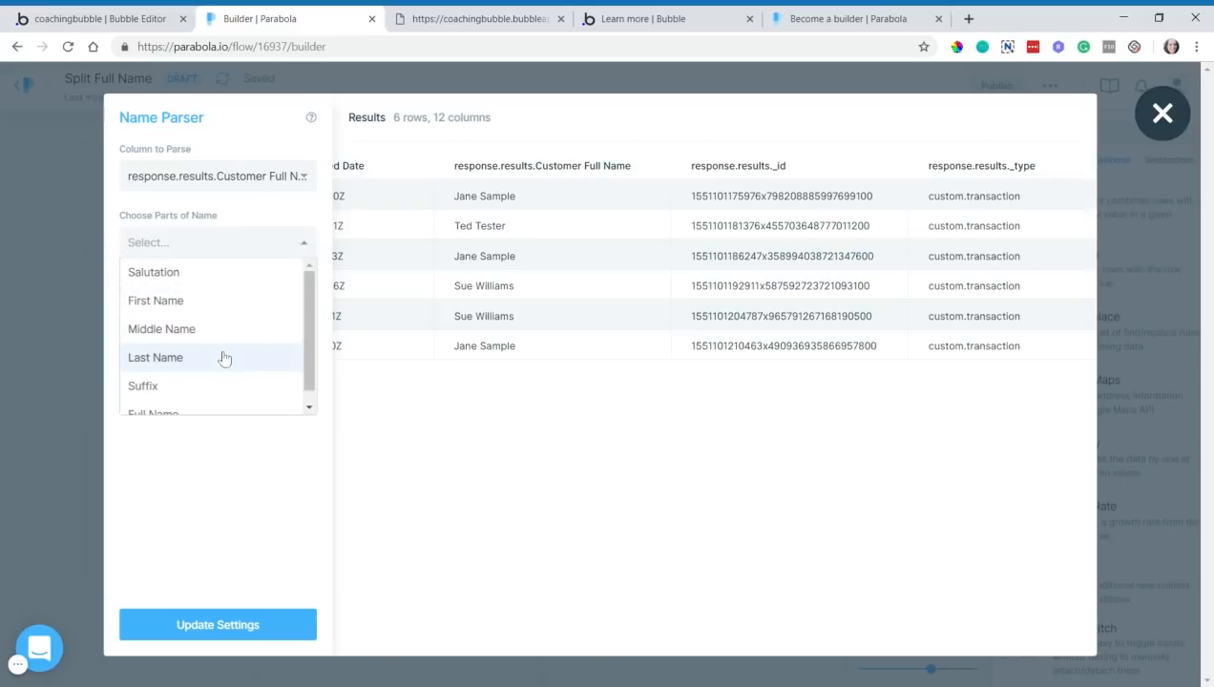
{"action": "scroll", "coordinate": [197, 352], "scroll_direction": "down", "scroll_amount": 1}
{"action": "scroll", "coordinate": [203, 345], "scroll_direction": "up", "scroll_amount": 1}
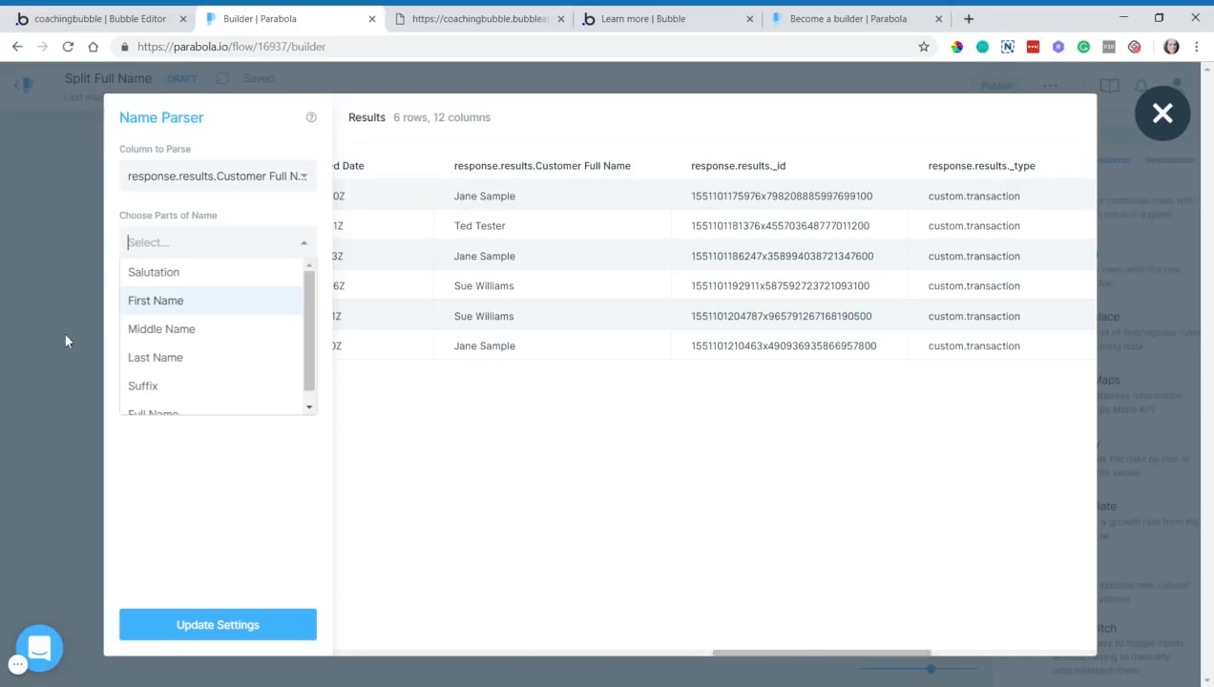
{"action": "left_click", "coordinate": [162, 302]}
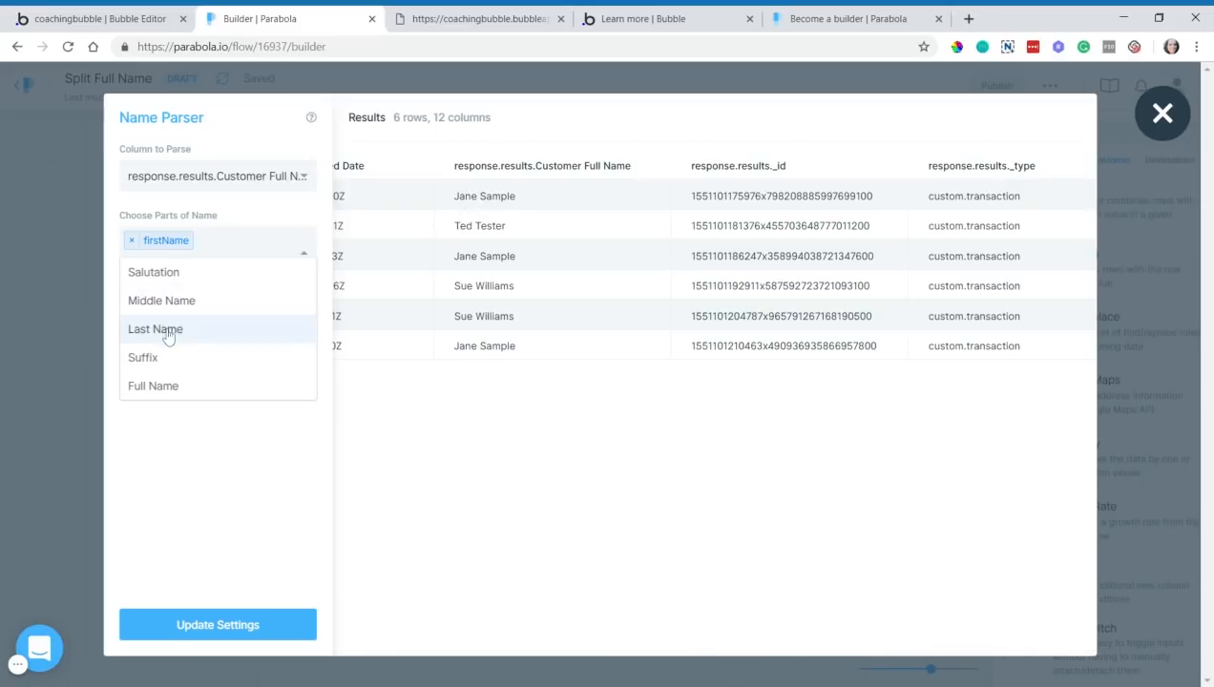
{"action": "left_click", "coordinate": [168, 330]}
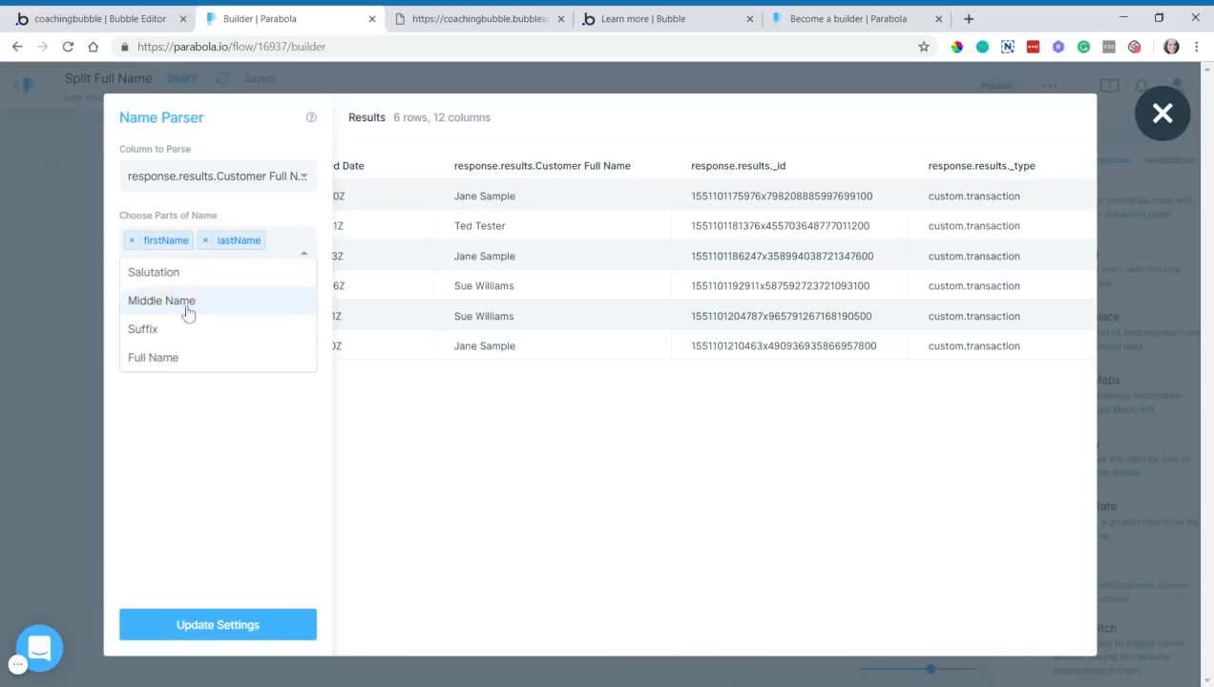
{"action": "left_click", "coordinate": [226, 416]}
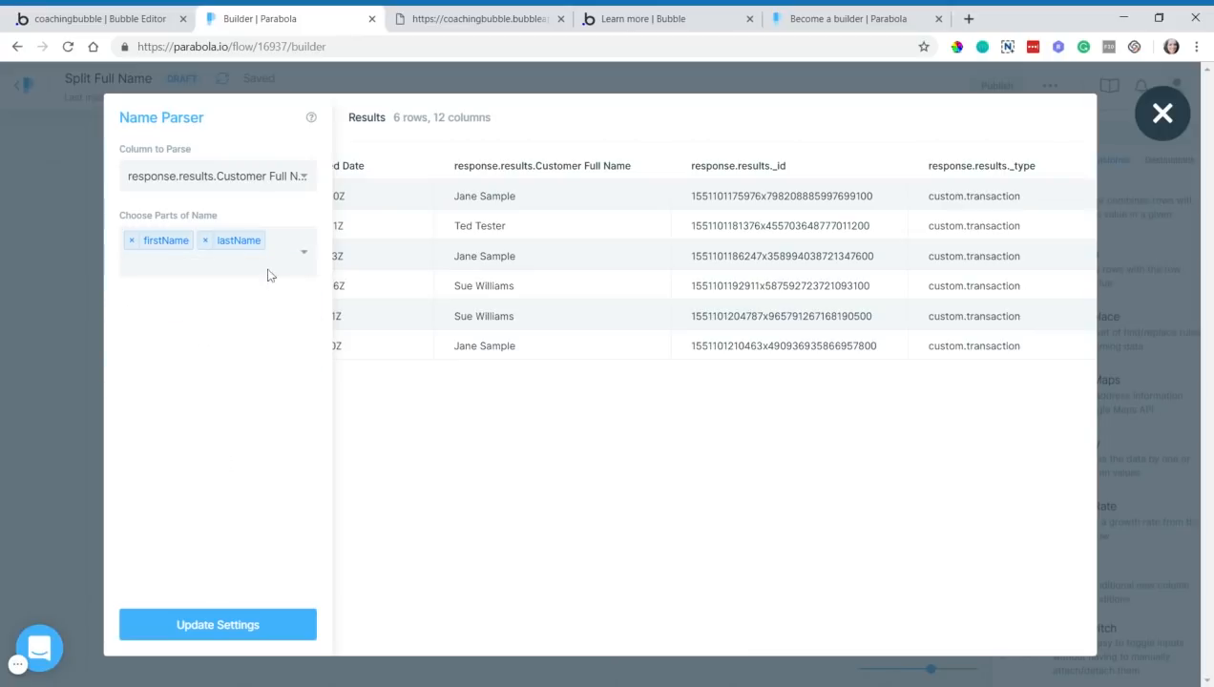
{"action": "left_click", "coordinate": [218, 625]}
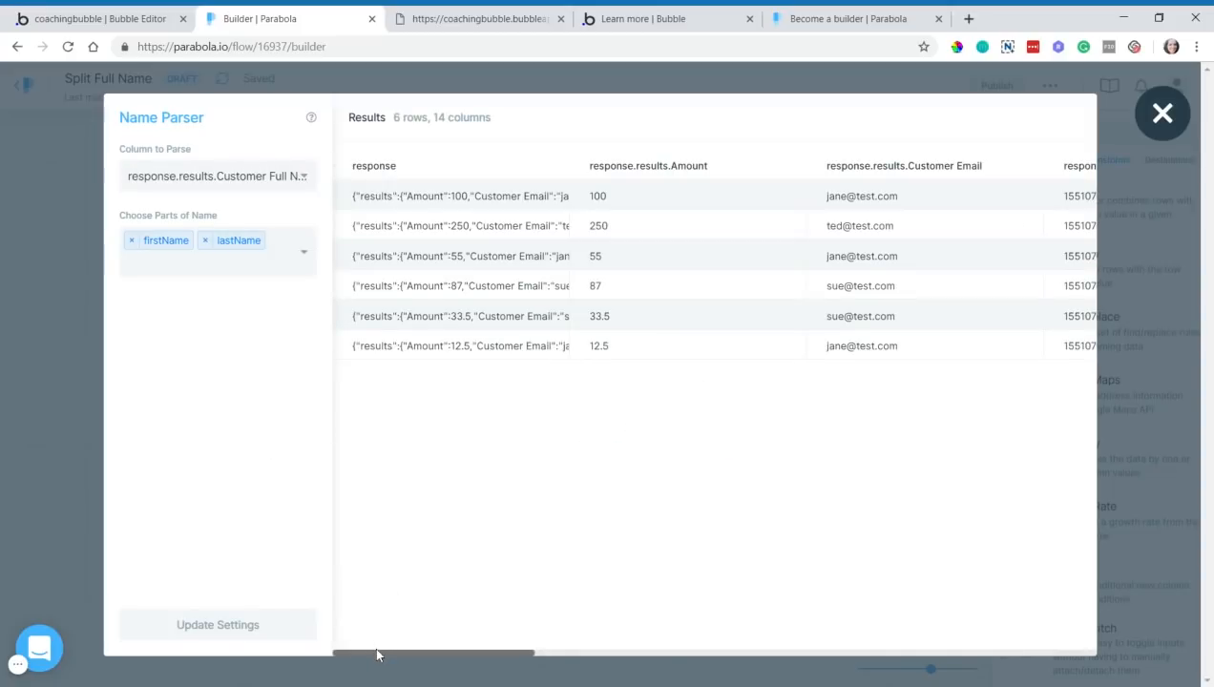
- Check the new firstName and lastName columns in the results, then close the Name Parser
{"action": "left_click_drag", "start_coordinate": [376, 659], "coordinate": [985, 627]}
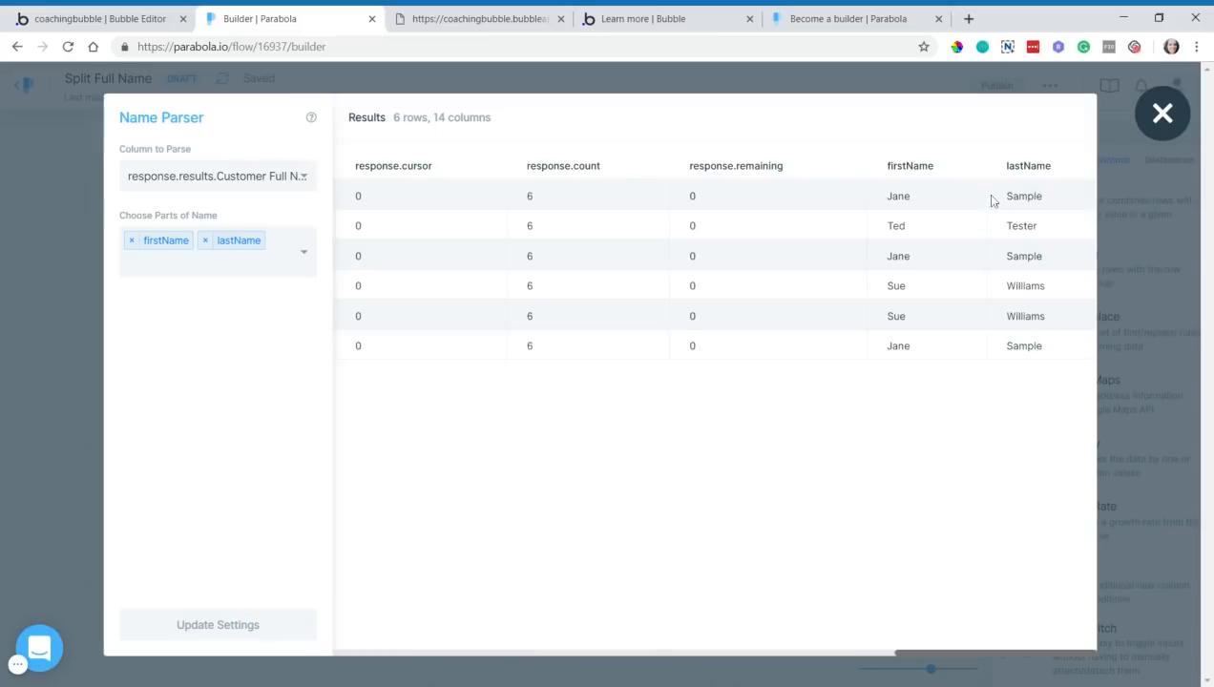
{"action": "left_click_drag", "start_coordinate": [888, 167], "coordinate": [914, 169]}
{"action": "left_click_drag", "start_coordinate": [1008, 175], "coordinate": [1034, 176]}
{"action": "left_click", "coordinate": [1035, 178]}
{"action": "left_click", "coordinate": [1159, 116]}
{"action": "mouse_move", "coordinate": [602, 240]}
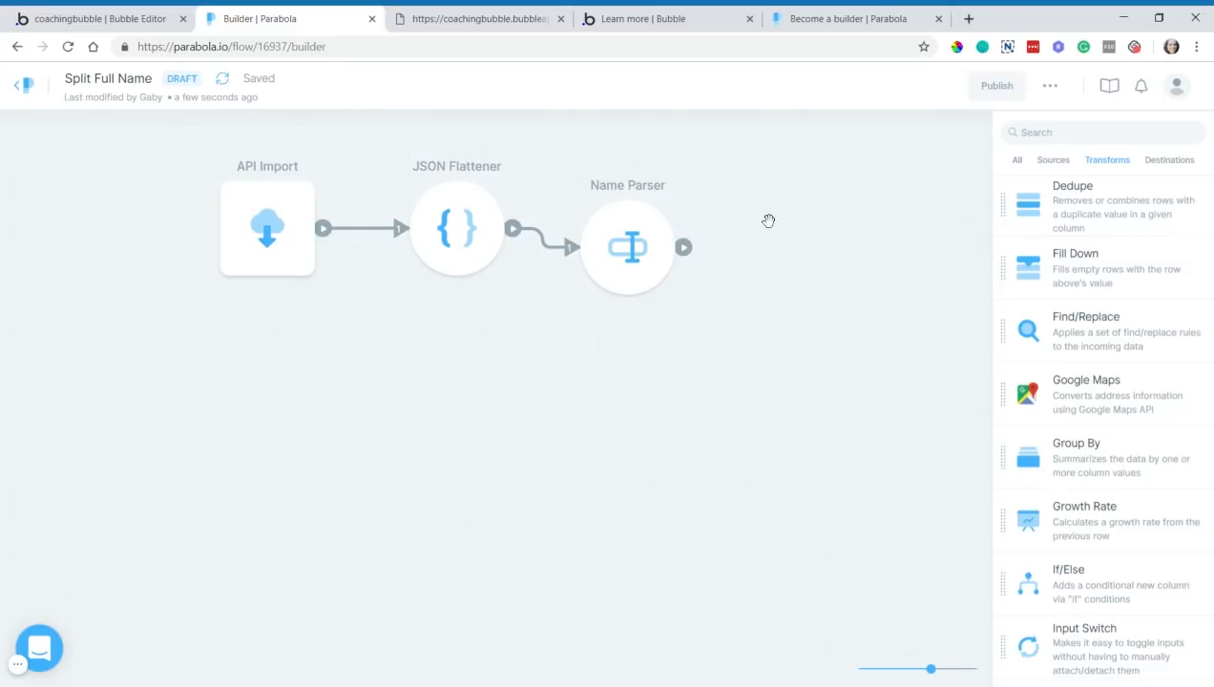
- Show the Destinations list and scroll through exports such as CSV Export and Google Sheets Export
{"action": "left_click", "coordinate": [1168, 160]}
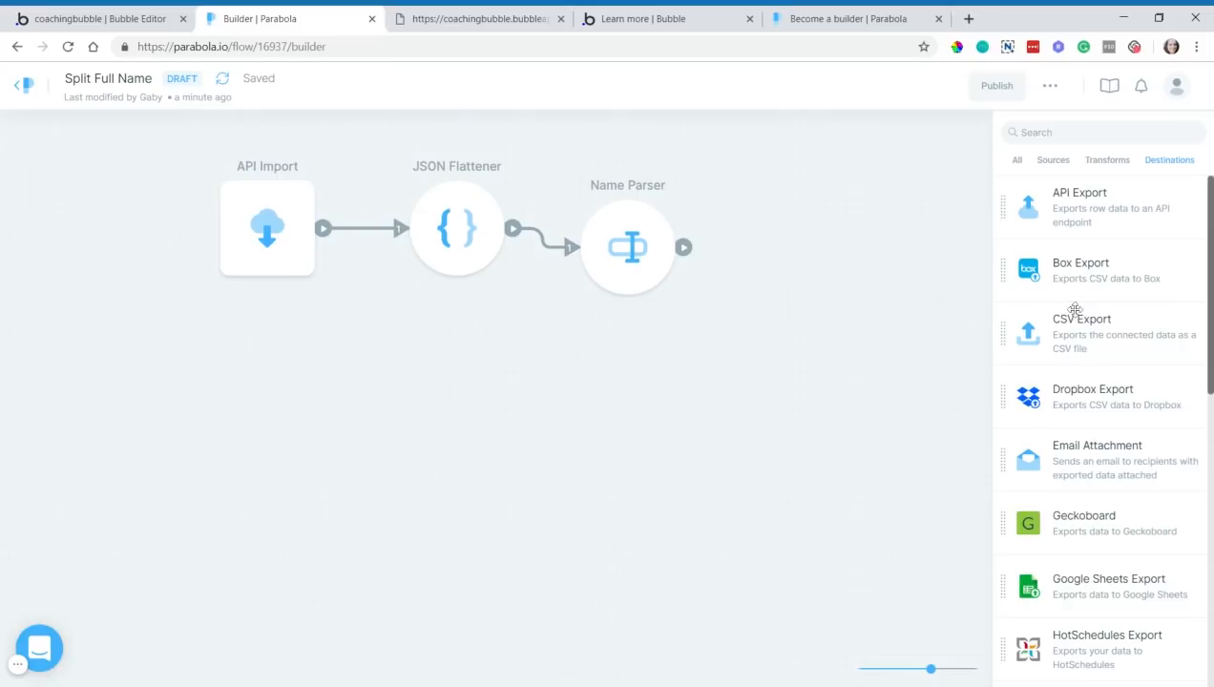
{"action": "scroll", "coordinate": [1070, 327], "scroll_direction": "down", "scroll_amount": 1}
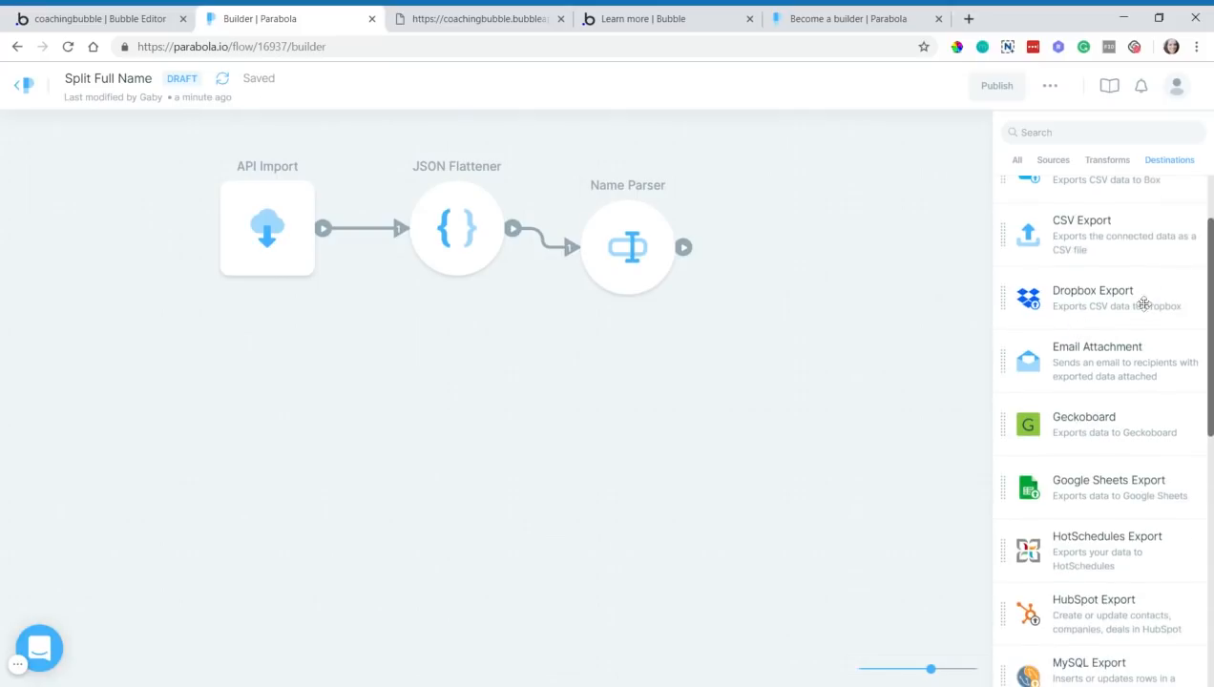
{"action": "scroll", "coordinate": [1097, 368], "scroll_direction": "down", "scroll_amount": 1}
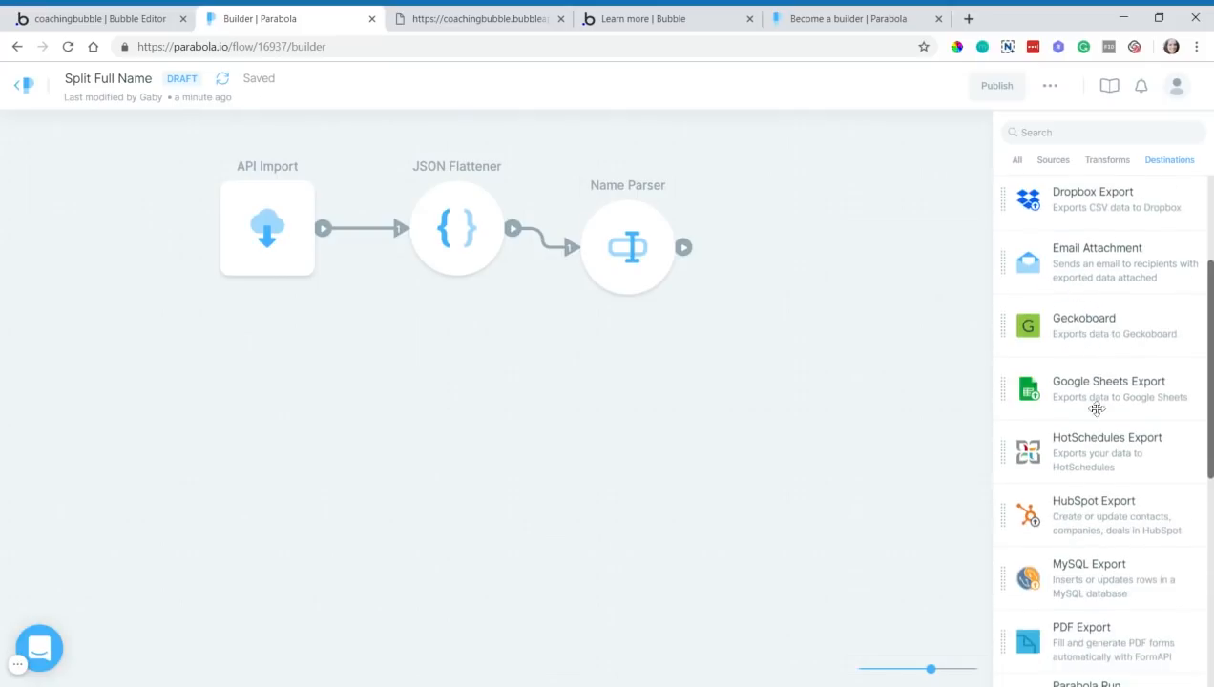
{"action": "scroll", "coordinate": [1087, 396], "scroll_direction": "down", "scroll_amount": 1}
{"action": "scroll", "coordinate": [1106, 572], "scroll_direction": "down", "scroll_amount": 4}
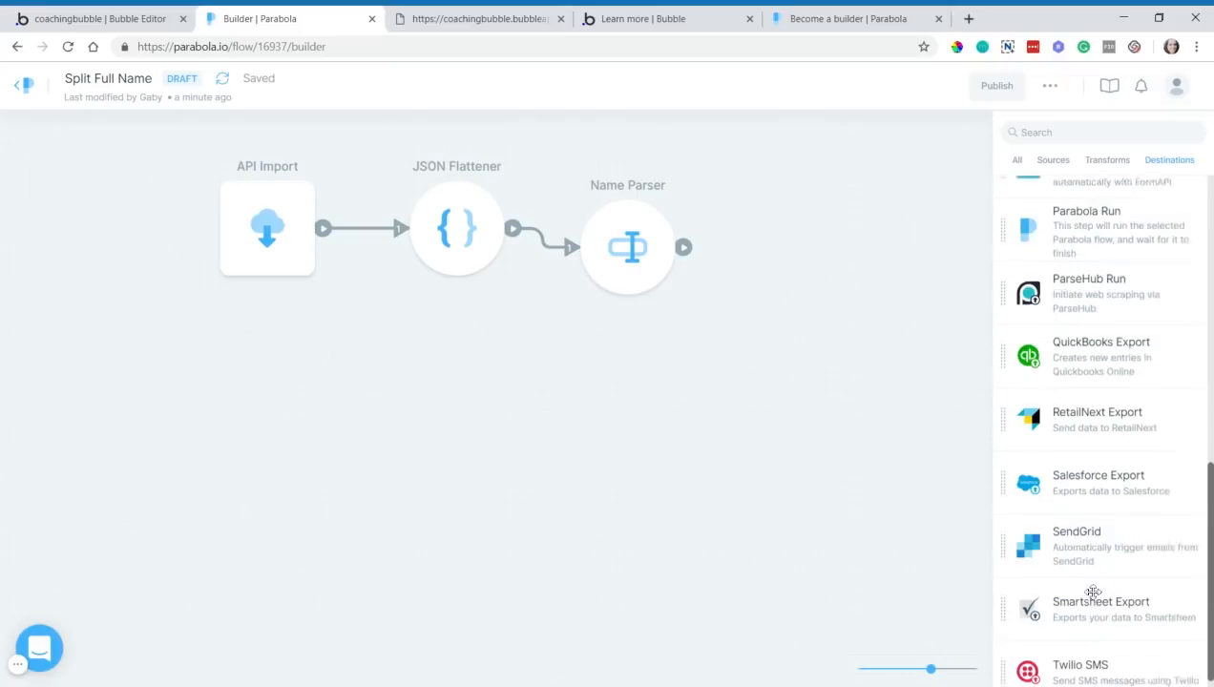
{"action": "scroll", "coordinate": [1097, 529], "scroll_direction": "up", "scroll_amount": 5}
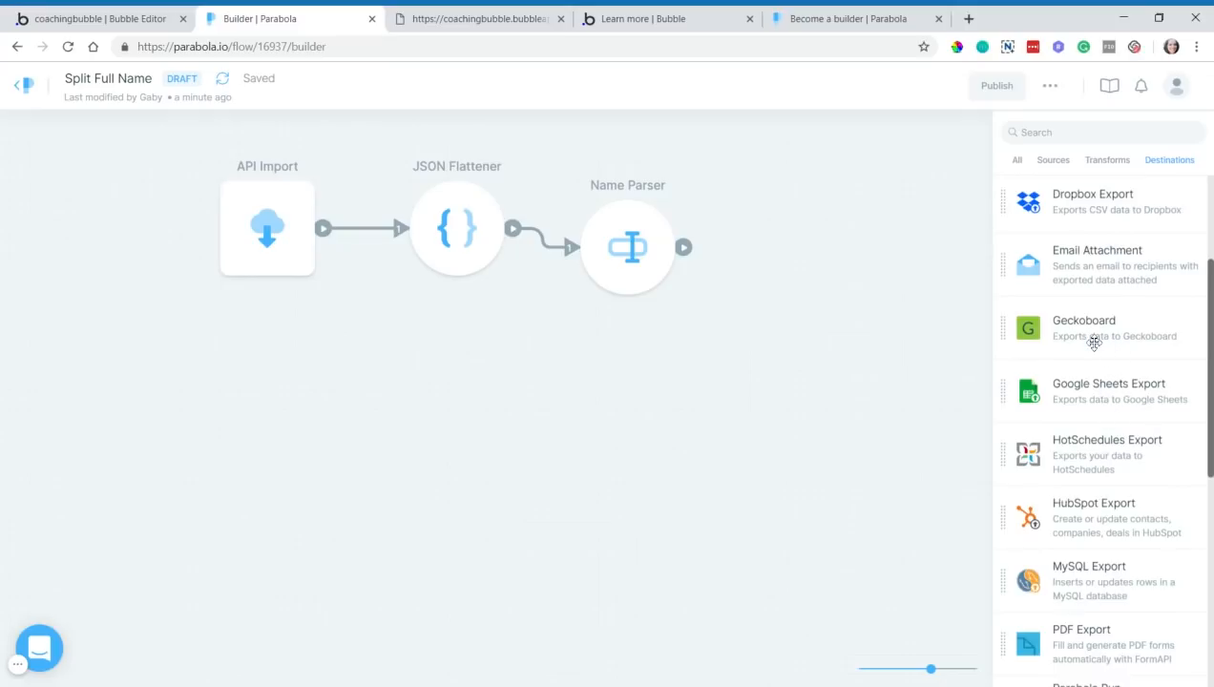
{"action": "scroll", "coordinate": [1026, 248], "scroll_direction": "up", "scroll_amount": 2}
{"action": "scroll", "coordinate": [1027, 248], "scroll_direction": "up", "scroll_amount": 1}
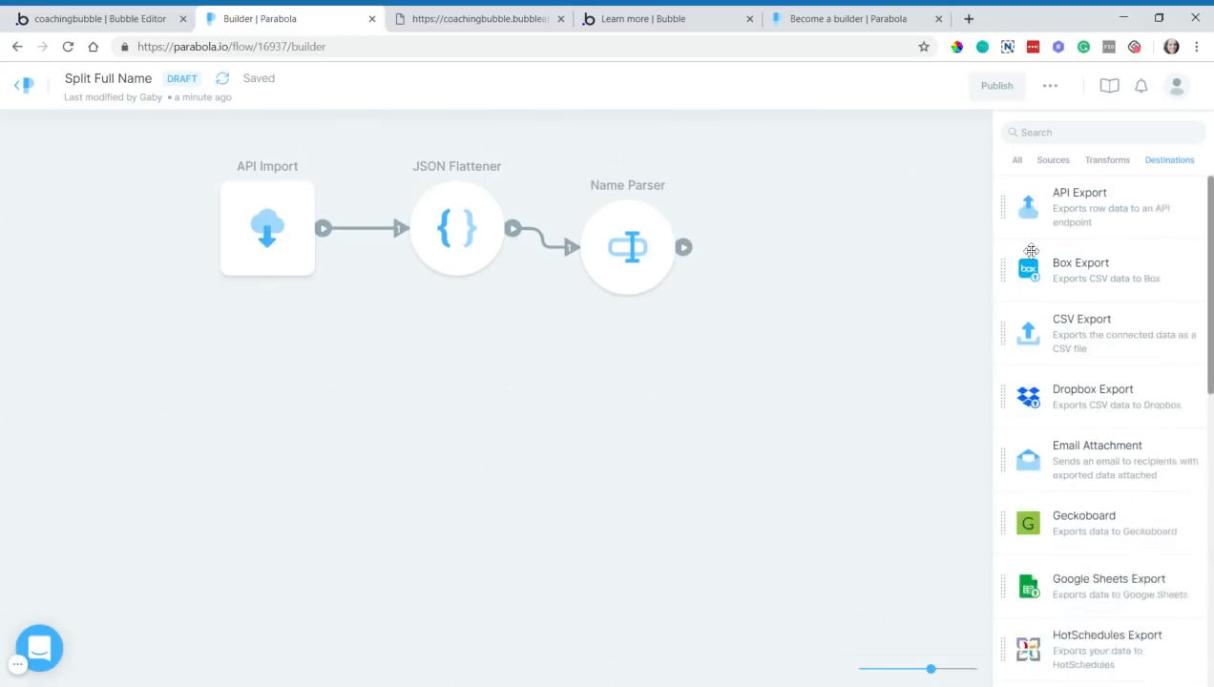
- Add API Export and Google Sheets Export steps, each connected from Name Parser's output
{"action": "left_click_drag", "start_coordinate": [1116, 216], "coordinate": [817, 243]}
{"action": "left_click_drag", "start_coordinate": [689, 255], "coordinate": [789, 252]}
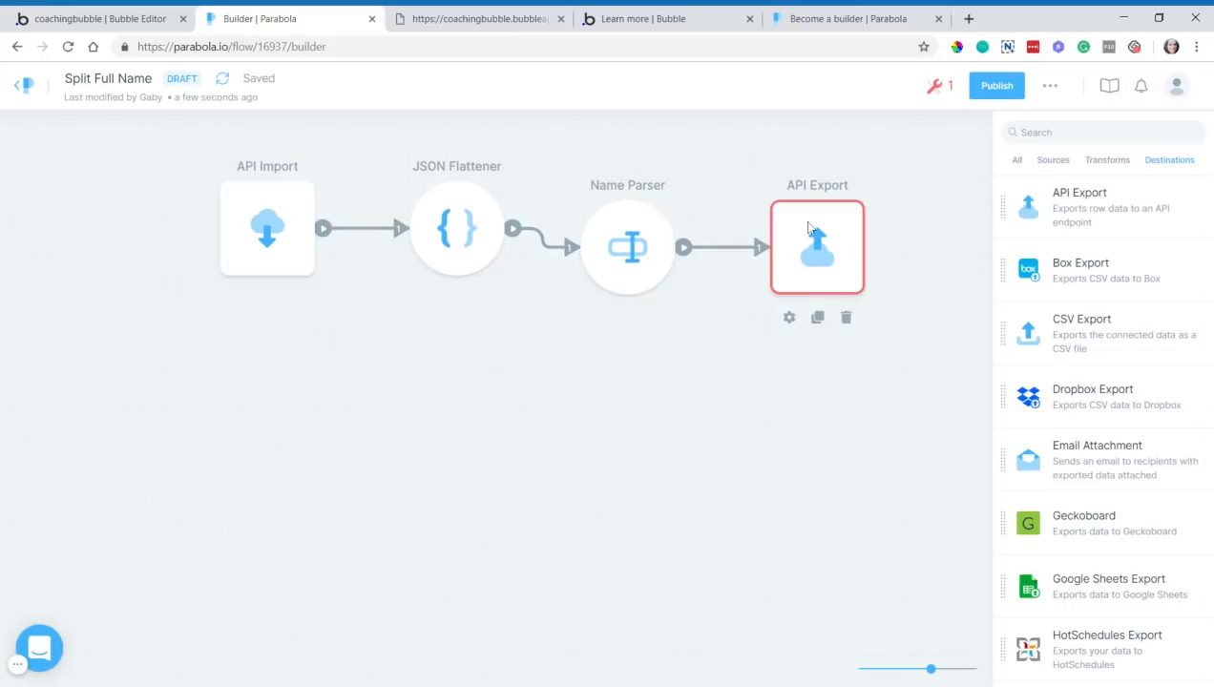
{"action": "left_click_drag", "start_coordinate": [1101, 584], "coordinate": [816, 422]}
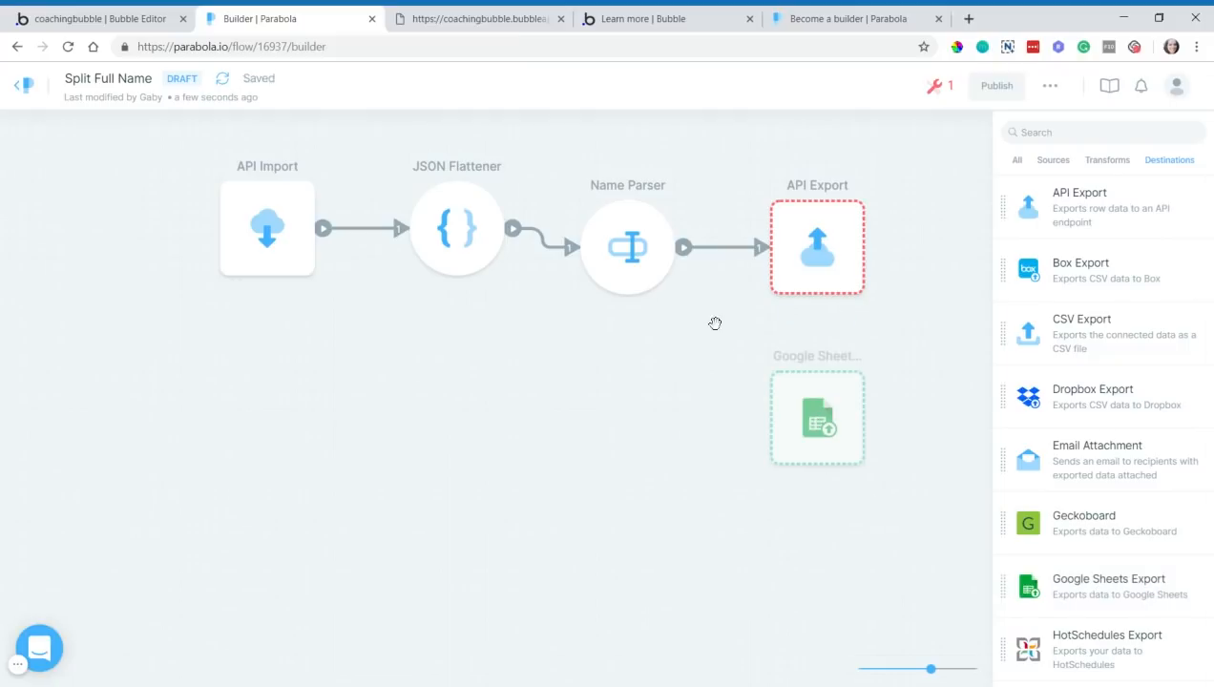
{"action": "left_click_drag", "start_coordinate": [683, 247], "coordinate": [792, 406]}
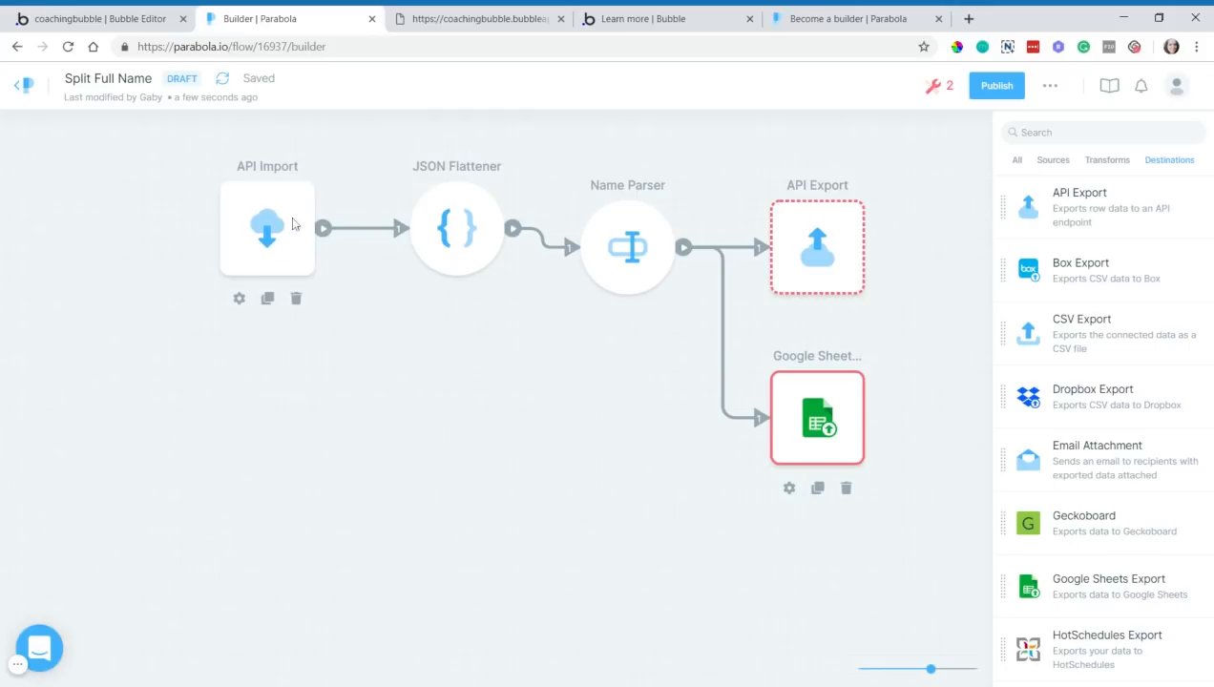
- Add a Stripe source step to the flow canvas
{"action": "scroll", "coordinate": [1151, 401], "scroll_direction": "down", "scroll_amount": 8}
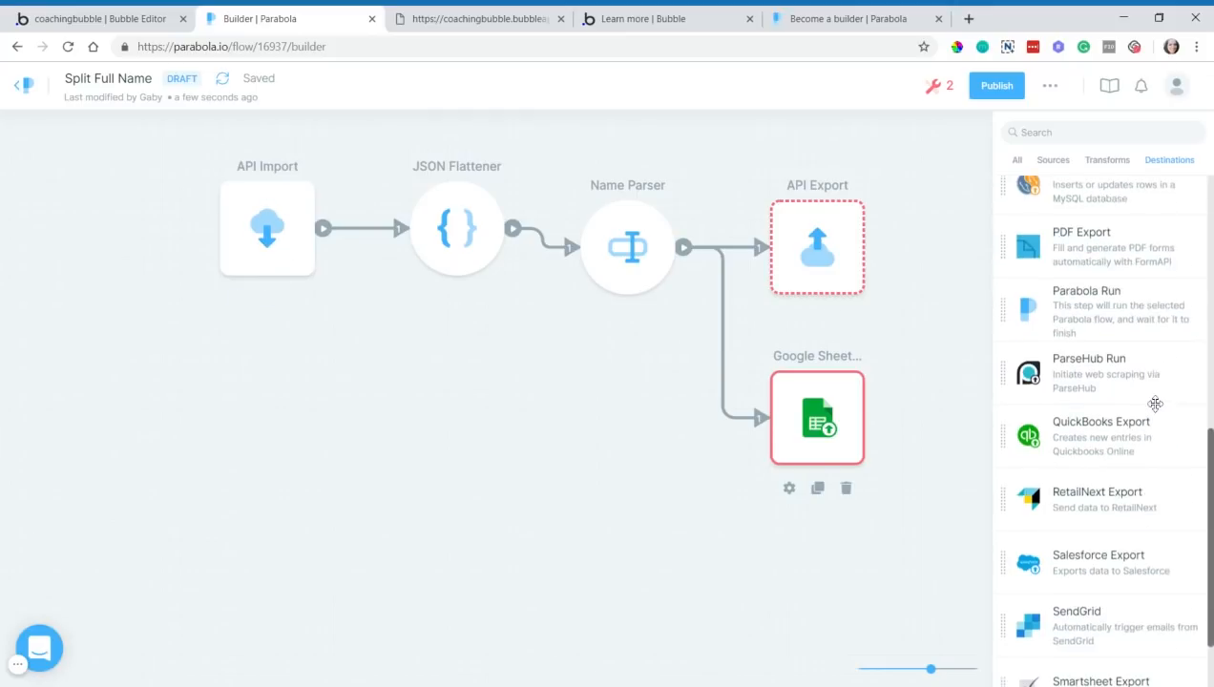
{"action": "left_click", "coordinate": [1052, 159]}
{"action": "scroll", "coordinate": [1112, 446], "scroll_direction": "down", "scroll_amount": 2}
{"action": "scroll", "coordinate": [1111, 446], "scroll_direction": "down", "scroll_amount": 12}
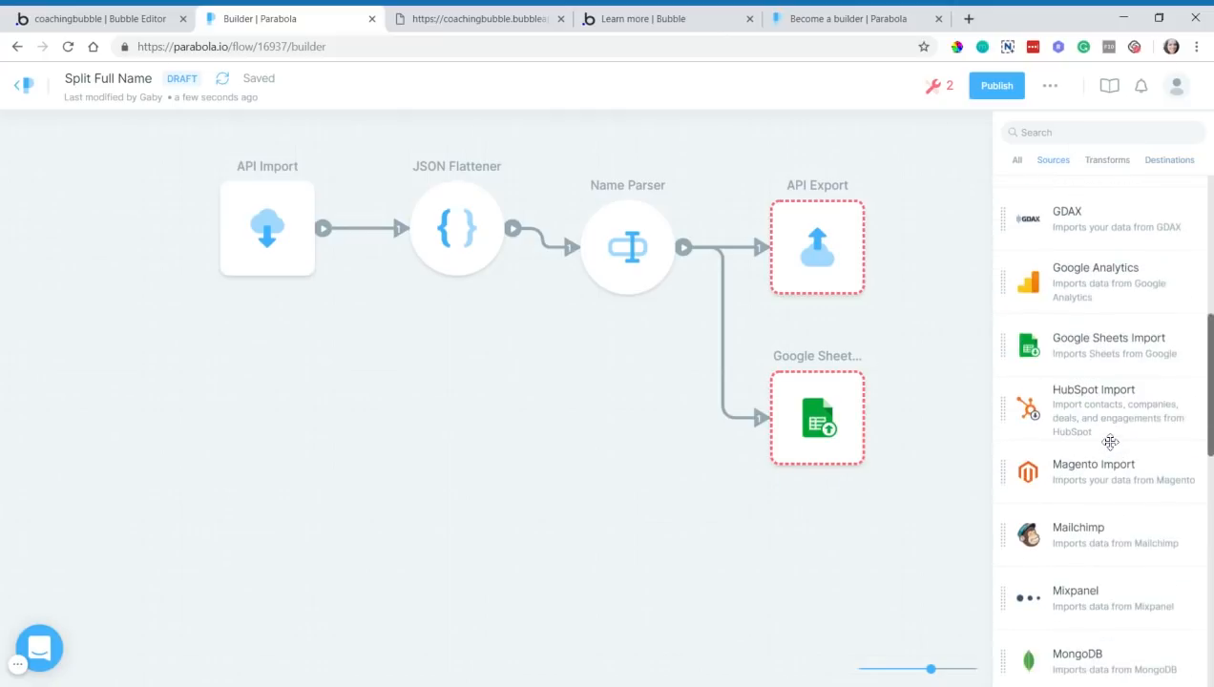
{"action": "left_click_drag", "start_coordinate": [1096, 560], "coordinate": [434, 250]}
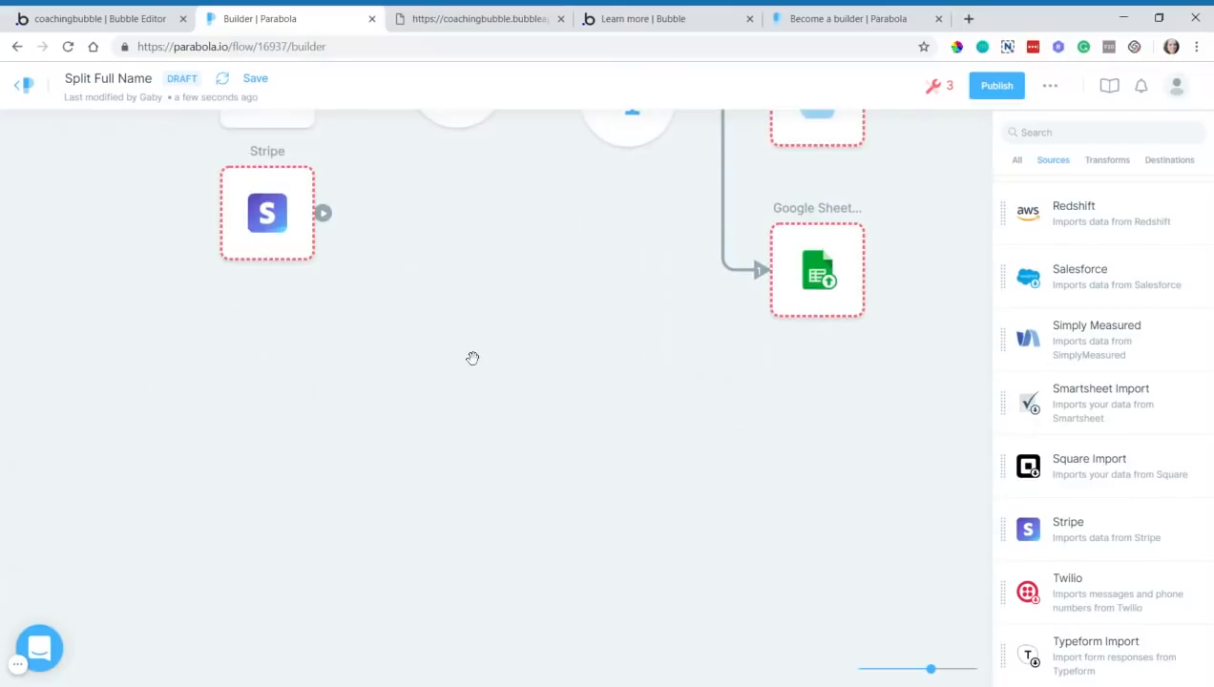
- Add a Join step fed by API Import and Stripe, and connect Join into JSON Flattener
{"action": "left_click", "coordinate": [1107, 163]}
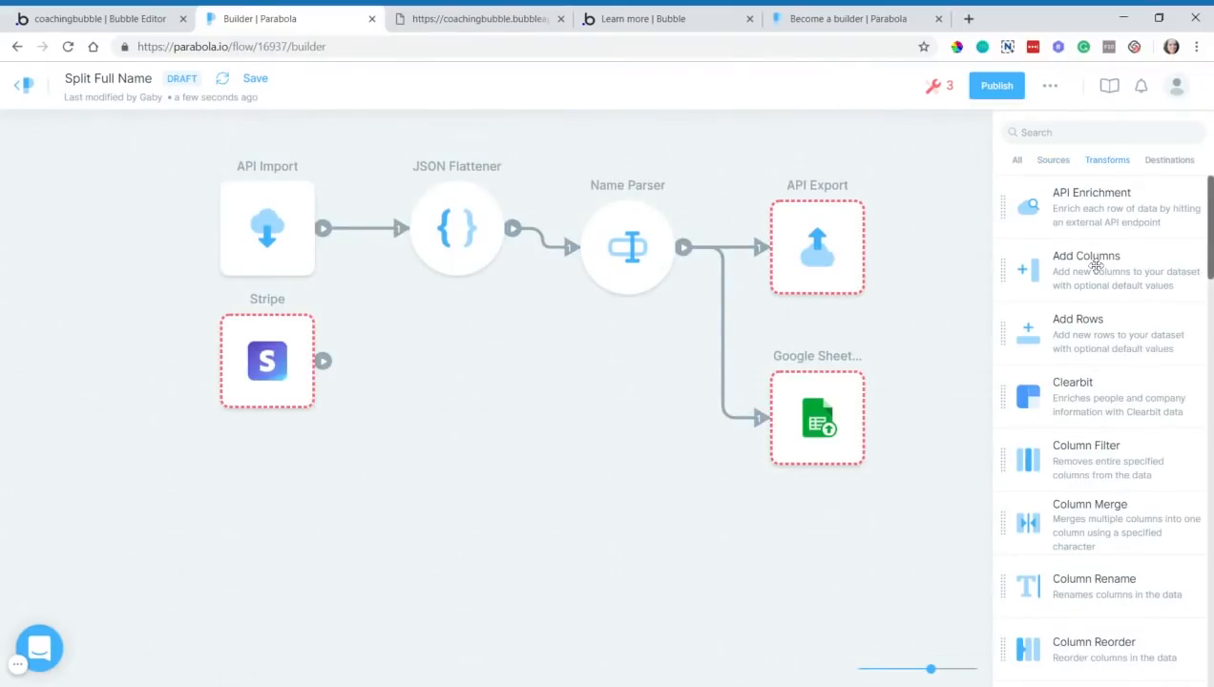
{"action": "scroll", "coordinate": [1088, 466], "scroll_direction": "down", "scroll_amount": 4}
{"action": "scroll", "coordinate": [1095, 467], "scroll_direction": "down", "scroll_amount": 5}
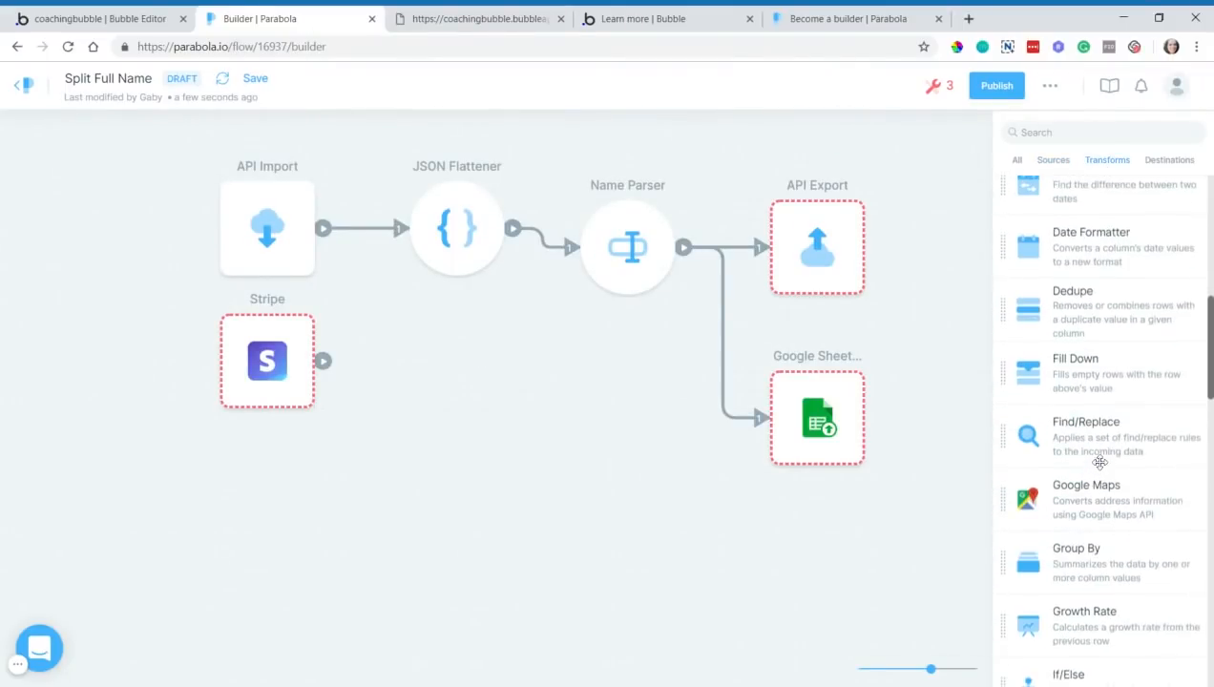
{"action": "left_click_drag", "start_coordinate": [1113, 603], "coordinate": [401, 307]}
{"action": "left_click_drag", "start_coordinate": [287, 263], "coordinate": [110, 231]}
{"action": "left_click_drag", "start_coordinate": [240, 344], "coordinate": [127, 341]}
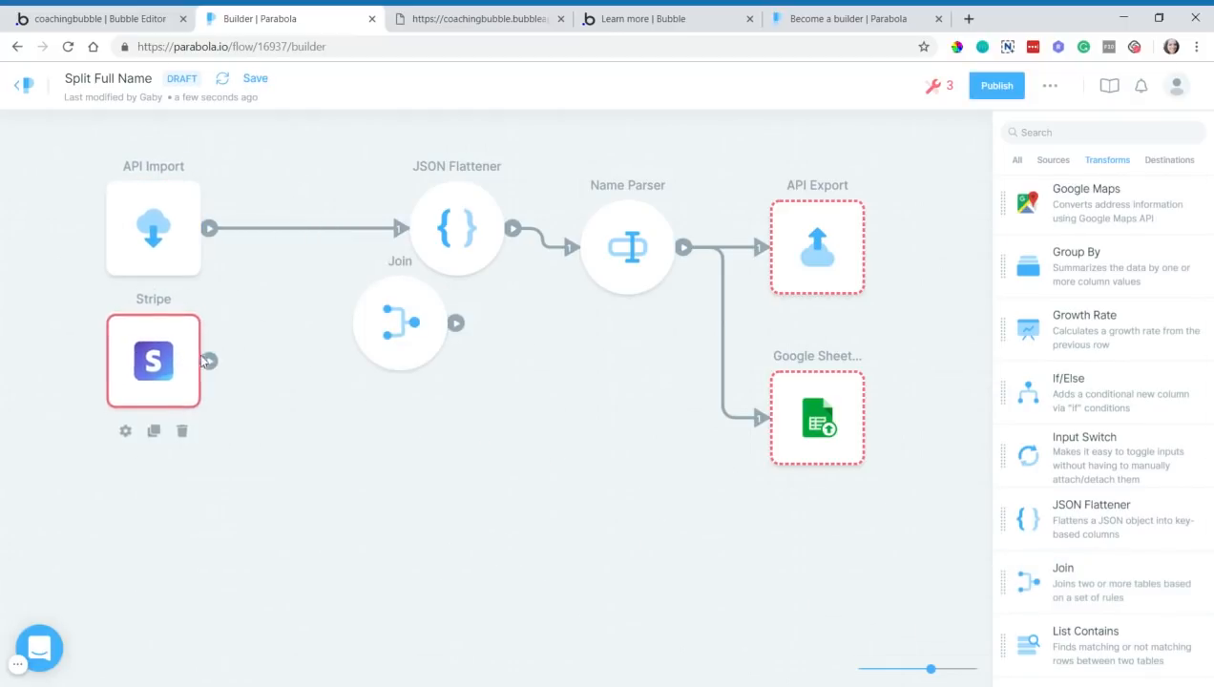
{"action": "left_click_drag", "start_coordinate": [211, 362], "coordinate": [342, 332]}
{"action": "left_click_drag", "start_coordinate": [397, 229], "coordinate": [269, 307]}
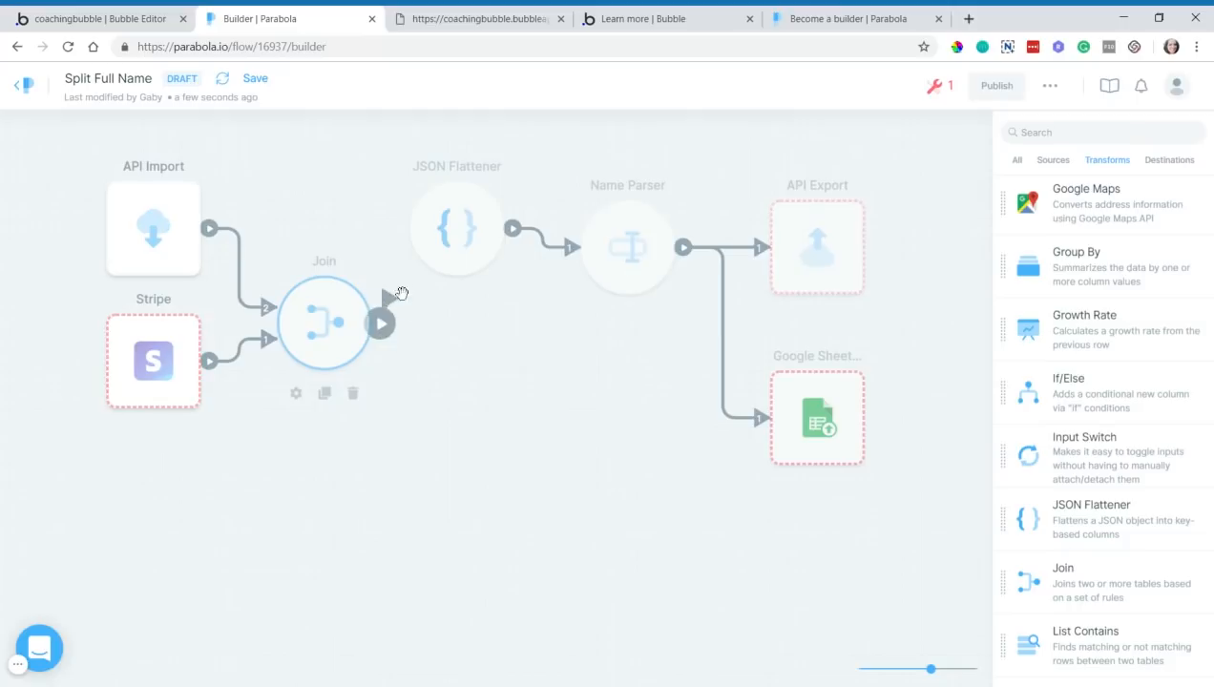
{"action": "left_click_drag", "start_coordinate": [380, 322], "coordinate": [468, 269]}
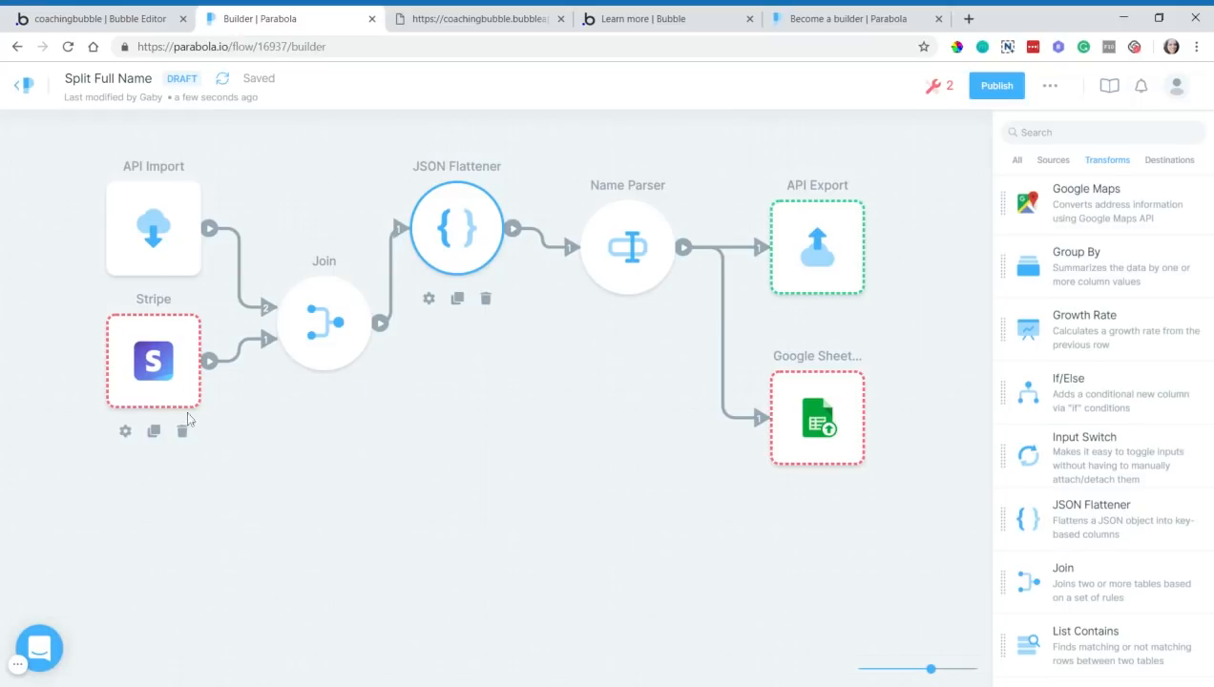
- Remove the Stripe and Join steps and reconnect API Import directly to JSON Flattener
{"action": "left_click", "coordinate": [183, 431]}
{"action": "left_click", "coordinate": [649, 345]}
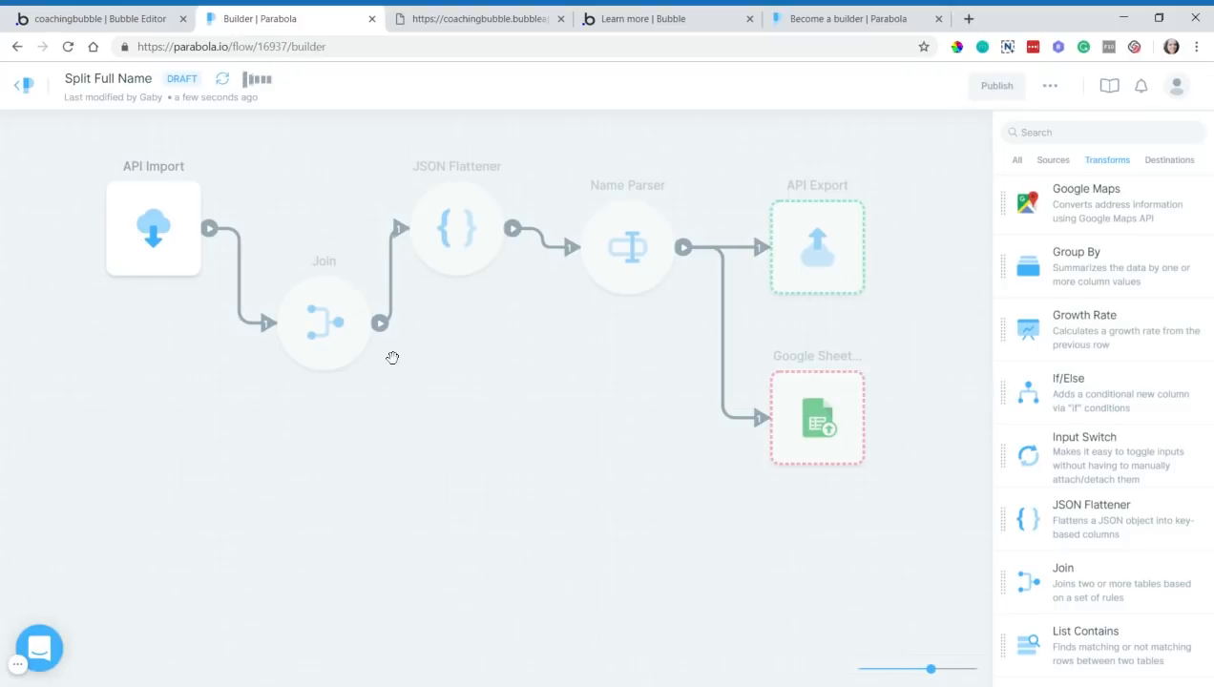
{"action": "left_click", "coordinate": [351, 390]}
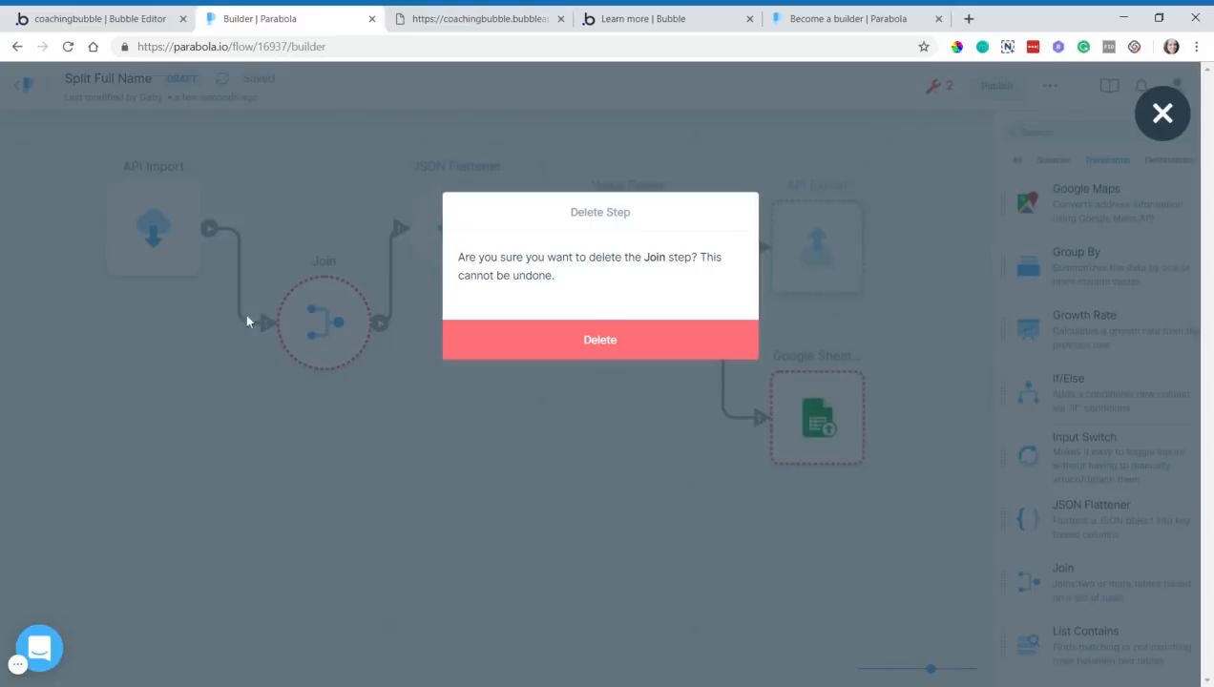
{"action": "left_click", "coordinate": [501, 346]}
{"action": "left_click_drag", "start_coordinate": [209, 229], "coordinate": [424, 238]}
{"action": "left_click_drag", "start_coordinate": [186, 250], "coordinate": [303, 252]}
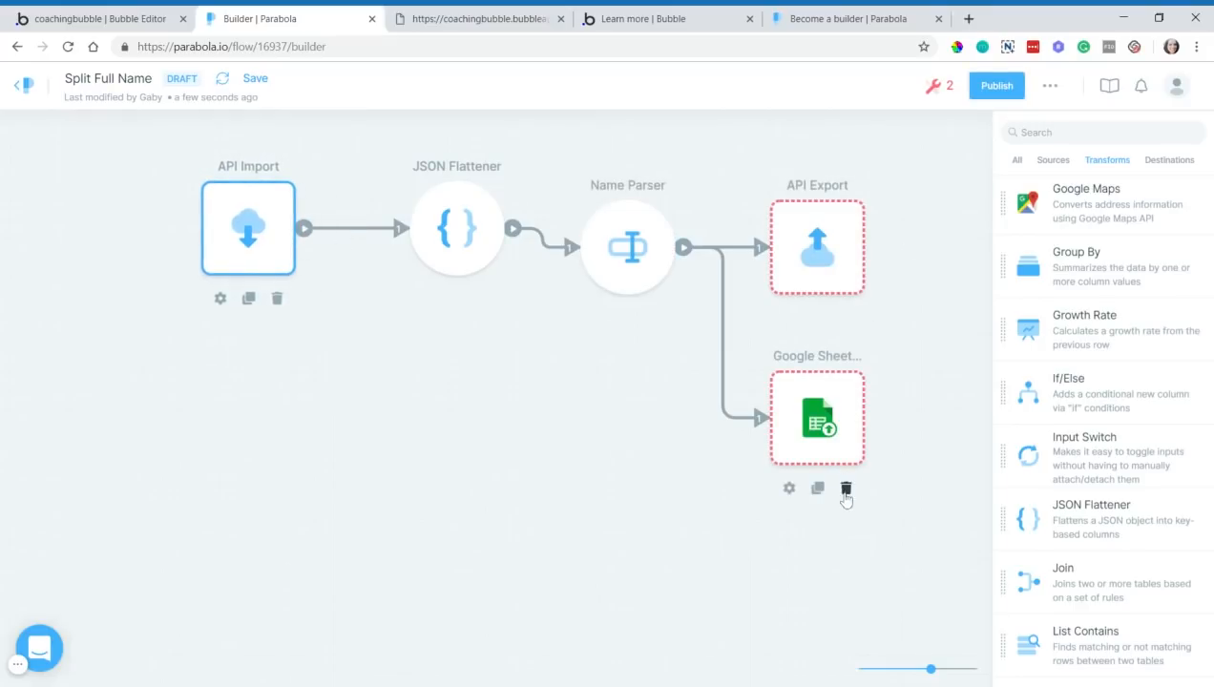
- Delete the Google Sheets Export step and review the Name Parser results
{"action": "left_click", "coordinate": [845, 490]}
{"action": "left_click", "coordinate": [643, 346]}
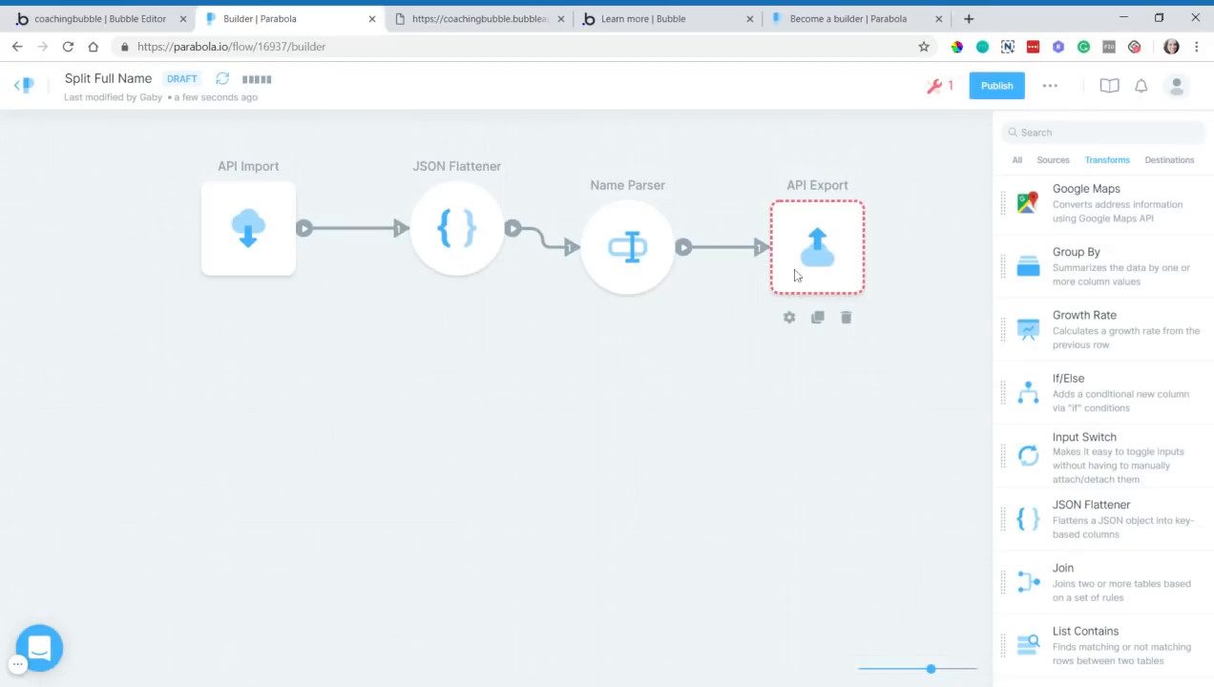
{"action": "left_click", "coordinate": [654, 266]}
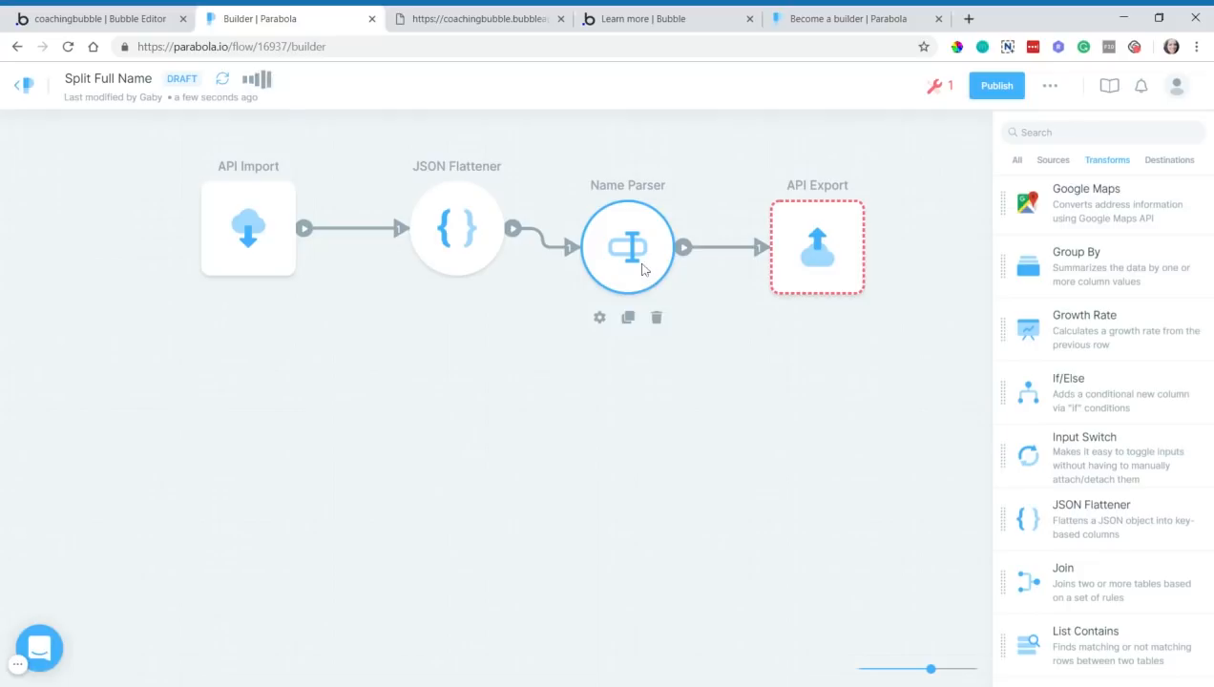
{"action": "double_click", "coordinate": [642, 269]}
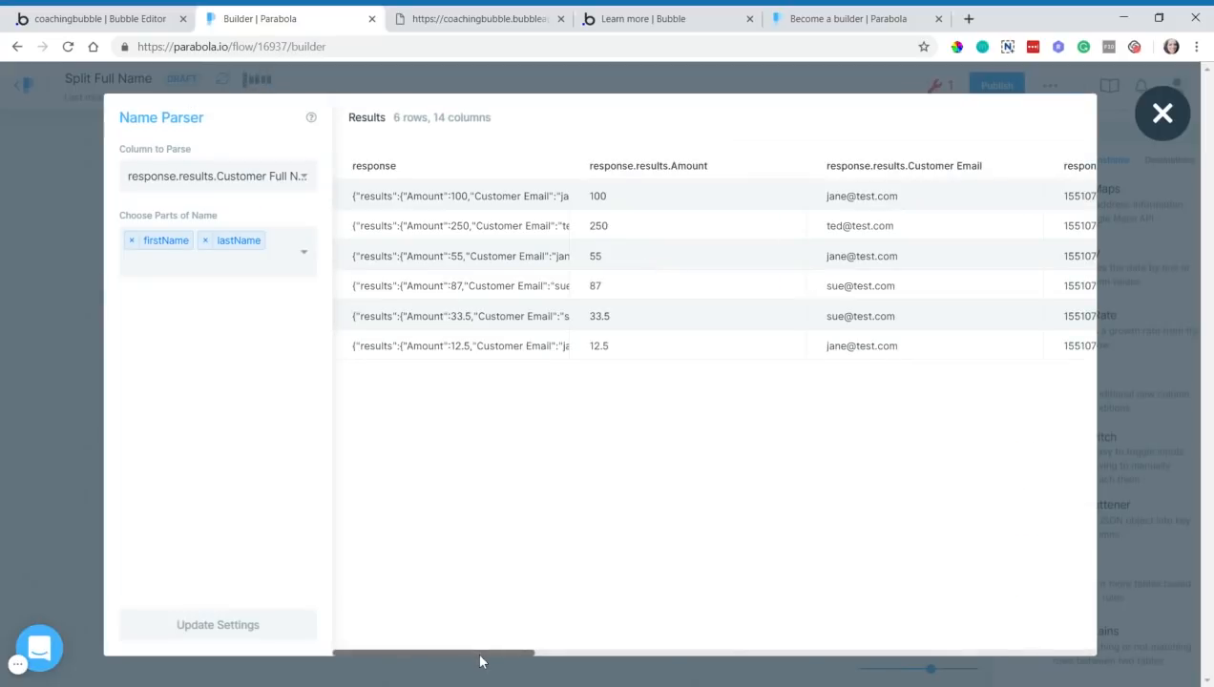
{"action": "left_click_drag", "start_coordinate": [480, 661], "coordinate": [1081, 618]}
{"action": "left_click", "coordinate": [66, 347]}
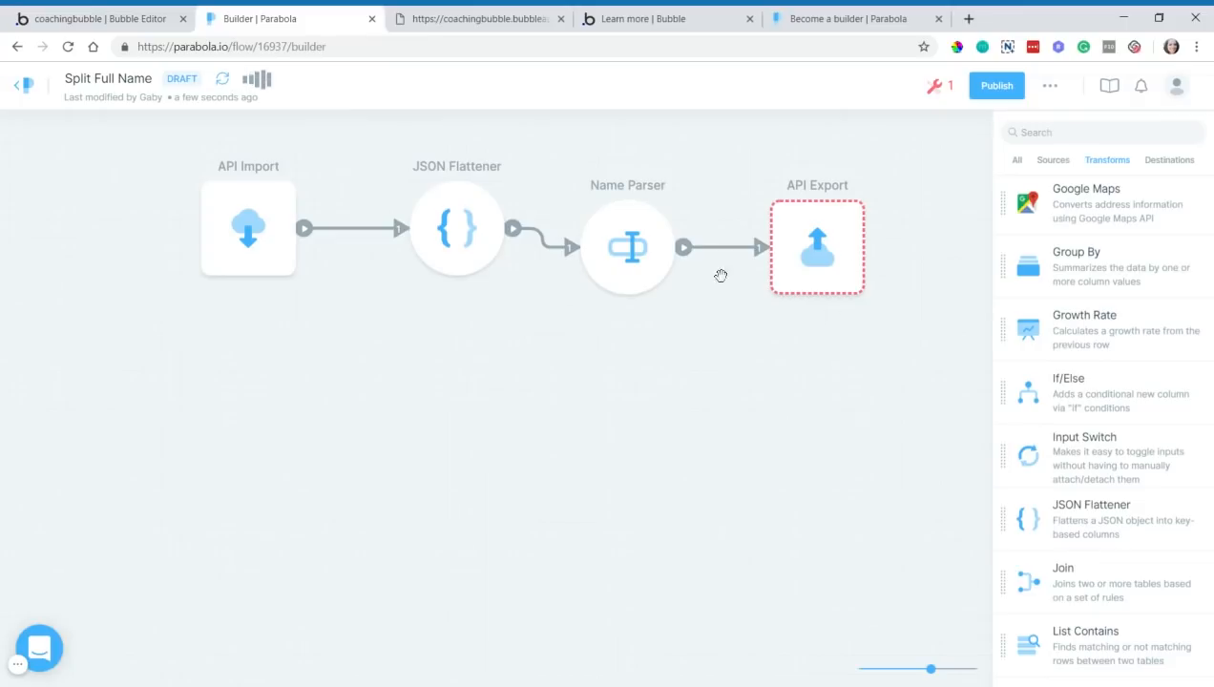
- Open the API Export settings, then return to Bubble's API settings page
{"action": "mouse_move", "coordinate": [842, 259]}
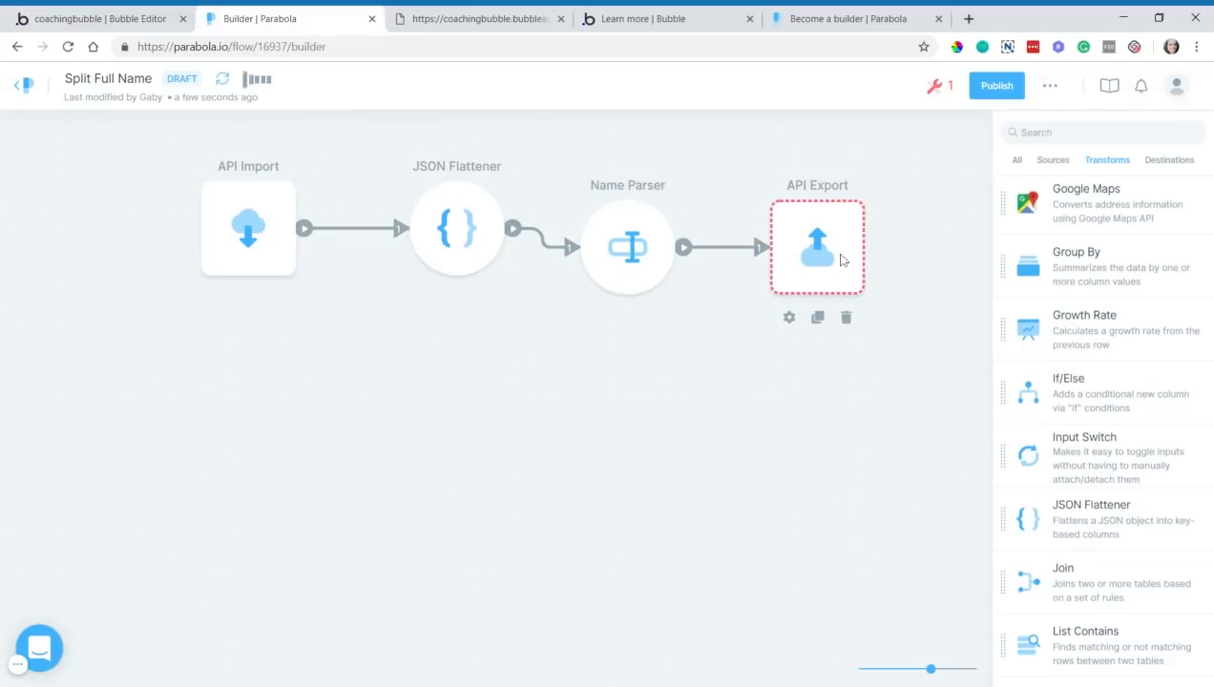
{"action": "left_click", "coordinate": [840, 259]}
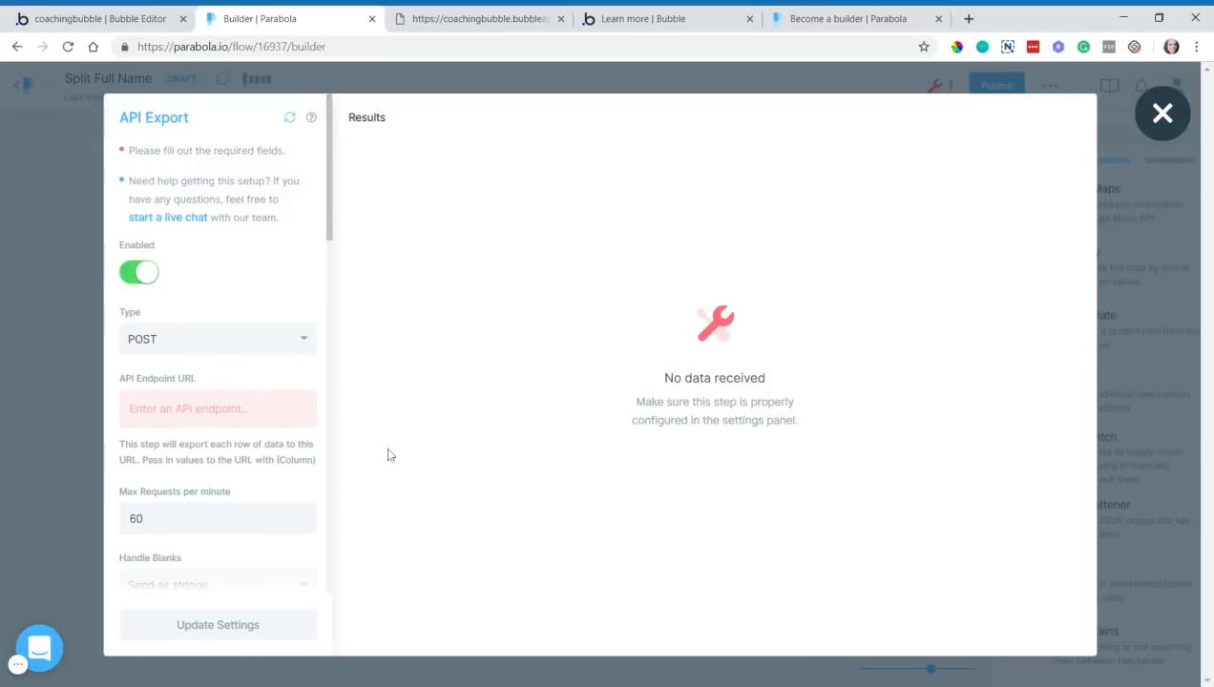
{"action": "left_click", "coordinate": [43, 18]}
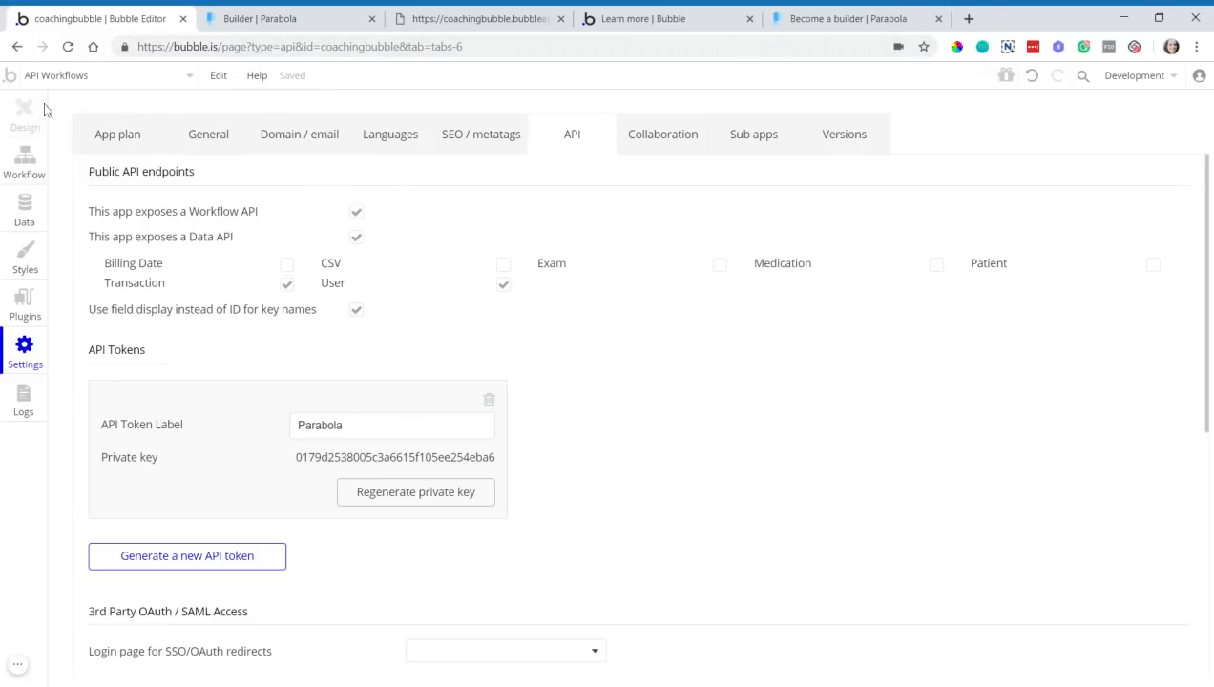
- Open the page selector to view the app's pages and reusable elements, then close it
{"action": "left_click", "coordinate": [44, 76]}
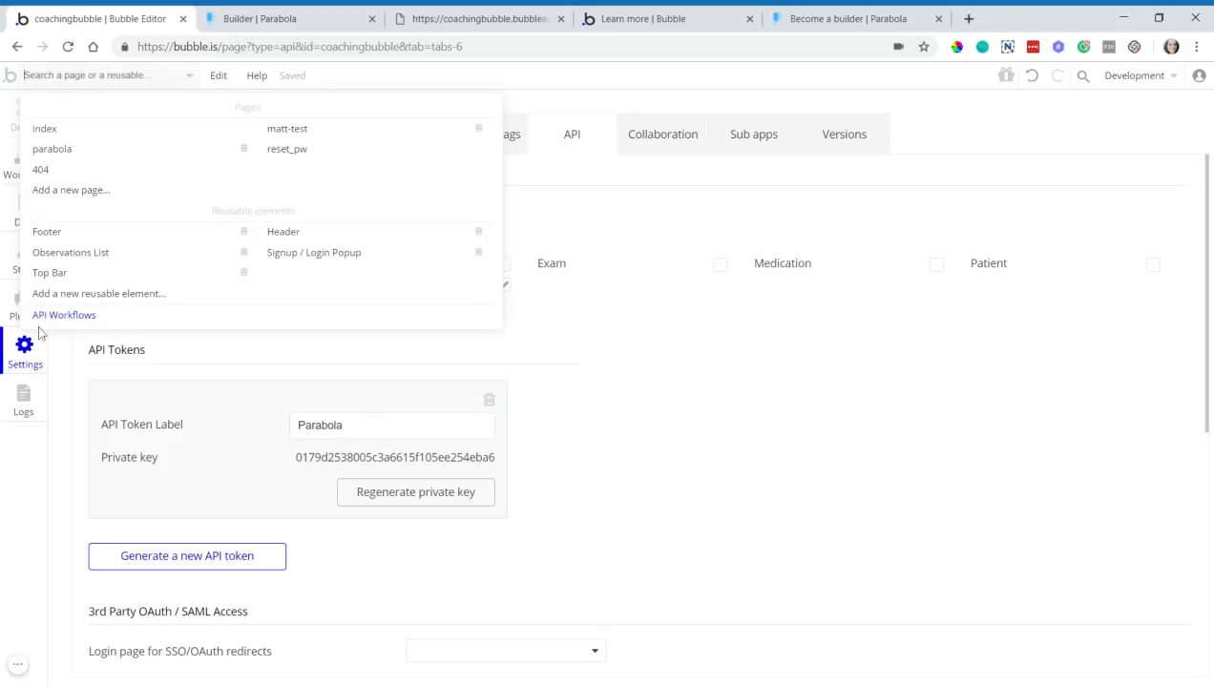
{"action": "left_click", "coordinate": [600, 335]}
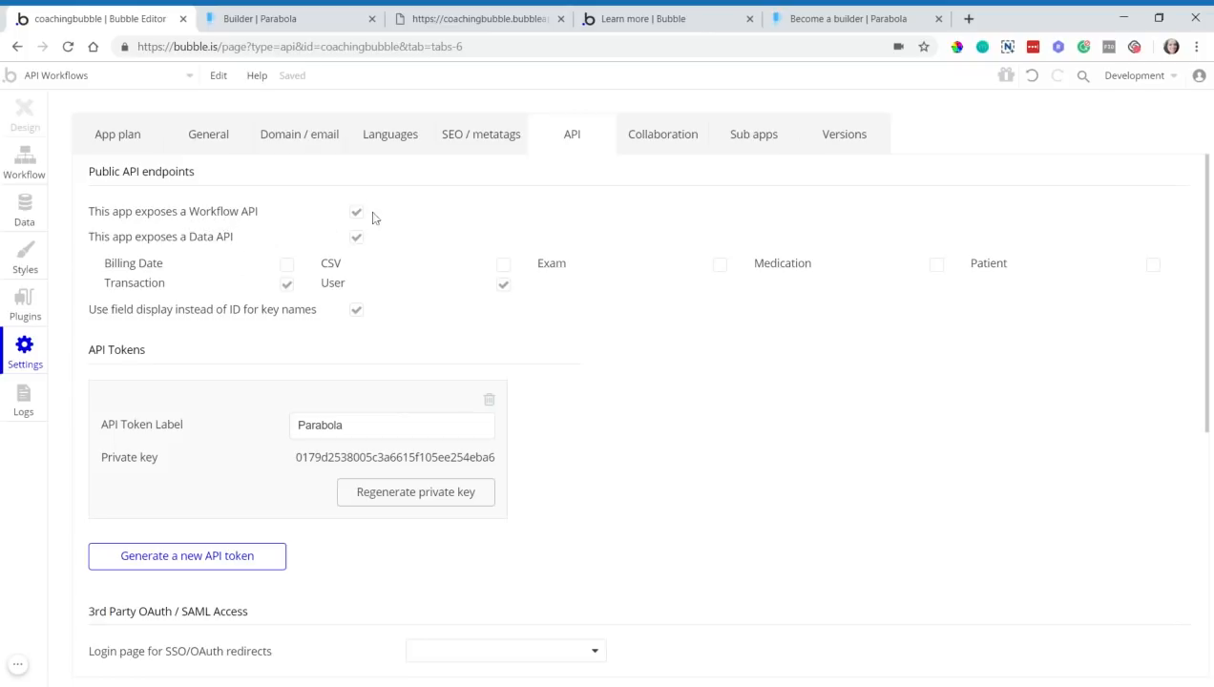
{"action": "mouse_move", "coordinate": [155, 96]}
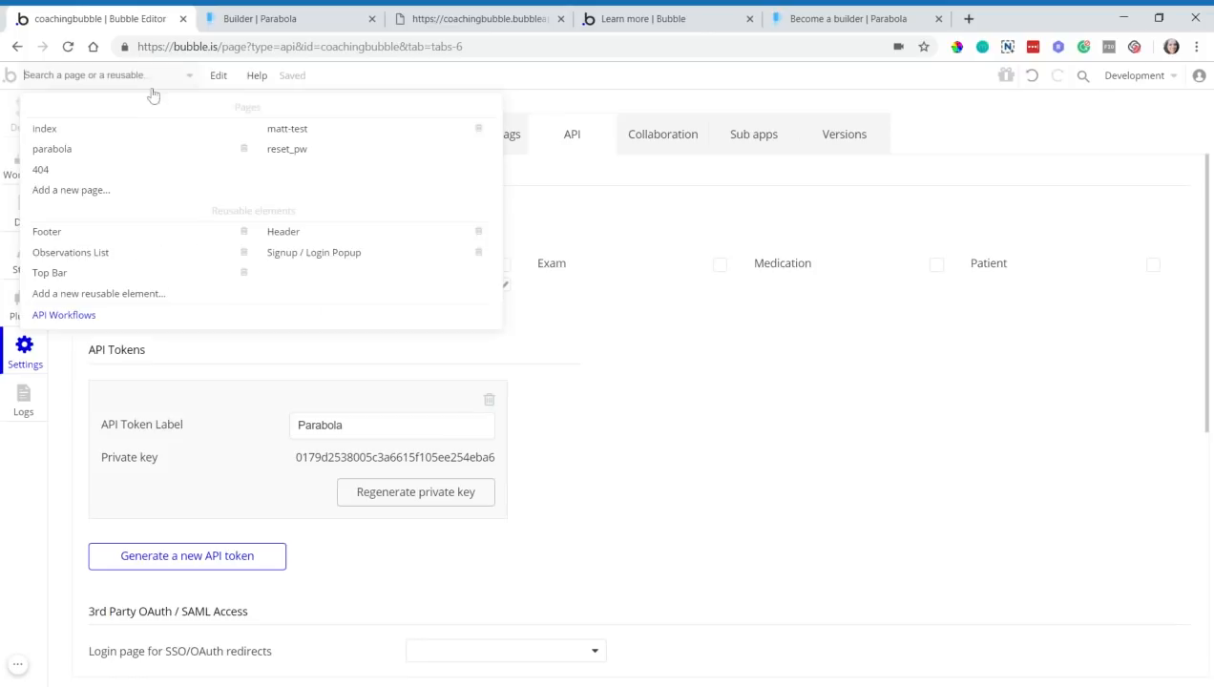
- On the API Workflows page, filter to the parabola folder and add a new API endpoint
{"action": "left_click", "coordinate": [145, 326]}
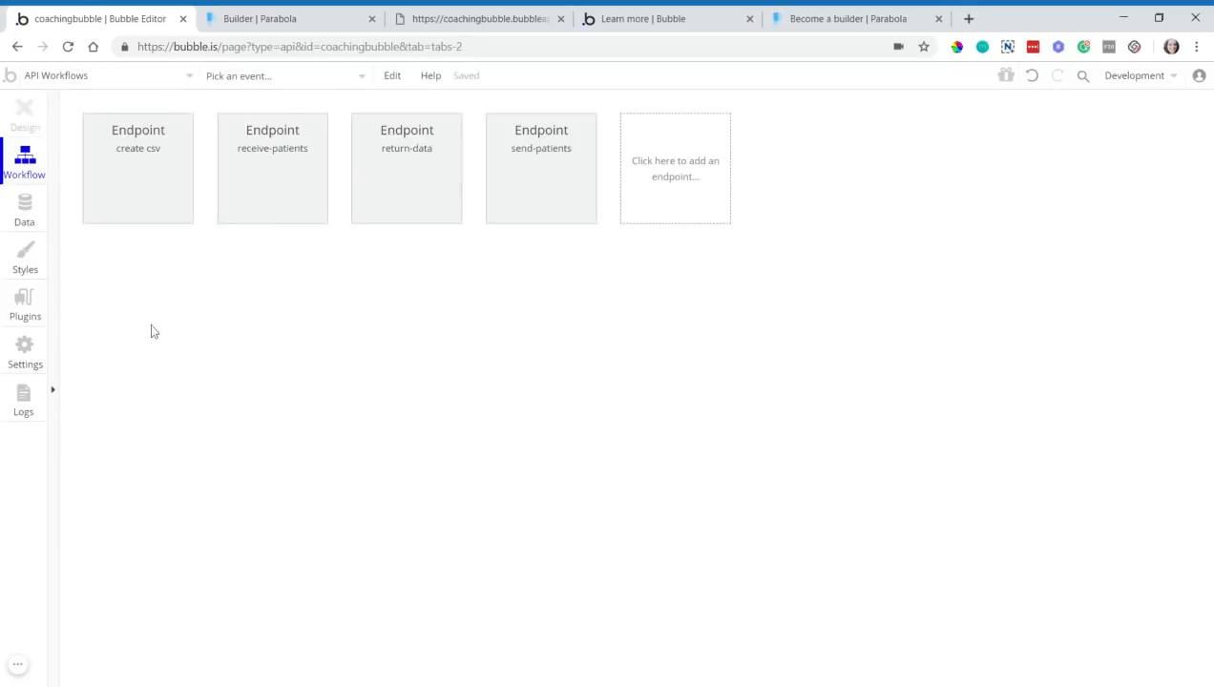
{"action": "left_click", "coordinate": [55, 238]}
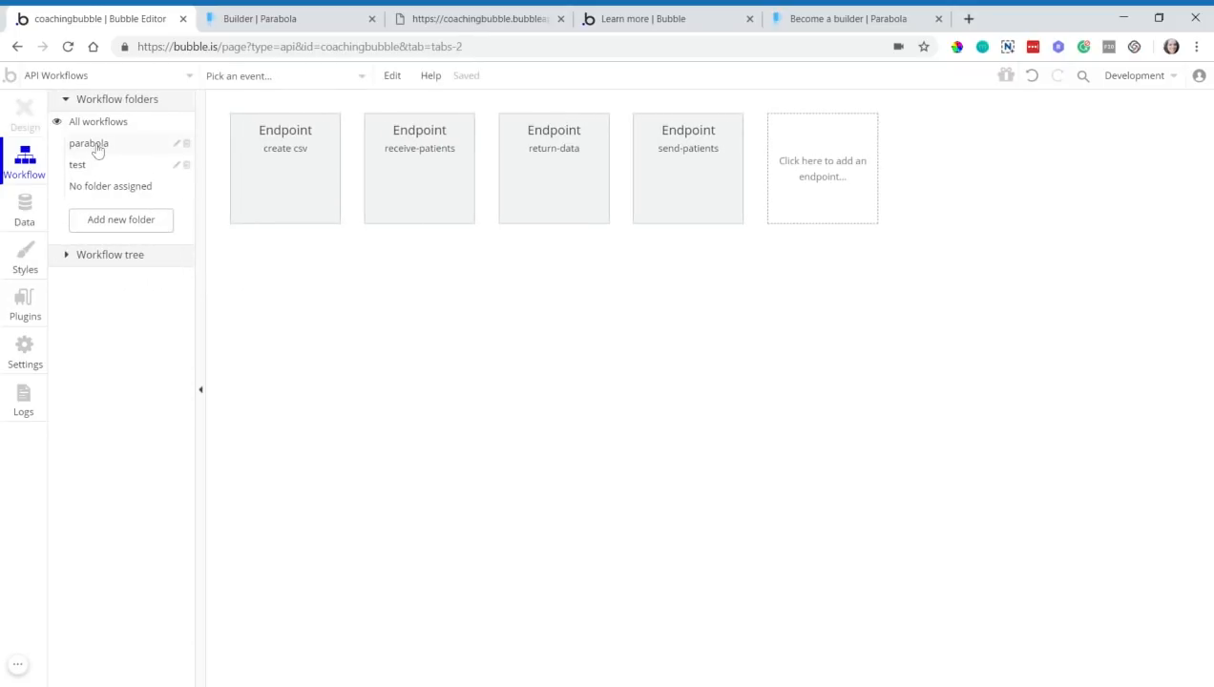
{"action": "left_click", "coordinate": [99, 146]}
{"action": "left_click", "coordinate": [199, 219]}
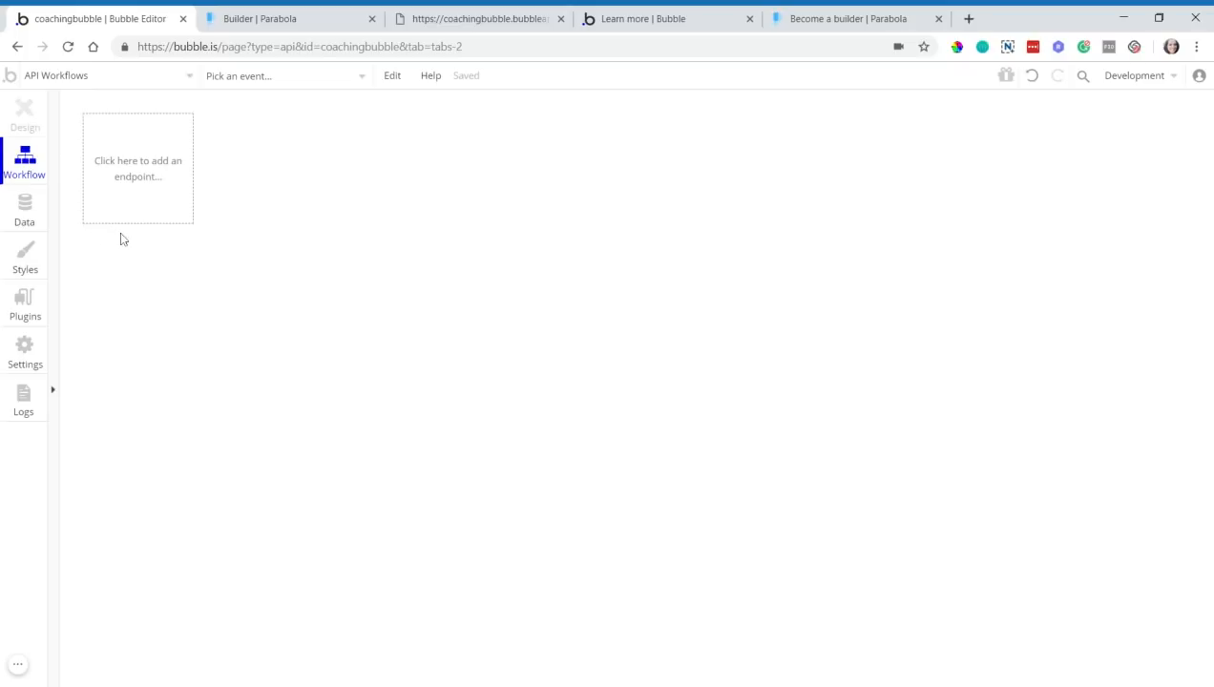
{"action": "left_click", "coordinate": [158, 203]}
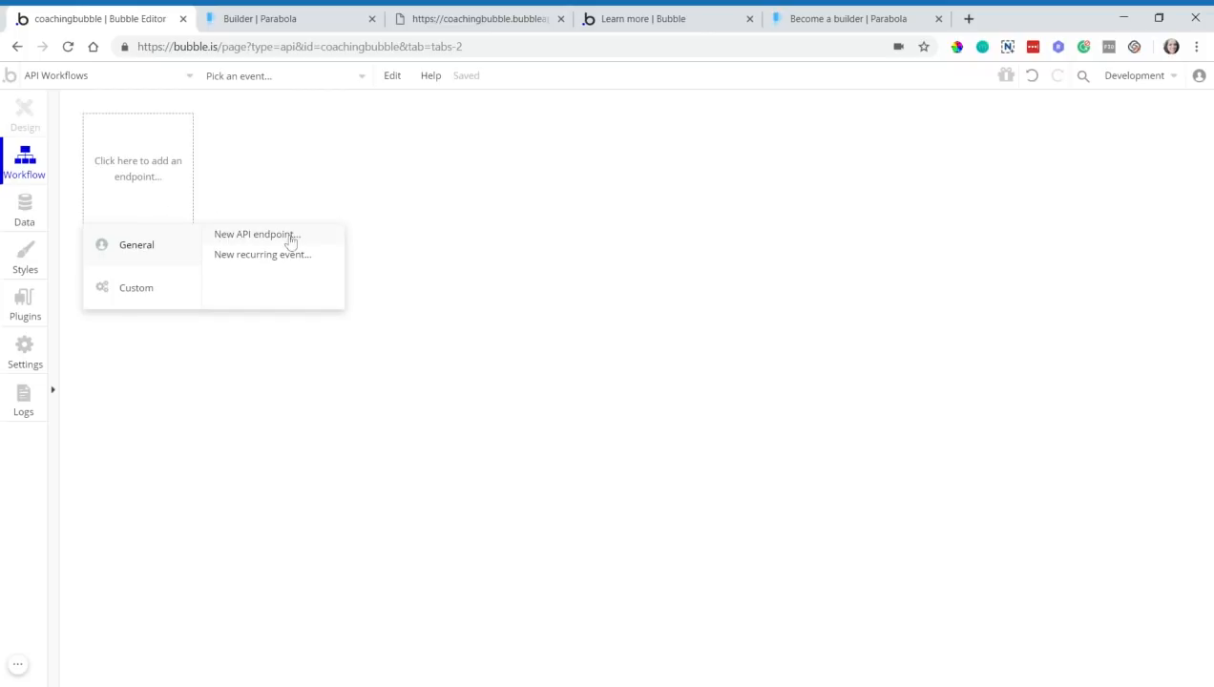
{"action": "left_click", "coordinate": [256, 234]}
{"action": "left_click_drag", "start_coordinate": [948, 230], "coordinate": [470, 189]}
- Name the new endpoint 'parabola'
{"action": "left_click", "coordinate": [580, 157]}
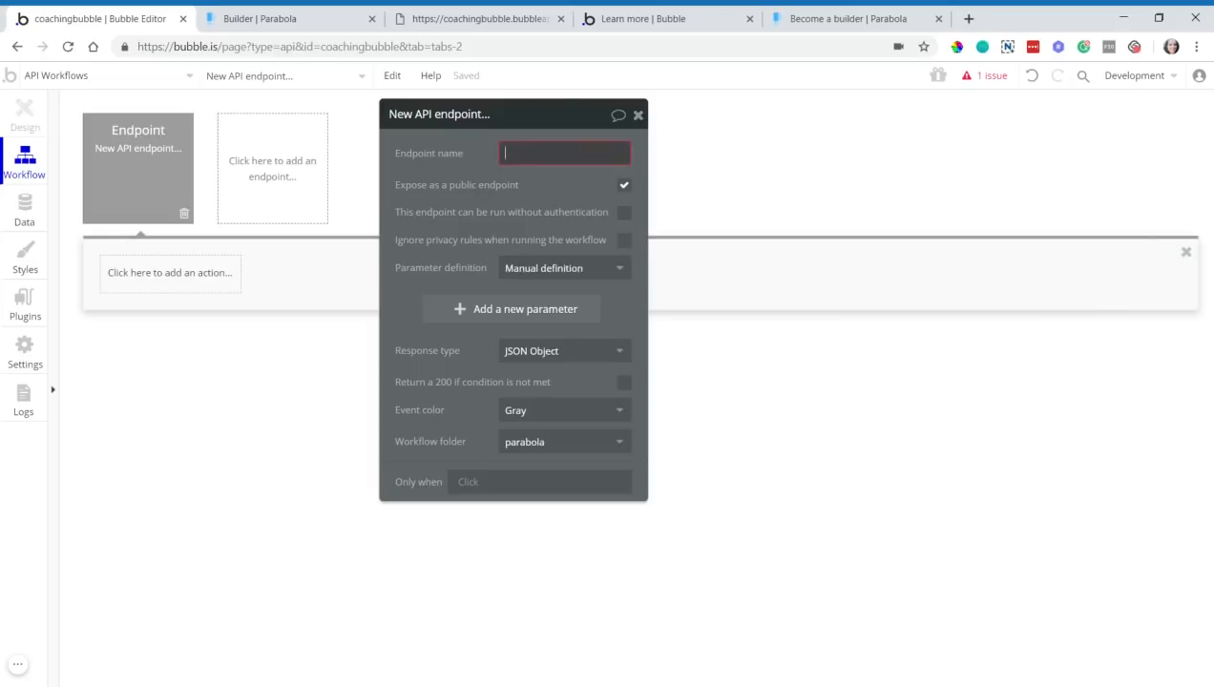
{"action": "type", "text": "parabola"}
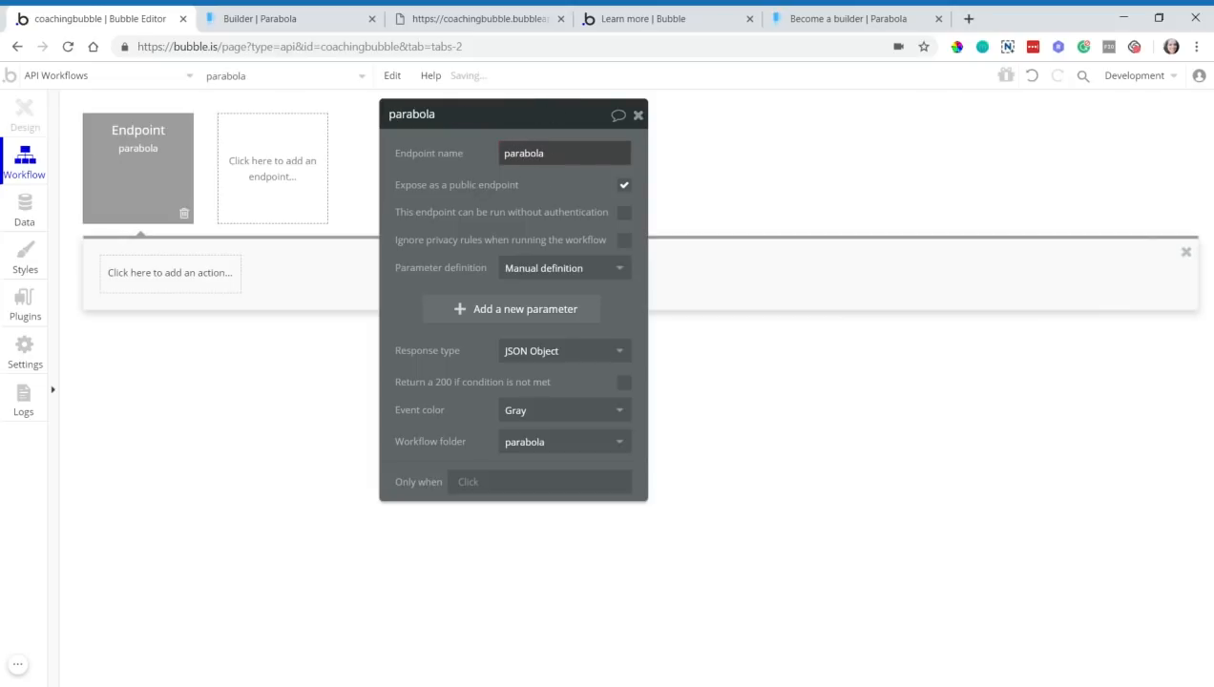
{"action": "left_click", "coordinate": [579, 234]}
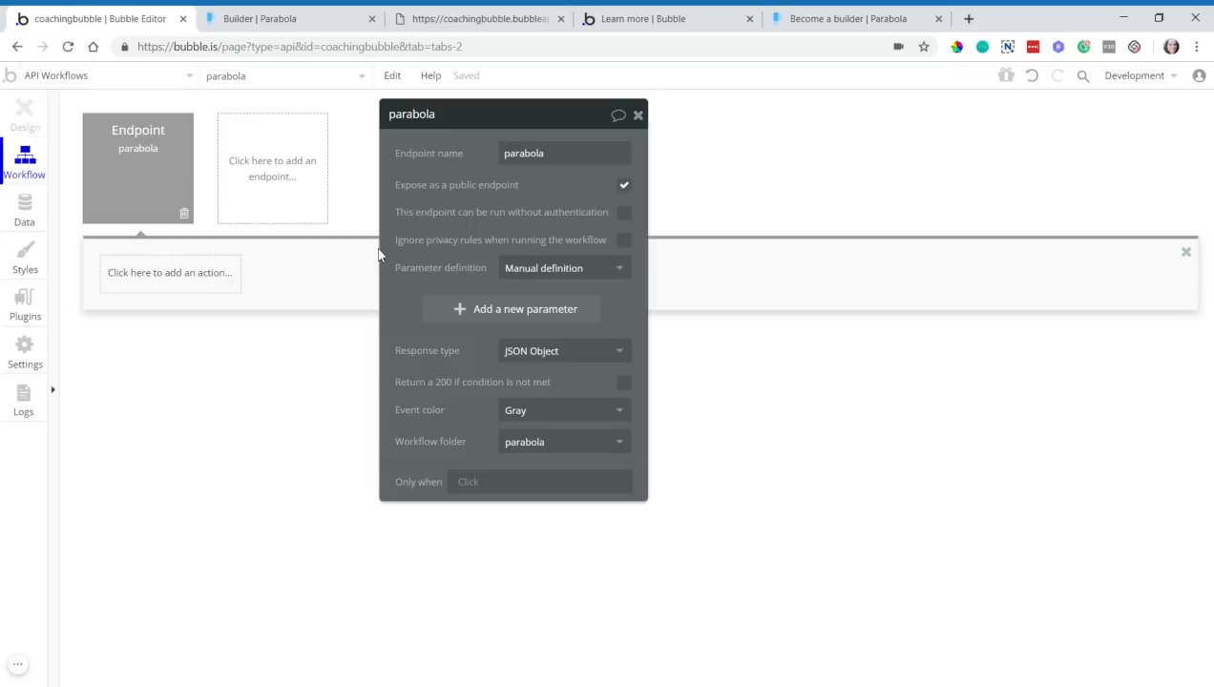
- Set the endpoint's Parameter definition to Detect request data
{"action": "left_click", "coordinate": [529, 278]}
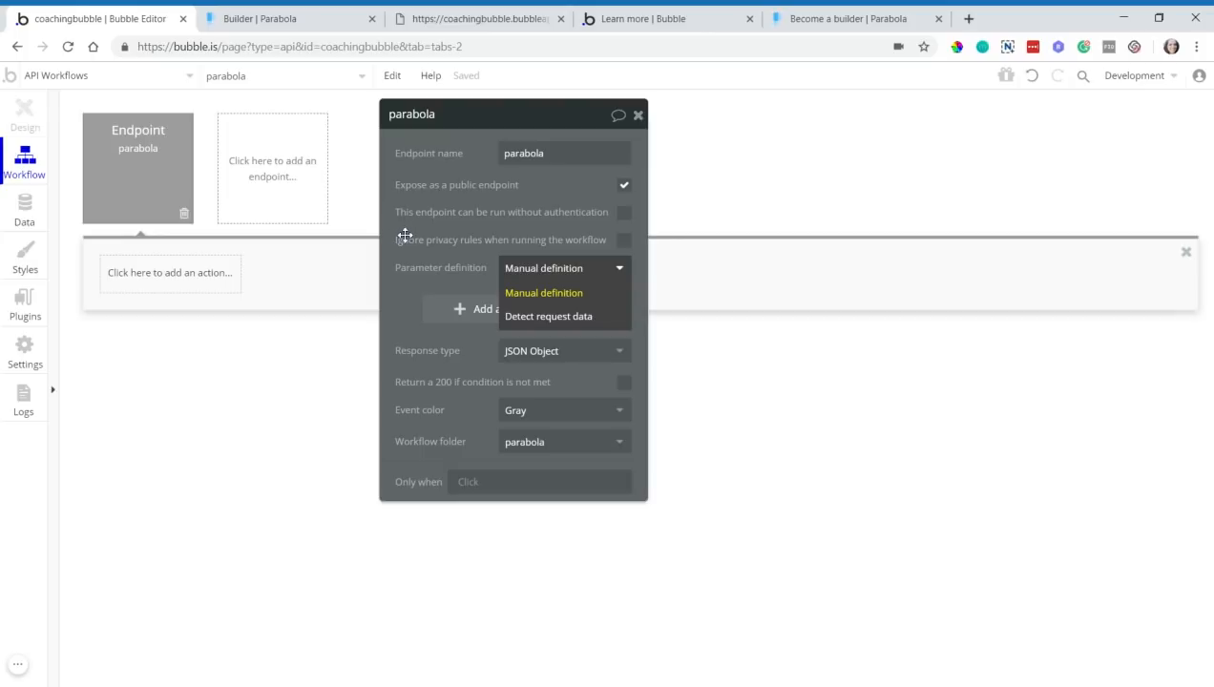
{"action": "mouse_move", "coordinate": [410, 229]}
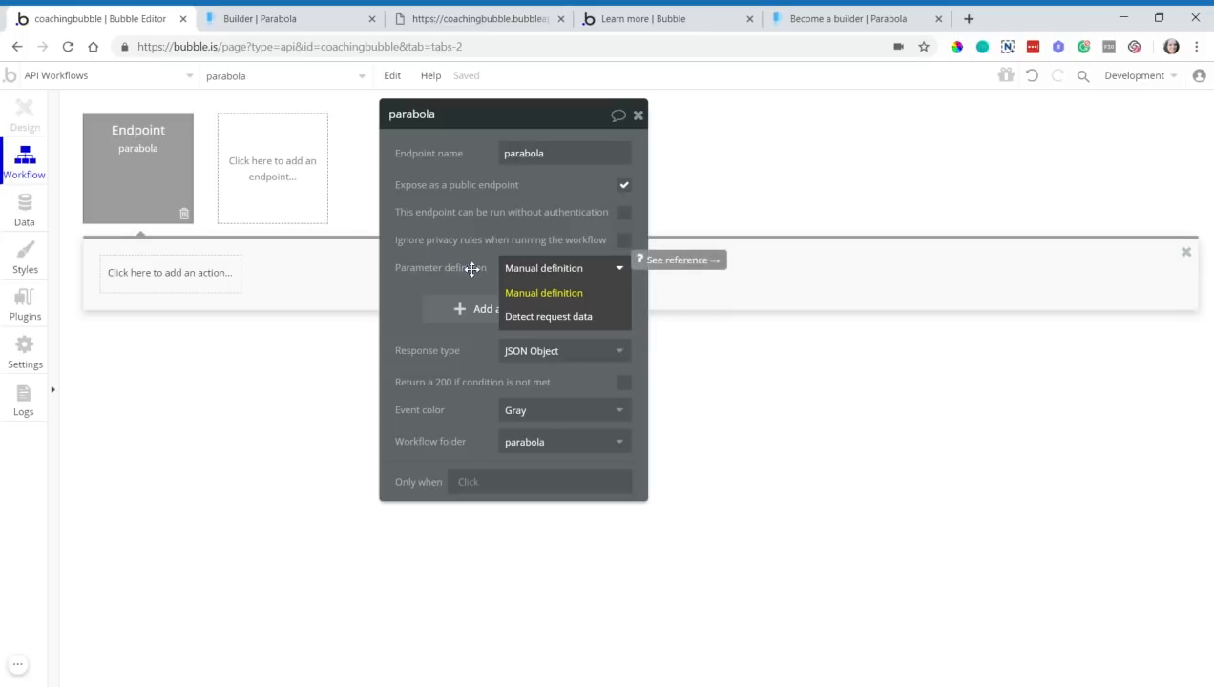
{"action": "left_click", "coordinate": [527, 288]}
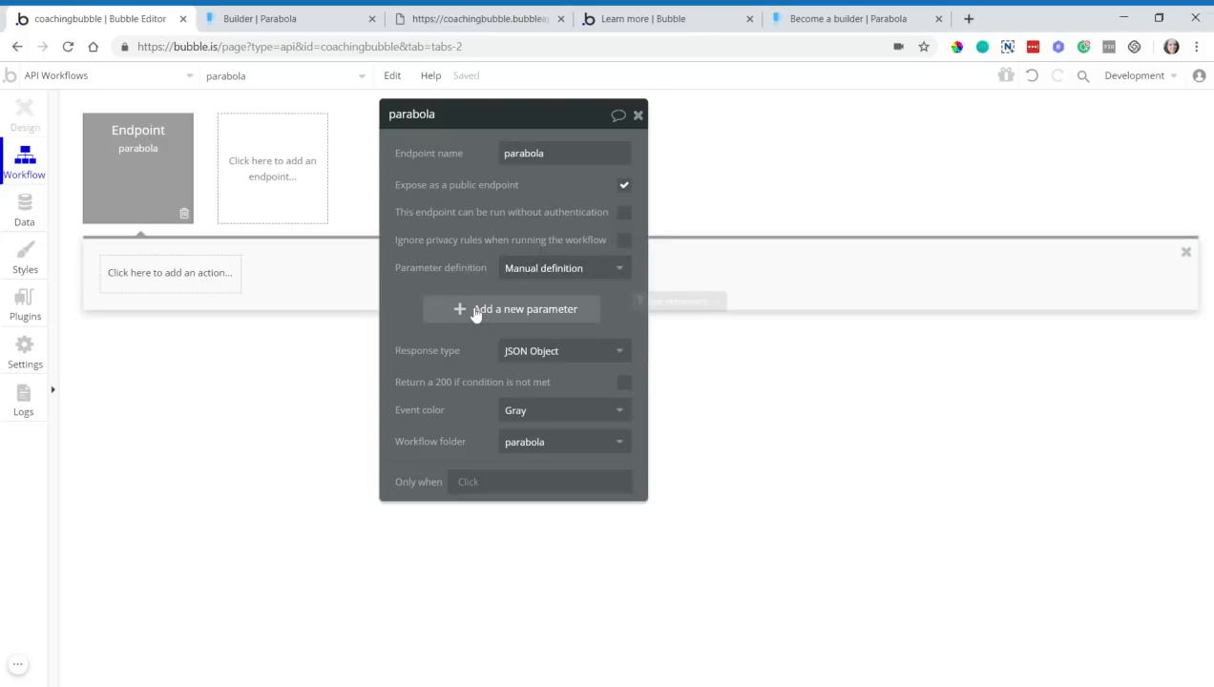
{"action": "left_click", "coordinate": [540, 277]}
{"action": "left_click", "coordinate": [543, 321]}
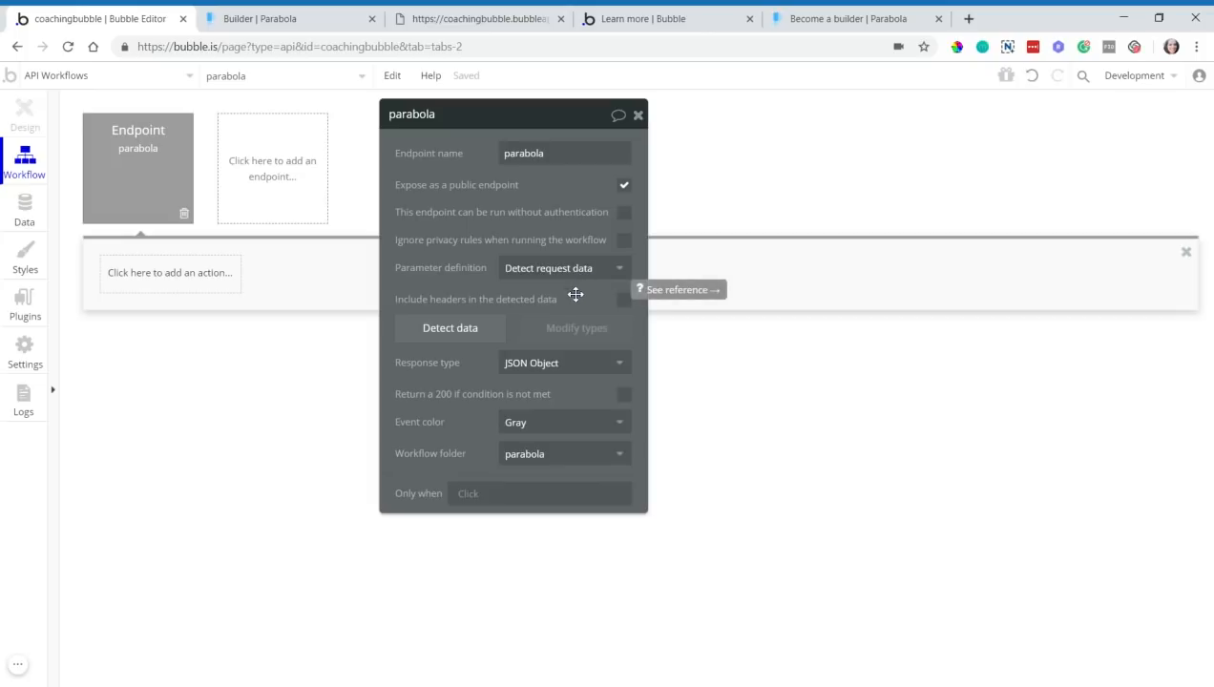
- Start detecting data on the parabola endpoint, copy its initialize URL, and return to Parabola
{"action": "left_click", "coordinate": [447, 330]}
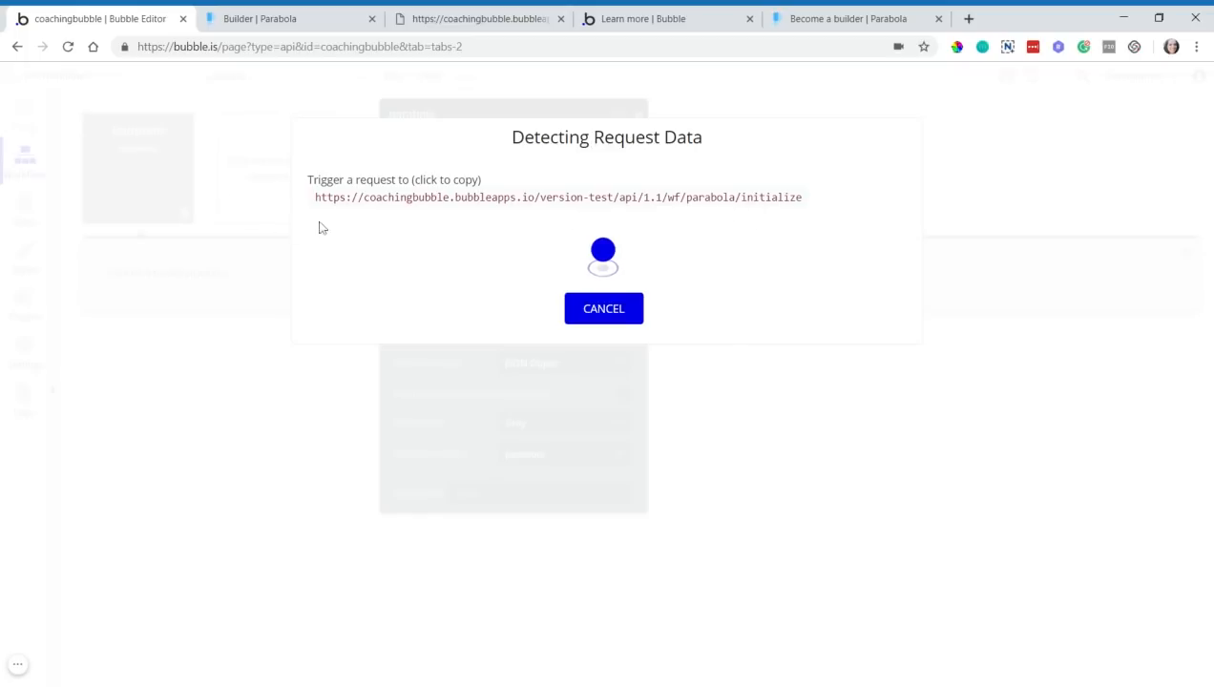
{"action": "left_click", "coordinate": [388, 202]}
{"action": "left_click", "coordinate": [285, 21]}
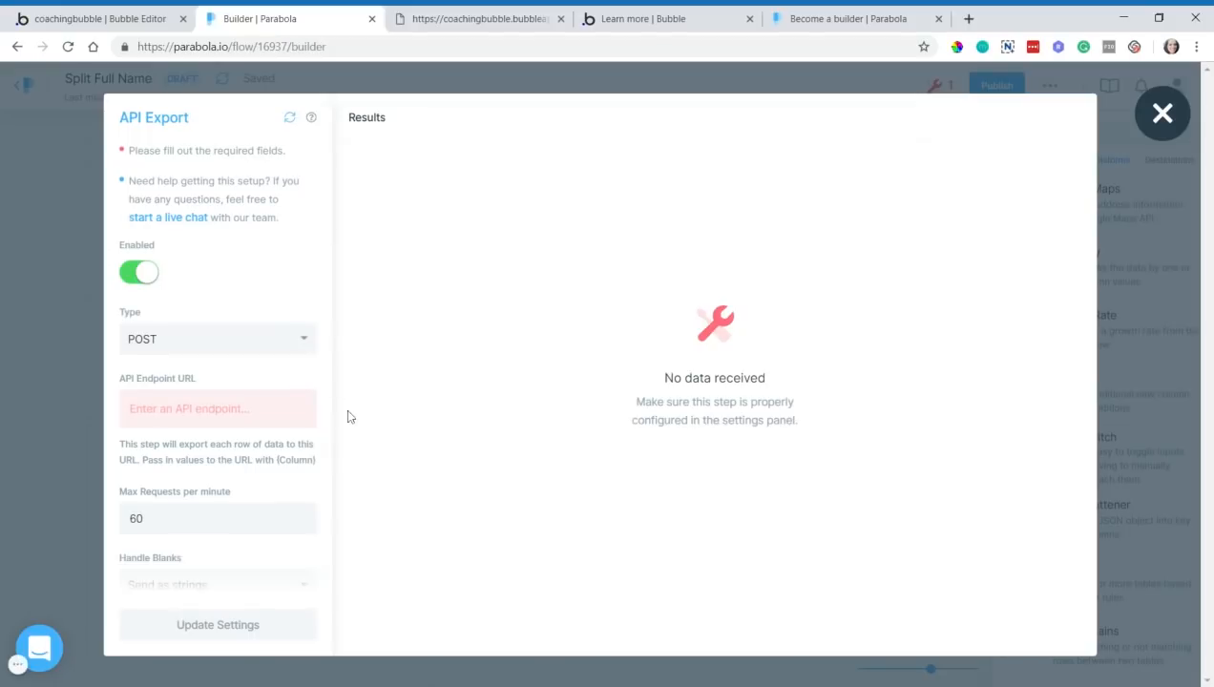
- Keep POST as the request type and paste the Bubble initialize URL as the API Endpoint URL
{"action": "scroll", "coordinate": [206, 382], "scroll_direction": "down", "scroll_amount": 1}
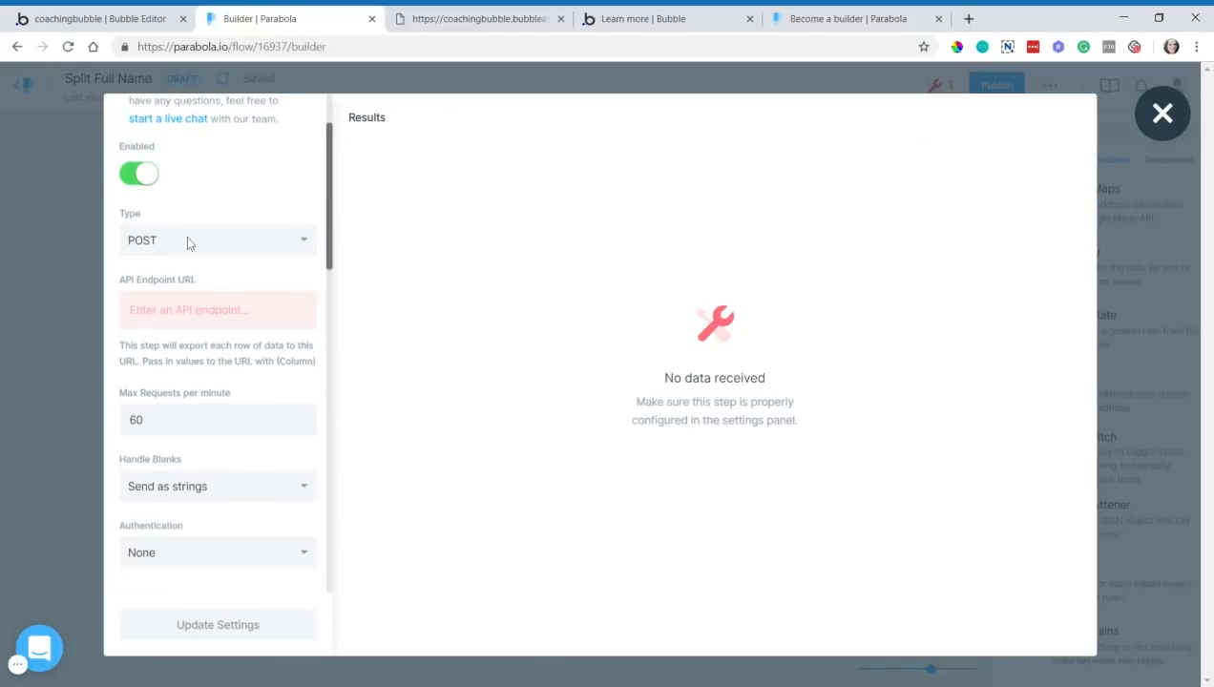
{"action": "left_click", "coordinate": [143, 20]}
{"action": "left_click", "coordinate": [250, 16]}
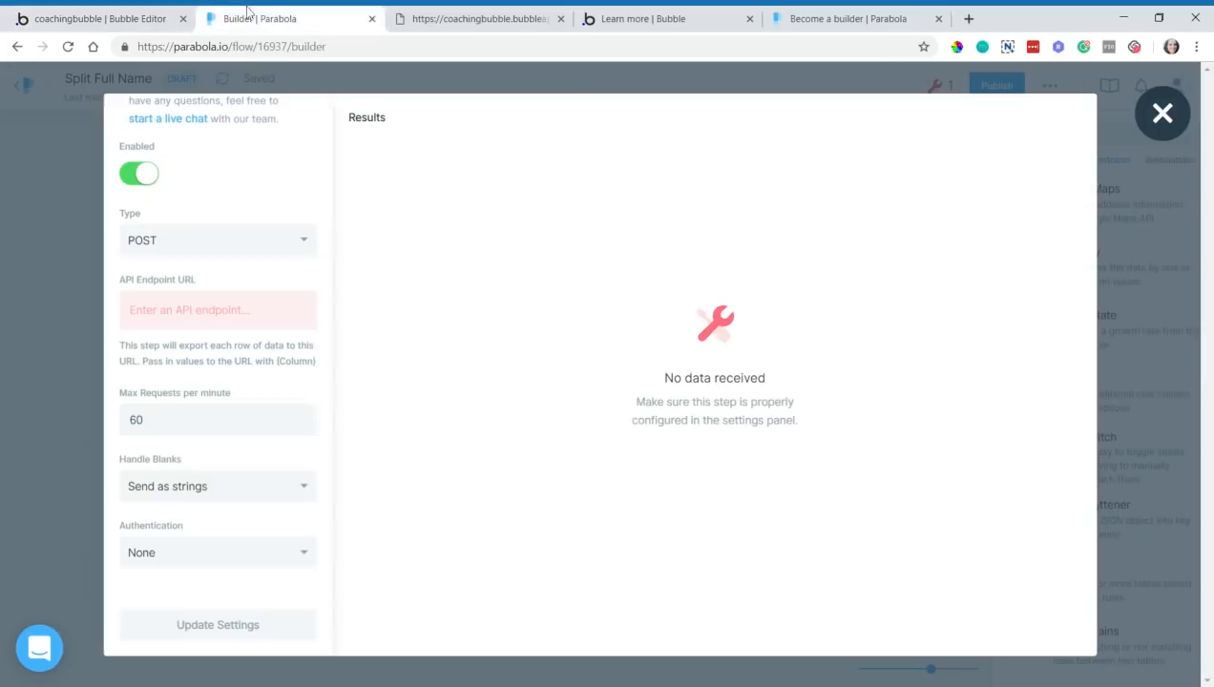
{"action": "left_click", "coordinate": [191, 246]}
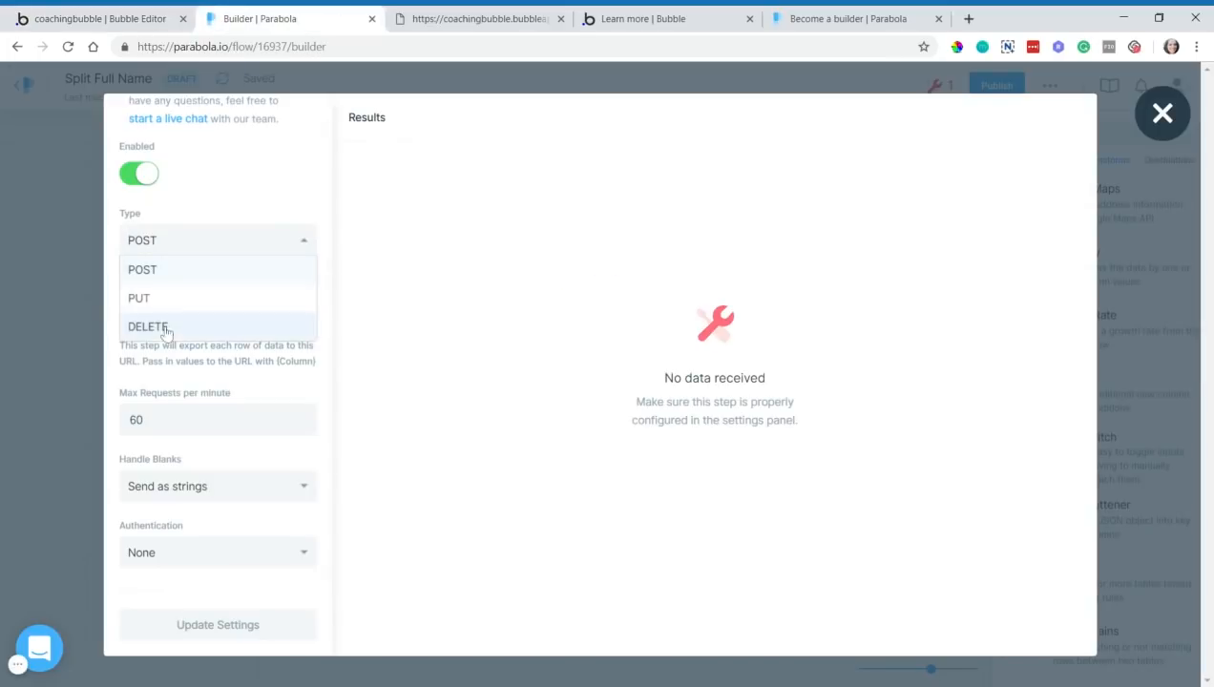
{"action": "left_click", "coordinate": [177, 273]}
{"action": "left_click", "coordinate": [130, 309]}
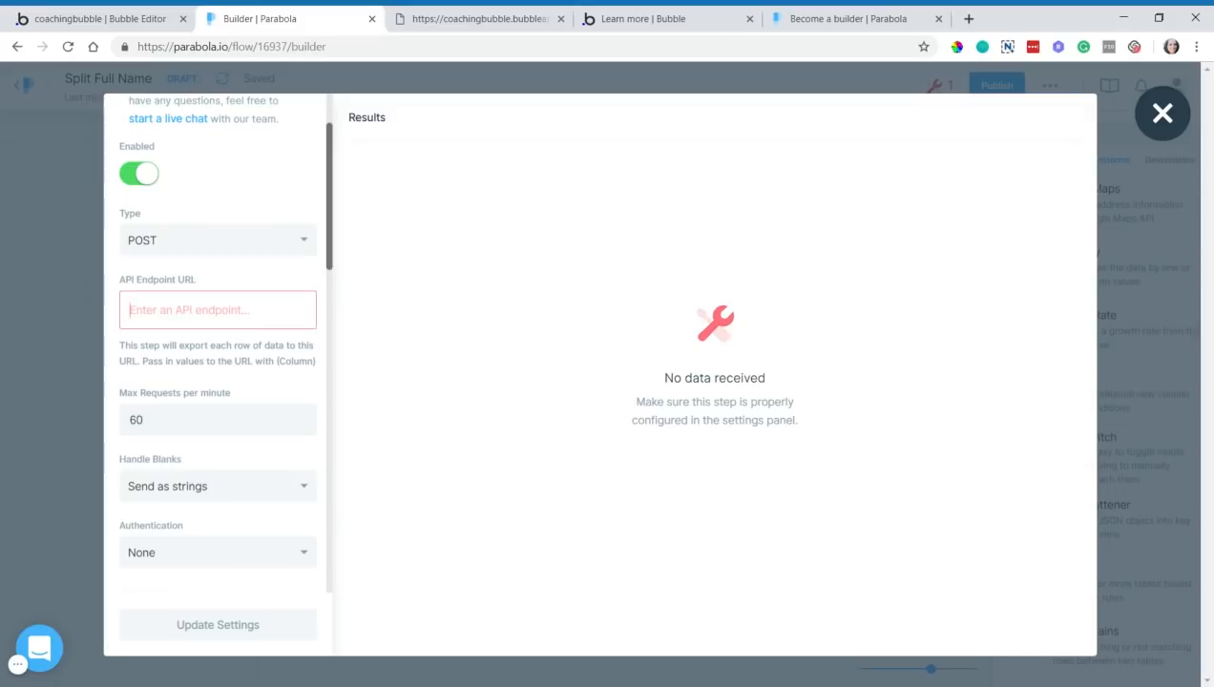
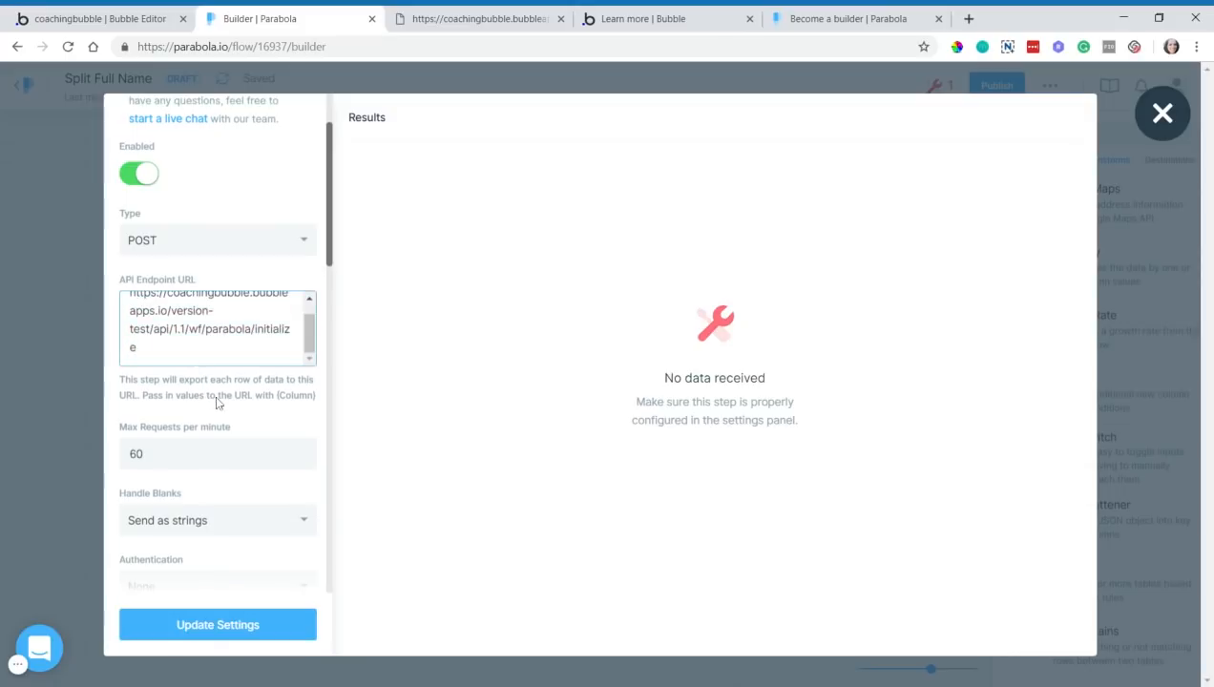
- Set the API Export authentication to Bearer Token
{"action": "scroll", "coordinate": [240, 376], "scroll_direction": "up", "scroll_amount": 2}
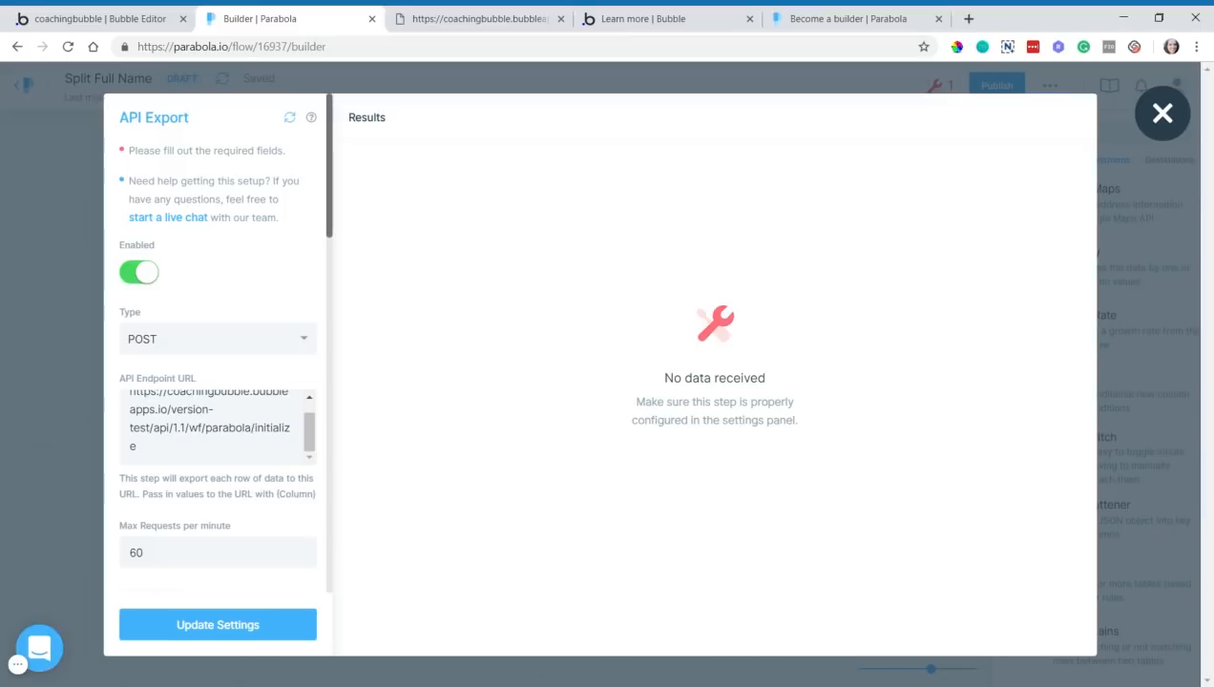
{"action": "scroll", "coordinate": [266, 482], "scroll_direction": "down", "scroll_amount": 2}
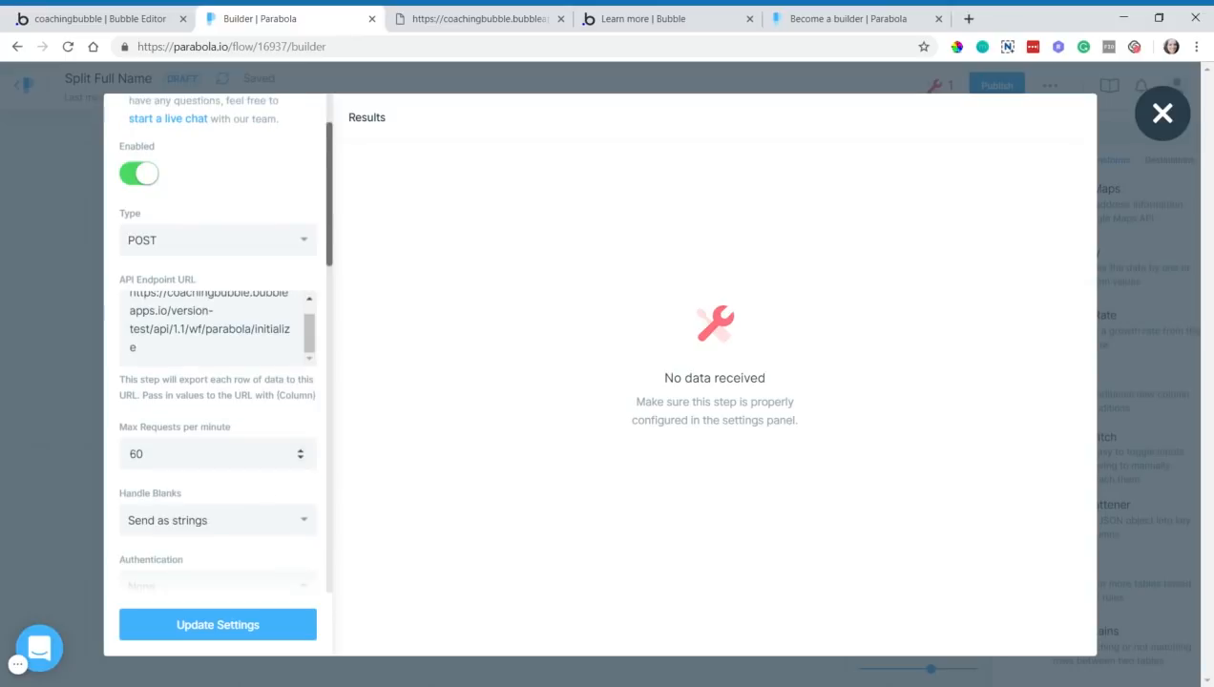
{"action": "scroll", "coordinate": [257, 460], "scroll_direction": "down", "scroll_amount": 2}
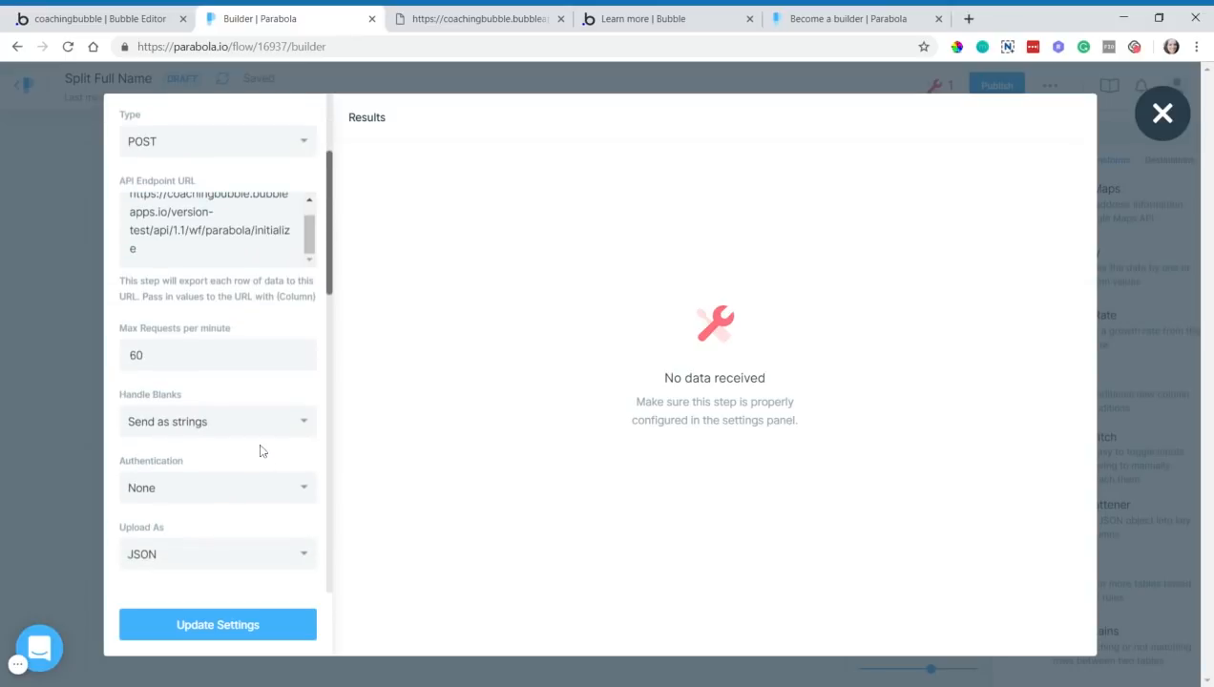
{"action": "scroll", "coordinate": [259, 434], "scroll_direction": "down", "scroll_amount": 2}
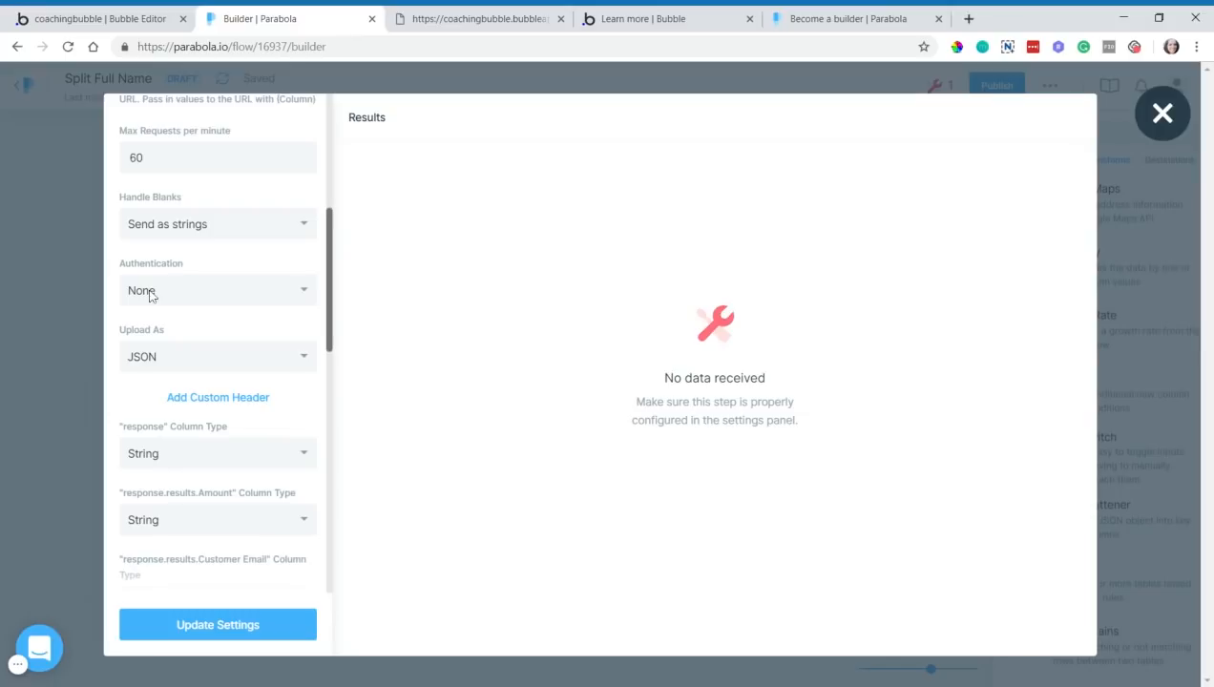
{"action": "left_click", "coordinate": [198, 295]}
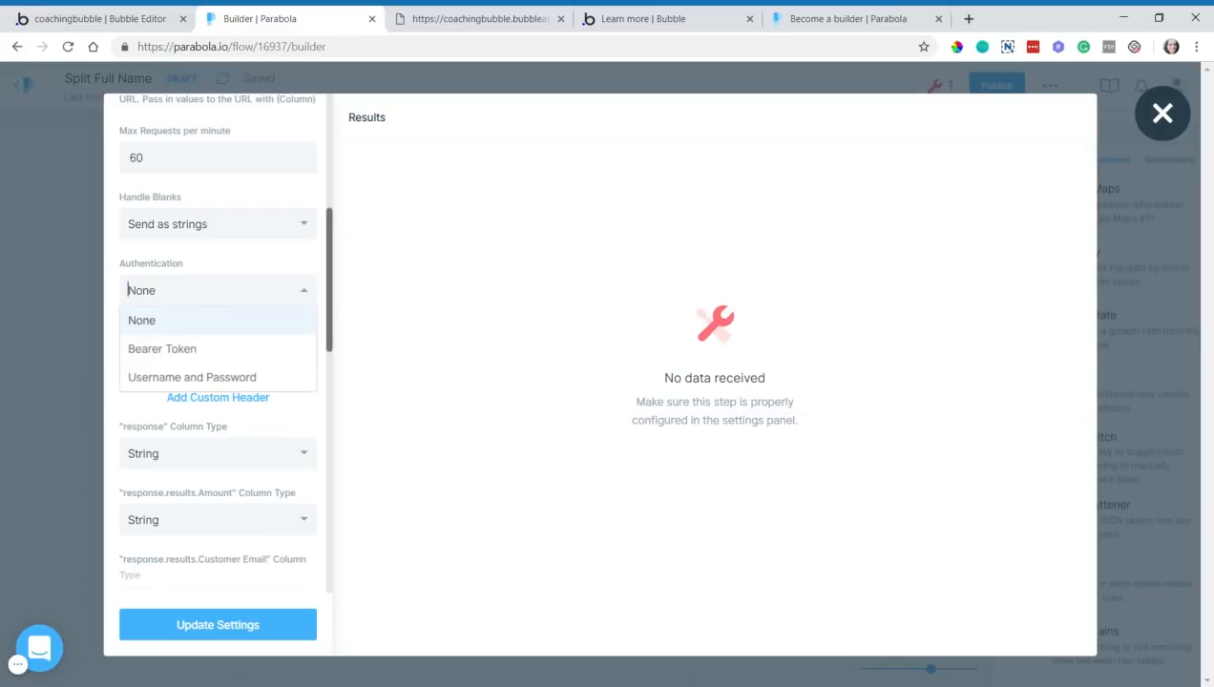
{"action": "left_click", "coordinate": [192, 349]}
- Cancel request-data detection in Bubble and copy the private API key from Settings > API
{"action": "left_click", "coordinate": [108, 28]}
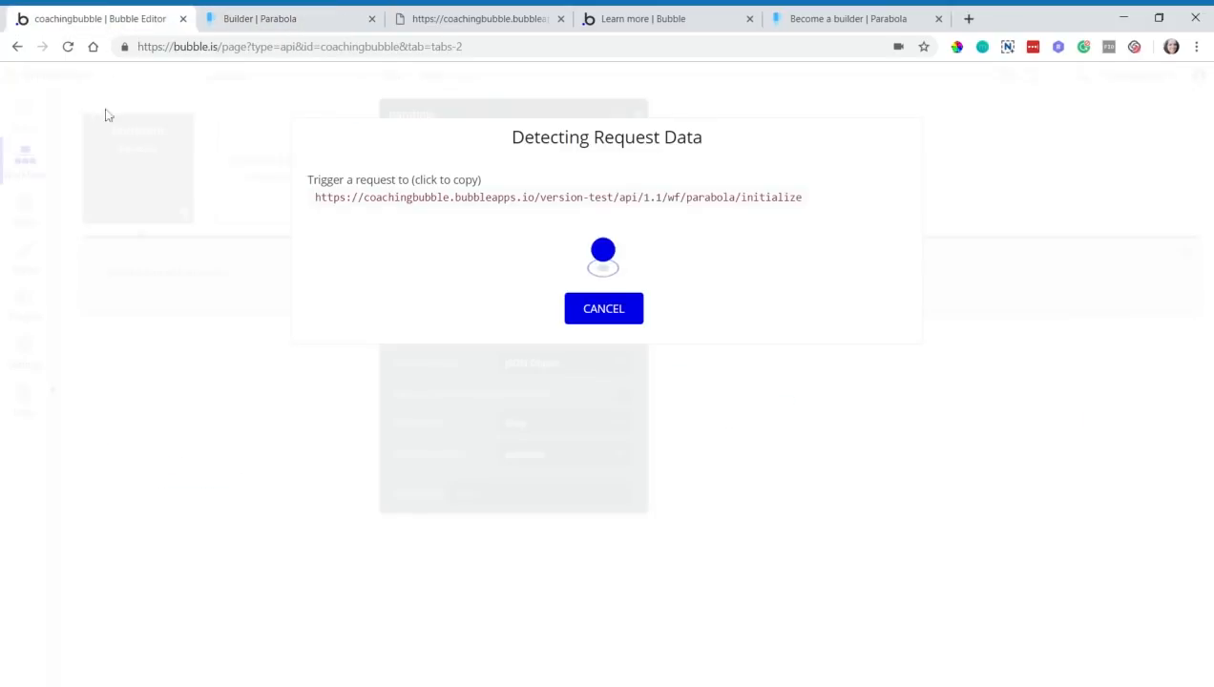
{"action": "left_click", "coordinate": [582, 319]}
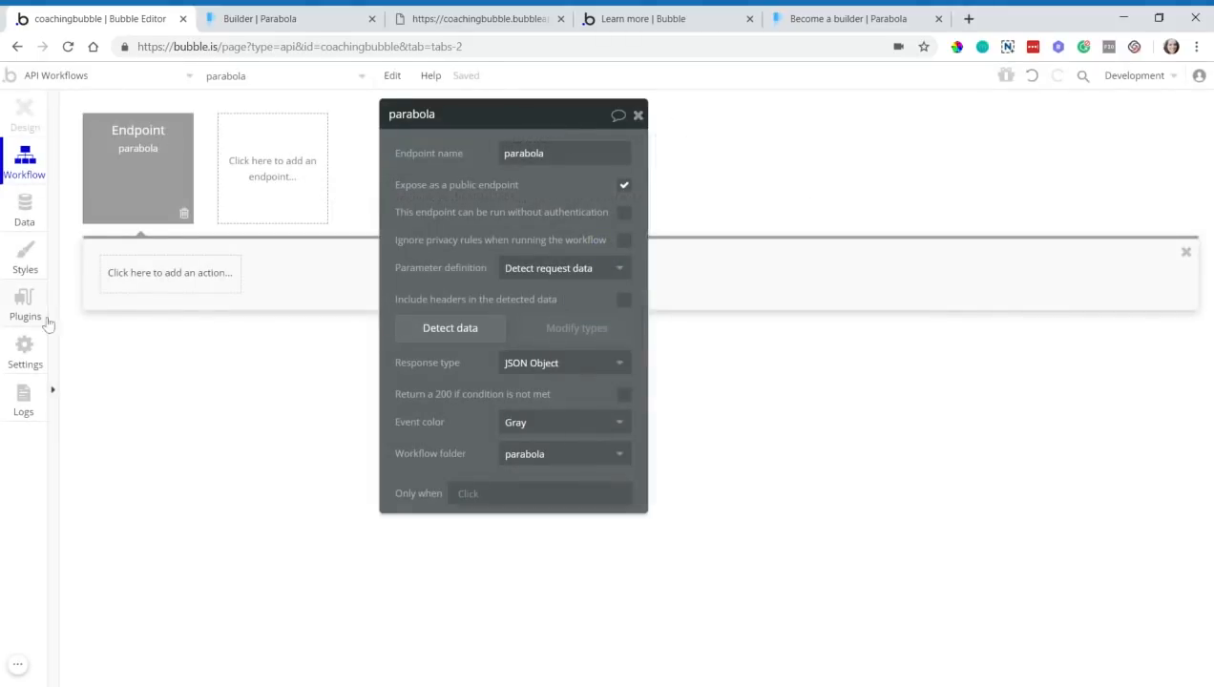
{"action": "left_click", "coordinate": [34, 351]}
{"action": "left_click", "coordinate": [324, 463]}
{"action": "key", "text": "ctrl+c"}
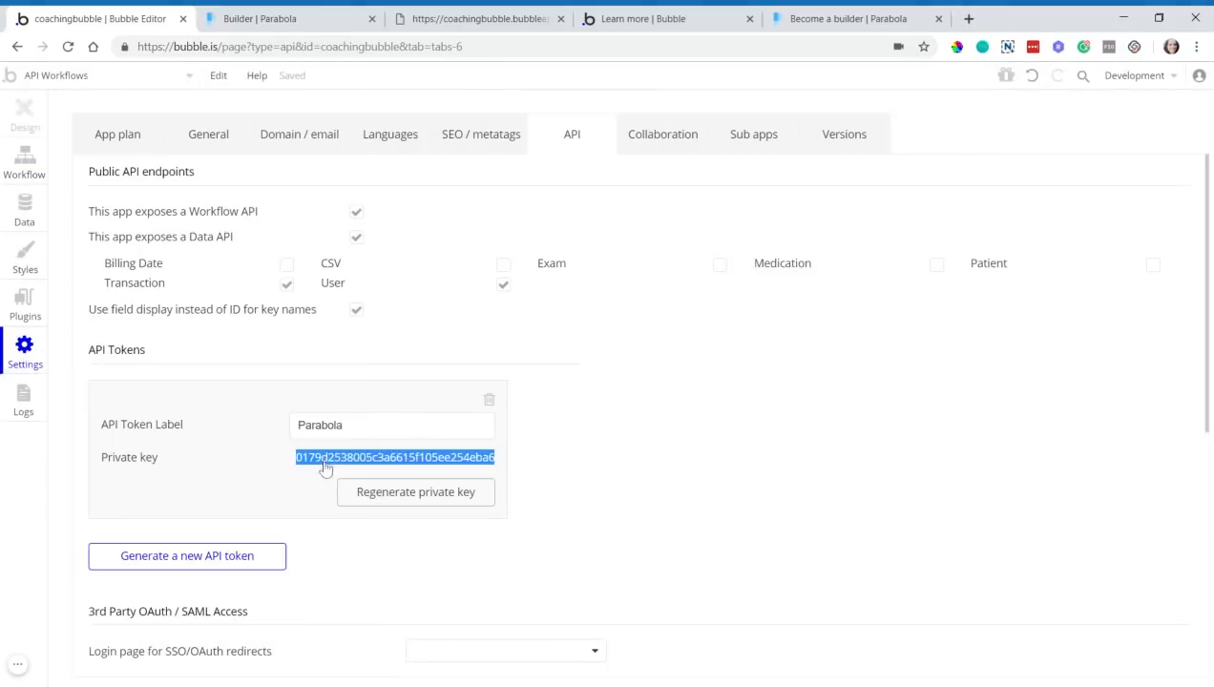
- Paste the private API key into Parabola's Bearer Token field and review the column types
{"action": "left_click", "coordinate": [425, 17]}
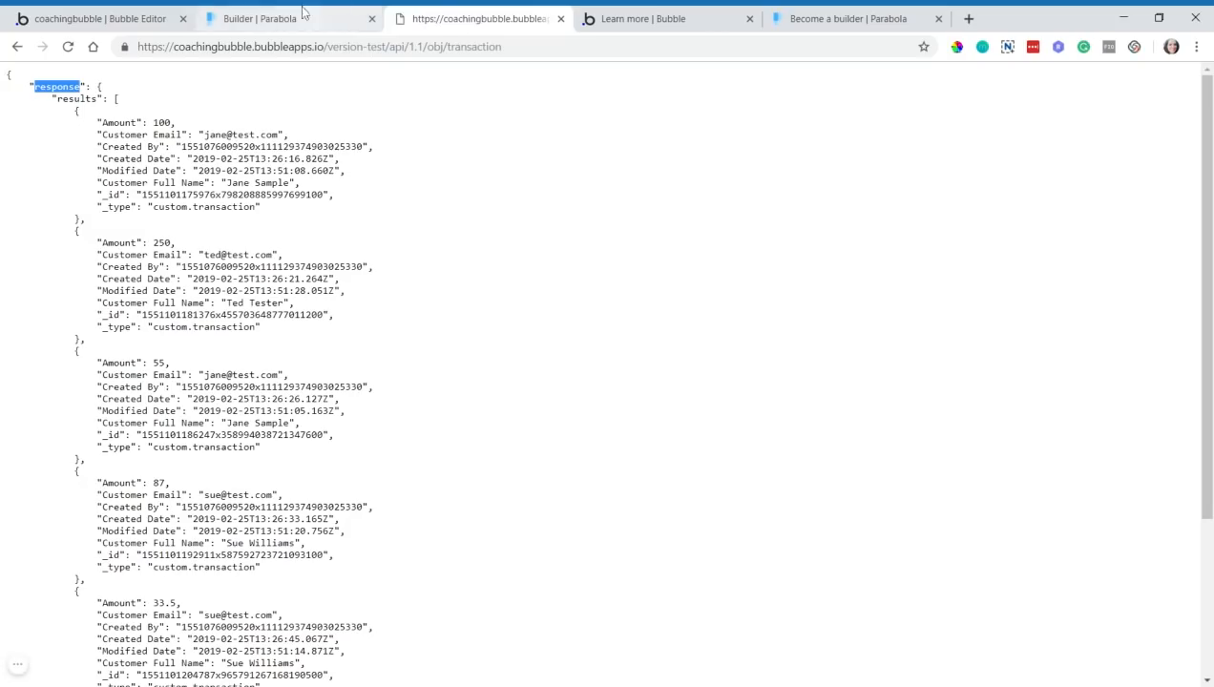
{"action": "left_click", "coordinate": [315, 18]}
{"action": "left_click", "coordinate": [210, 355]}
{"action": "key", "text": "ctrl+v"}
{"action": "left_click", "coordinate": [208, 391]}
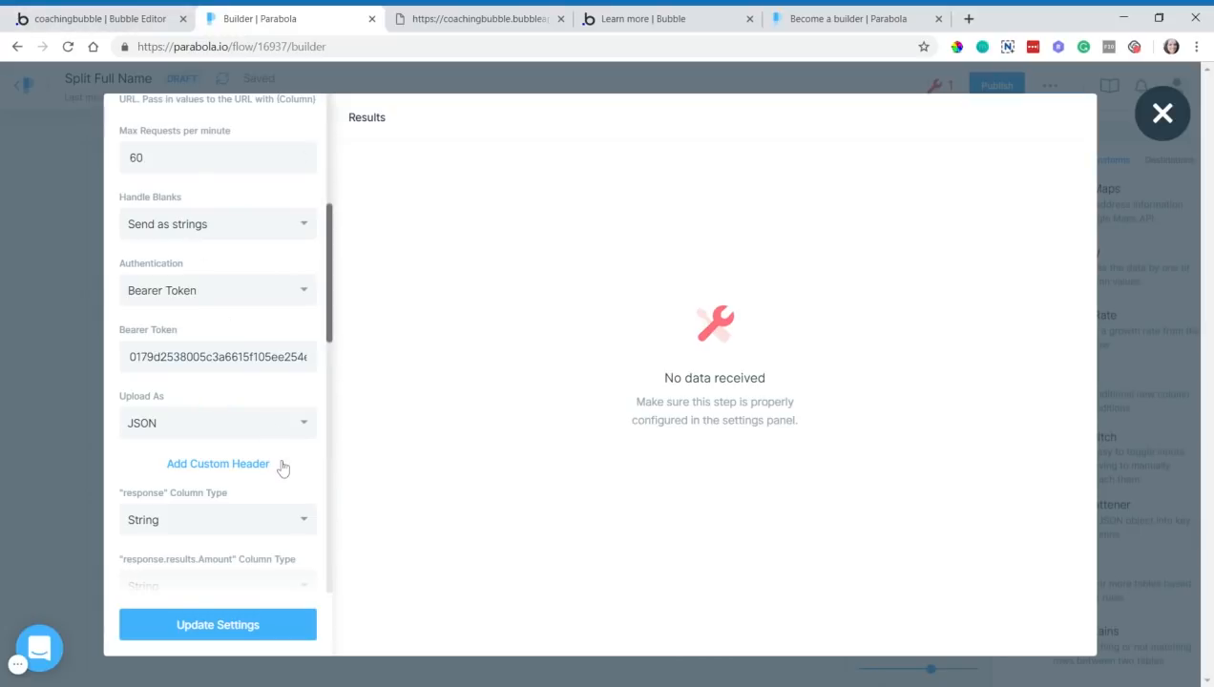
{"action": "scroll", "coordinate": [280, 455], "scroll_direction": "down", "scroll_amount": 1}
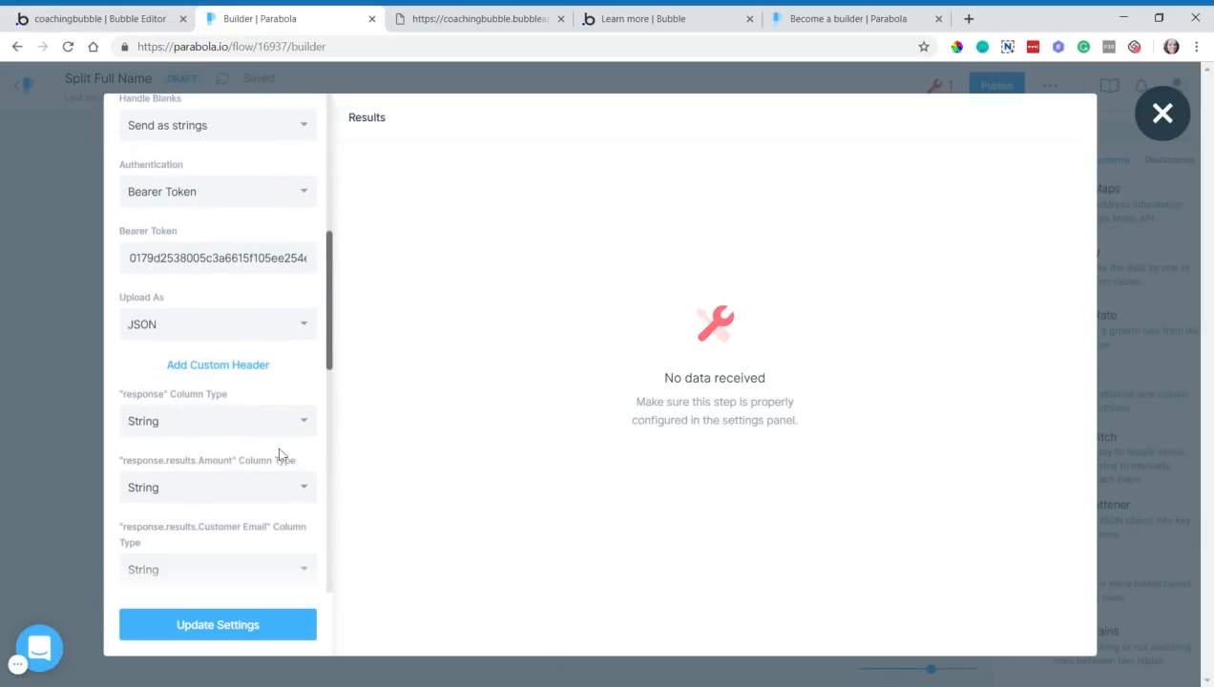
{"action": "scroll", "coordinate": [162, 391], "scroll_direction": "down", "scroll_amount": 2}
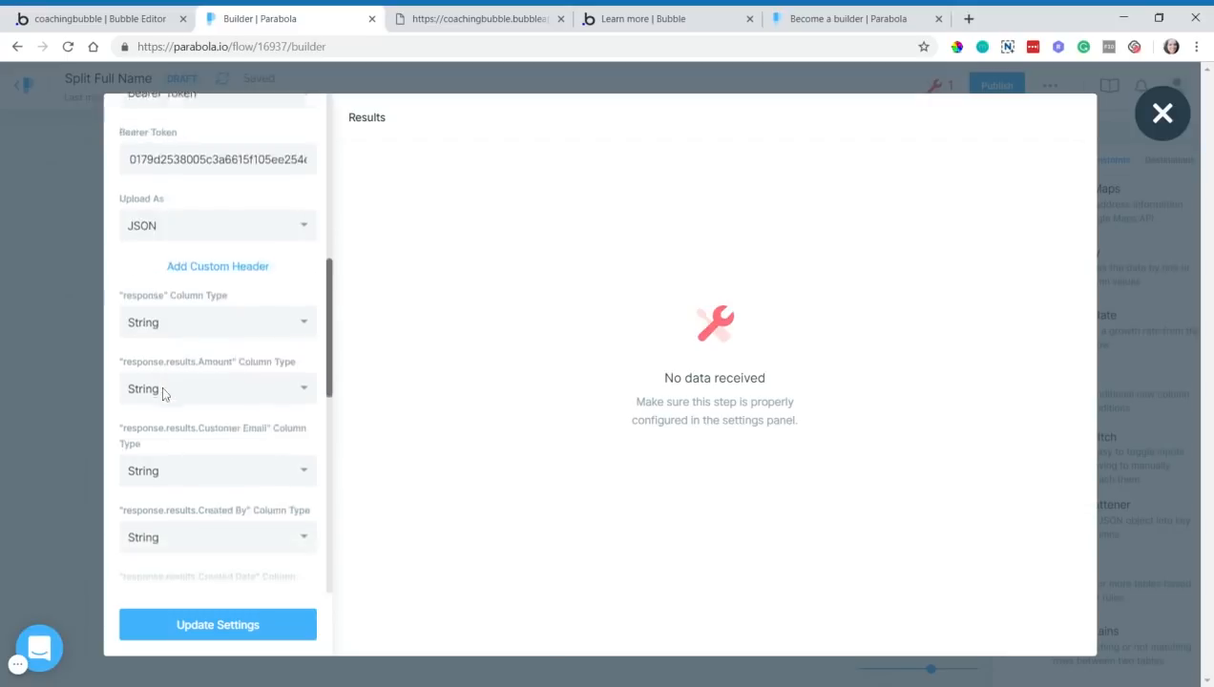
{"action": "scroll", "coordinate": [163, 391], "scroll_direction": "down", "scroll_amount": 2}
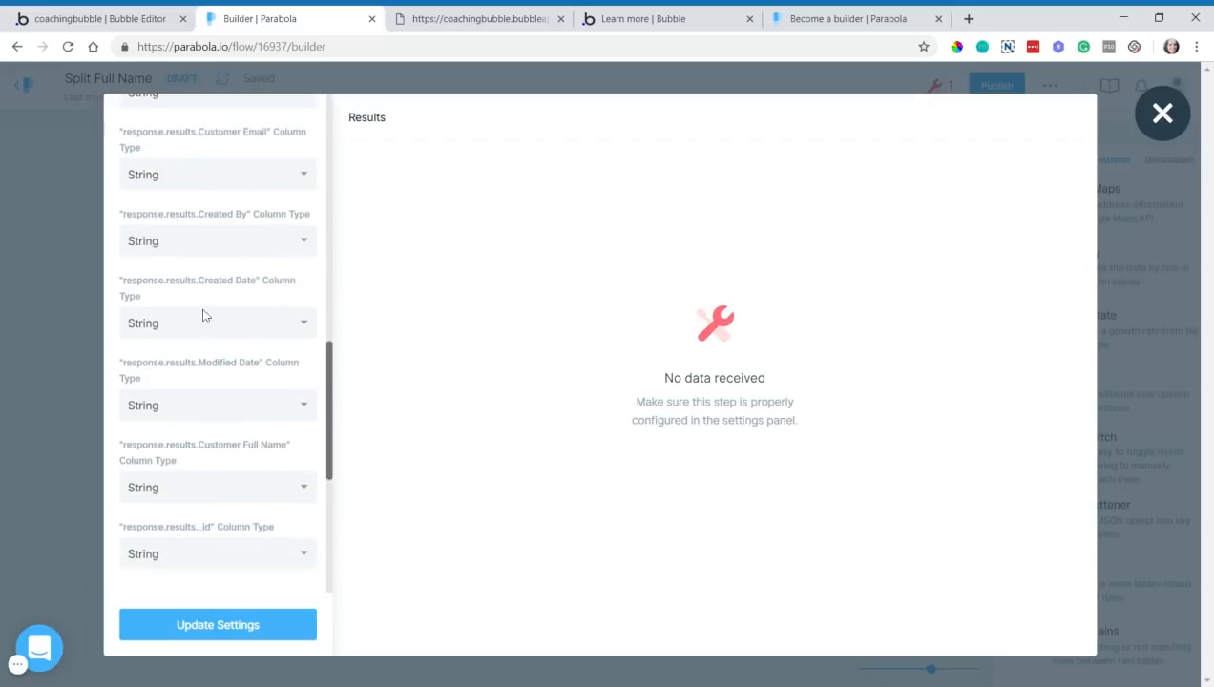
{"action": "scroll", "coordinate": [219, 397], "scroll_direction": "down", "scroll_amount": 2}
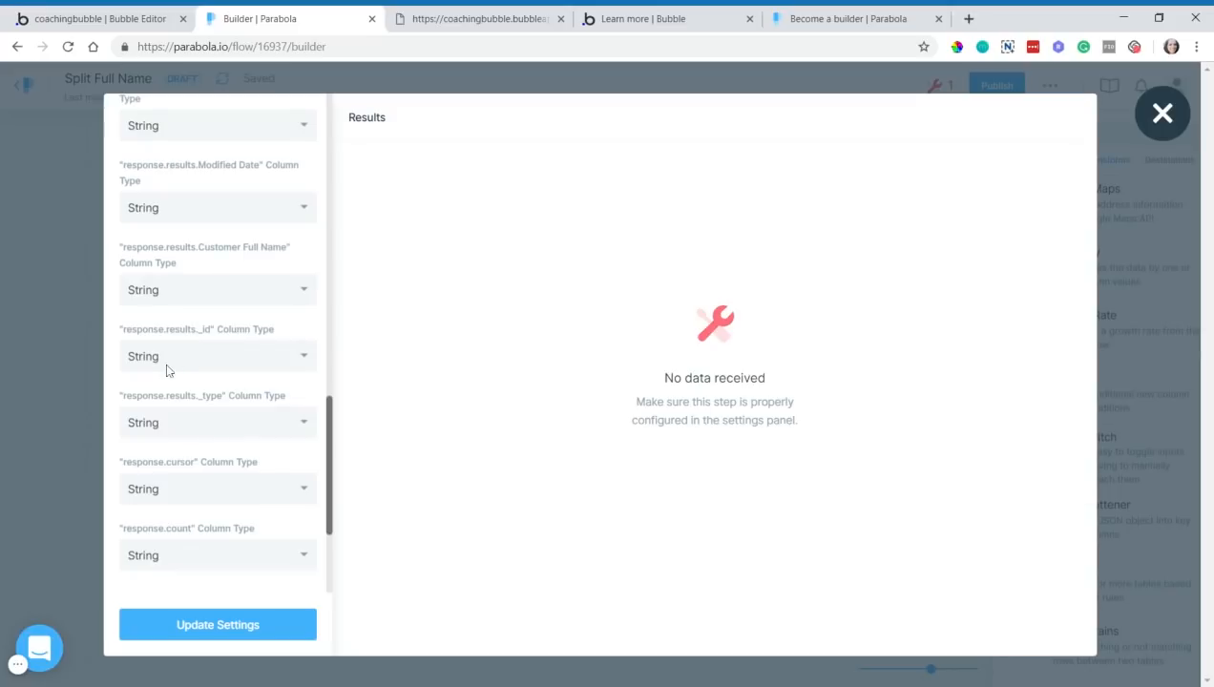
{"action": "scroll", "coordinate": [164, 372], "scroll_direction": "up", "scroll_amount": 2}
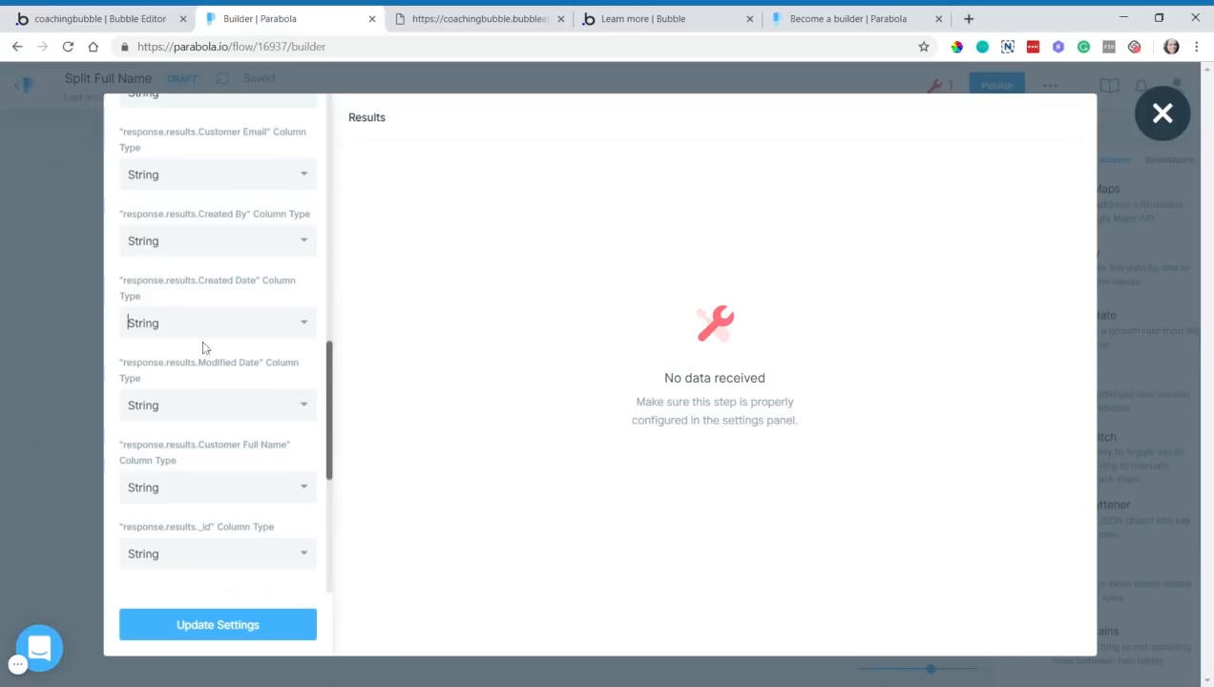
{"action": "scroll", "coordinate": [203, 347], "scroll_direction": "down", "scroll_amount": 3}
{"action": "scroll", "coordinate": [203, 349], "scroll_direction": "down", "scroll_amount": 1}
{"action": "scroll", "coordinate": [202, 349], "scroll_direction": "up", "scroll_amount": 4}
{"action": "scroll", "coordinate": [202, 349], "scroll_direction": "up", "scroll_amount": 3}
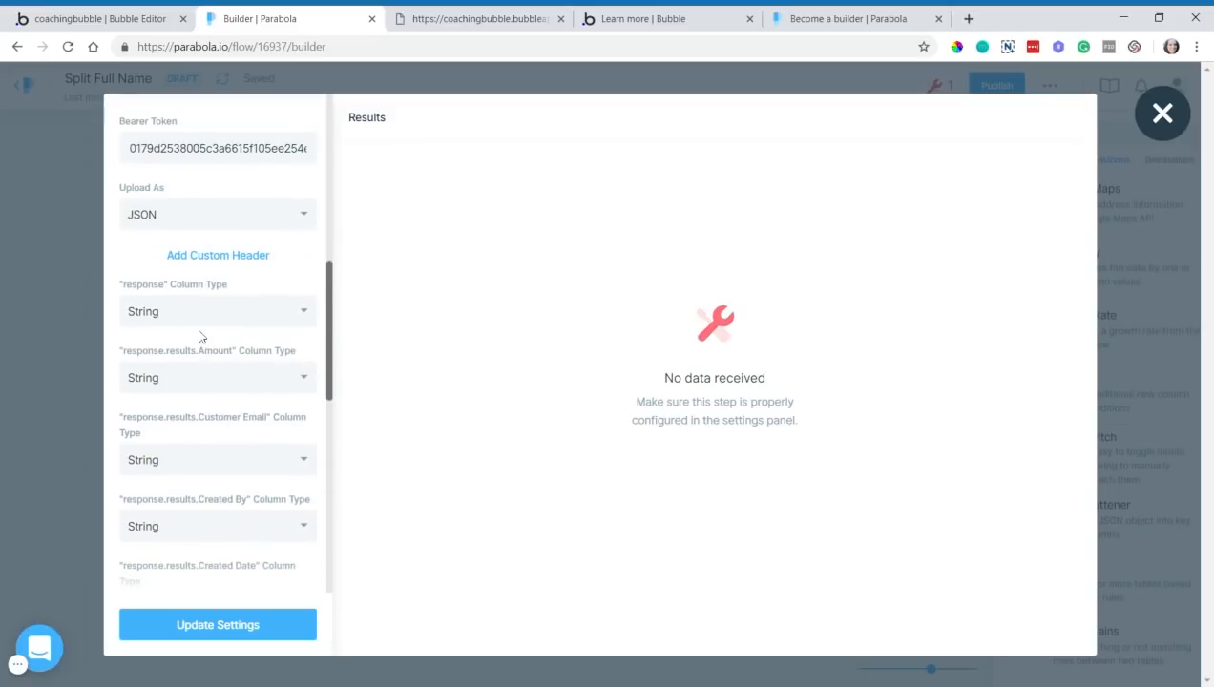
- Make response.results.Amount a Number column and update settings to load 6 rows, 14 columns
{"action": "left_click", "coordinate": [189, 378]}
{"action": "left_click", "coordinate": [171, 438]}
{"action": "scroll", "coordinate": [206, 336], "scroll_direction": "up", "scroll_amount": 5}
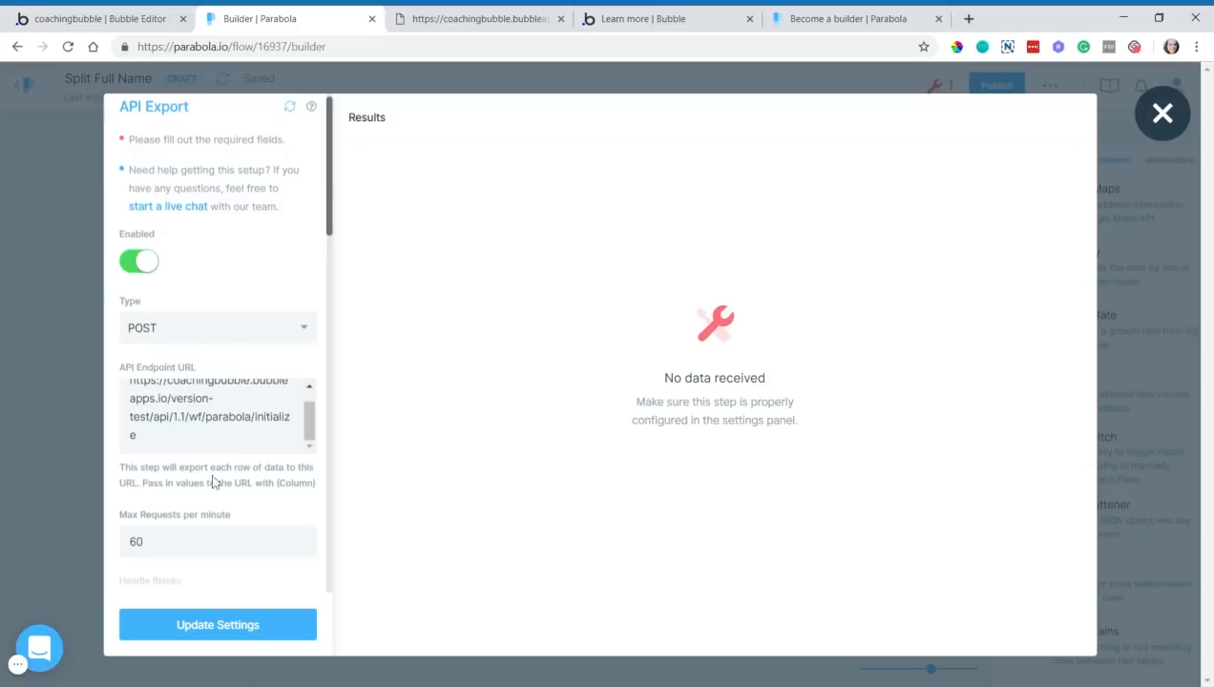
{"action": "left_click", "coordinate": [188, 625]}
{"action": "scroll", "coordinate": [197, 581], "scroll_direction": "down", "scroll_amount": 2}
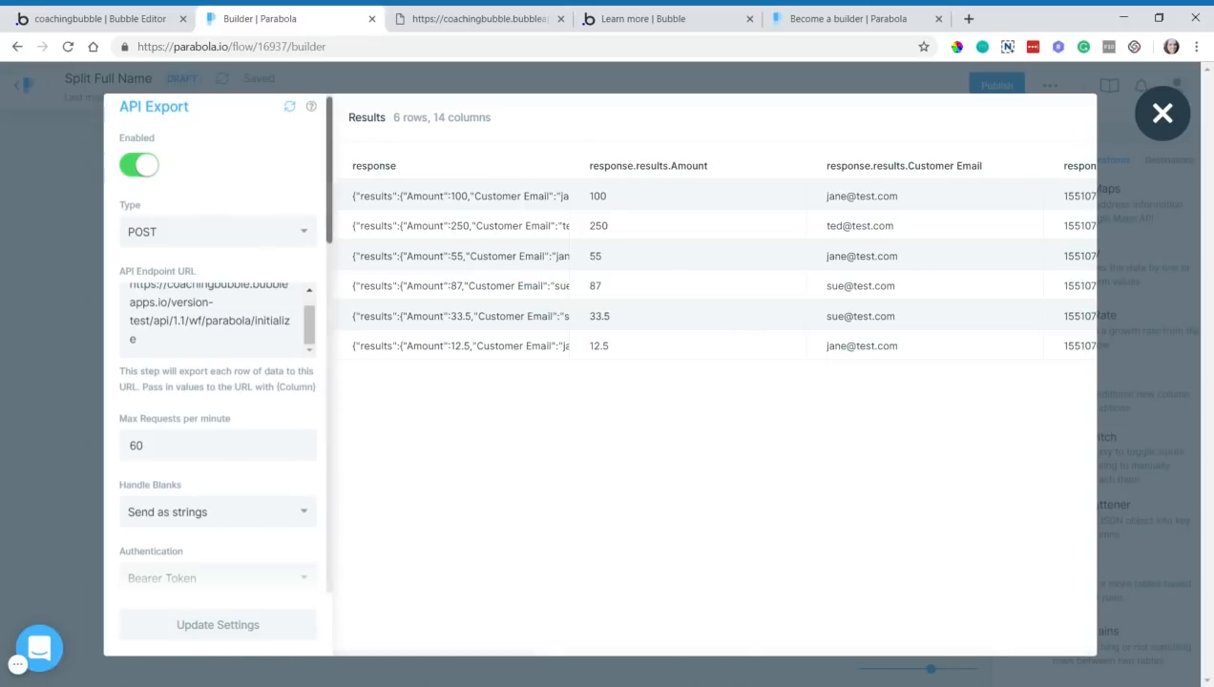
{"action": "scroll", "coordinate": [246, 494], "scroll_direction": "down", "scroll_amount": 6}
{"action": "scroll", "coordinate": [243, 498], "scroll_direction": "up", "scroll_amount": 7}
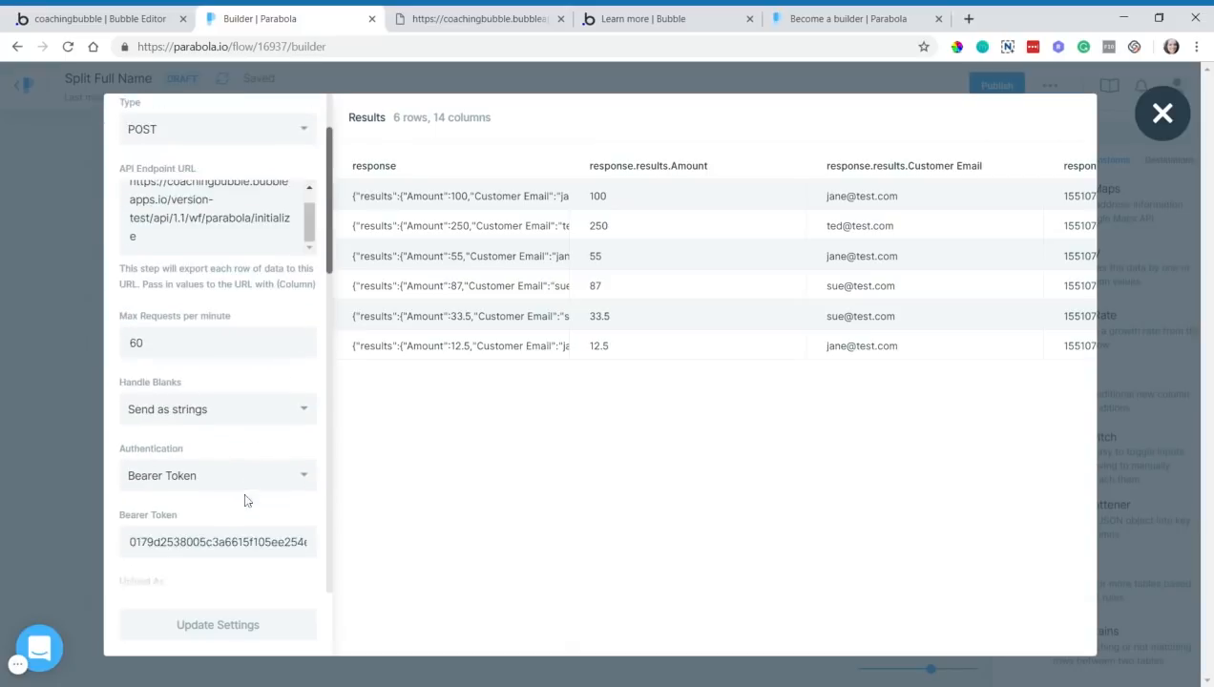
{"action": "scroll", "coordinate": [227, 467], "scroll_direction": "down", "scroll_amount": 1}
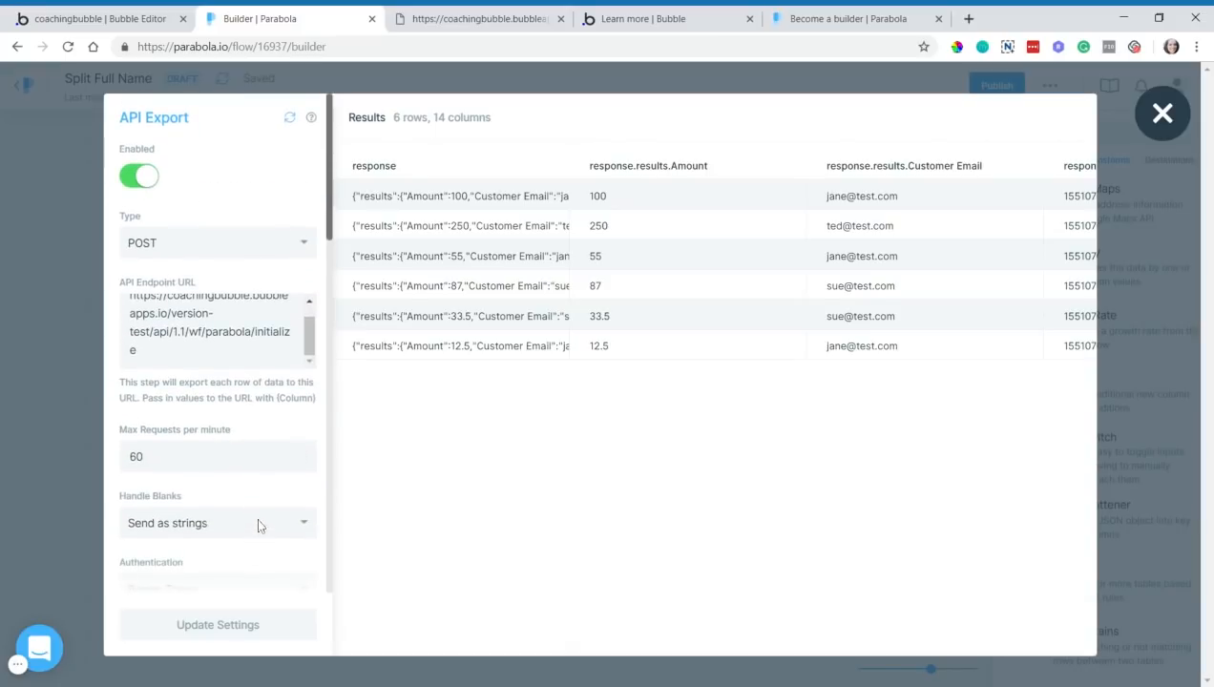
- Inspect the /initialize ending of the endpoint URL, leaving the URL unchanged
{"action": "left_click_drag", "start_coordinate": [255, 332], "coordinate": [288, 350]}
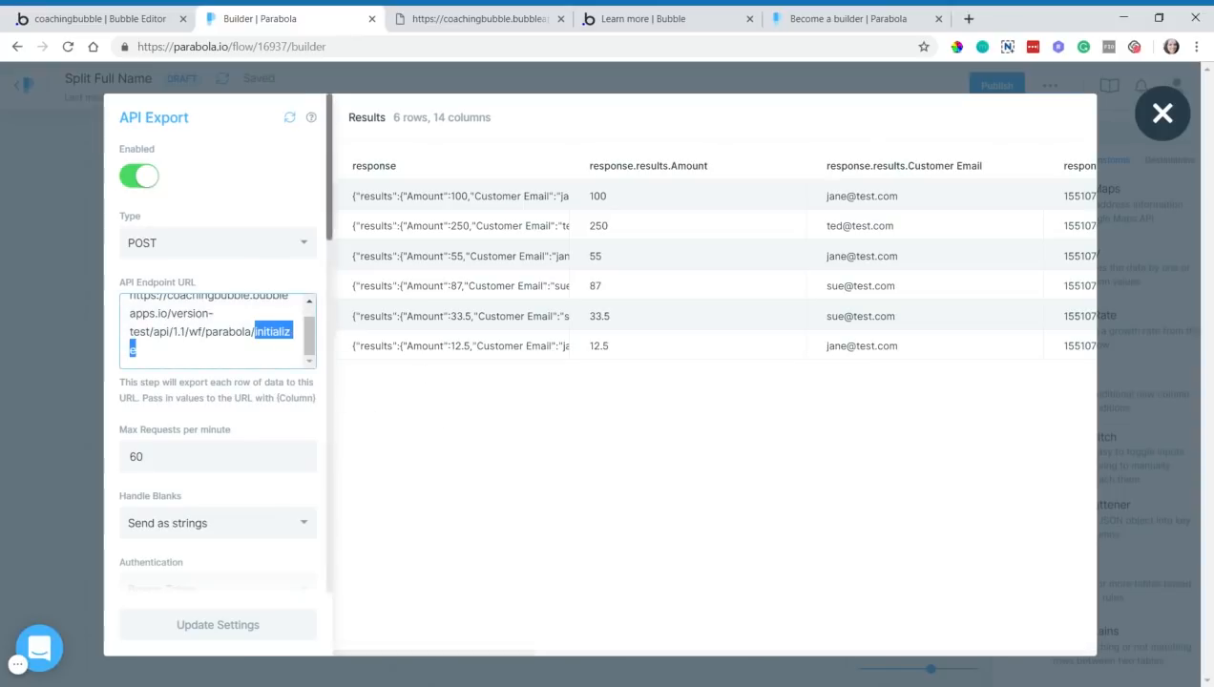
{"action": "left_click", "coordinate": [139, 350]}
{"action": "left_click_drag", "start_coordinate": [254, 331], "coordinate": [137, 351]}
{"action": "left_click", "coordinate": [344, 396]}
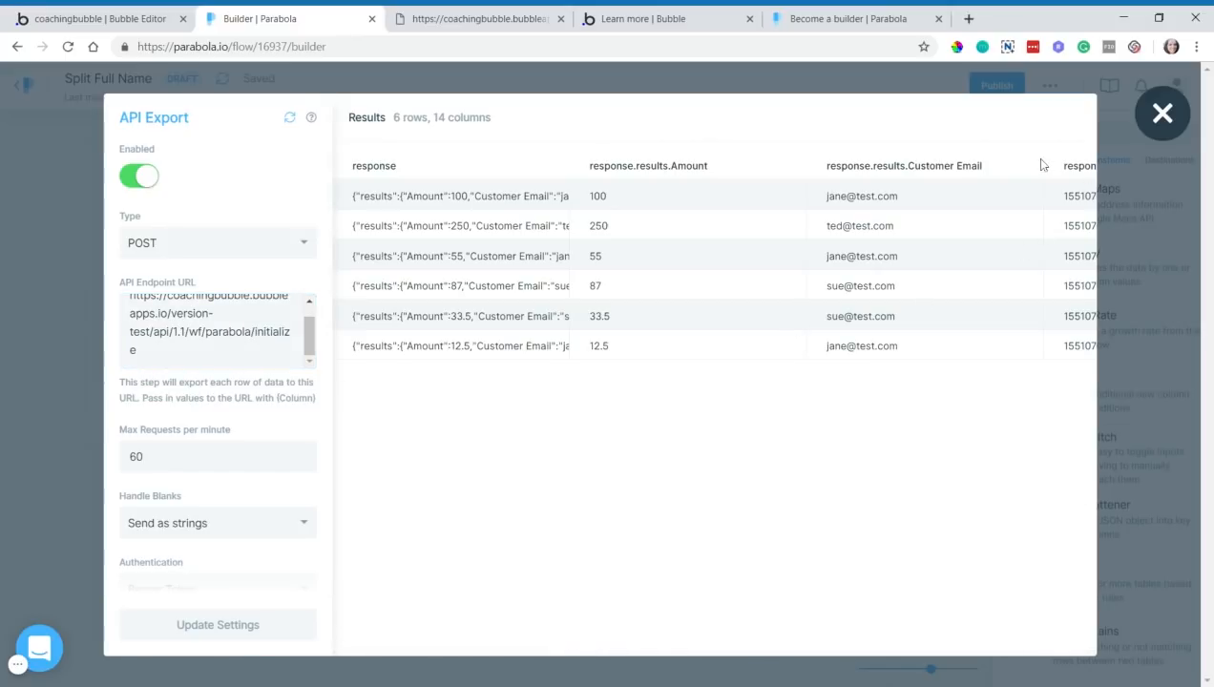
- Close the API Export settings and publish the Split Full Name flow
{"action": "left_click", "coordinate": [1158, 116]}
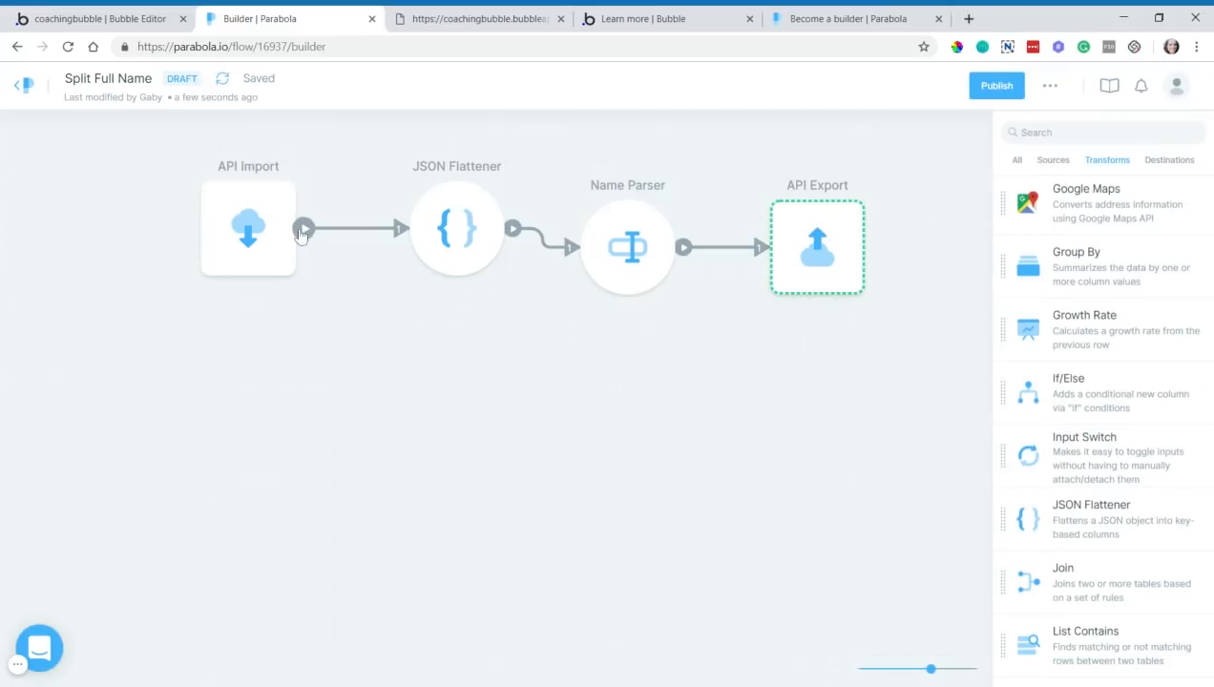
{"action": "left_click", "coordinate": [994, 91]}
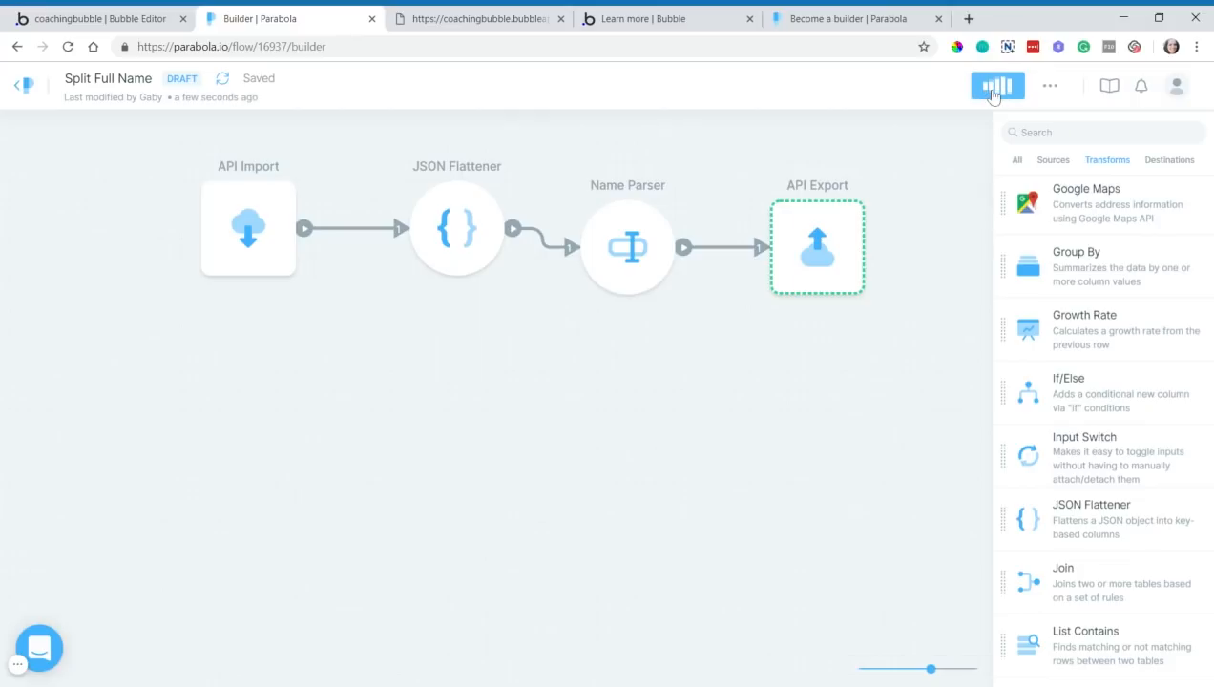
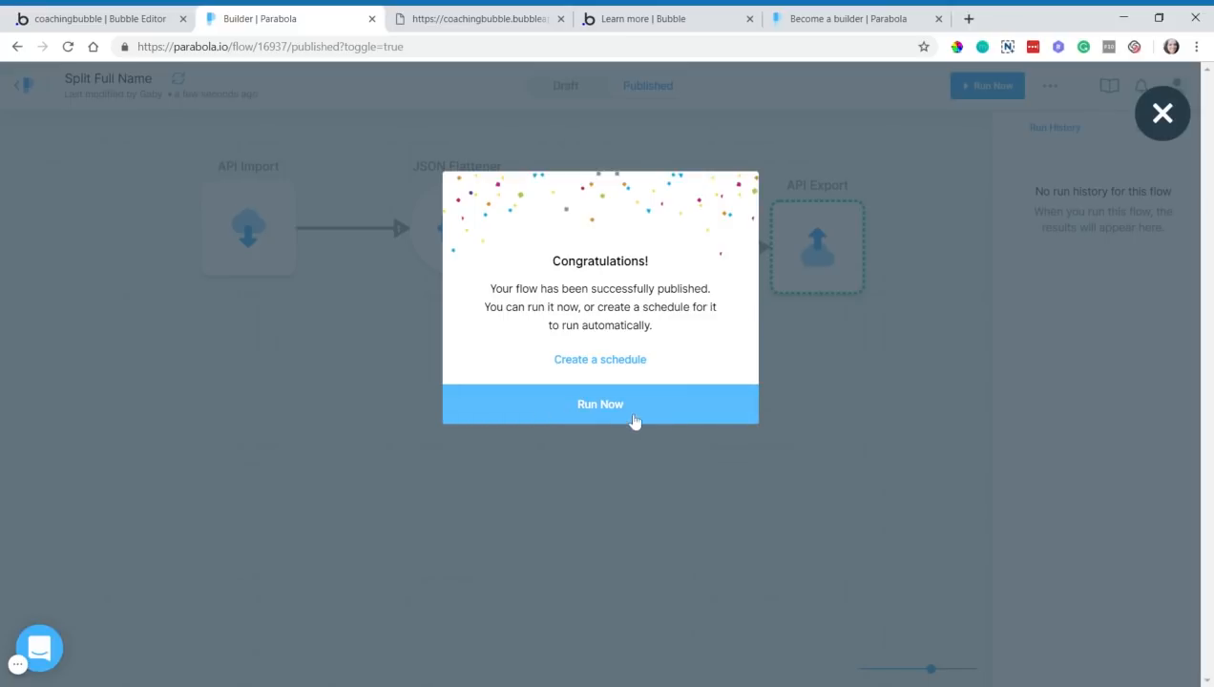
- Set Bubble's parabola endpoint to Detect data at its initialize URL, then go back to the Split Full Name flow
{"action": "left_click", "coordinate": [132, 32]}
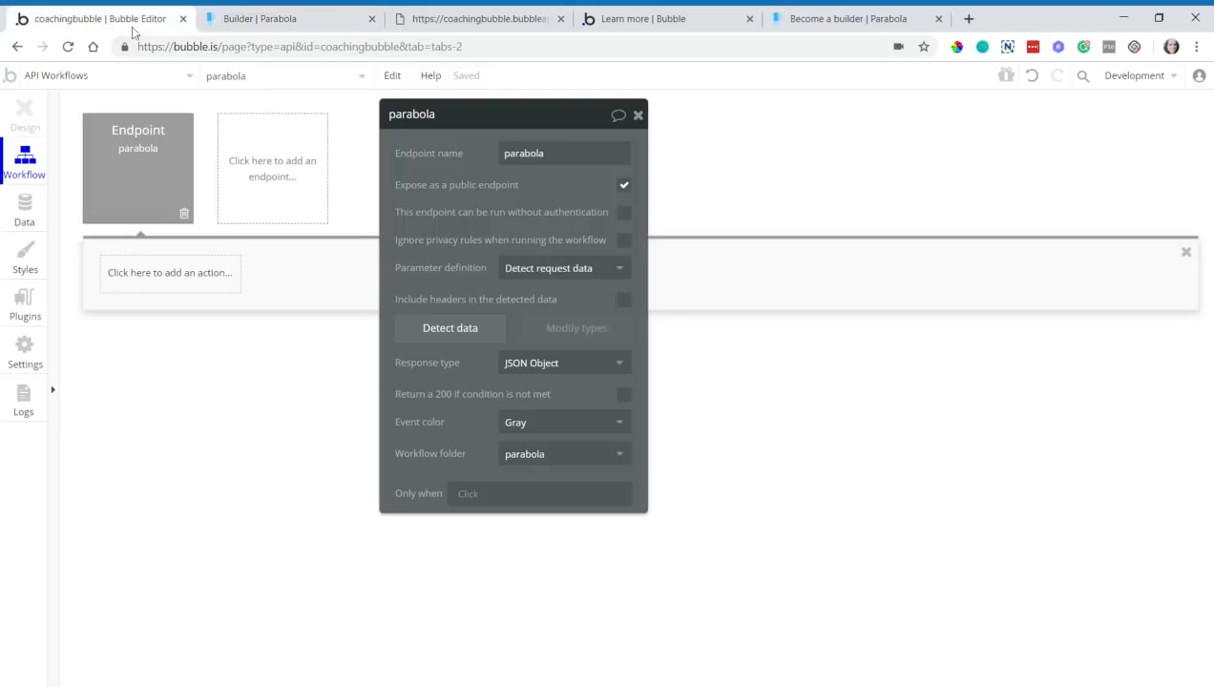
{"action": "left_click", "coordinate": [466, 343]}
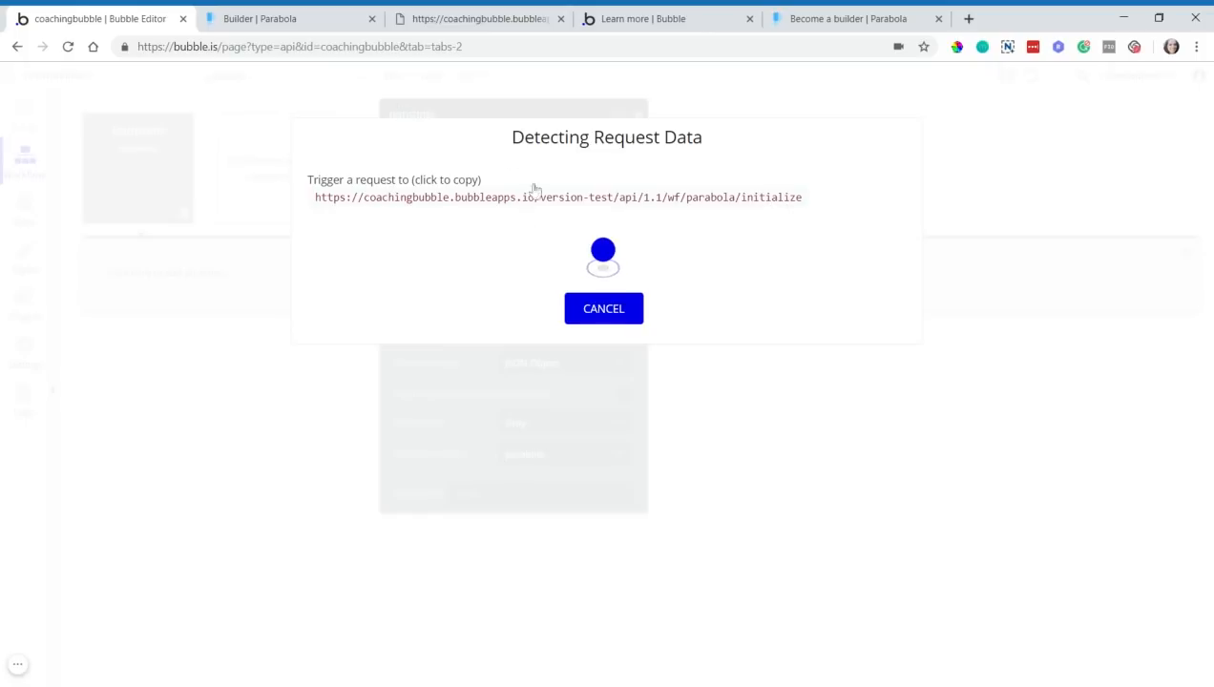
{"action": "left_click", "coordinate": [353, 21]}
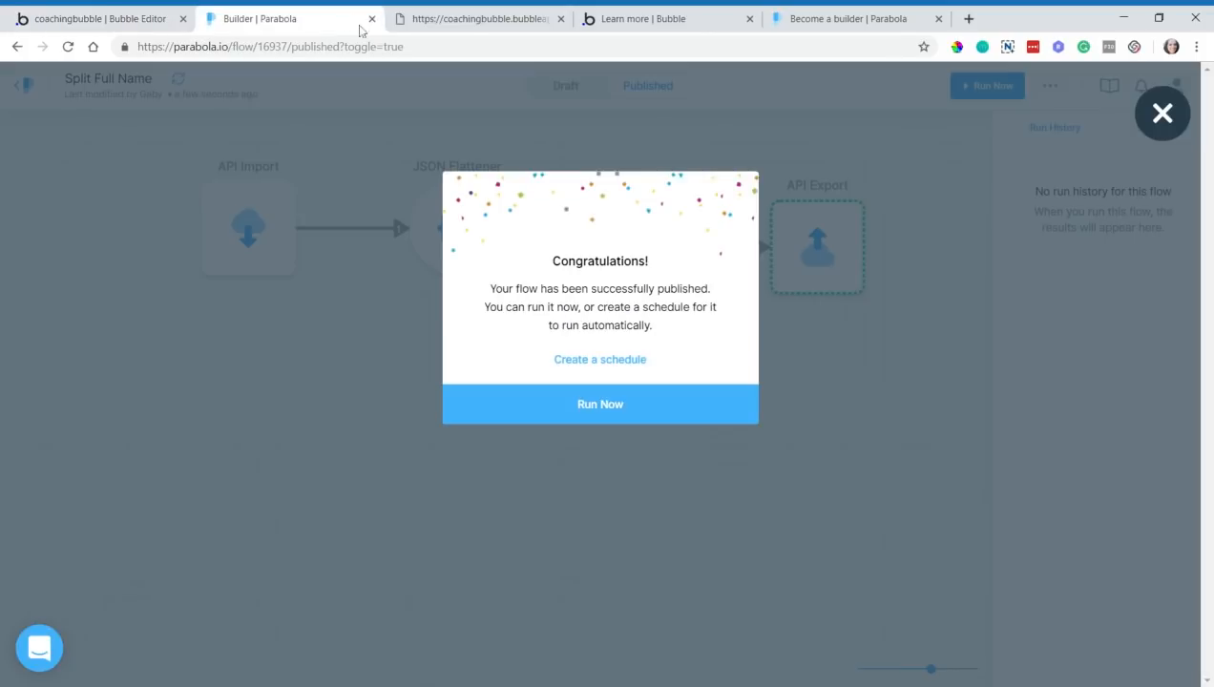
- Run the published Split Full Name flow now, confirming the run to API Export
{"action": "left_click", "coordinate": [608, 417]}
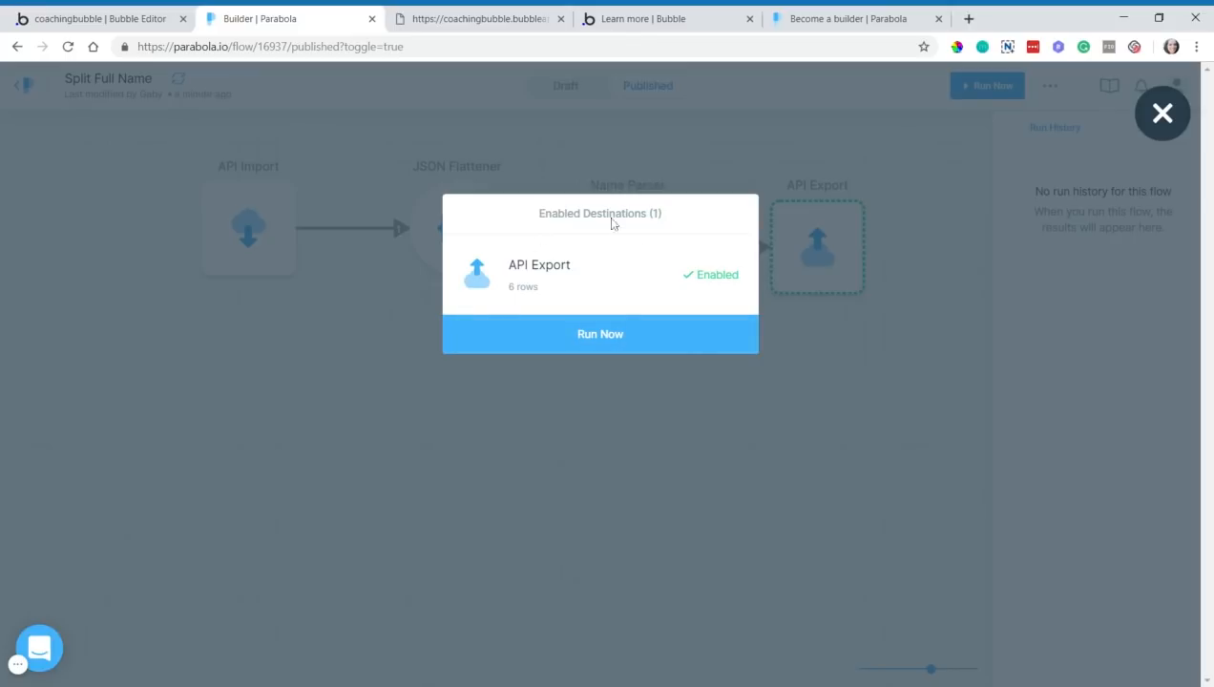
{"action": "left_click", "coordinate": [619, 352]}
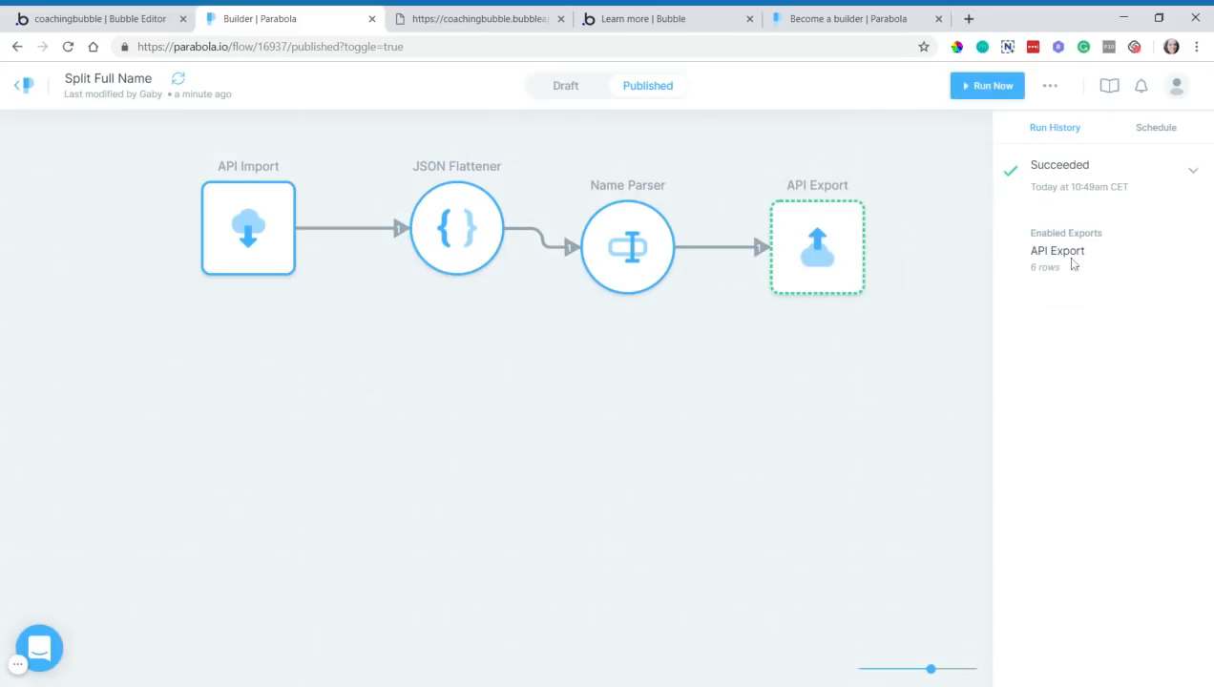
- Review the detected request fields, including firstName, lastName and Amount as number, and save them
{"action": "left_click", "coordinate": [148, 20]}
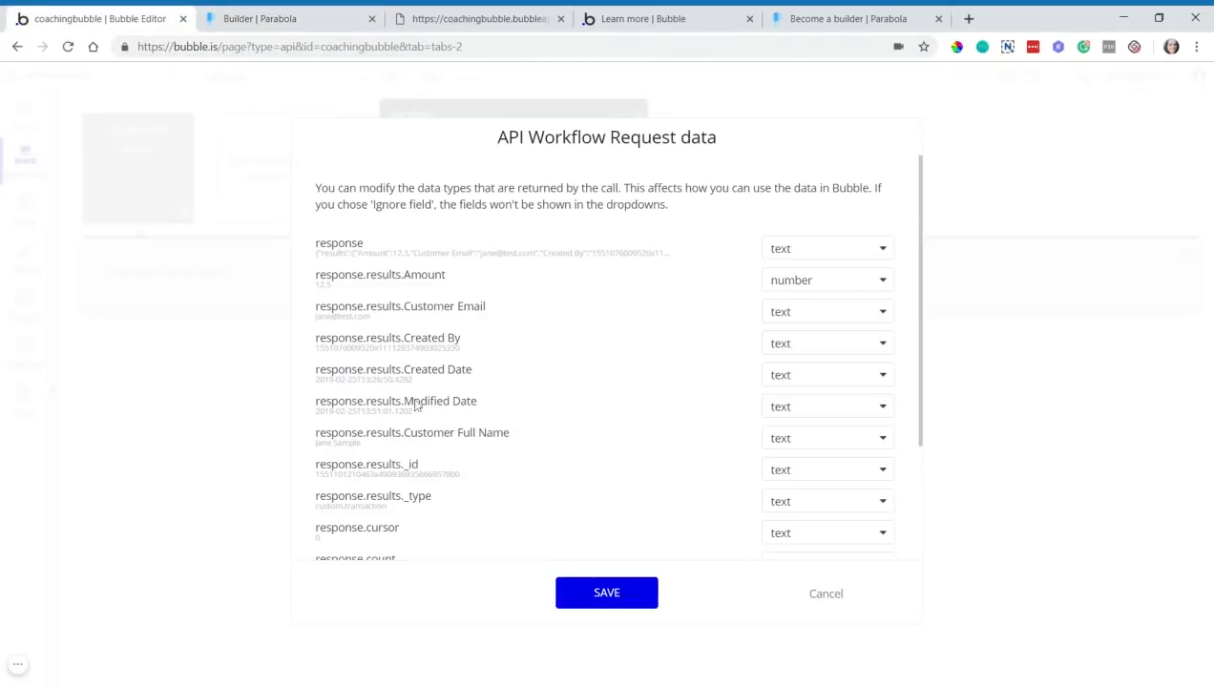
{"action": "scroll", "coordinate": [411, 385], "scroll_direction": "down", "scroll_amount": 3}
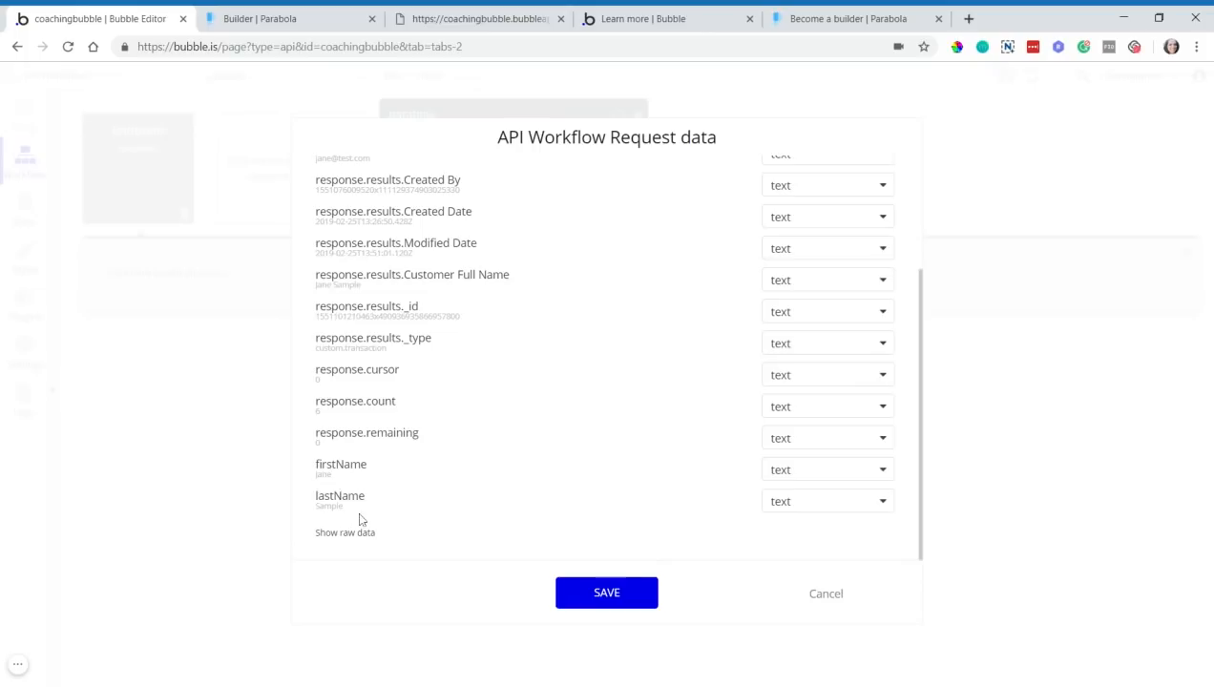
{"action": "scroll", "coordinate": [480, 495], "scroll_direction": "up", "scroll_amount": 2}
{"action": "scroll", "coordinate": [480, 495], "scroll_direction": "down", "scroll_amount": 1}
{"action": "scroll", "coordinate": [480, 495], "scroll_direction": "up", "scroll_amount": 1}
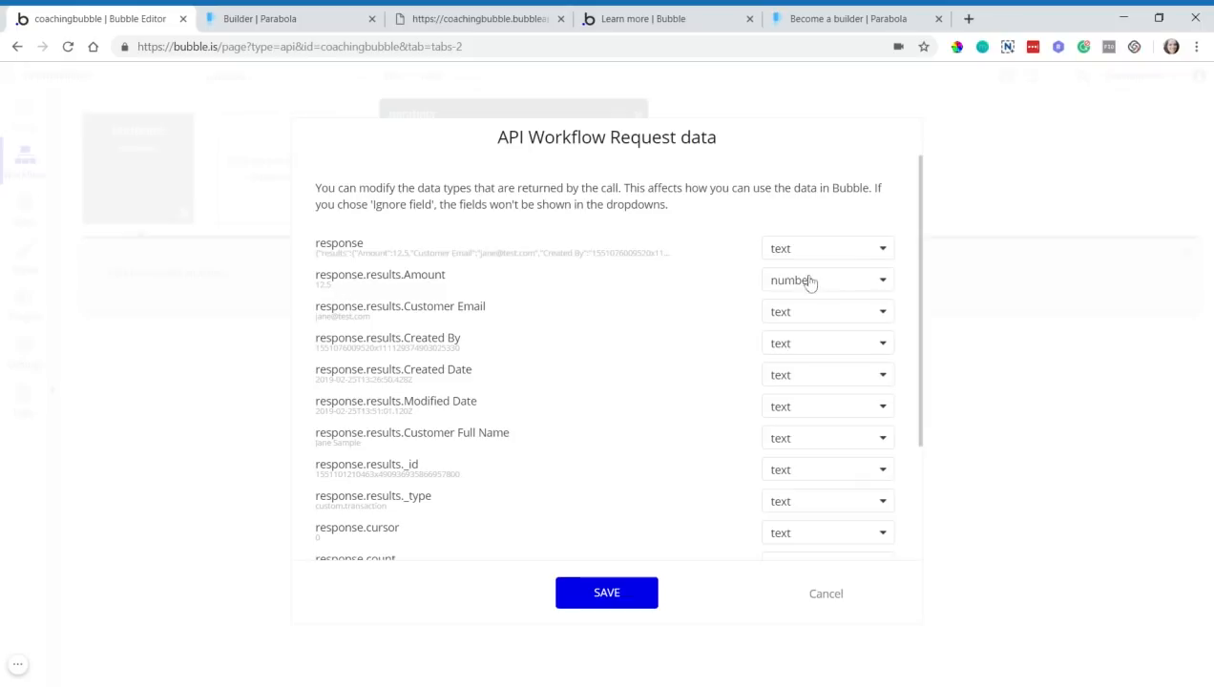
{"action": "scroll", "coordinate": [654, 488], "scroll_direction": "down", "scroll_amount": 3}
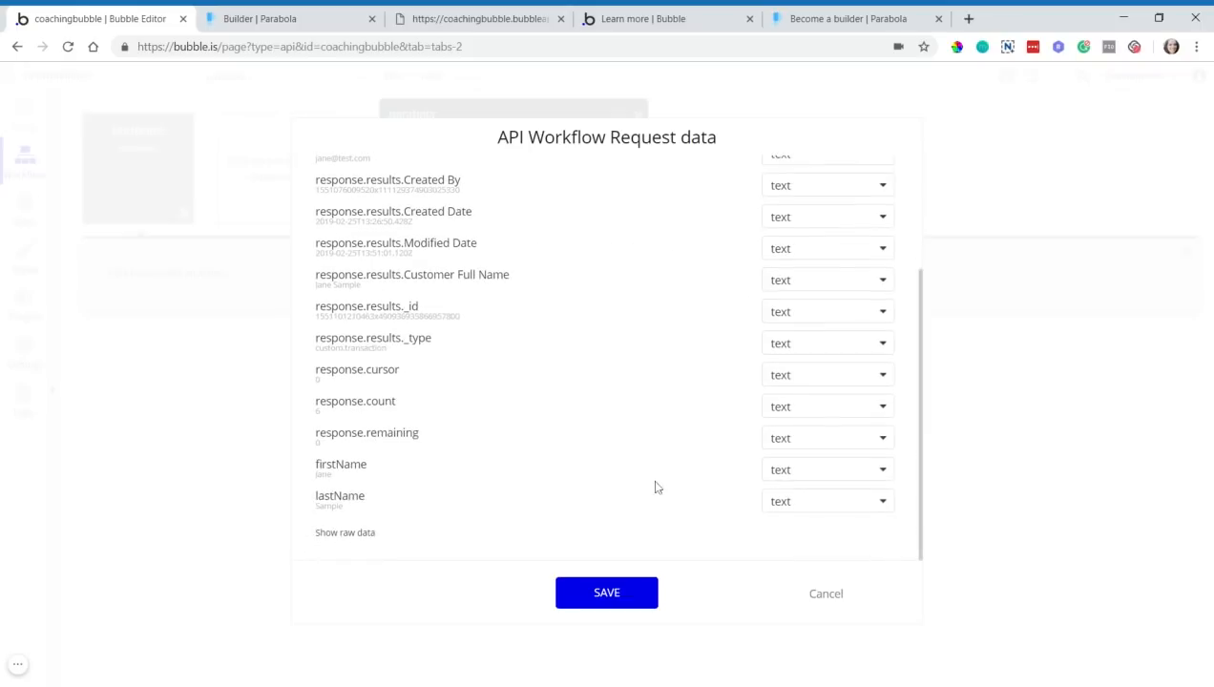
{"action": "left_click", "coordinate": [621, 596]}
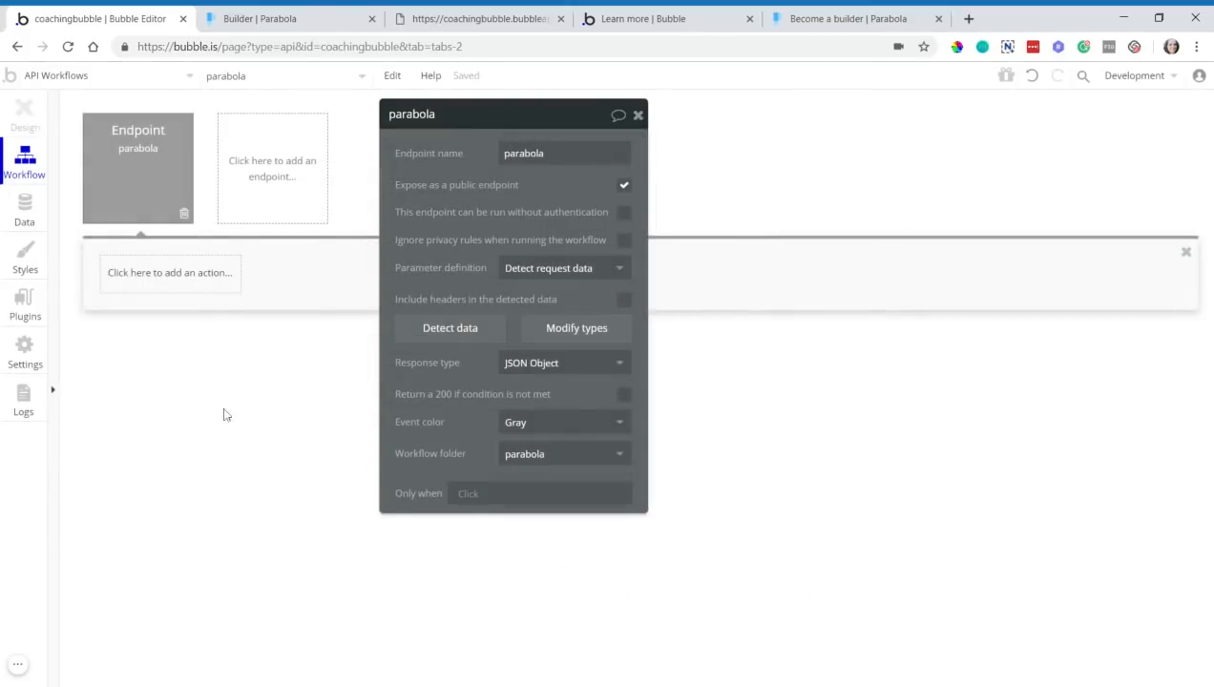
- Add a 'Make changes to a list of things' step with Type User and List 'Do a search for User'
{"action": "left_click", "coordinate": [191, 290]}
{"action": "mouse_move", "coordinate": [195, 364]}
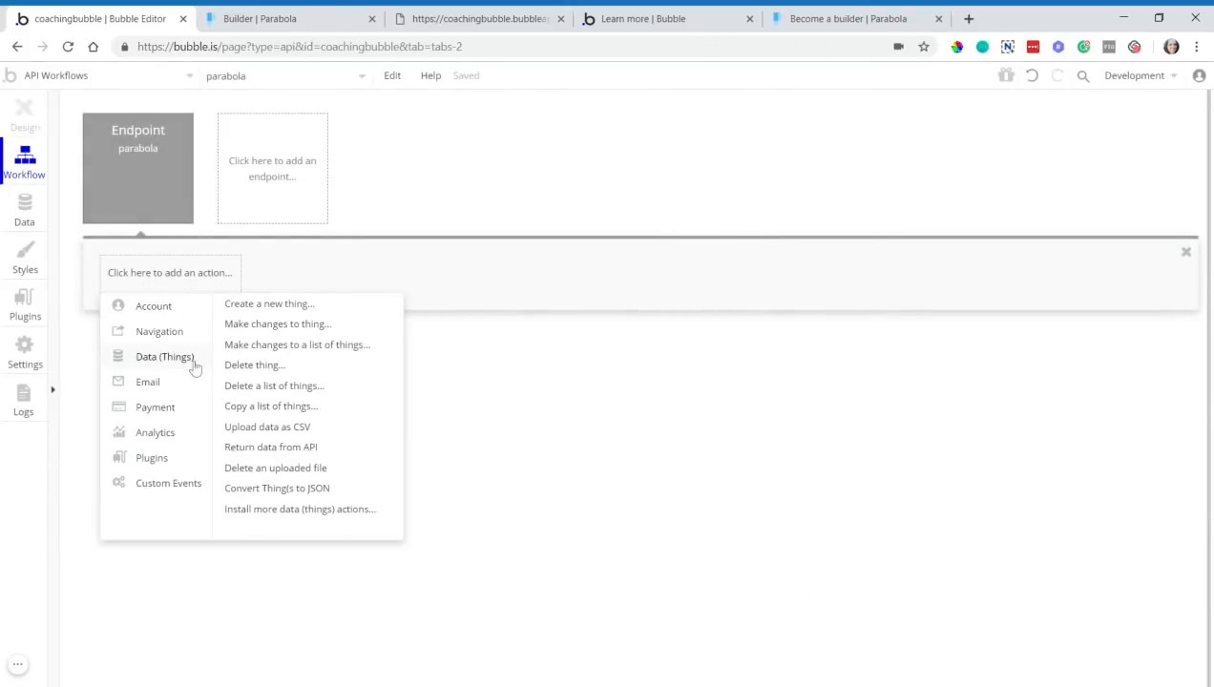
{"action": "left_click", "coordinate": [361, 355]}
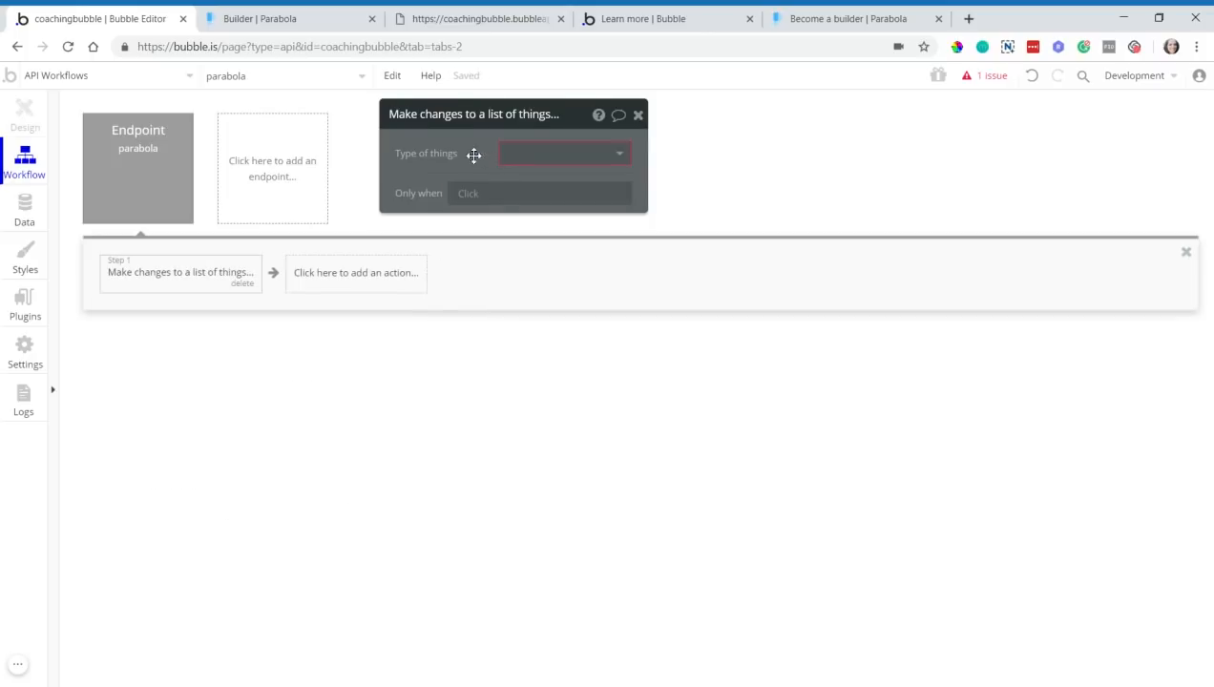
{"action": "left_click_drag", "start_coordinate": [473, 155], "coordinate": [445, 162]}
{"action": "left_click", "coordinate": [483, 167]}
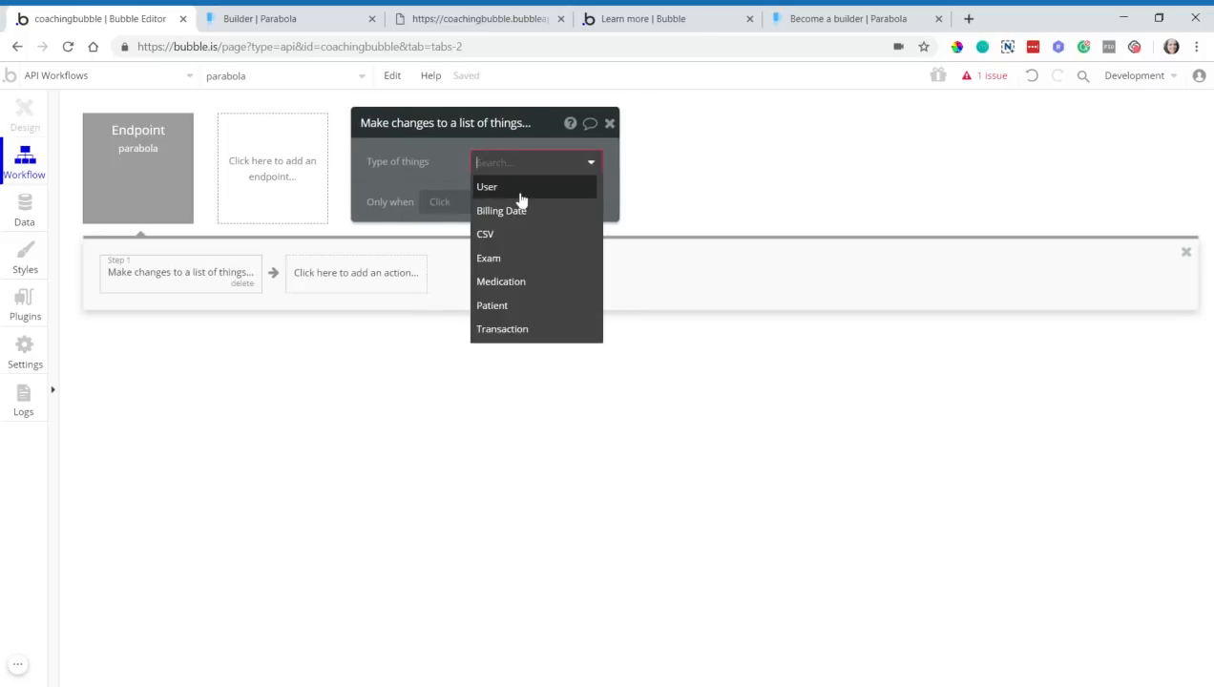
{"action": "left_click", "coordinate": [520, 196]}
{"action": "left_click", "coordinate": [491, 195]}
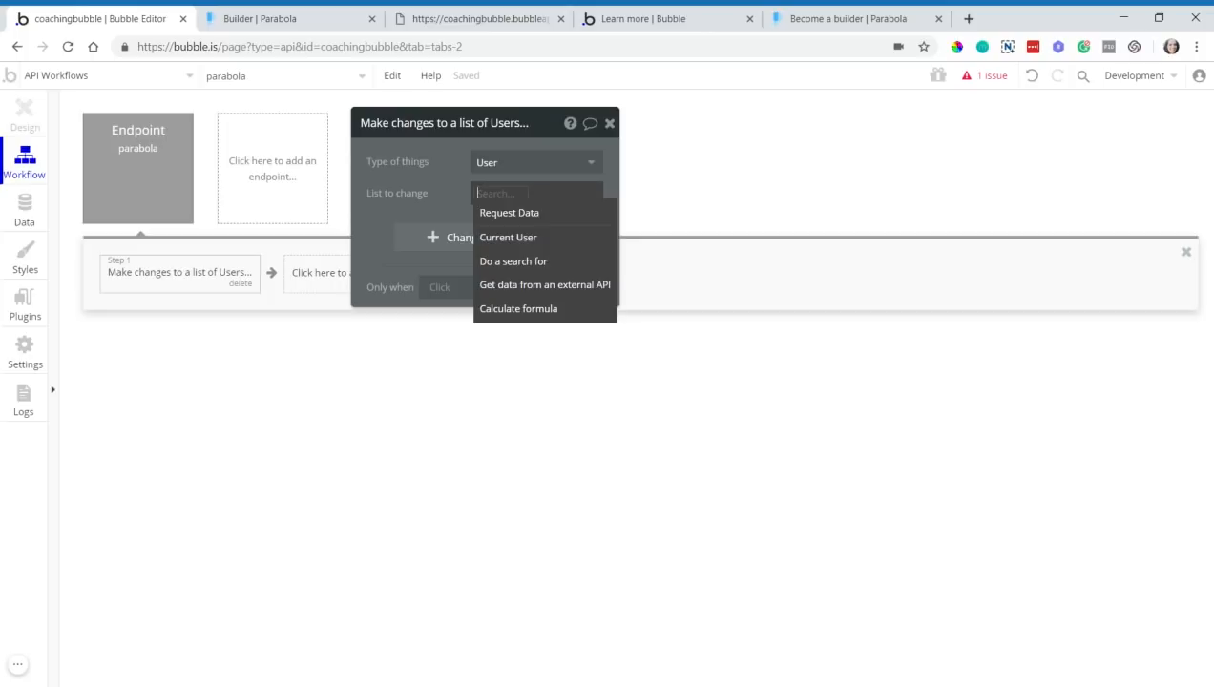
{"action": "left_click", "coordinate": [512, 262]}
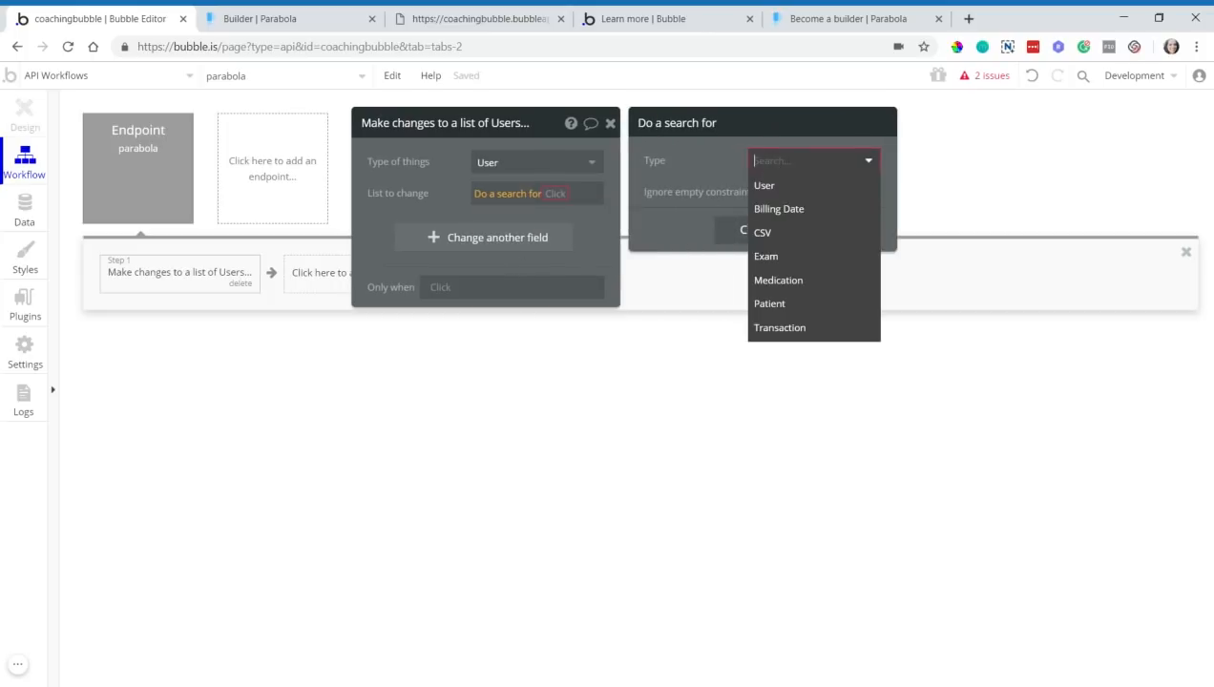
{"action": "left_click", "coordinate": [769, 186]}
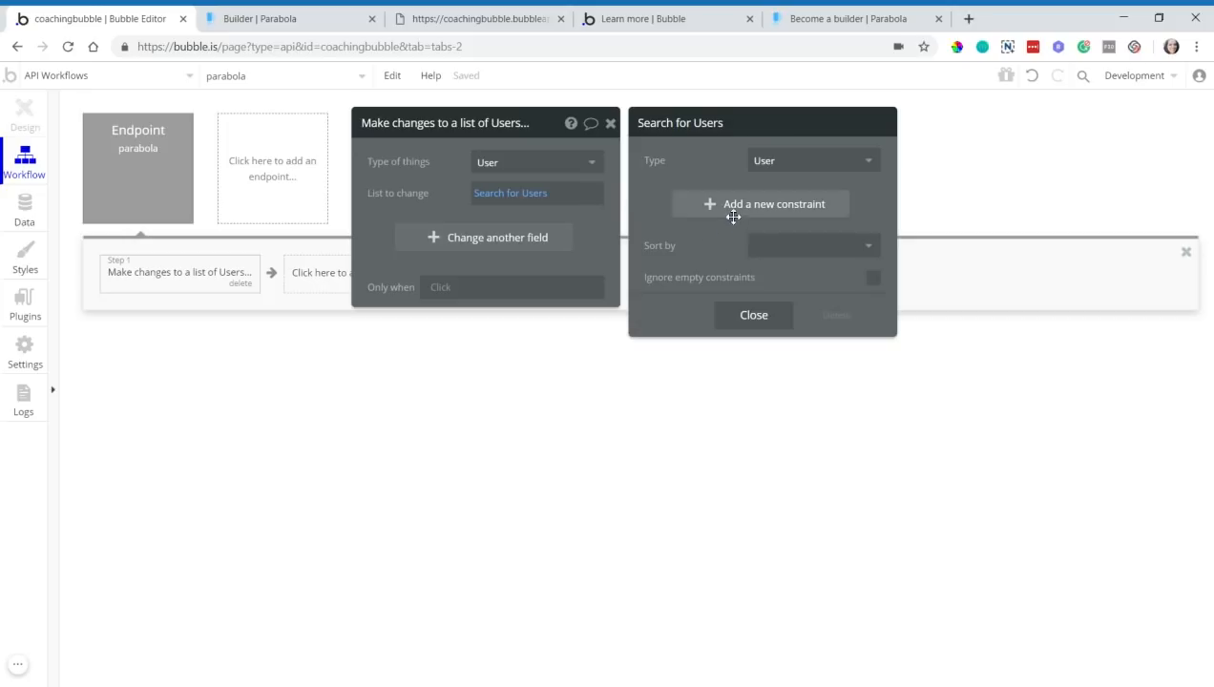
- Open App data and look over All Transactions and the three users' Email cells in All Users
{"action": "left_click", "coordinate": [25, 225]}
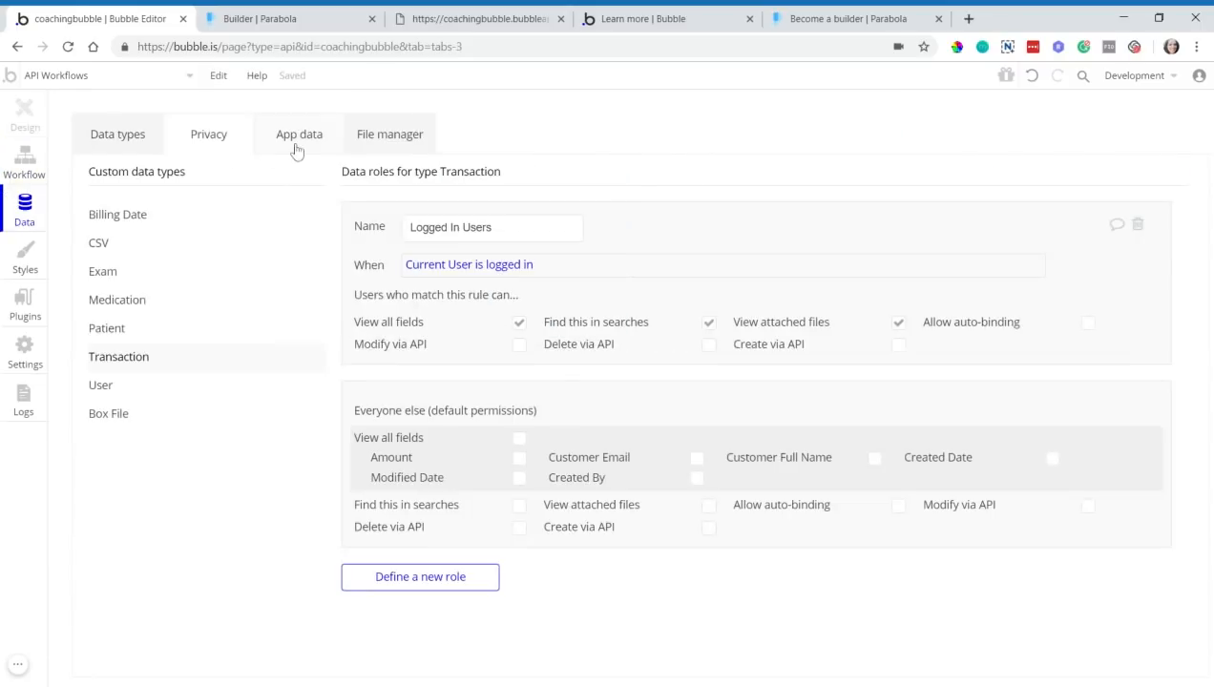
{"action": "left_click", "coordinate": [294, 150]}
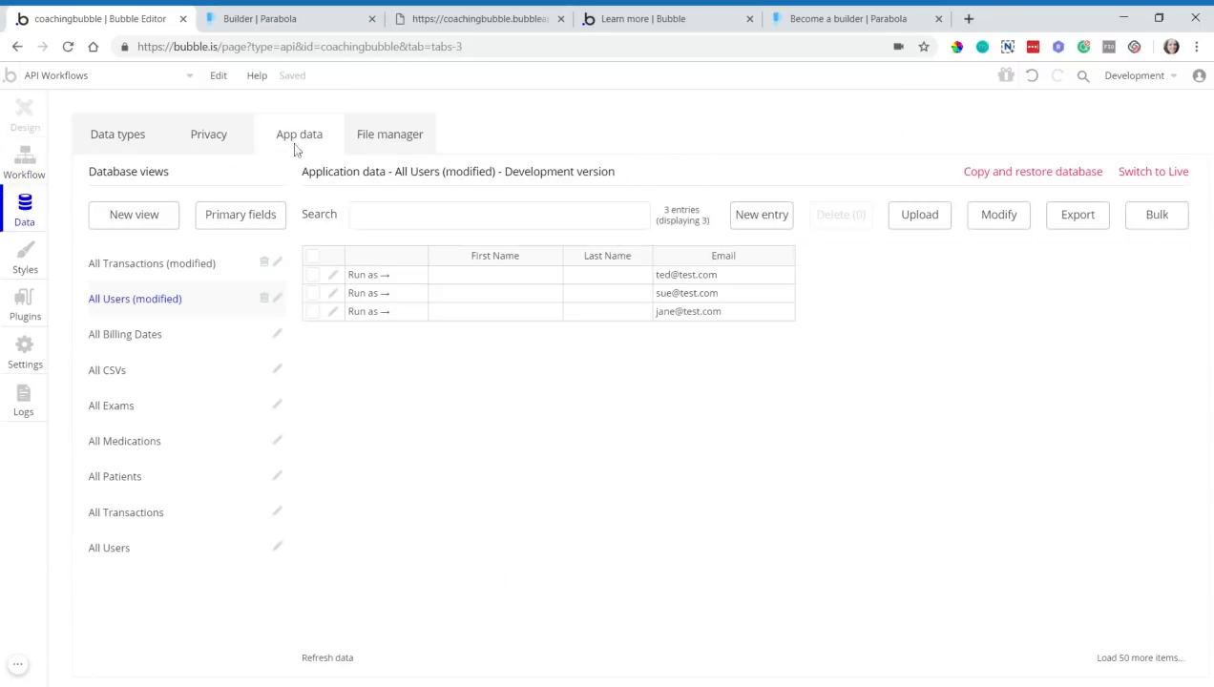
{"action": "left_click", "coordinate": [195, 265]}
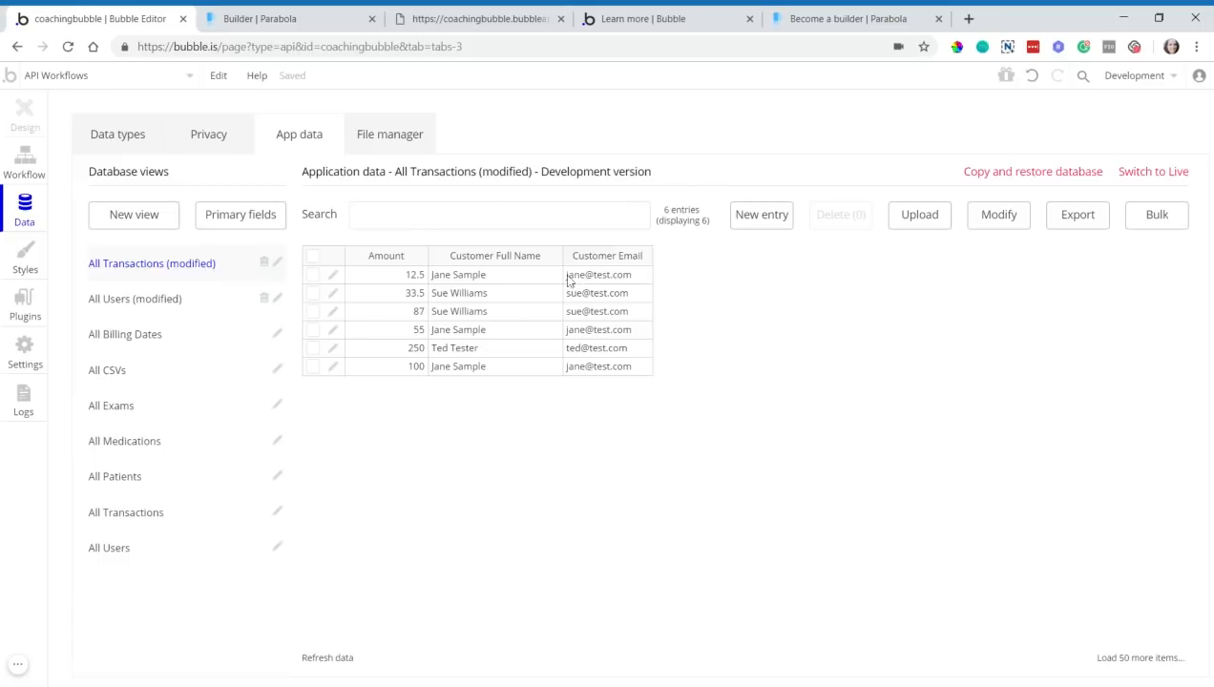
{"action": "left_click", "coordinate": [216, 304]}
{"action": "left_click", "coordinate": [710, 275]}
{"action": "left_click_drag", "start_coordinate": [710, 279], "coordinate": [715, 311]}
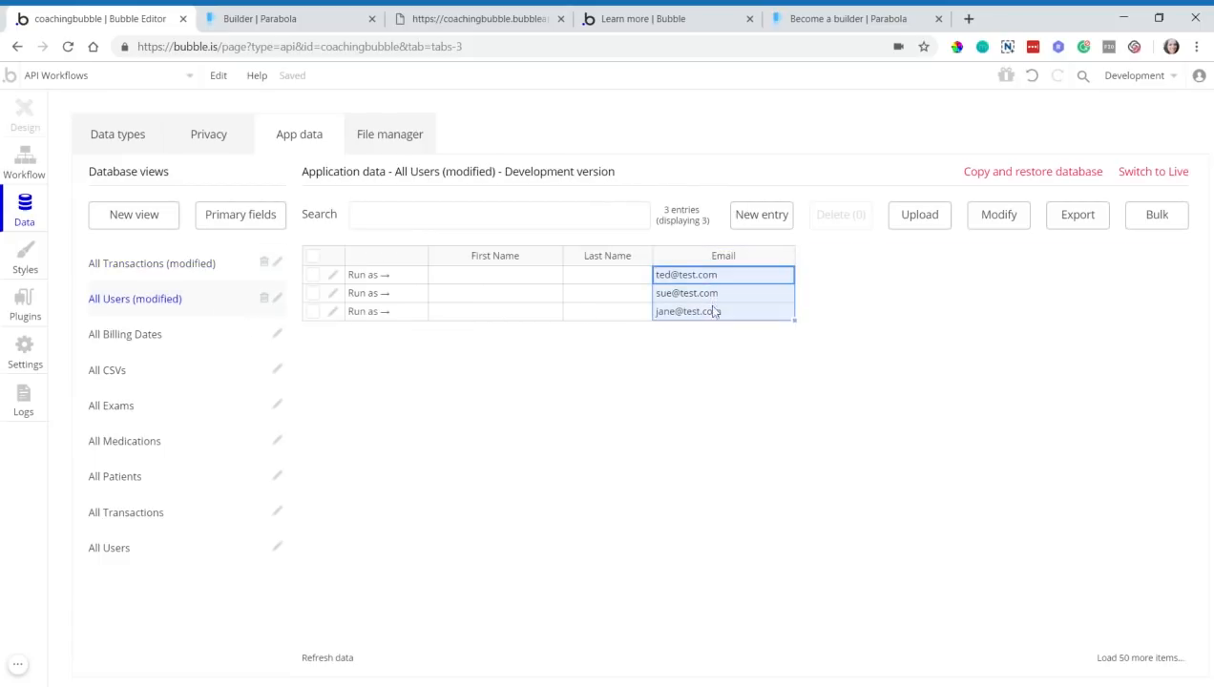
{"action": "left_click", "coordinate": [710, 315]}
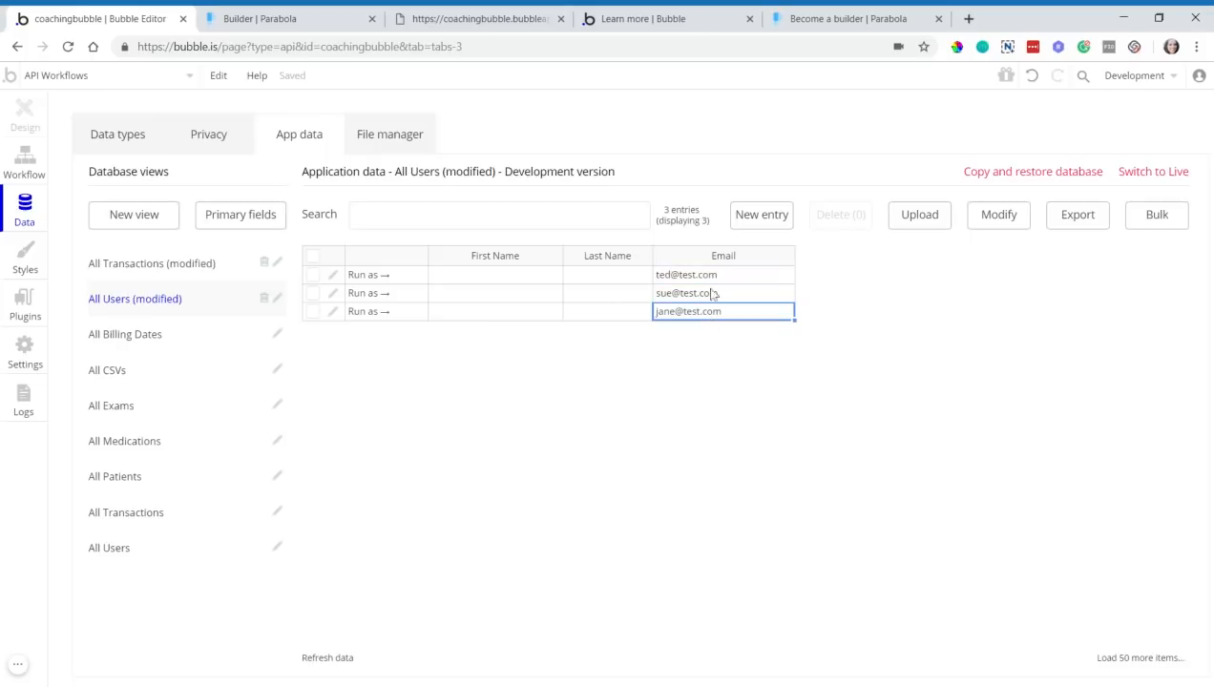
{"action": "left_click", "coordinate": [667, 276]}
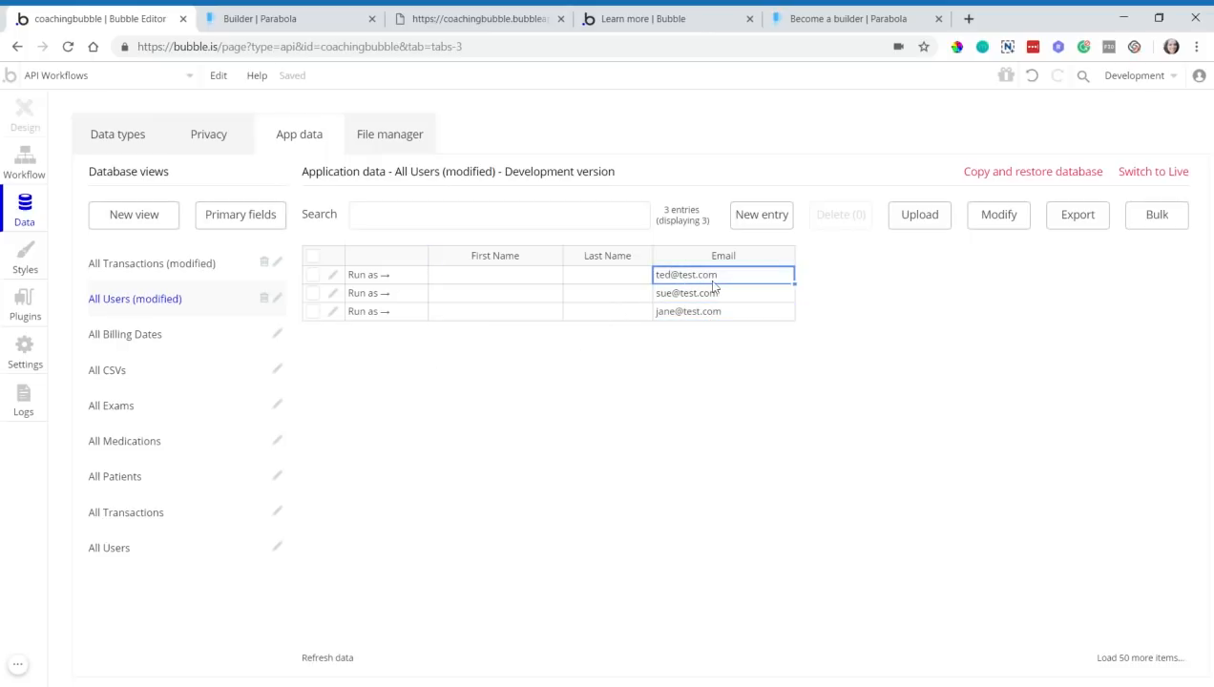
- Compare a transaction's Customer Email with the users' empty First Name and Last Name cells
{"action": "left_click", "coordinate": [214, 271]}
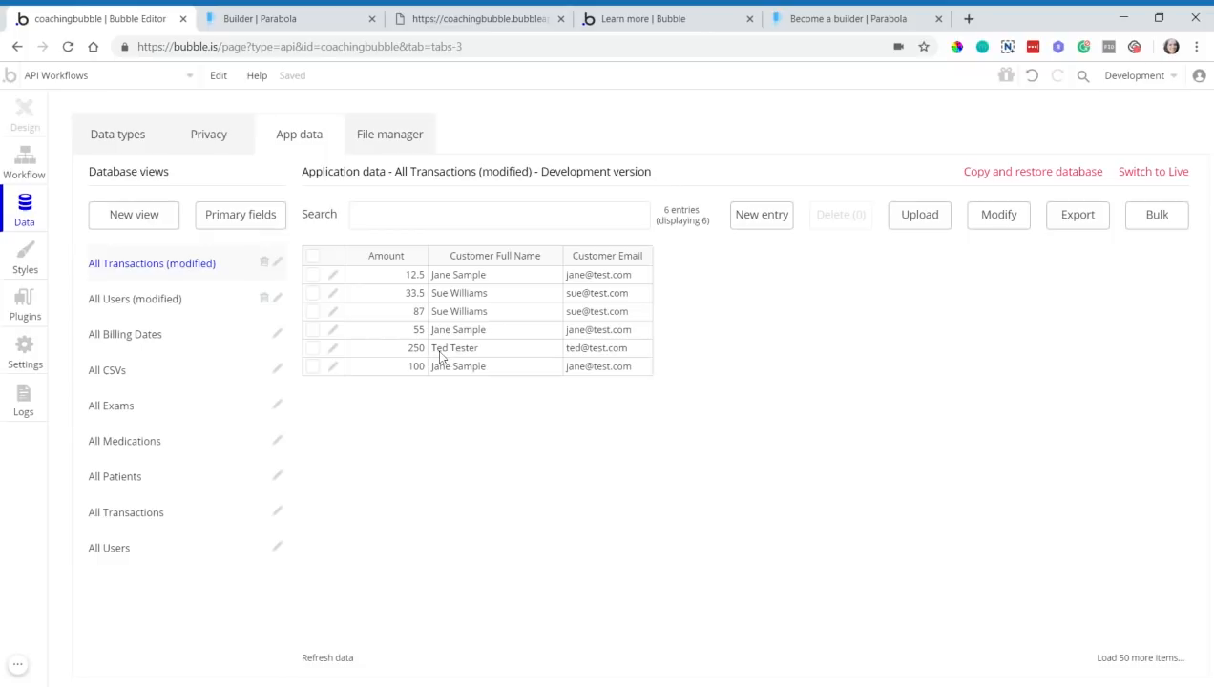
{"action": "left_click", "coordinate": [577, 357]}
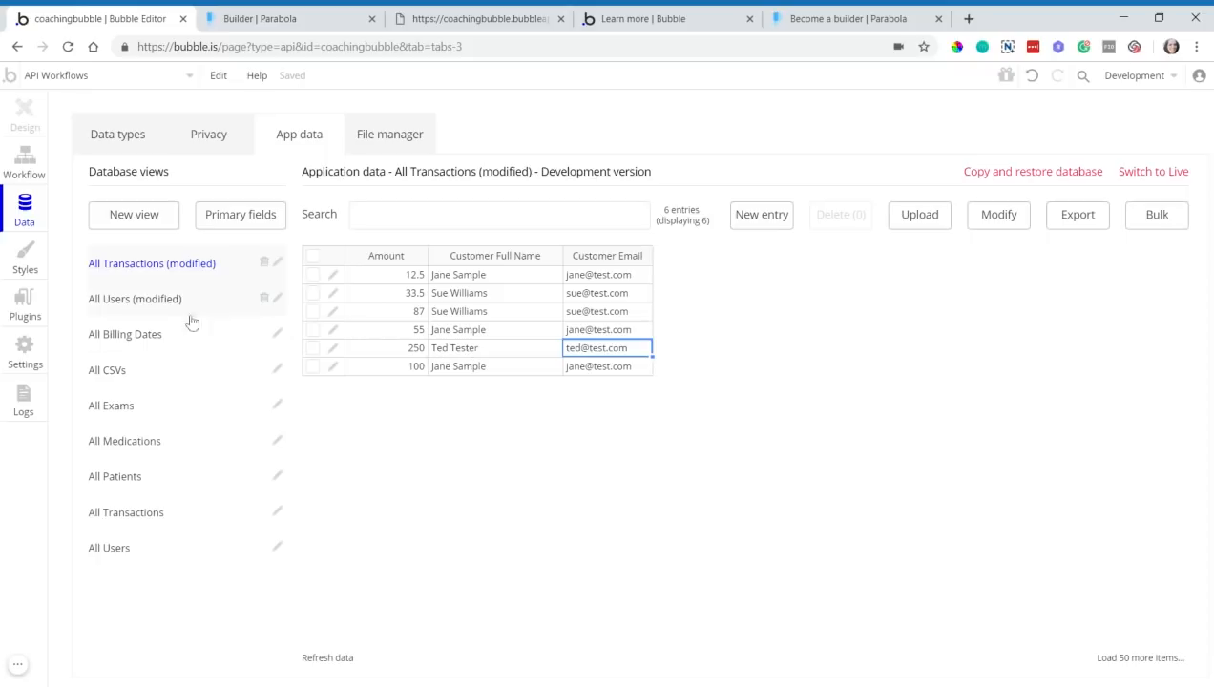
{"action": "left_click", "coordinate": [217, 303]}
{"action": "left_click", "coordinate": [507, 277]}
{"action": "left_click", "coordinate": [591, 279]}
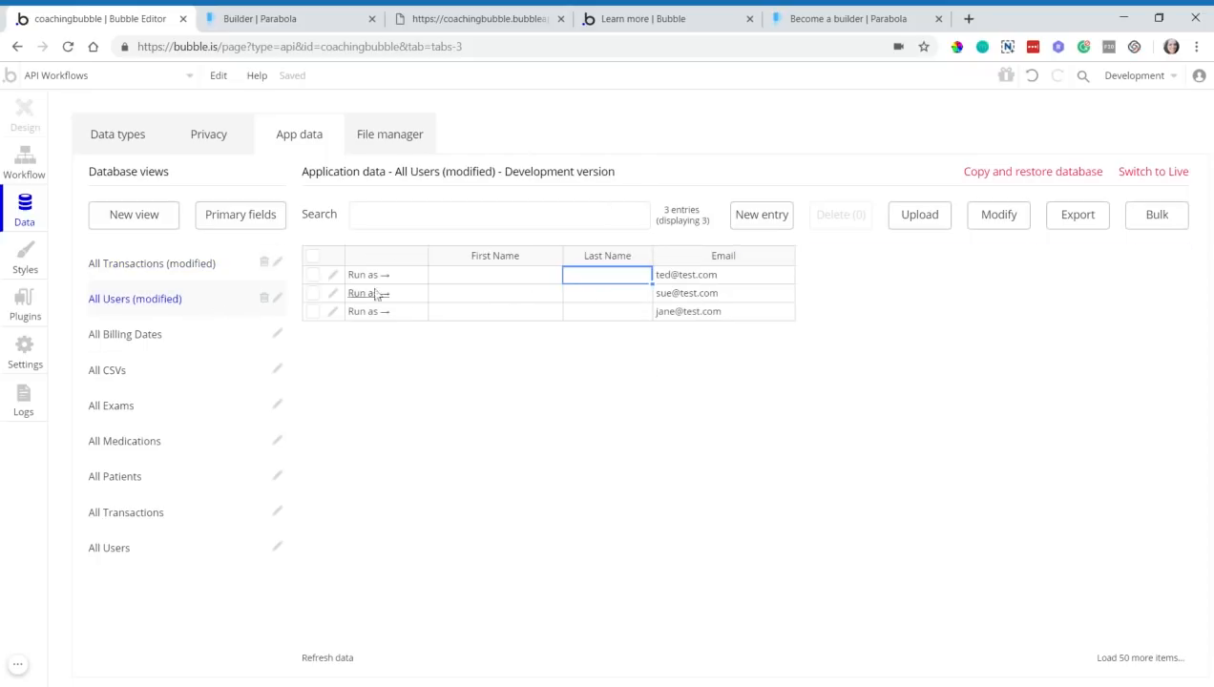
{"action": "left_click", "coordinate": [26, 164]}
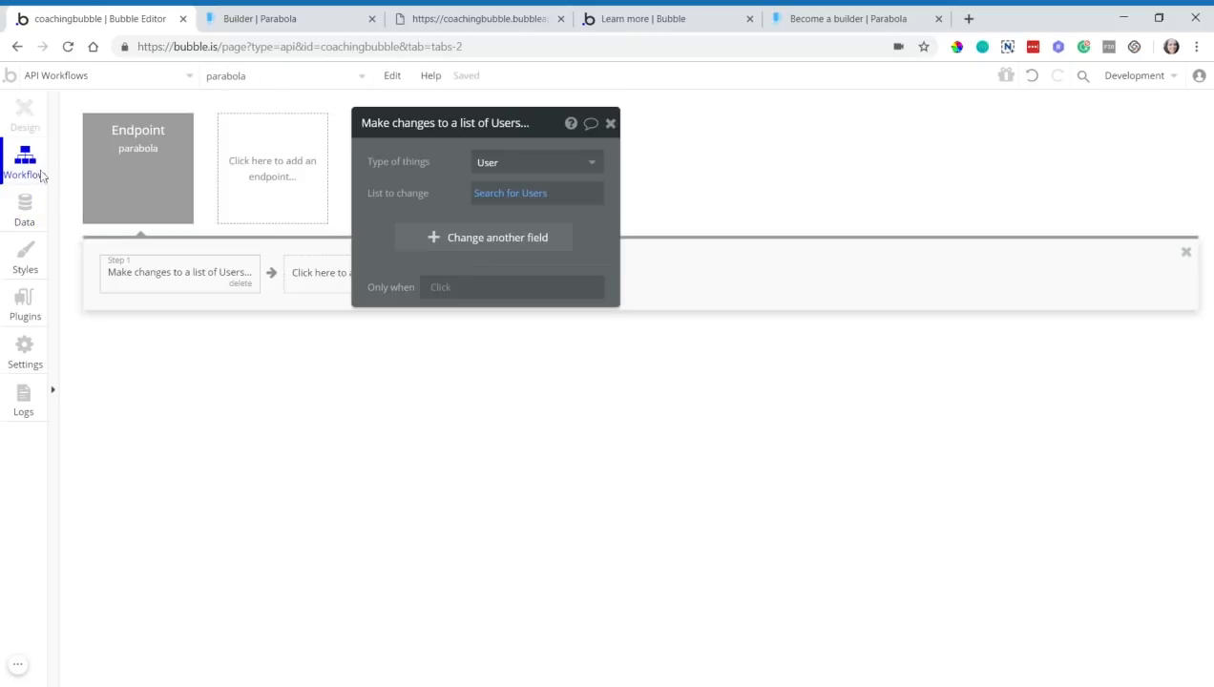
- Constrain the User search to email = Request Data's Customer Email
{"action": "left_click", "coordinate": [487, 195]}
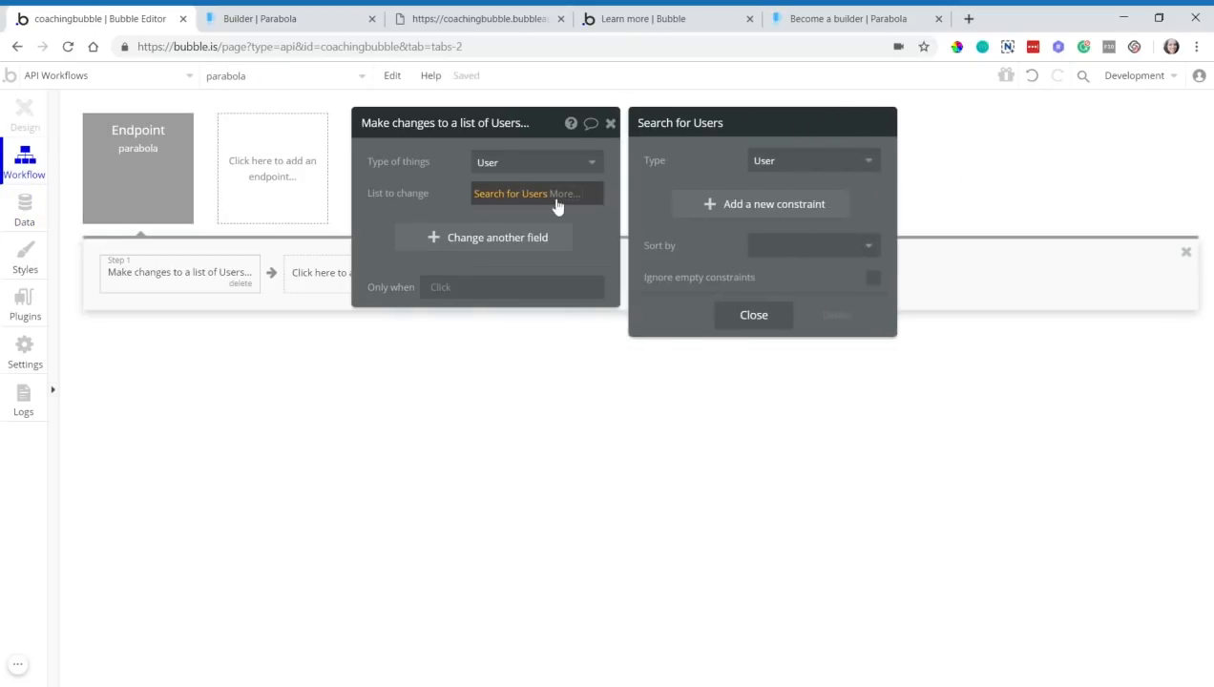
{"action": "left_click", "coordinate": [674, 203]}
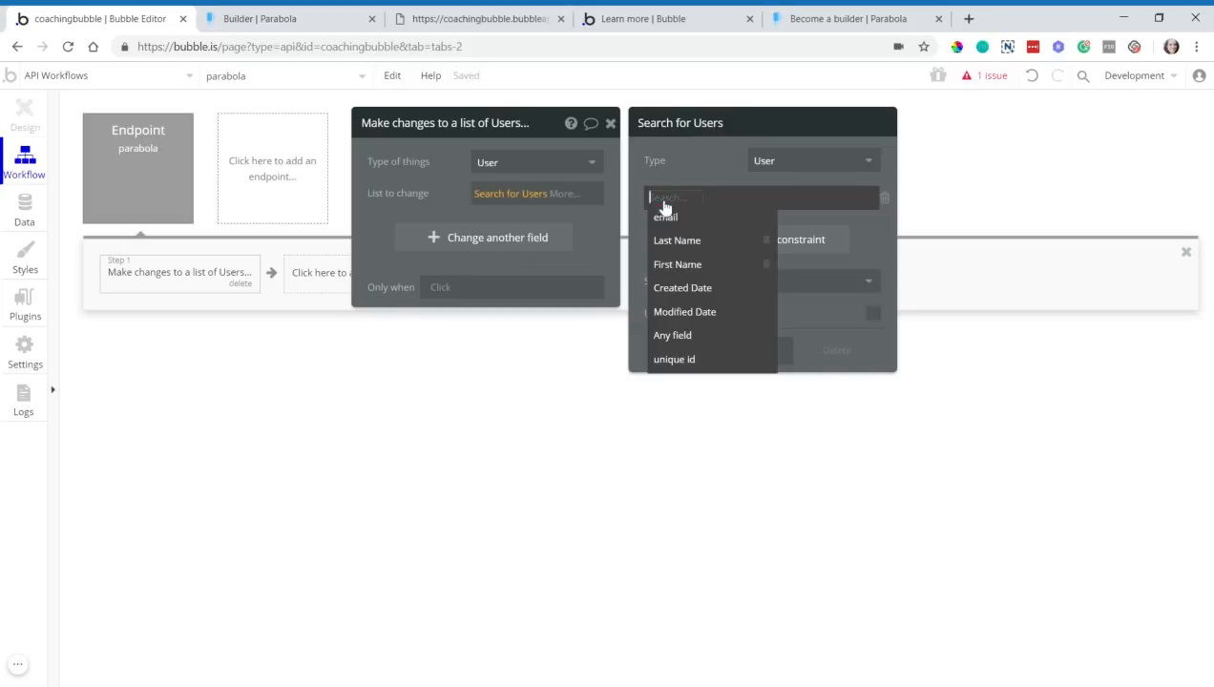
{"action": "left_click", "coordinate": [700, 219]}
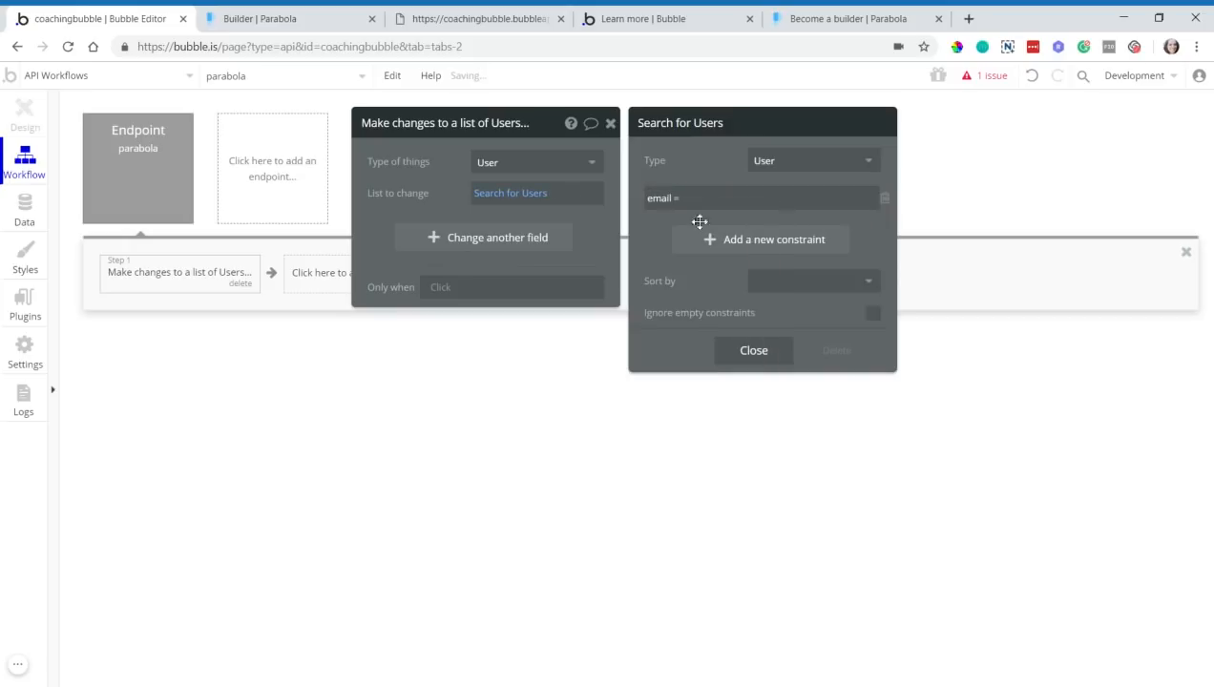
{"action": "left_click", "coordinate": [839, 200]}
{"action": "left_click", "coordinate": [897, 199]}
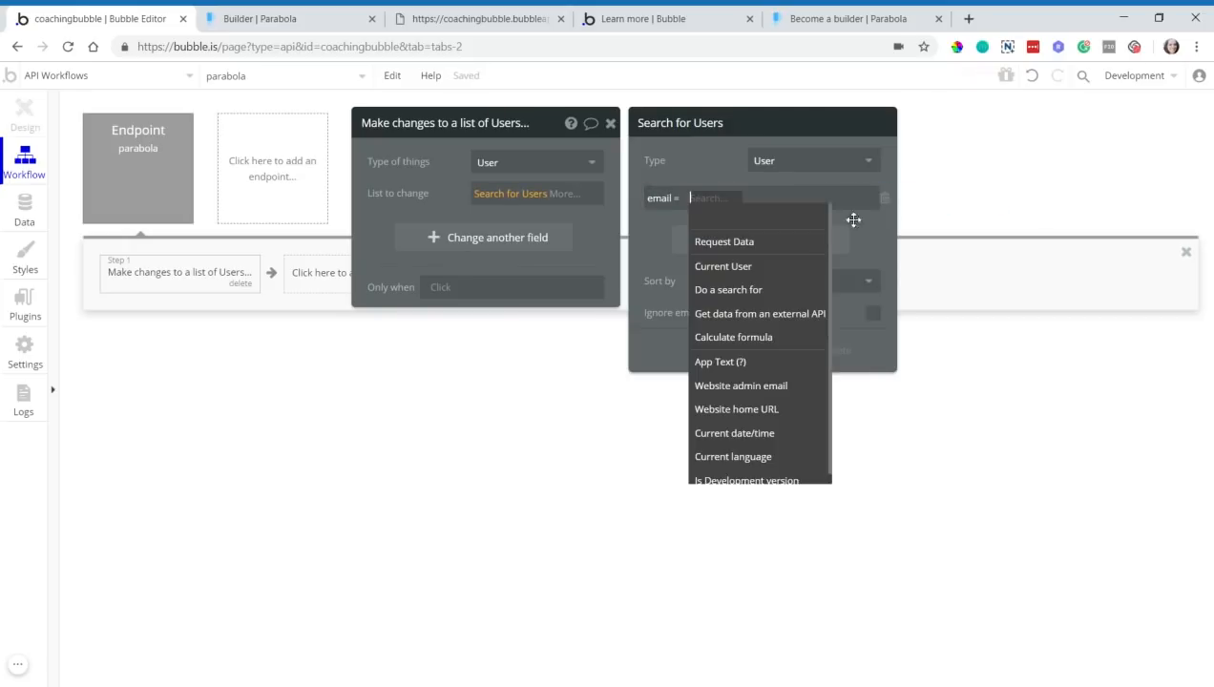
{"action": "left_click", "coordinate": [775, 244]}
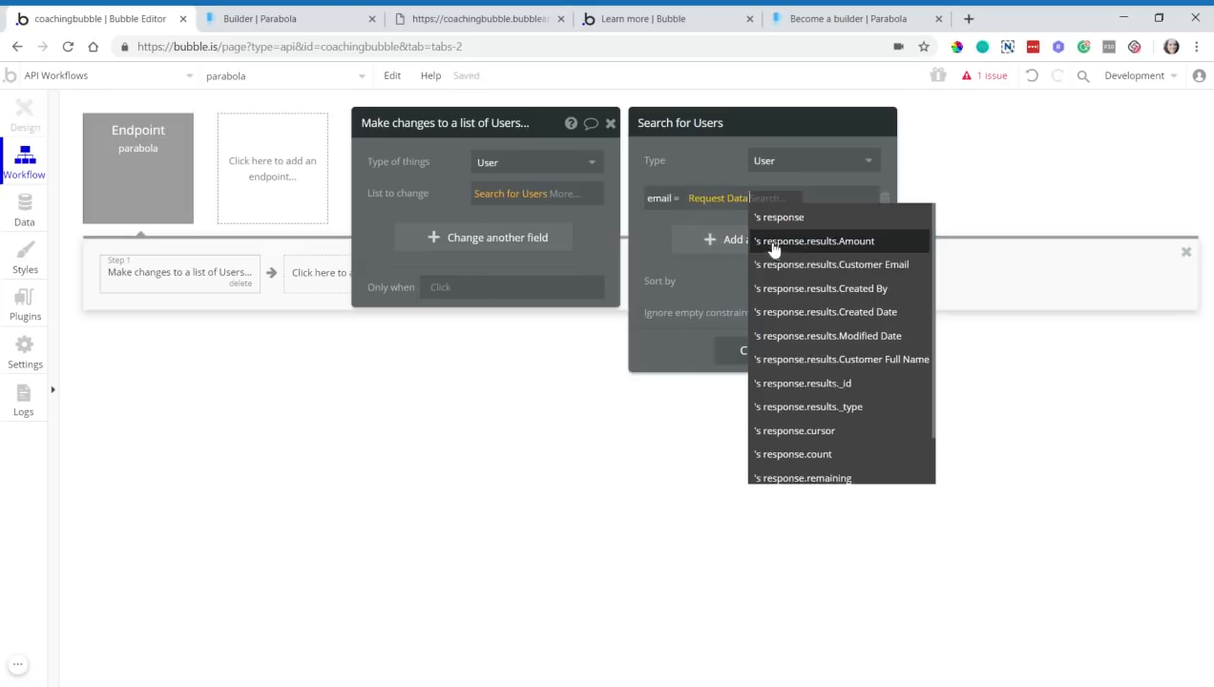
{"action": "left_click", "coordinate": [869, 268]}
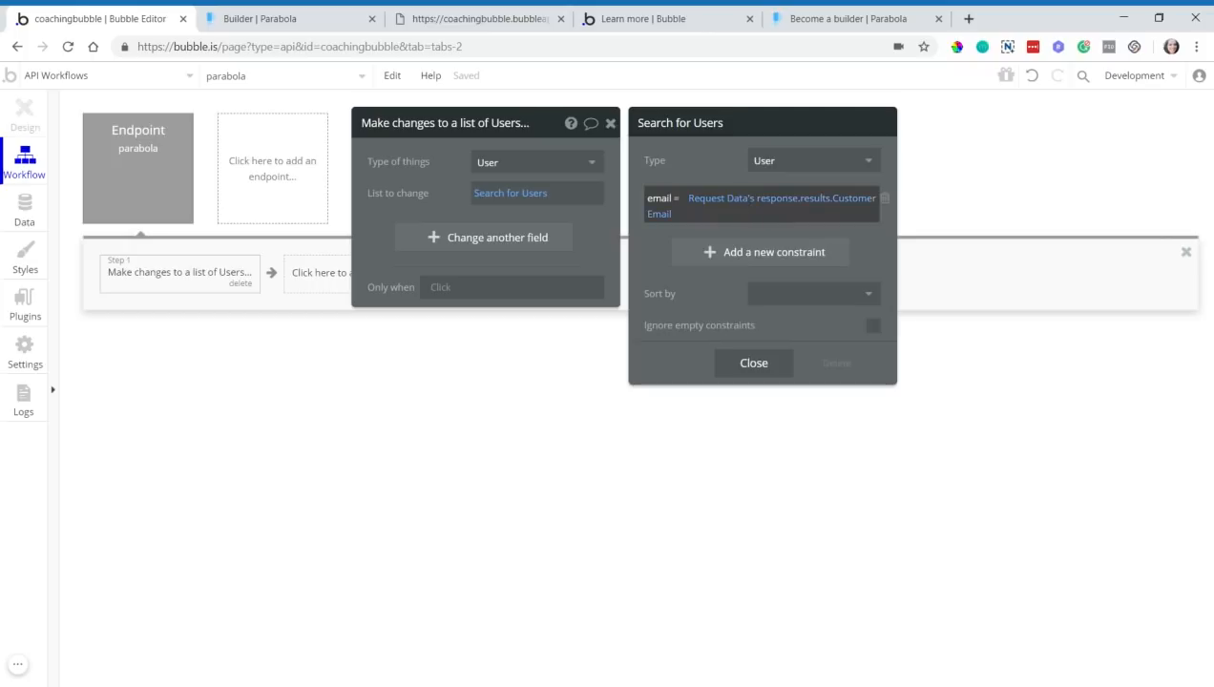
- Add First Name and Last Name as fields to change, setting First Name to Request Data's firstName
{"action": "left_click", "coordinate": [422, 241]}
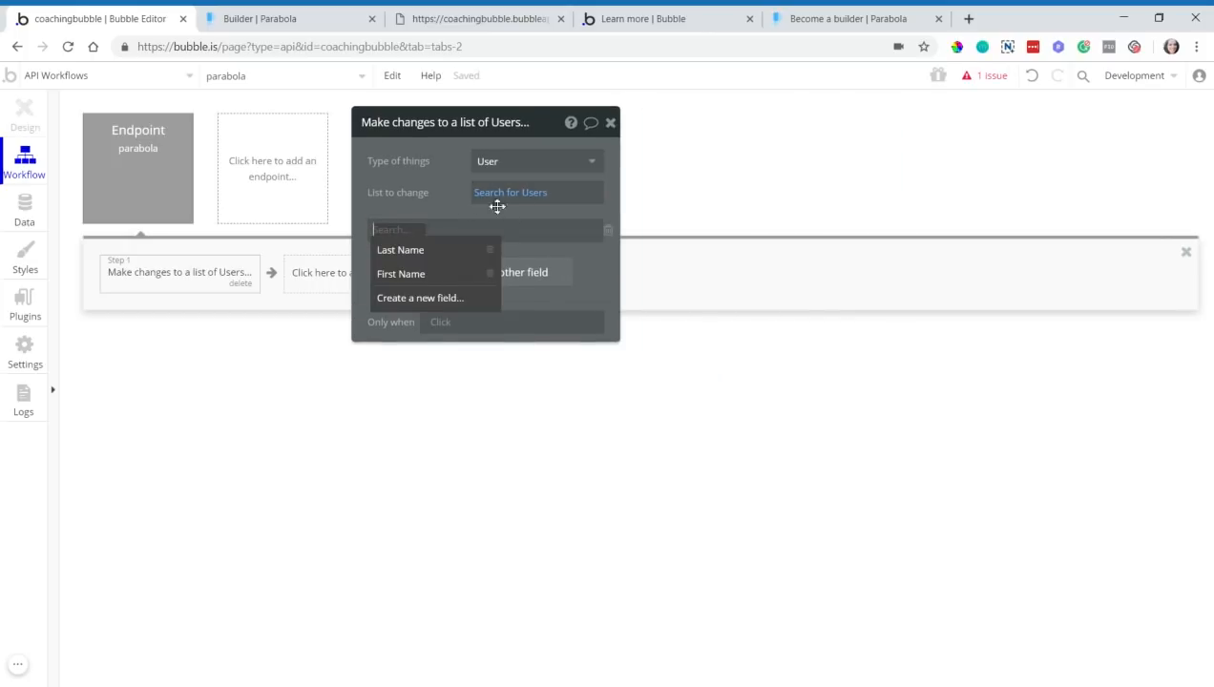
{"action": "left_click", "coordinate": [401, 275]}
{"action": "left_click", "coordinate": [406, 278]}
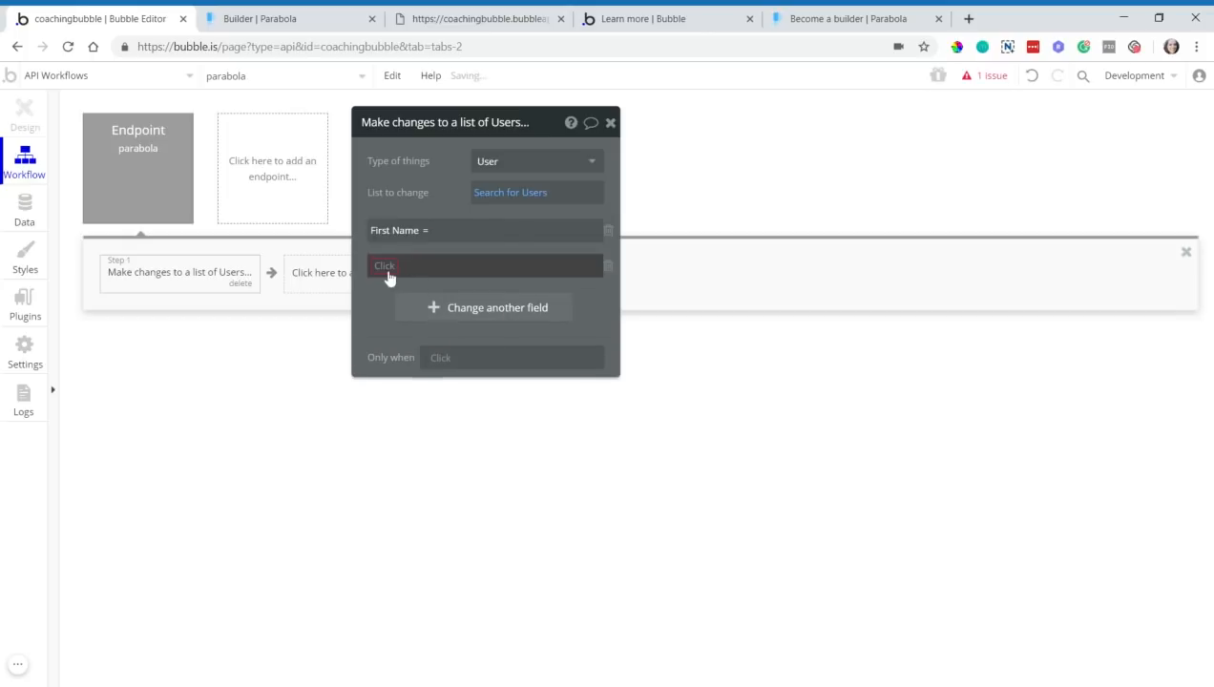
{"action": "left_click", "coordinate": [393, 286]}
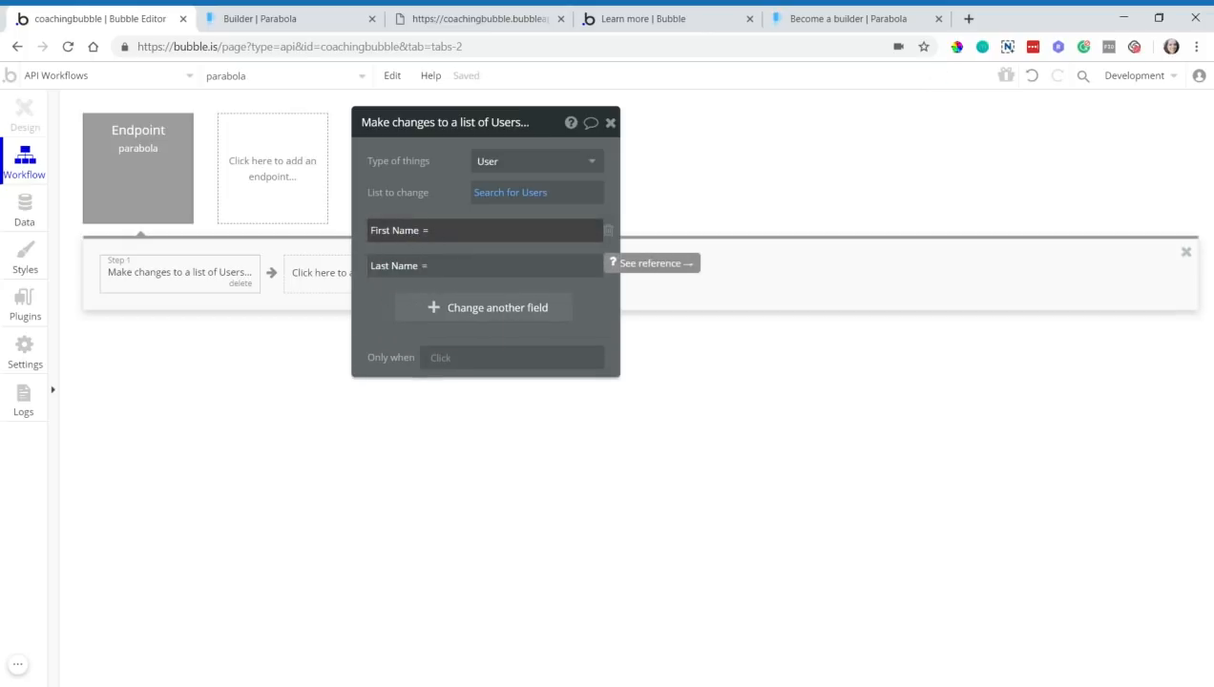
{"action": "left_click", "coordinate": [599, 232]}
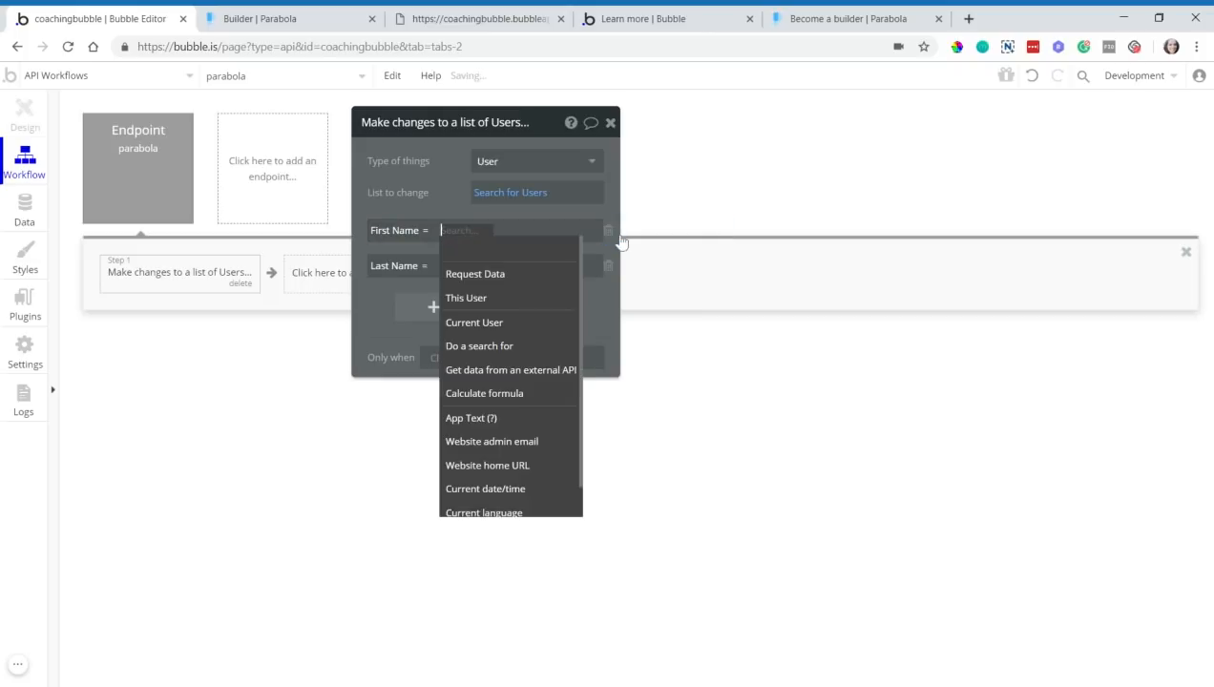
{"action": "left_click", "coordinate": [449, 276]}
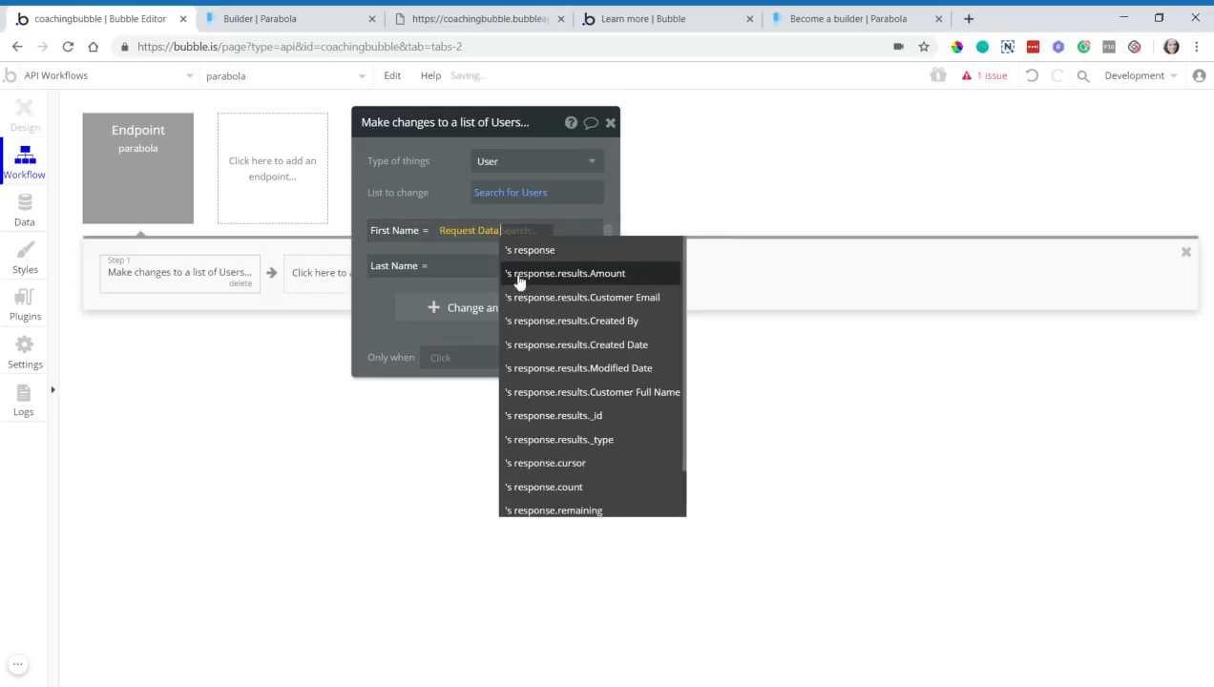
{"action": "scroll", "coordinate": [559, 382], "scroll_direction": "down", "scroll_amount": 1}
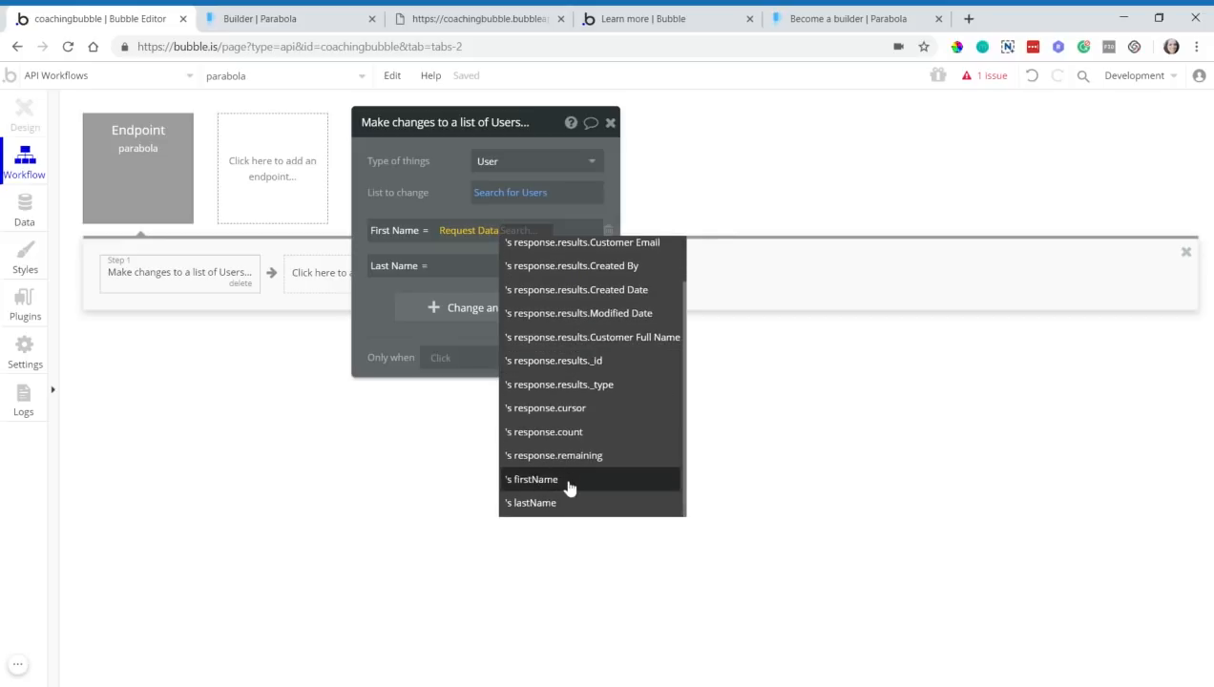
{"action": "left_click", "coordinate": [568, 485]}
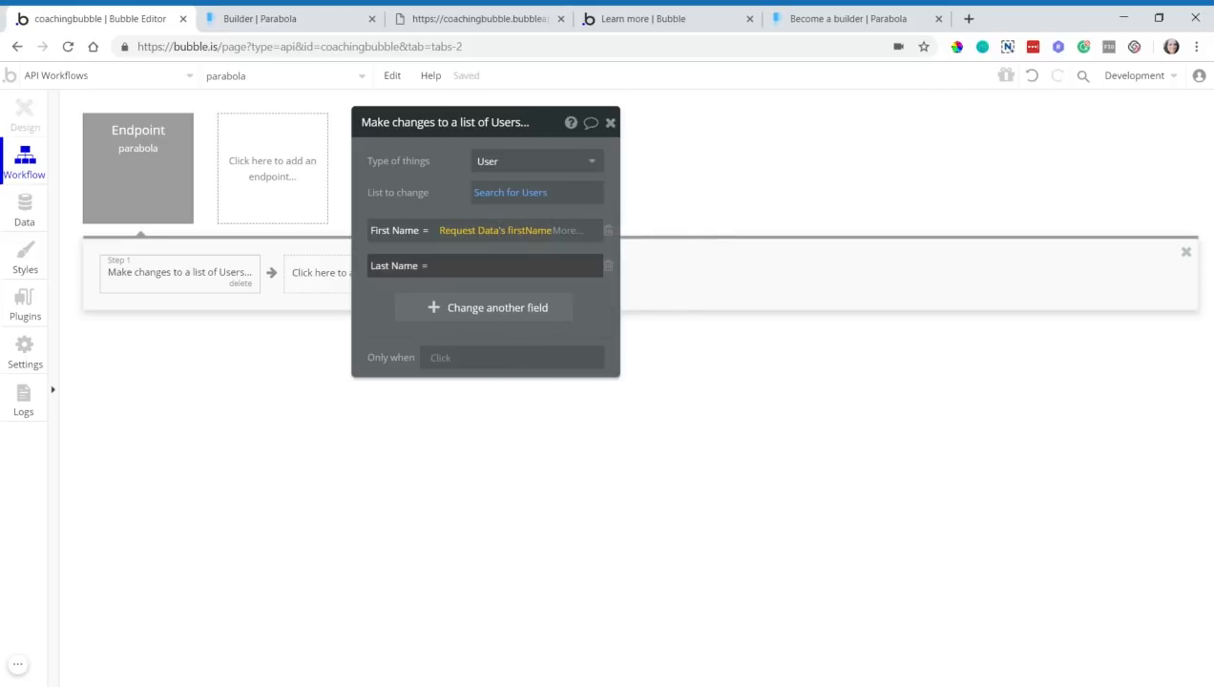
- Set Last Name to Request Data's lastName and view the All Users data table
{"action": "left_click", "coordinate": [665, 274]}
{"action": "scroll", "coordinate": [554, 478], "scroll_direction": "down", "scroll_amount": 1}
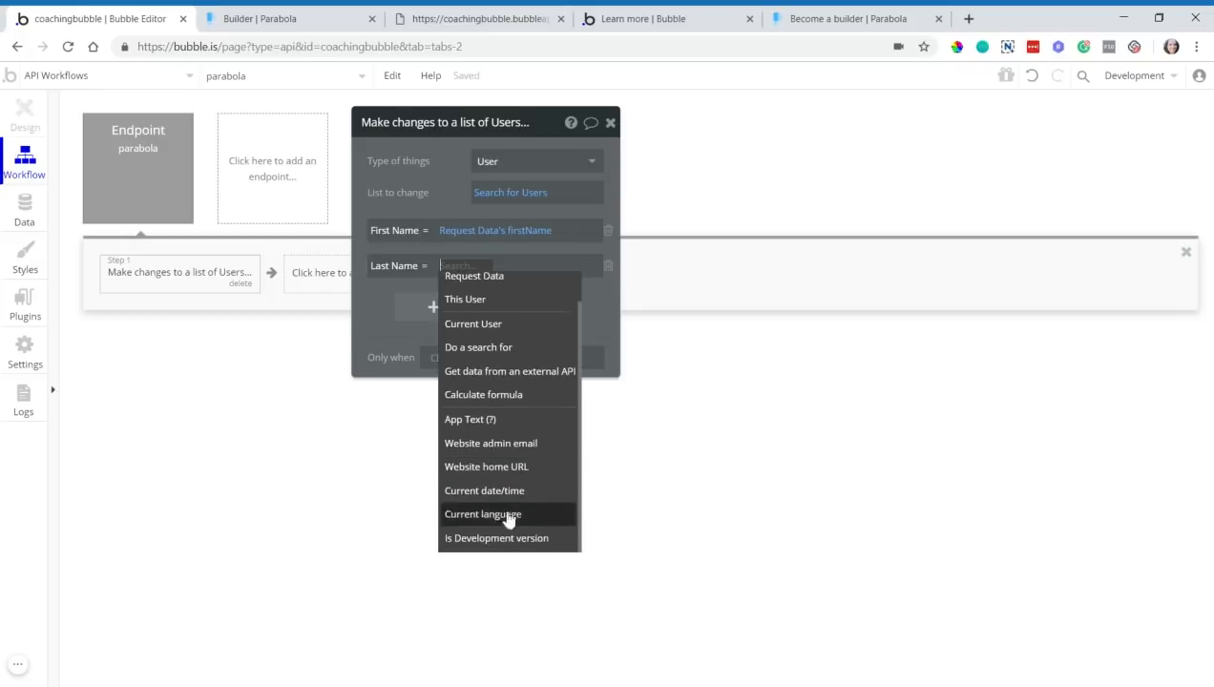
{"action": "left_click", "coordinate": [491, 276]}
{"action": "scroll", "coordinate": [534, 539], "scroll_direction": "down", "scroll_amount": 2}
{"action": "left_click", "coordinate": [532, 539]}
{"action": "left_click", "coordinate": [388, 366]}
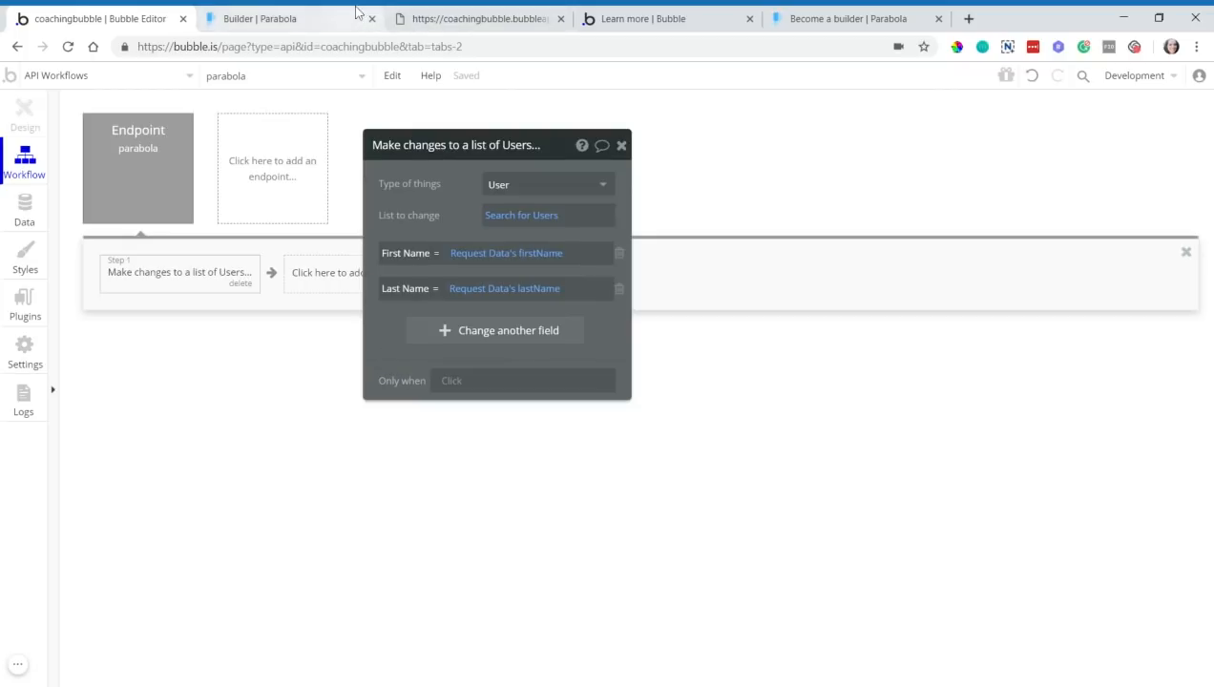
{"action": "left_click", "coordinate": [36, 217]}
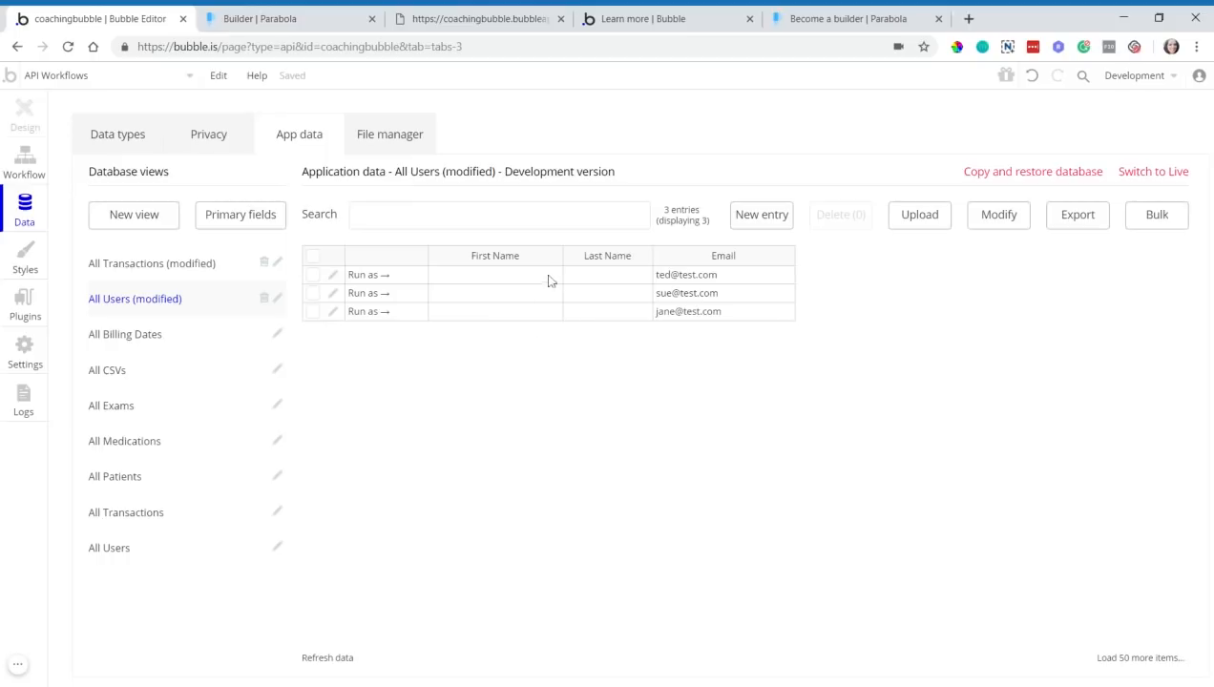
- Unpublish the Split Full Name flow in Parabola
{"action": "left_click", "coordinate": [270, 26]}
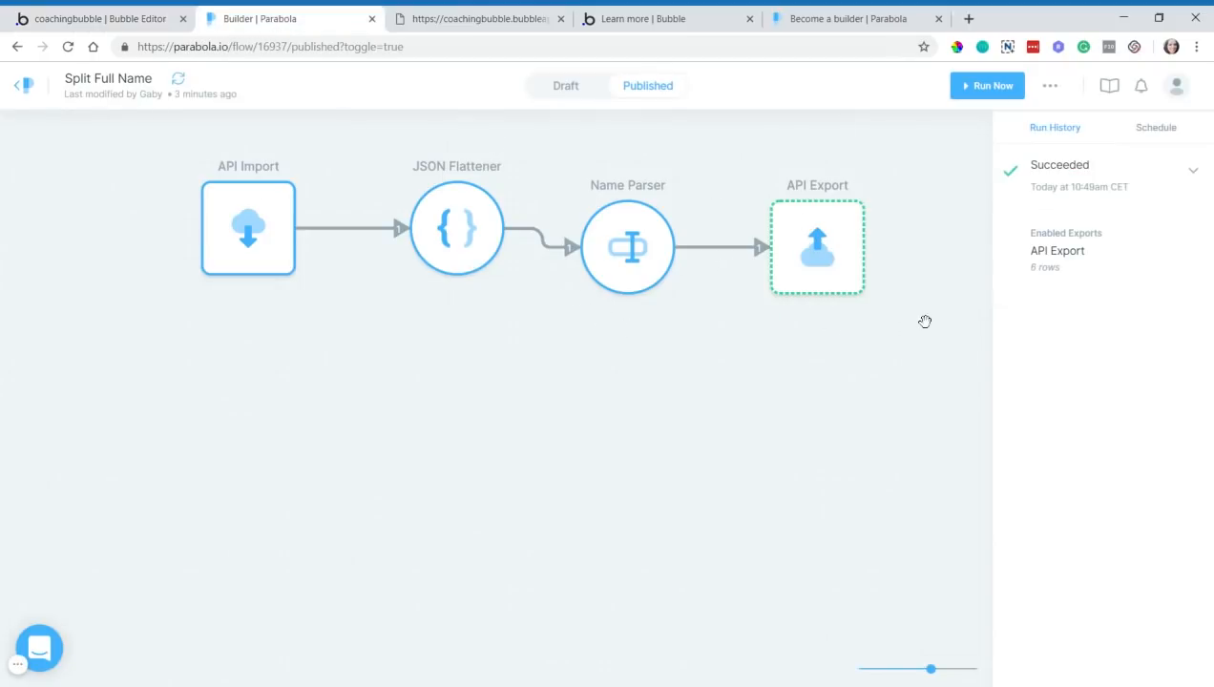
{"action": "left_click", "coordinate": [1048, 86]}
{"action": "left_click", "coordinate": [988, 163]}
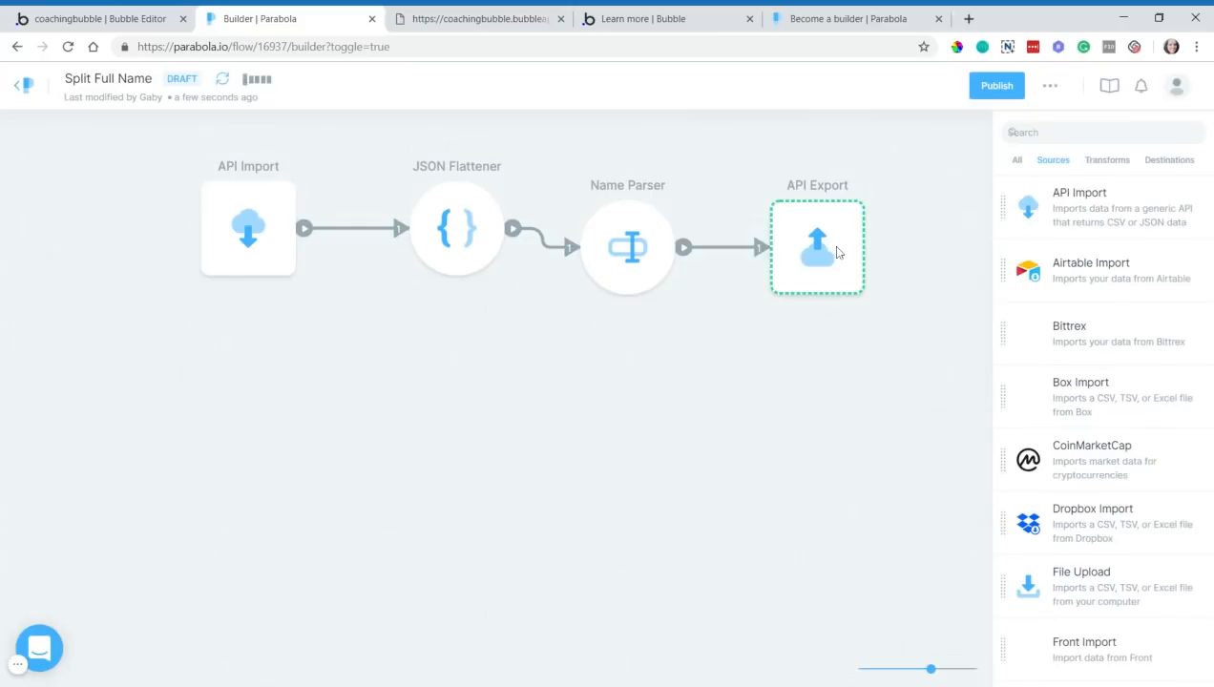
- Remove /initialize so the API Export URL ends at /wf/parabola, and save the settings
{"action": "left_click", "coordinate": [836, 250]}
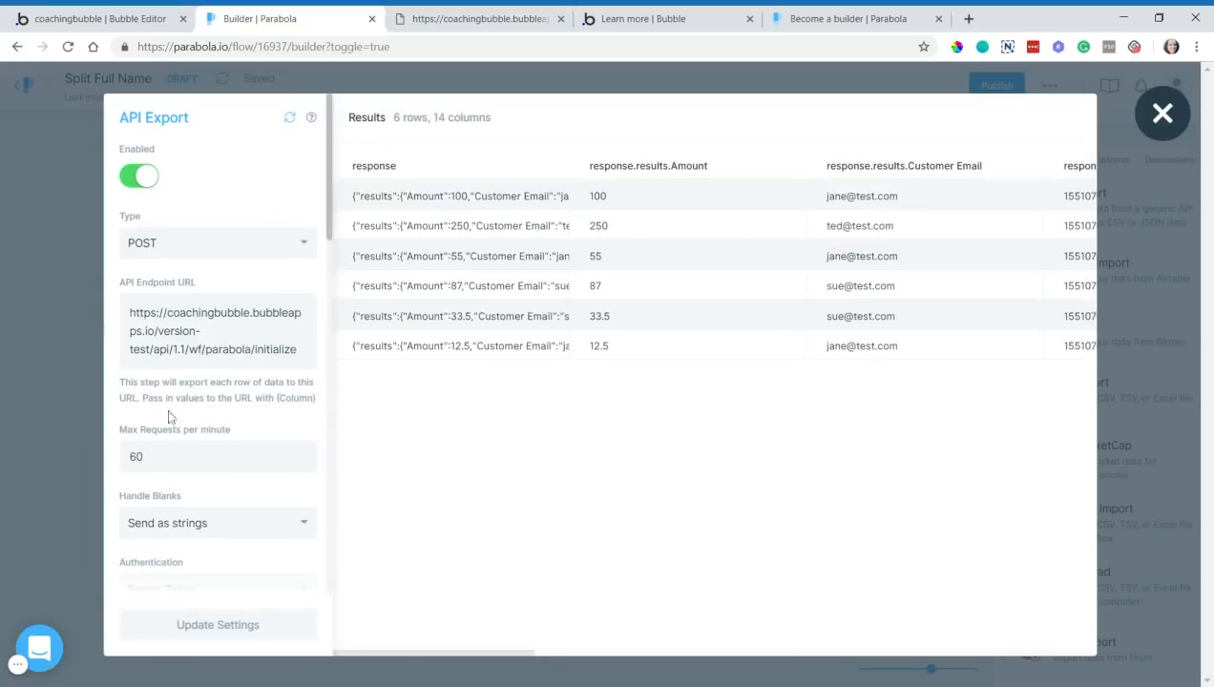
{"action": "left_click_drag", "start_coordinate": [251, 346], "coordinate": [444, 374]}
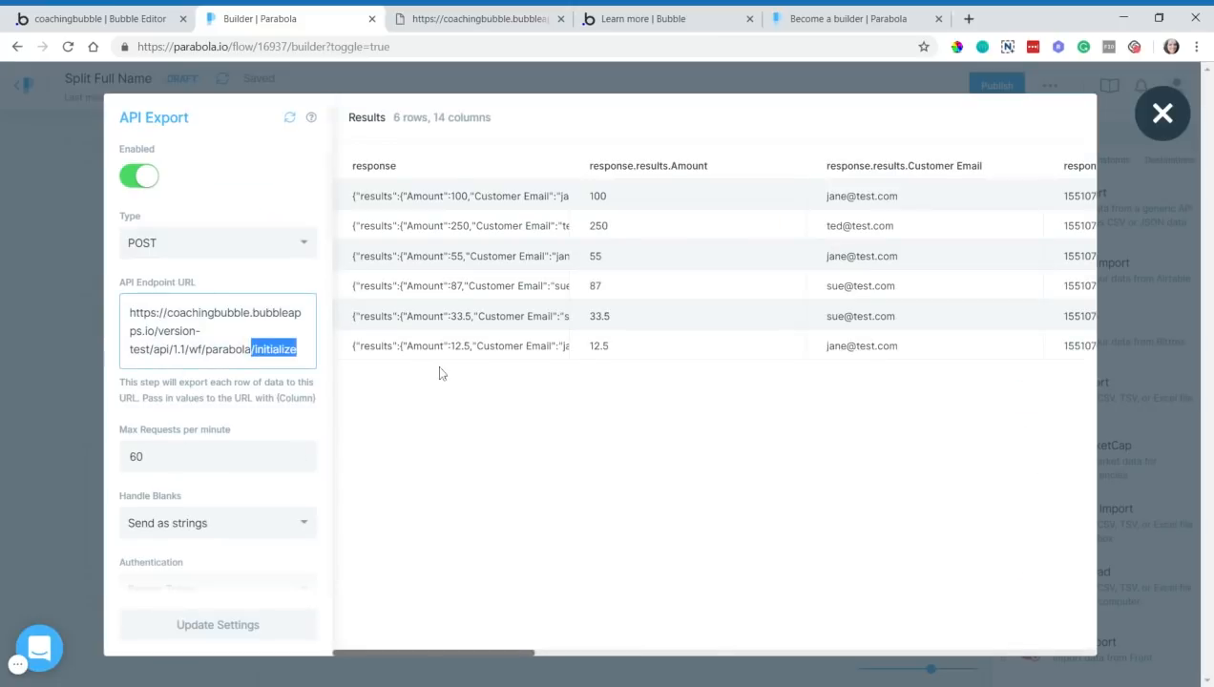
{"action": "key", "text": "BackSpace"}
{"action": "left_click", "coordinate": [301, 425]}
{"action": "left_click", "coordinate": [263, 622]}
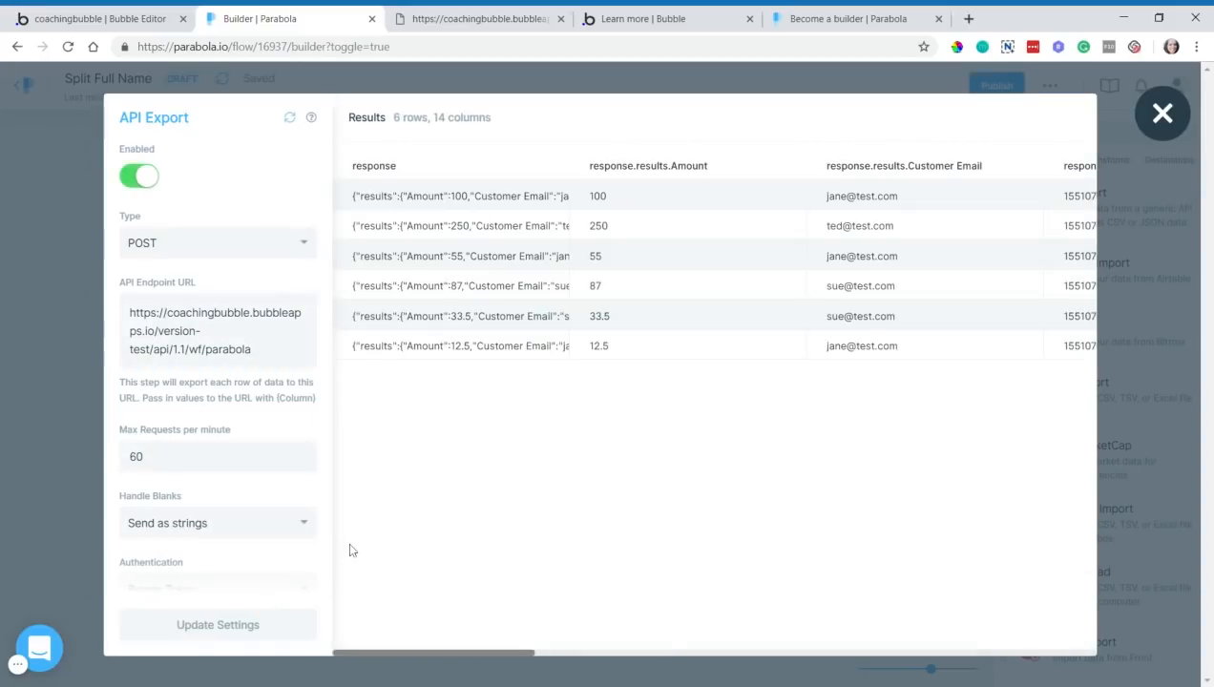
{"action": "left_click", "coordinate": [88, 414]}
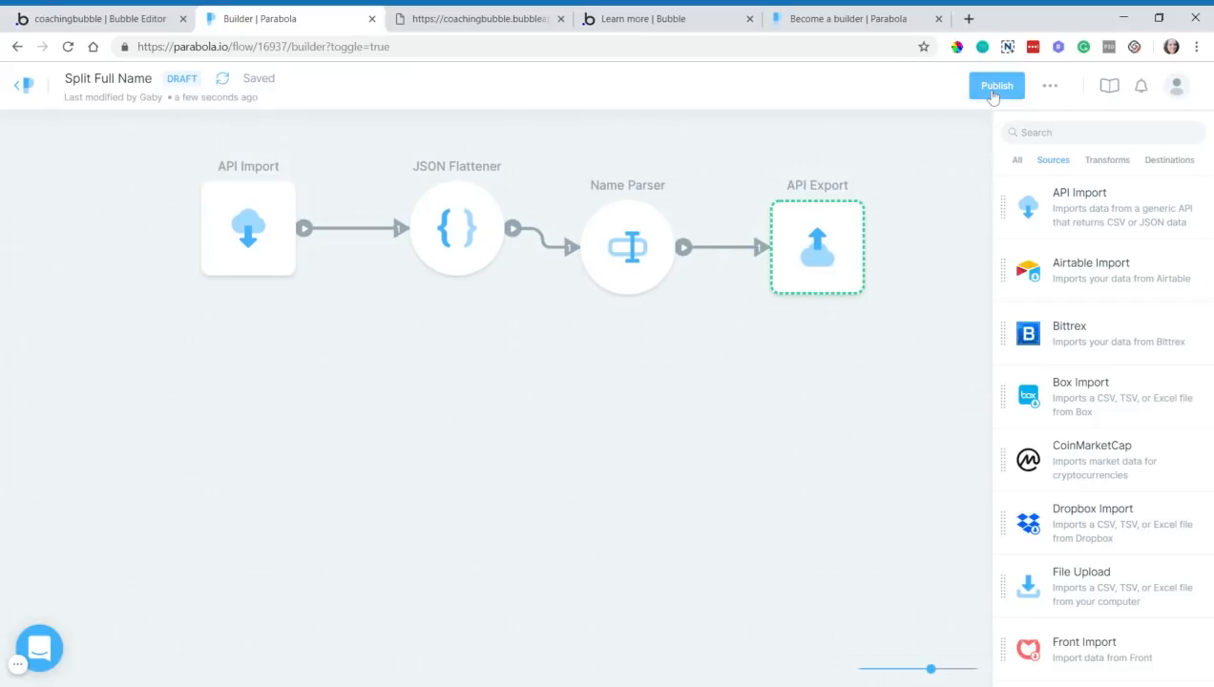
{"action": "left_click", "coordinate": [96, 18]}
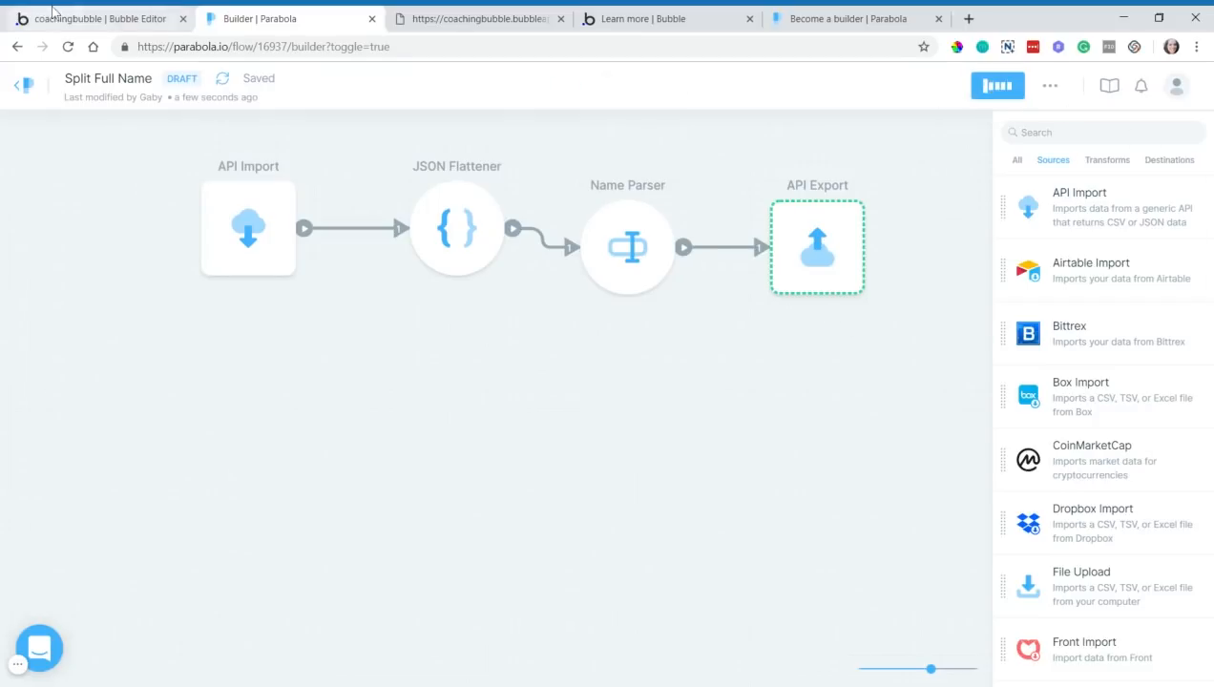
{"action": "left_click", "coordinate": [40, 172]}
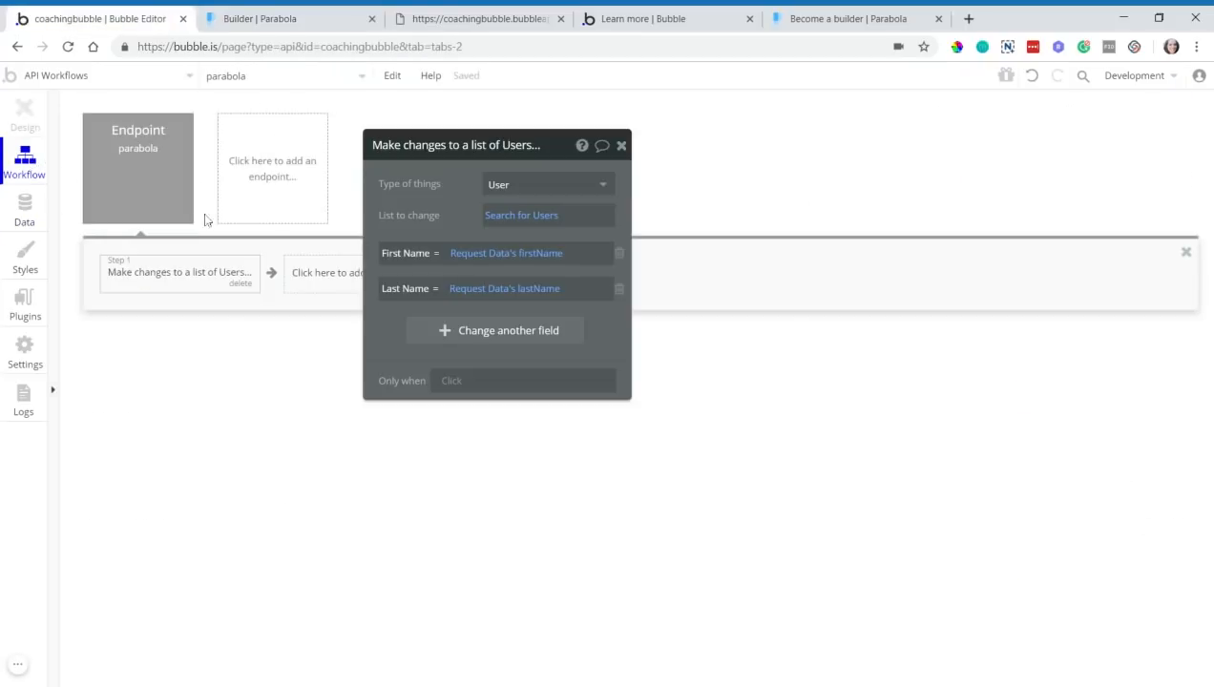
- Reopen Step 1, keep First Name mapped to Request Data's firstName, and view the Users table
{"action": "left_click", "coordinate": [161, 208]}
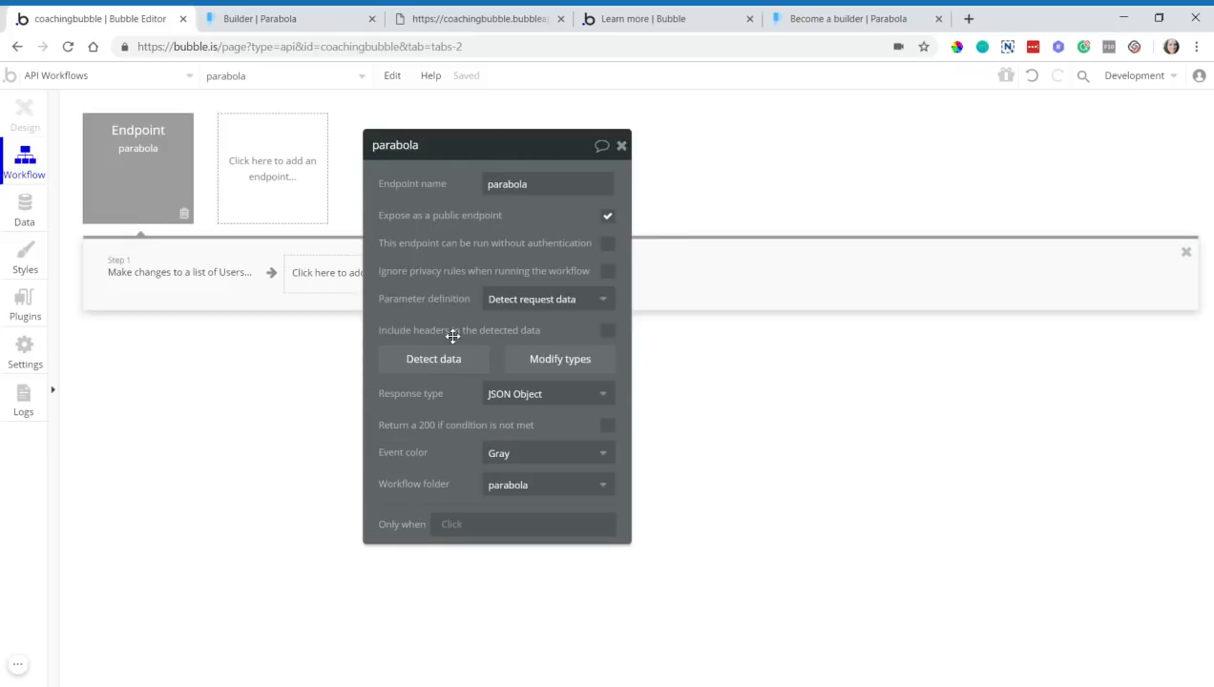
{"action": "left_click", "coordinate": [158, 275]}
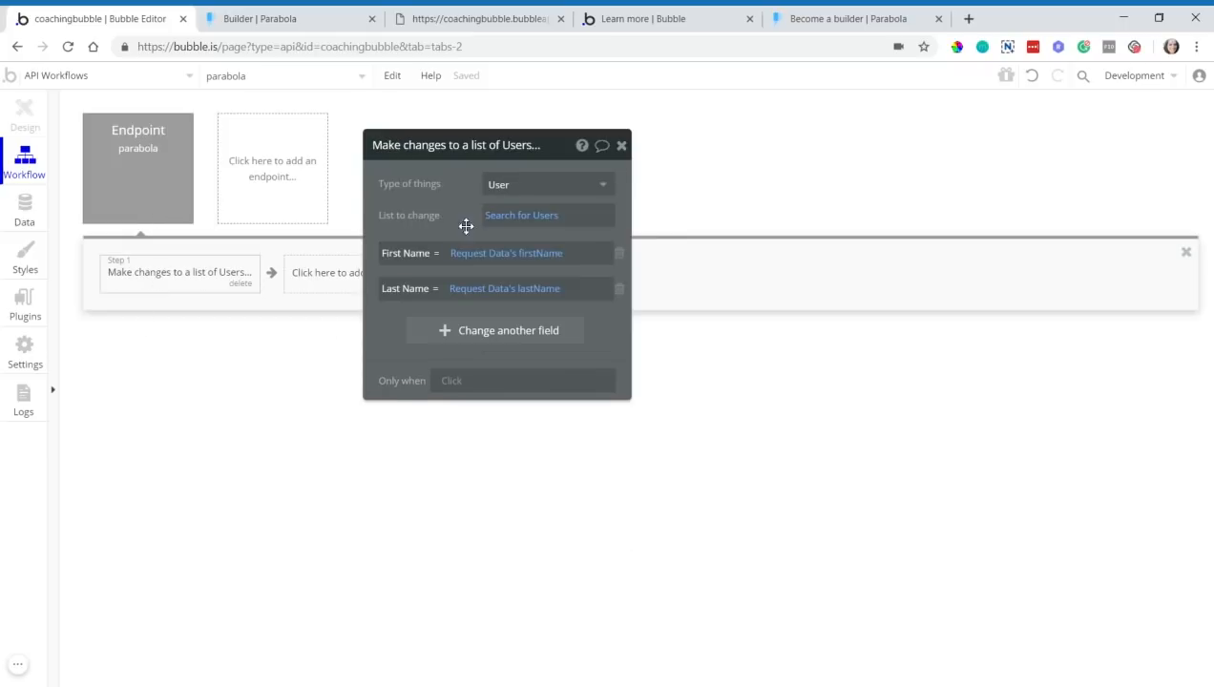
{"action": "left_click", "coordinate": [509, 255]}
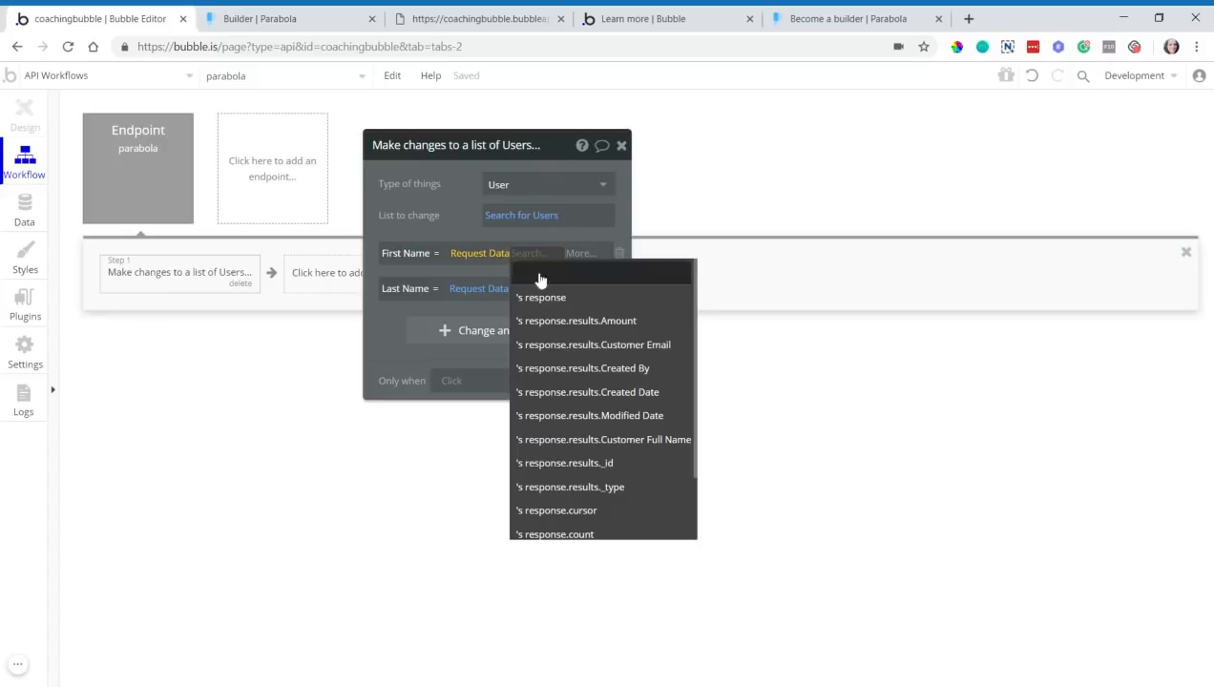
{"action": "scroll", "coordinate": [592, 282], "scroll_direction": "down", "scroll_amount": 2}
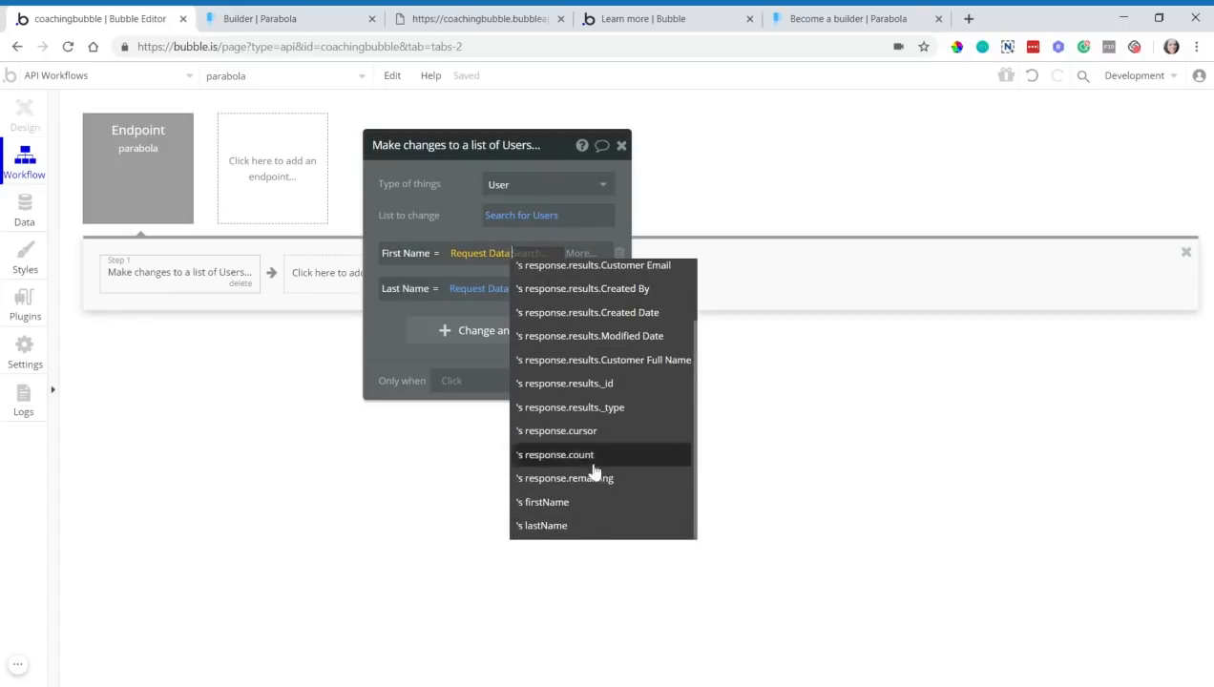
{"action": "left_click", "coordinate": [434, 203]}
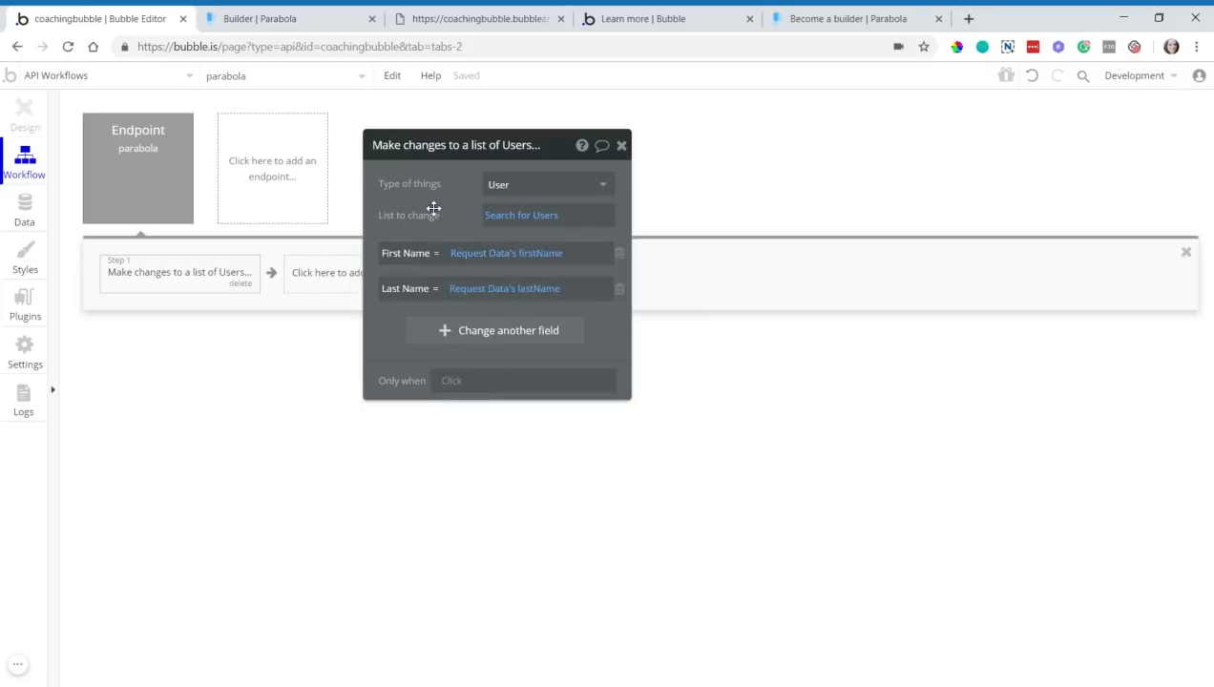
{"action": "left_click", "coordinate": [9, 220]}
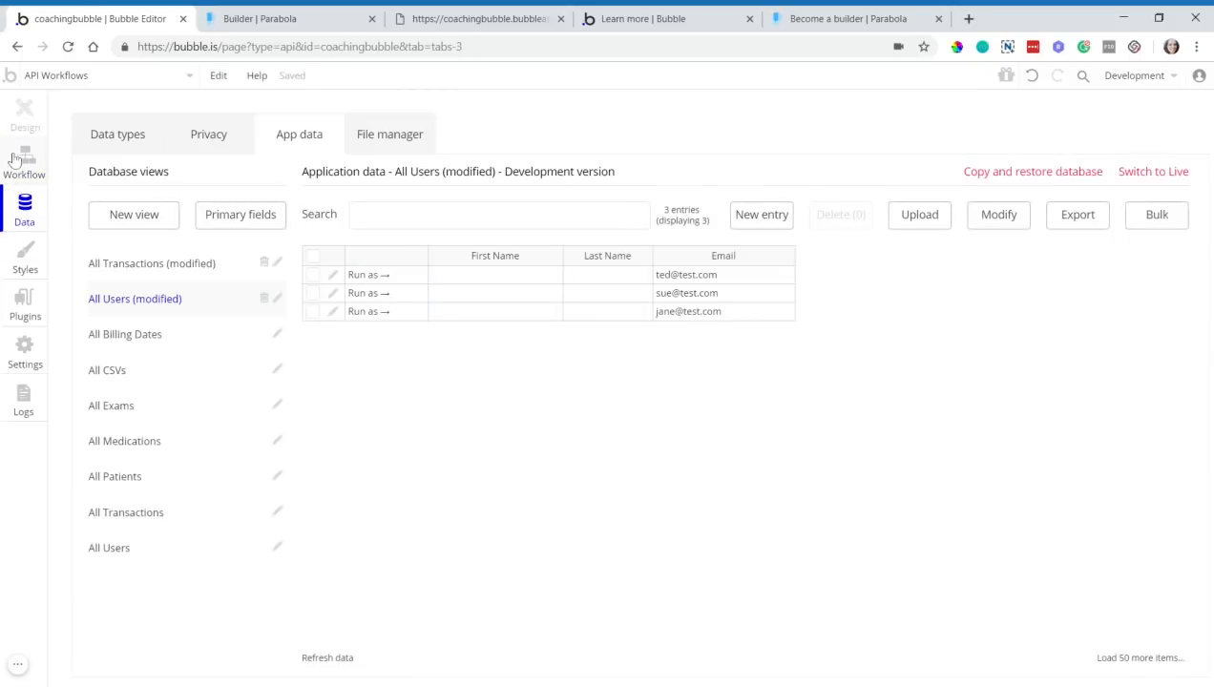
- Rerun the Split Full Name flow, then refresh Bubble's All Users table to load the new names
{"action": "left_click", "coordinate": [286, 18]}
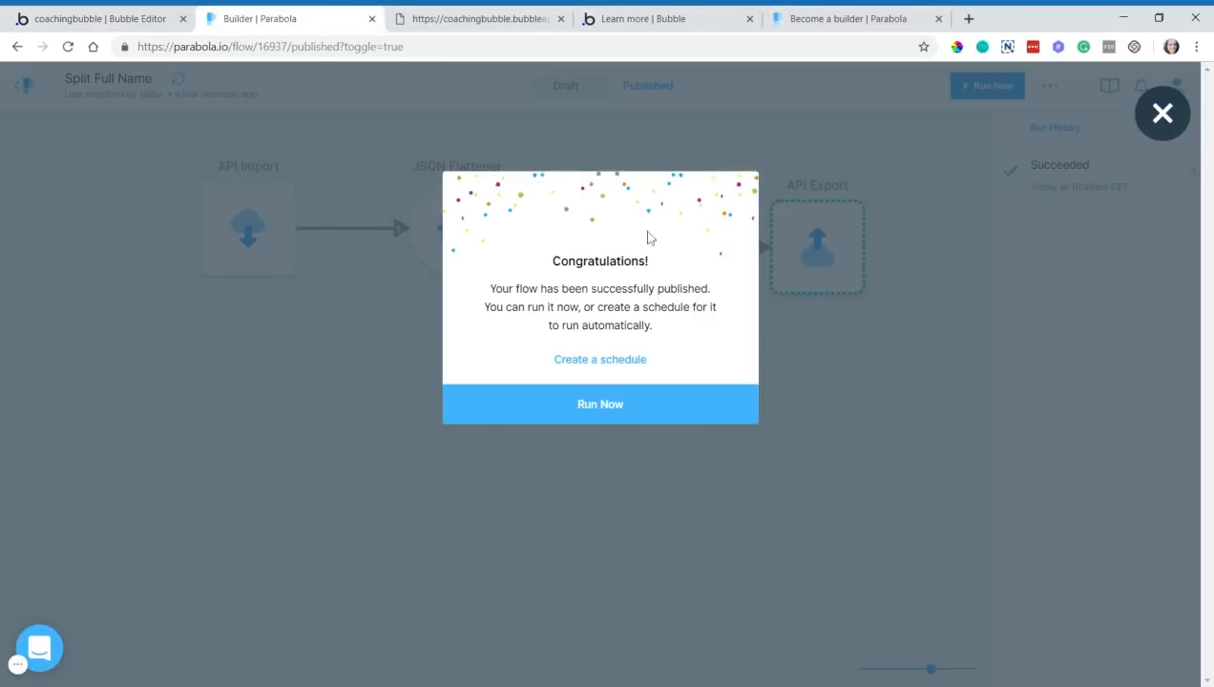
{"action": "left_click", "coordinate": [127, 13]}
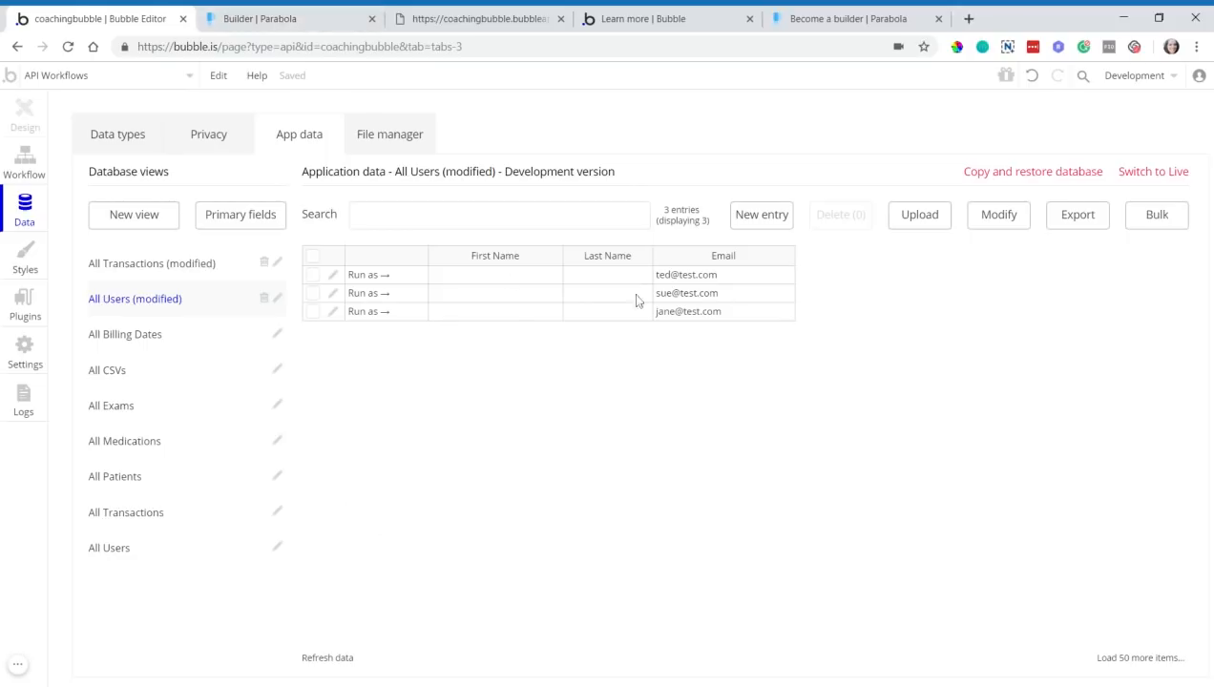
{"action": "left_click", "coordinate": [299, 14]}
{"action": "left_click", "coordinate": [566, 410]}
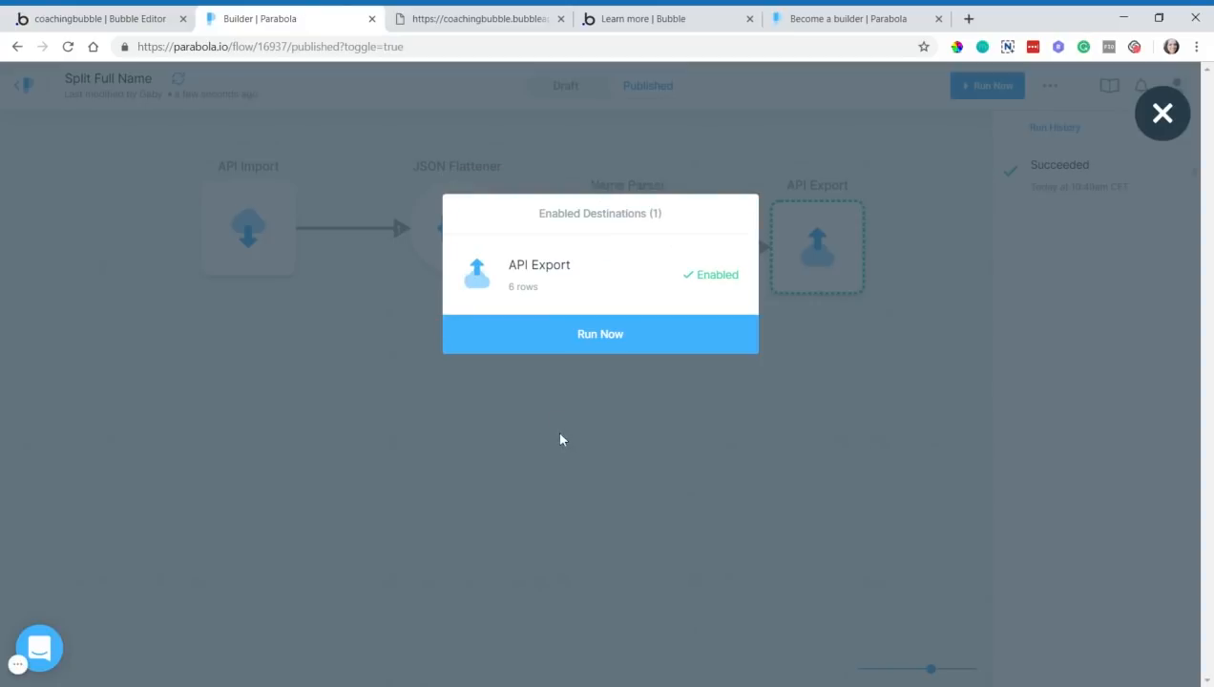
{"action": "left_click", "coordinate": [612, 348]}
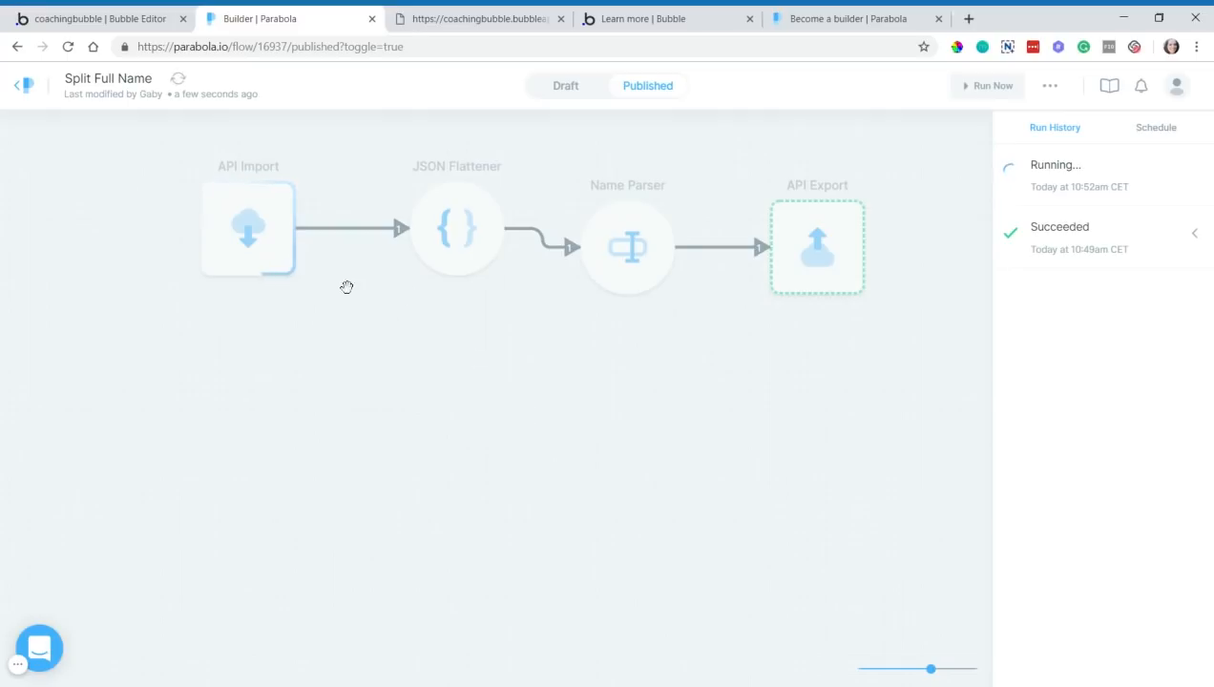
{"action": "left_click", "coordinate": [152, 11]}
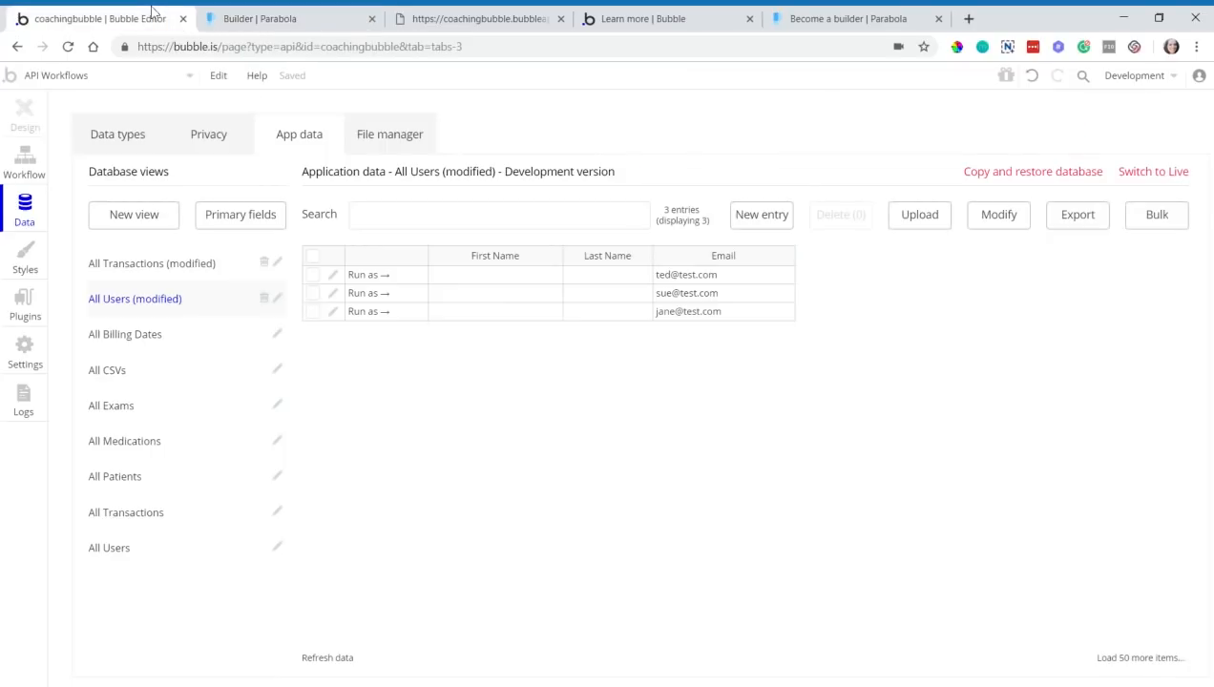
{"action": "left_click", "coordinate": [327, 657]}
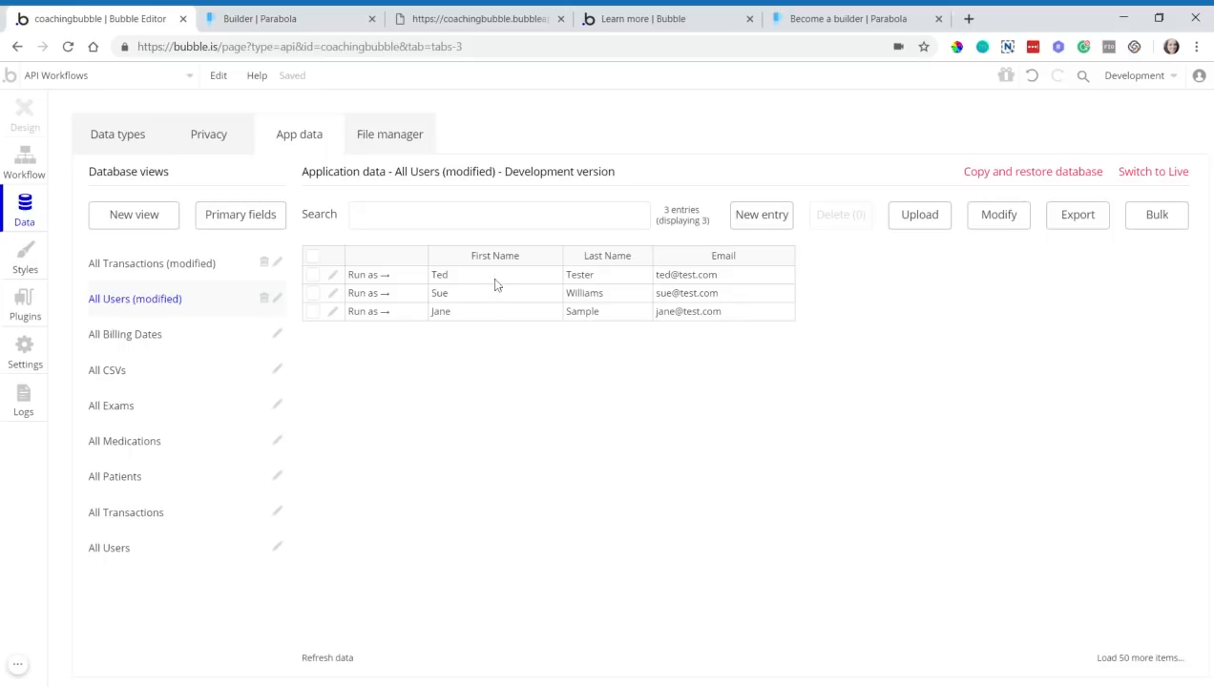
- Check the three users' imported First and Last Name cells, then return to the parabola workflow
{"action": "left_click", "coordinate": [539, 279]}
{"action": "left_click", "coordinate": [579, 281]}
{"action": "left_click", "coordinate": [588, 297]}
{"action": "left_click", "coordinate": [529, 317]}
{"action": "left_click", "coordinate": [581, 315]}
{"action": "left_click", "coordinate": [308, 15]}
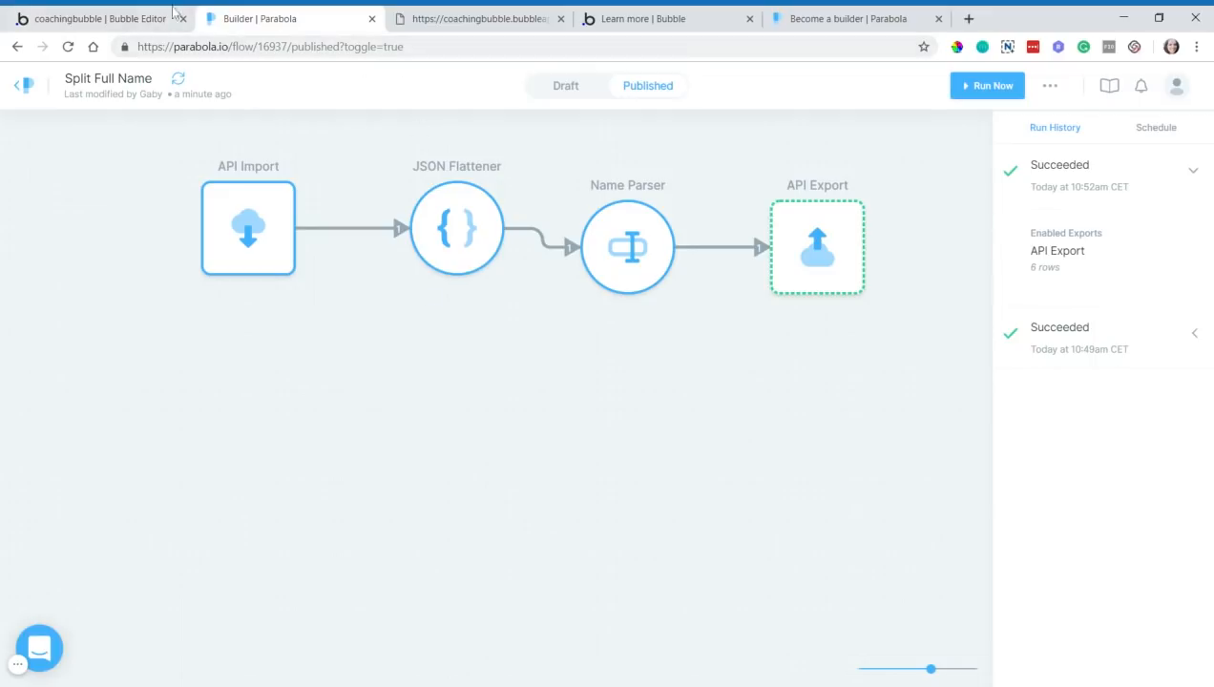
{"action": "left_click", "coordinate": [112, 19]}
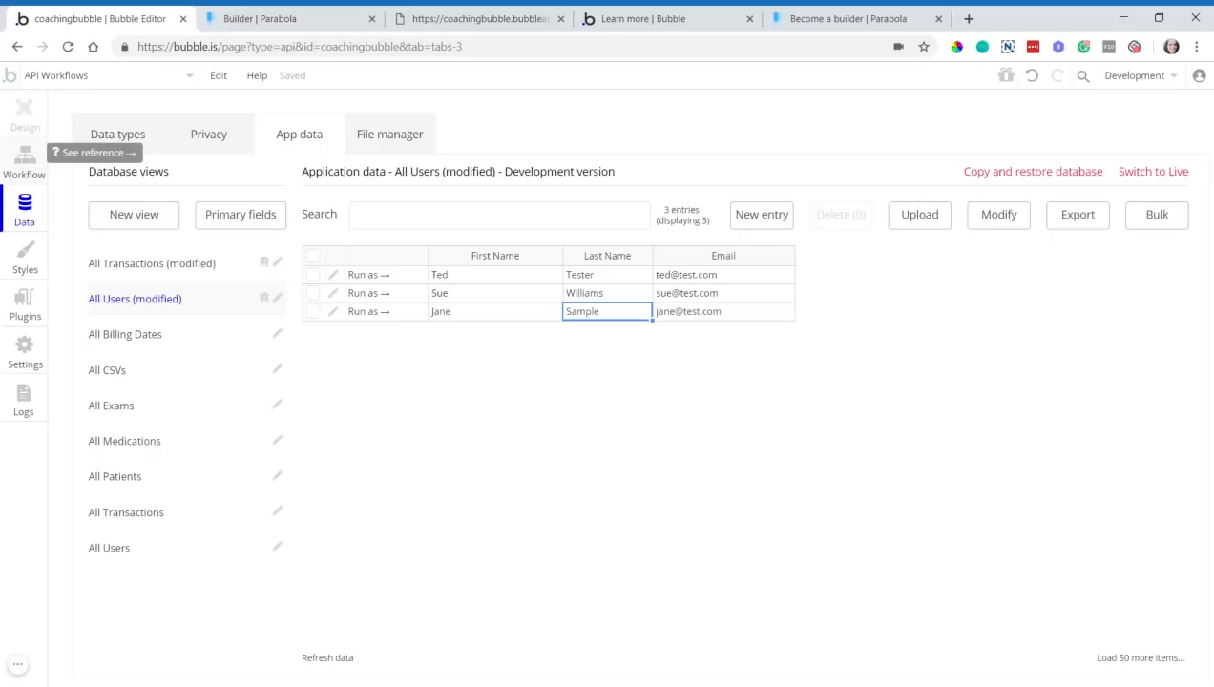
{"action": "left_click", "coordinate": [43, 177]}
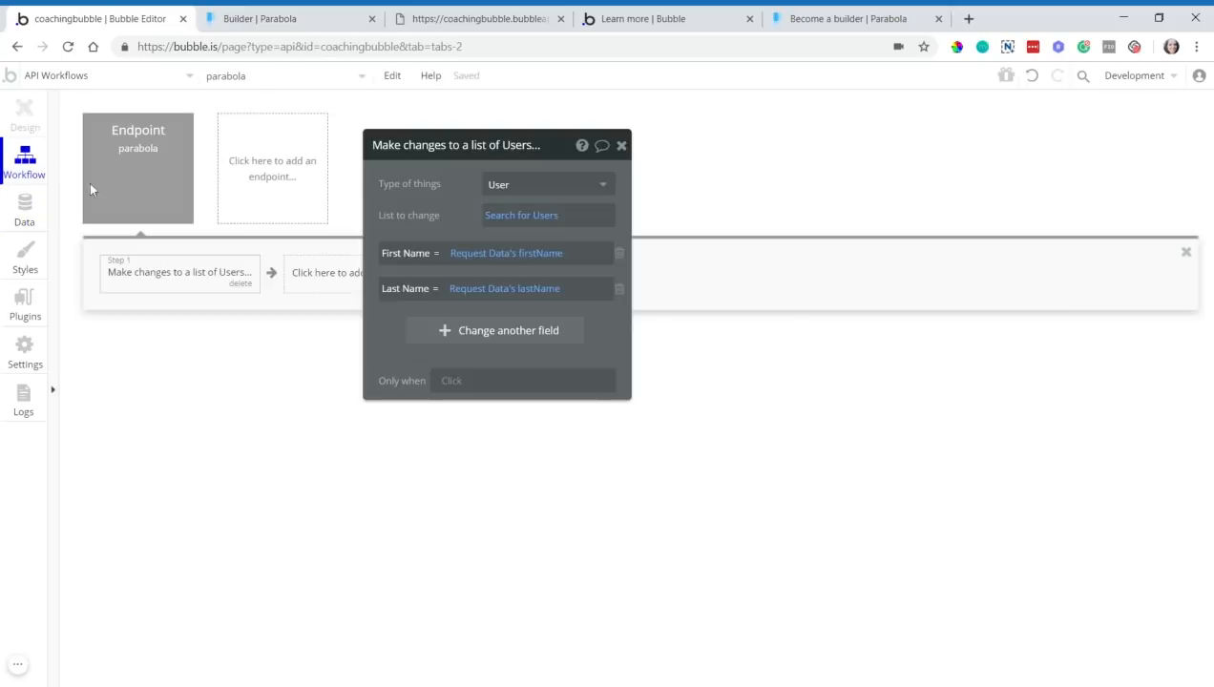
- Inspect the parabola endpoint's settings, cancel request-data detection, and return to the Parabola tab
{"action": "left_click", "coordinate": [171, 195]}
{"action": "left_click", "coordinate": [435, 360]}
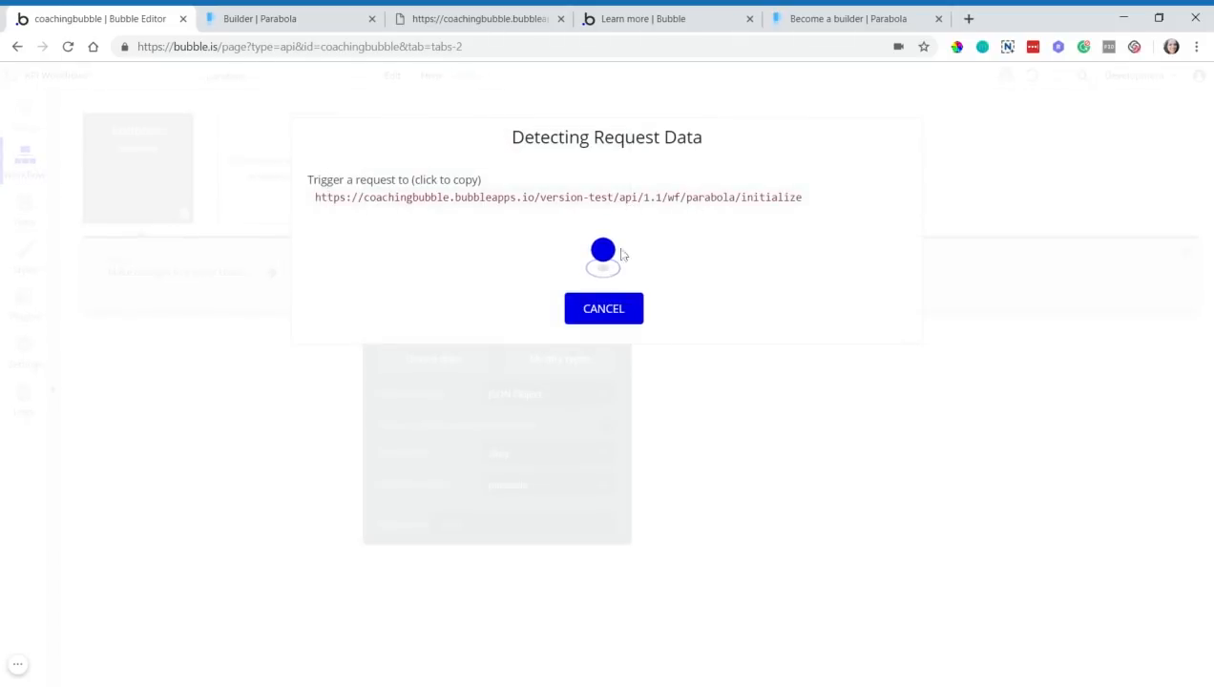
{"action": "left_click", "coordinate": [606, 314]}
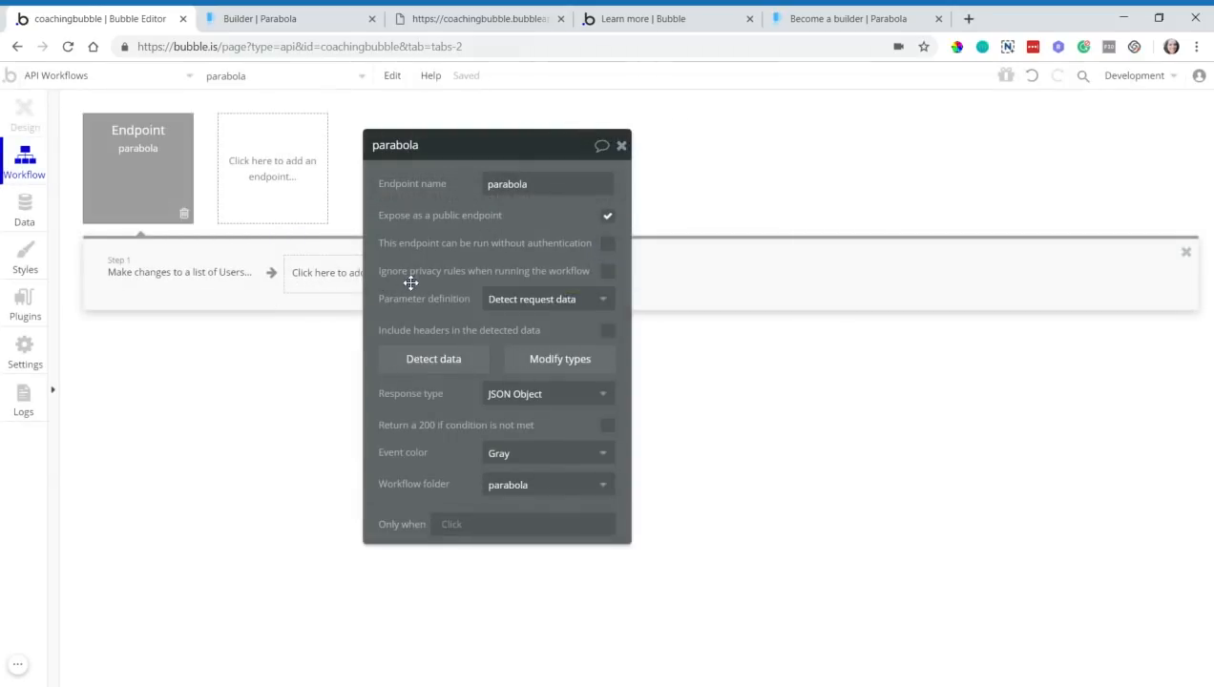
{"action": "left_click", "coordinate": [324, 23]}
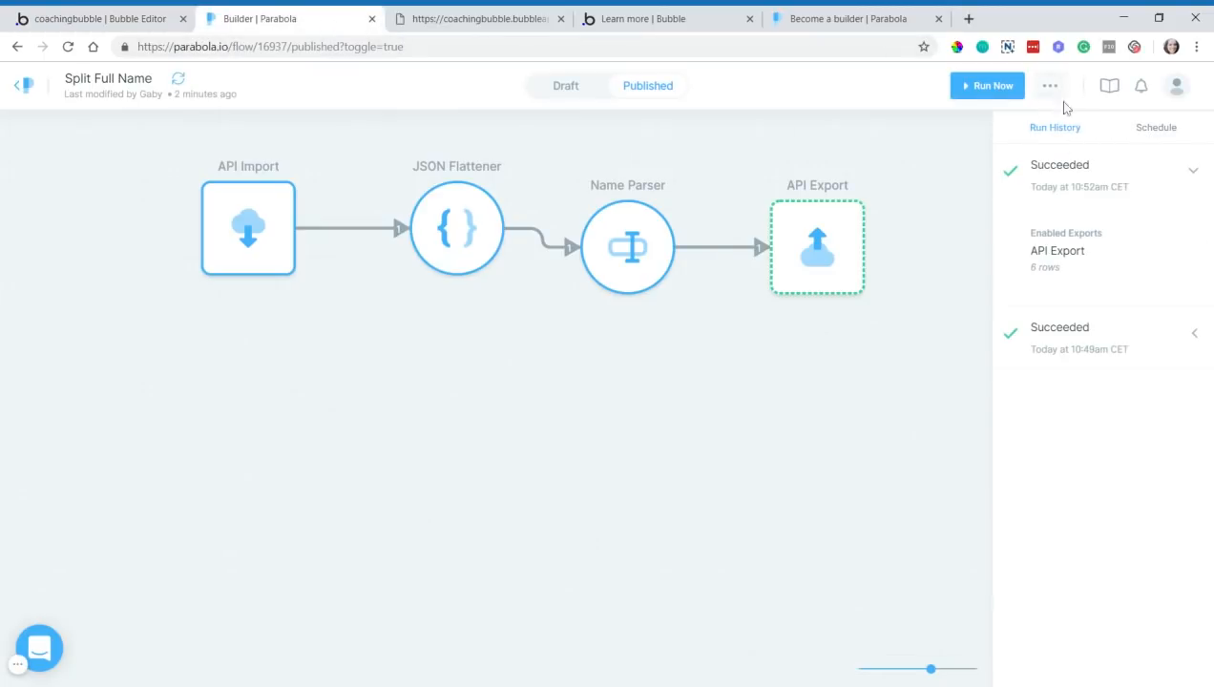
- Switch the Split Full Name flow back to an editable draft and browse the Sources list
{"action": "left_click", "coordinate": [571, 87]}
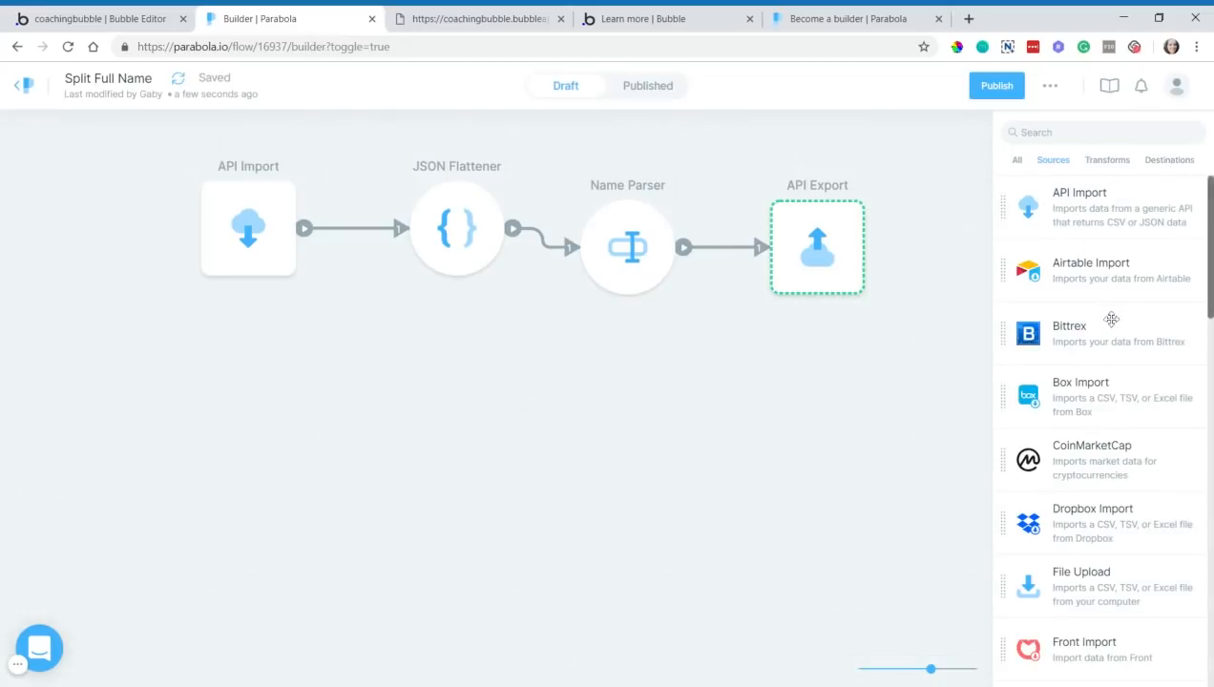
{"action": "scroll", "coordinate": [1107, 324], "scroll_direction": "down", "scroll_amount": 2}
{"action": "scroll", "coordinate": [1108, 330], "scroll_direction": "down", "scroll_amount": 4}
{"action": "scroll", "coordinate": [1093, 344], "scroll_direction": "up", "scroll_amount": 6}
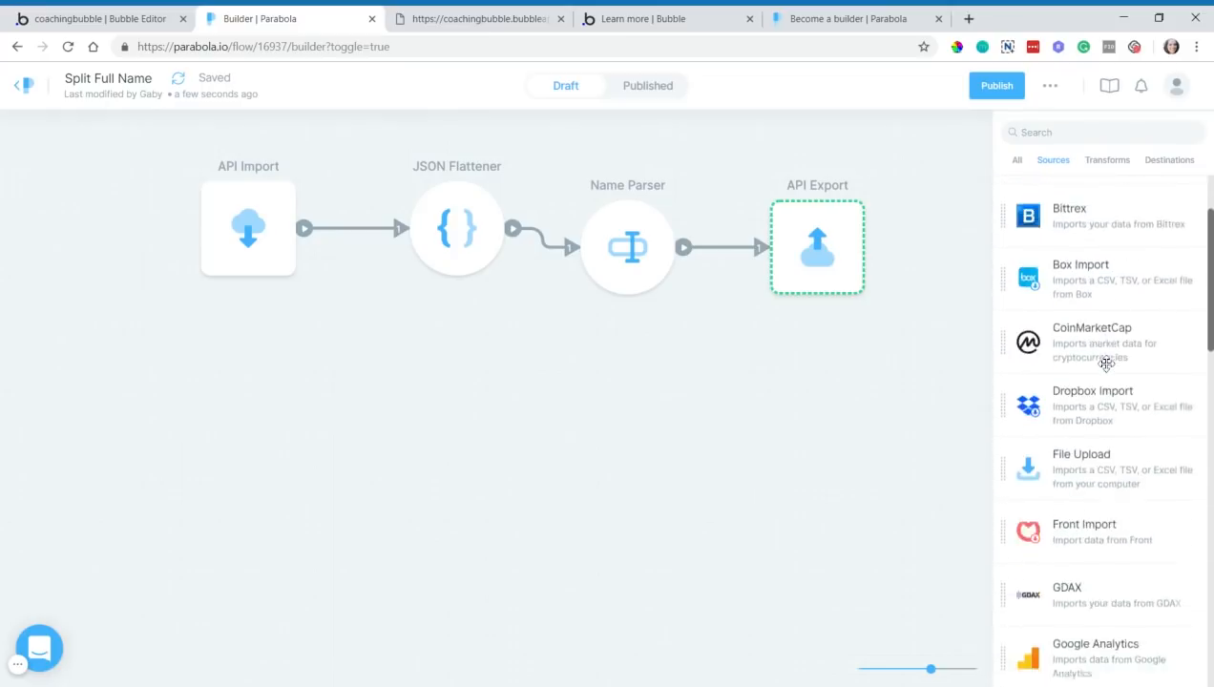
- Scroll through the list of available Transforms steps
{"action": "left_click", "coordinate": [1108, 164]}
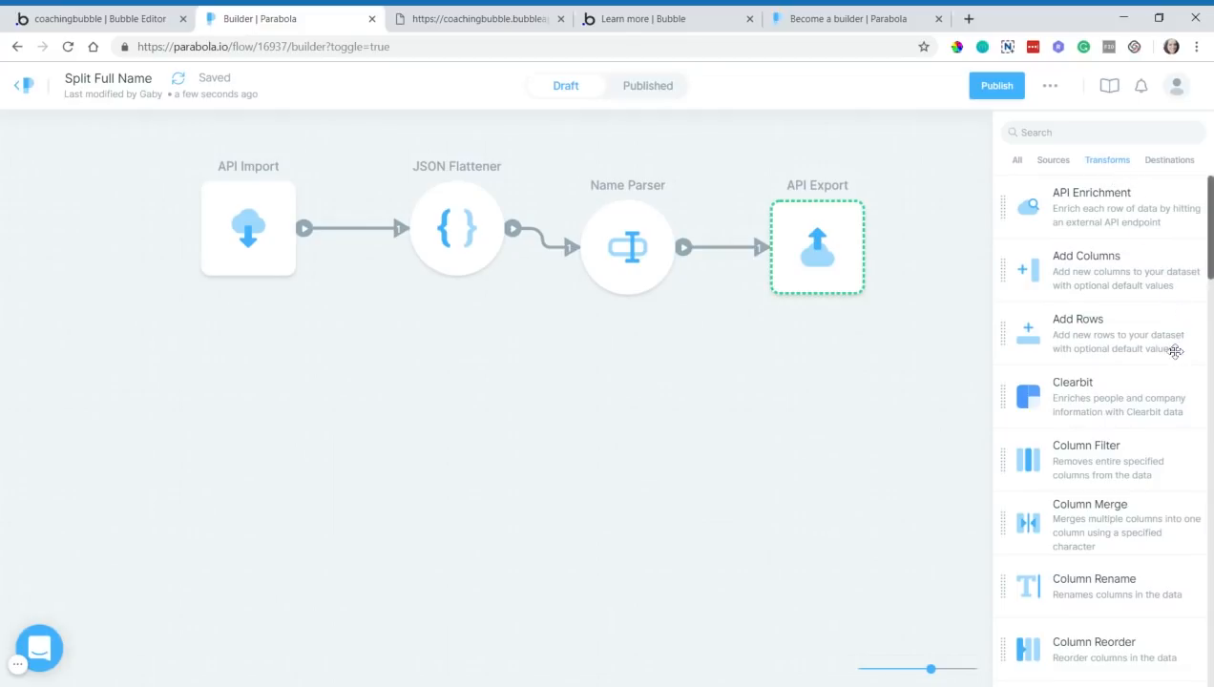
{"action": "scroll", "coordinate": [1166, 353], "scroll_direction": "down", "scroll_amount": 1}
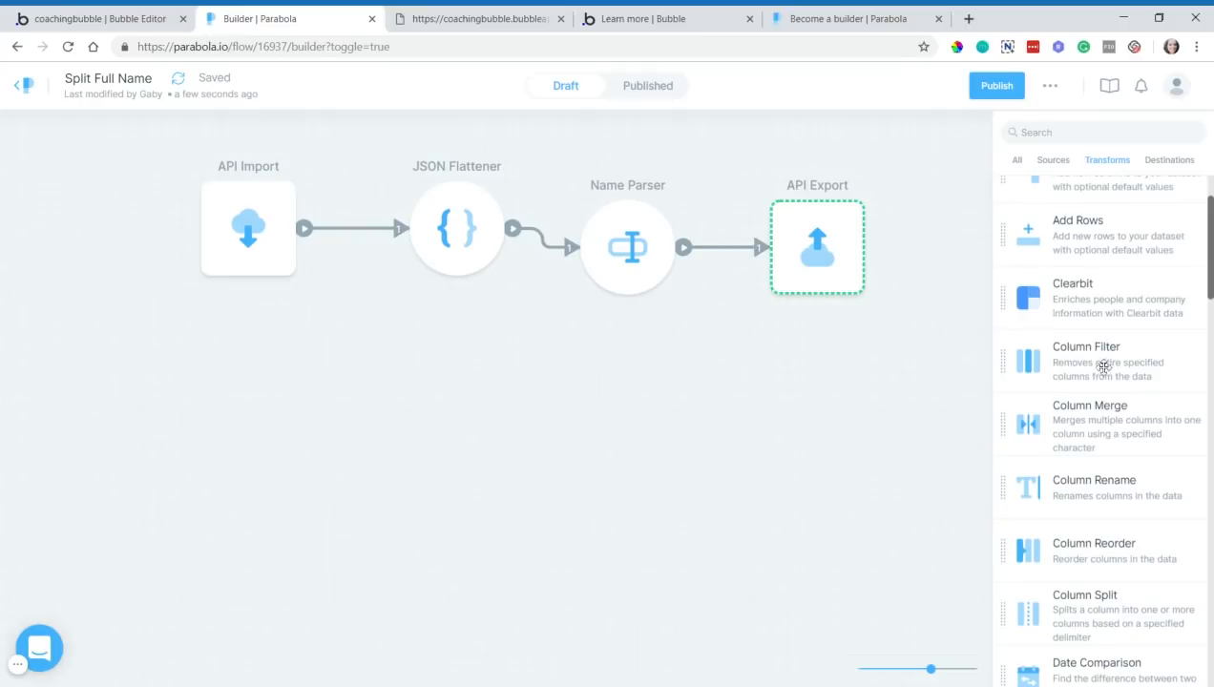
{"action": "scroll", "coordinate": [1072, 417], "scroll_direction": "down", "scroll_amount": 1}
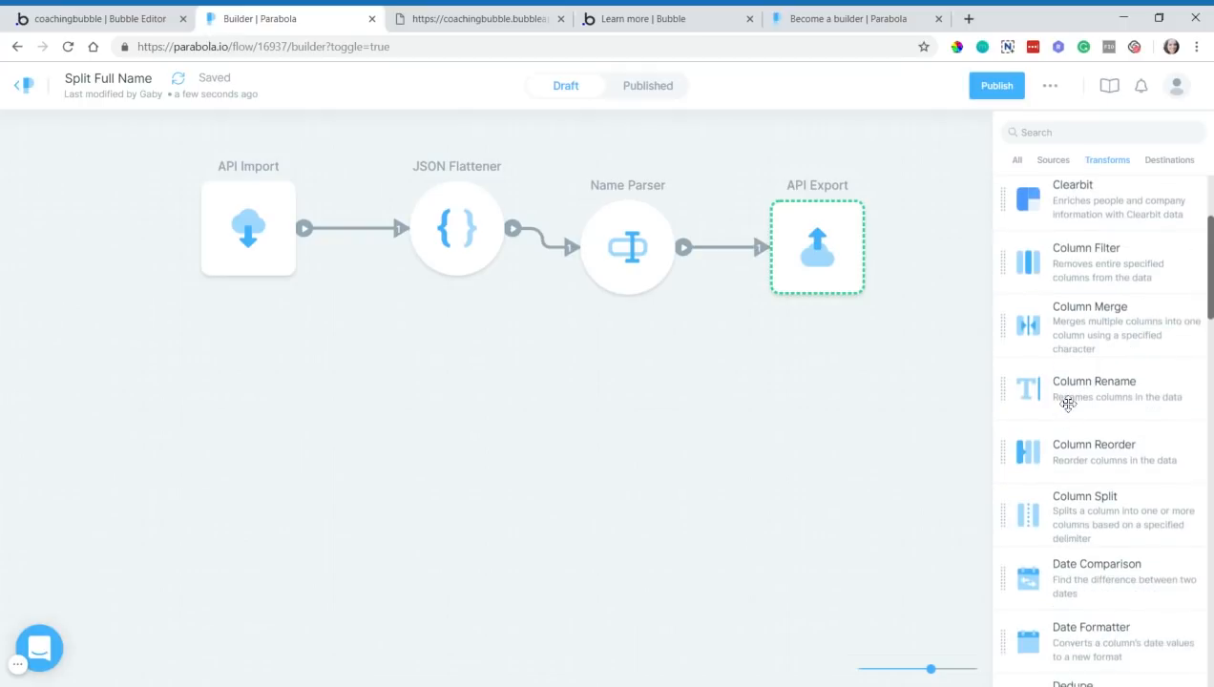
{"action": "scroll", "coordinate": [1064, 398], "scroll_direction": "down", "scroll_amount": 1}
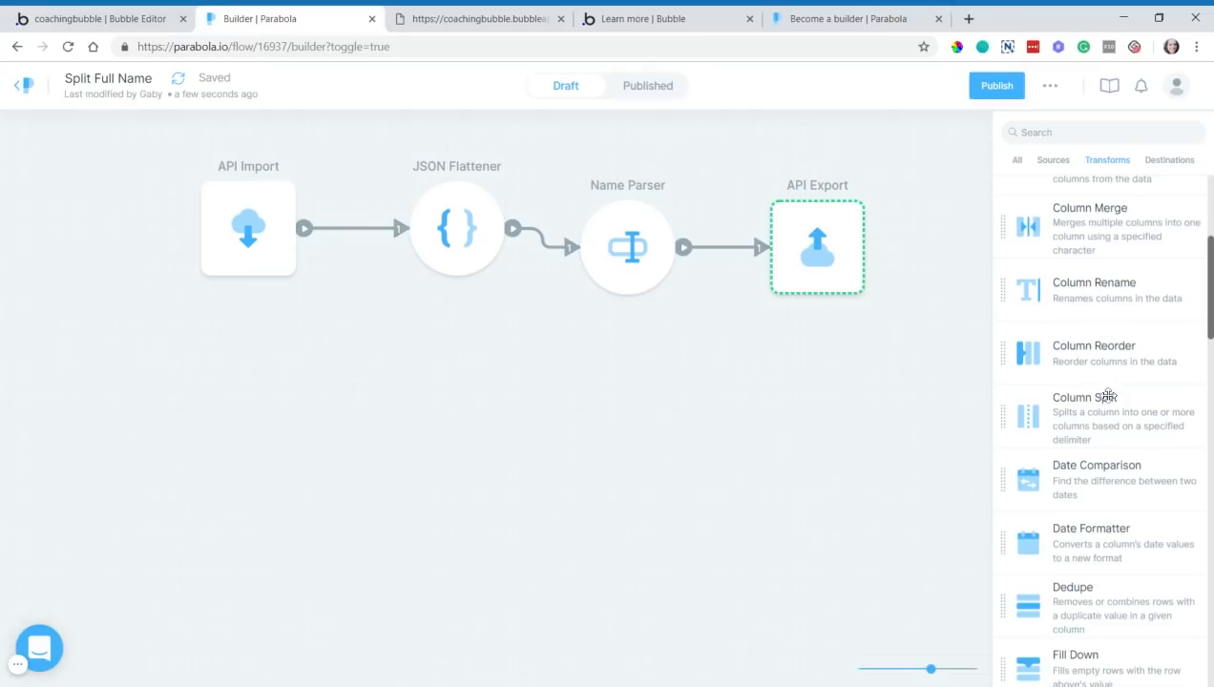
{"action": "scroll", "coordinate": [1122, 400], "scroll_direction": "down", "scroll_amount": 1}
{"action": "scroll", "coordinate": [1125, 403], "scroll_direction": "down", "scroll_amount": 9}
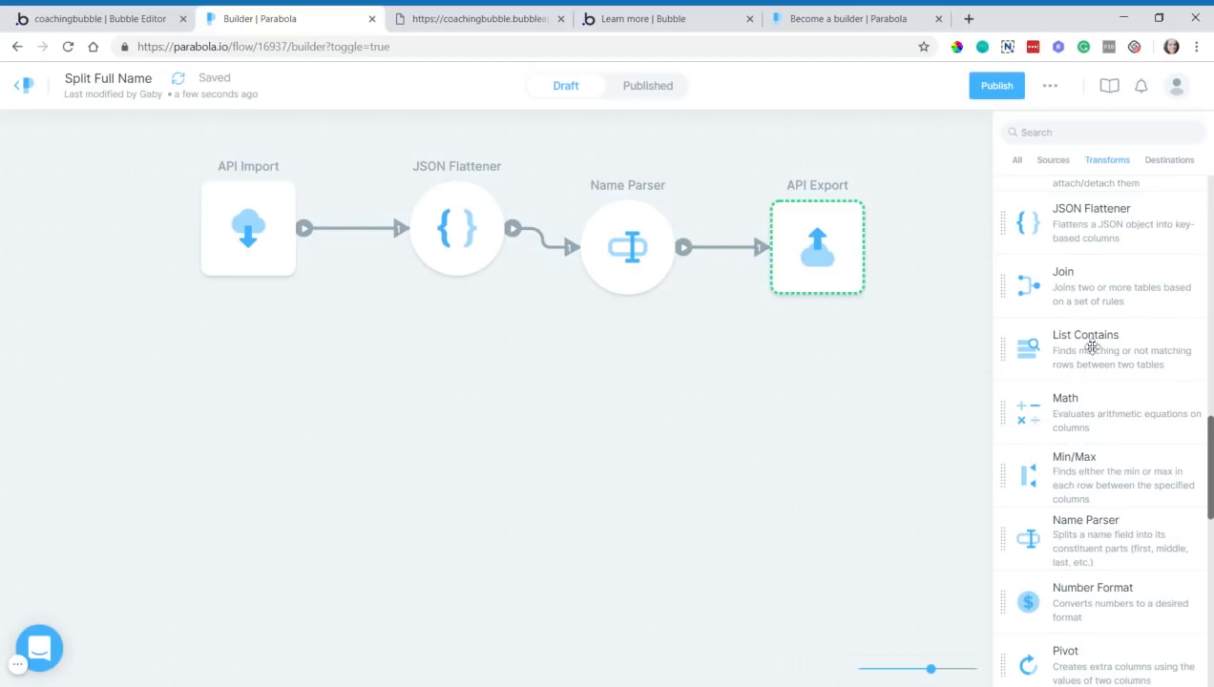
{"action": "scroll", "coordinate": [1075, 365], "scroll_direction": "up", "scroll_amount": 5}
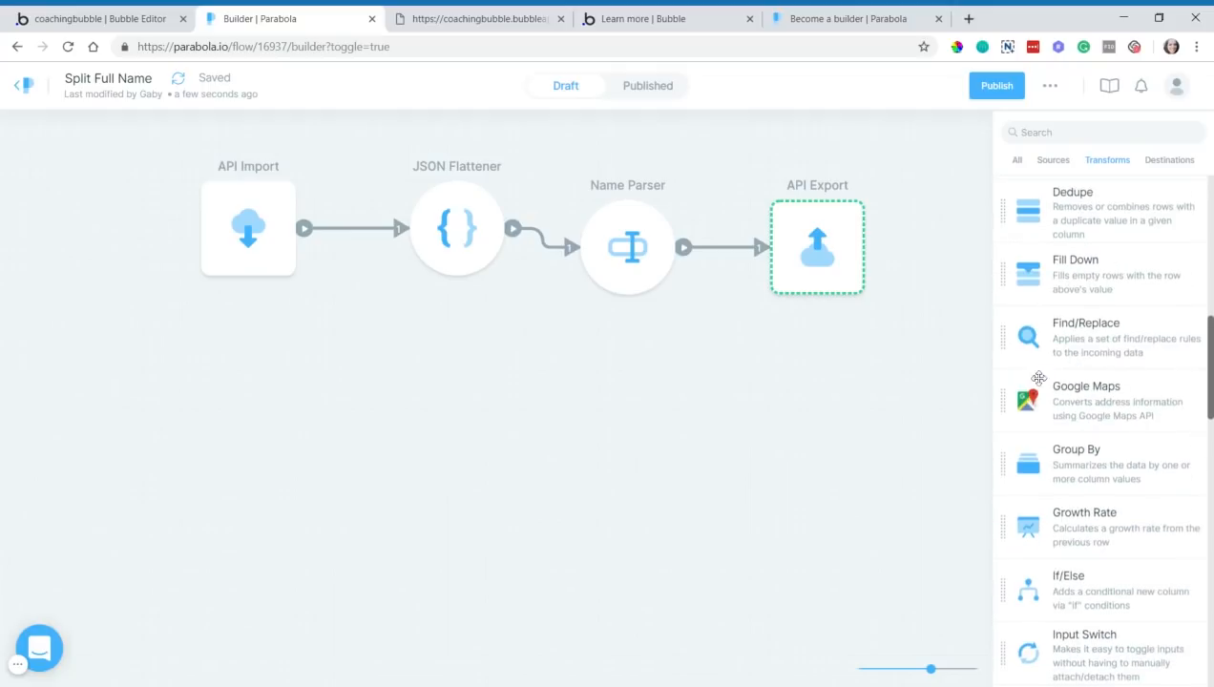